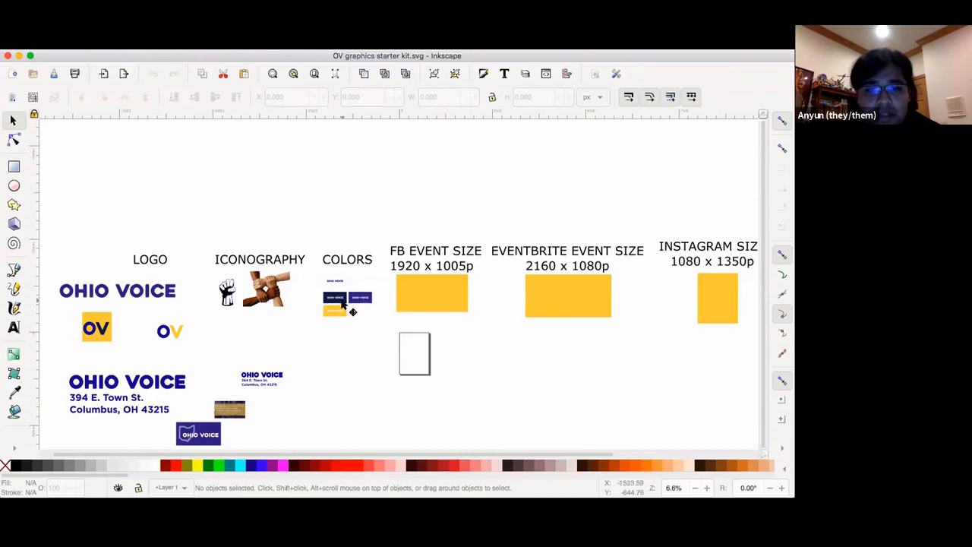
Examine the starter kit's logo, iconography and color samples and its Facebook, Eventbrite, Instagram and Twitter size templates.
{"action": "scroll", "coordinate": [351, 307], "scroll_direction": "up", "scroll_amount": 5}
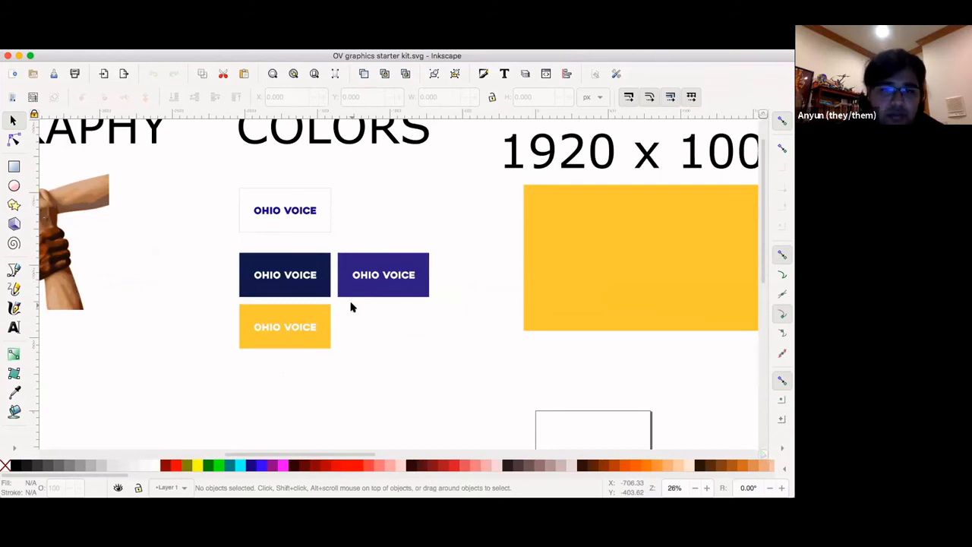
{"action": "scroll", "coordinate": [351, 307], "scroll_direction": "down", "scroll_amount": 7}
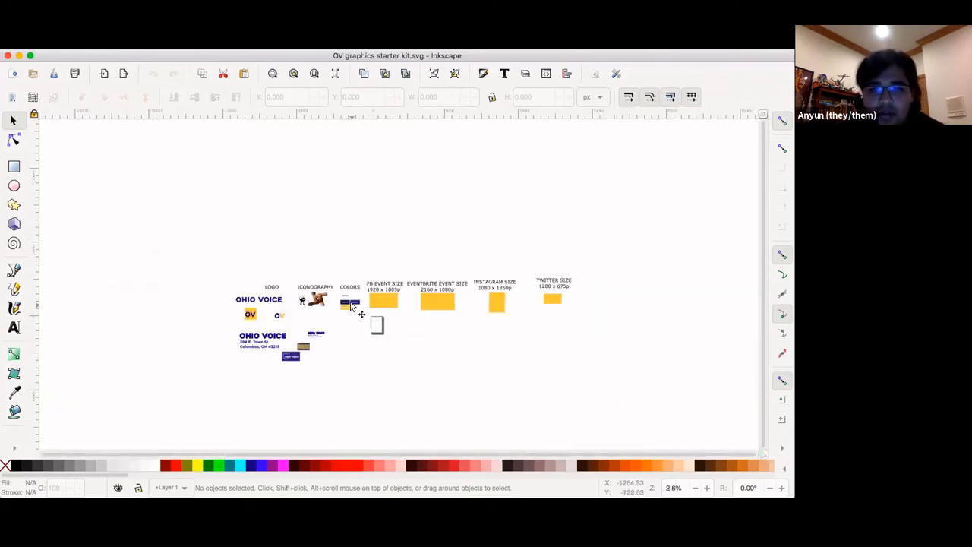
{"action": "scroll", "coordinate": [352, 303], "scroll_direction": "up", "scroll_amount": 3}
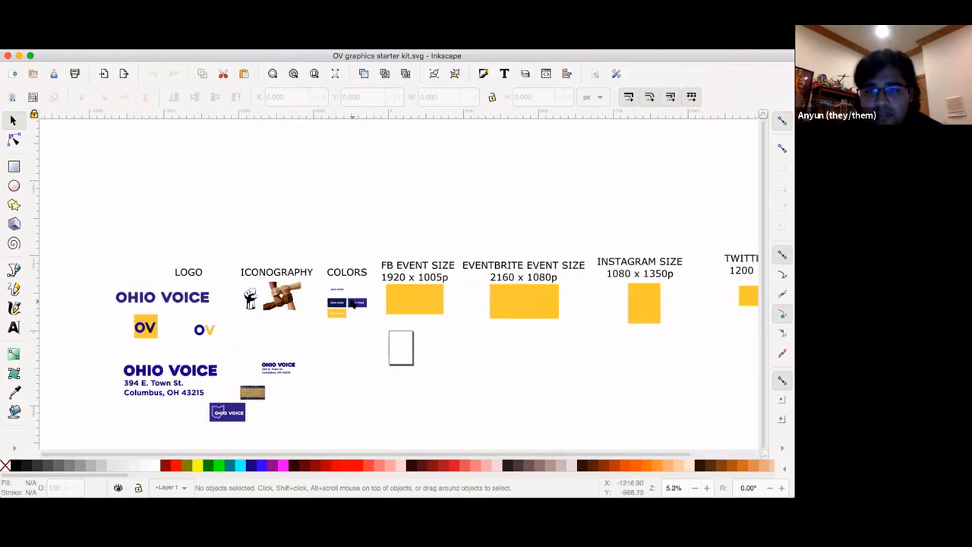
{"action": "scroll", "coordinate": [352, 303], "scroll_direction": "left", "scroll_amount": 2}
{"action": "scroll", "coordinate": [352, 303], "scroll_direction": "down", "scroll_amount": 1}
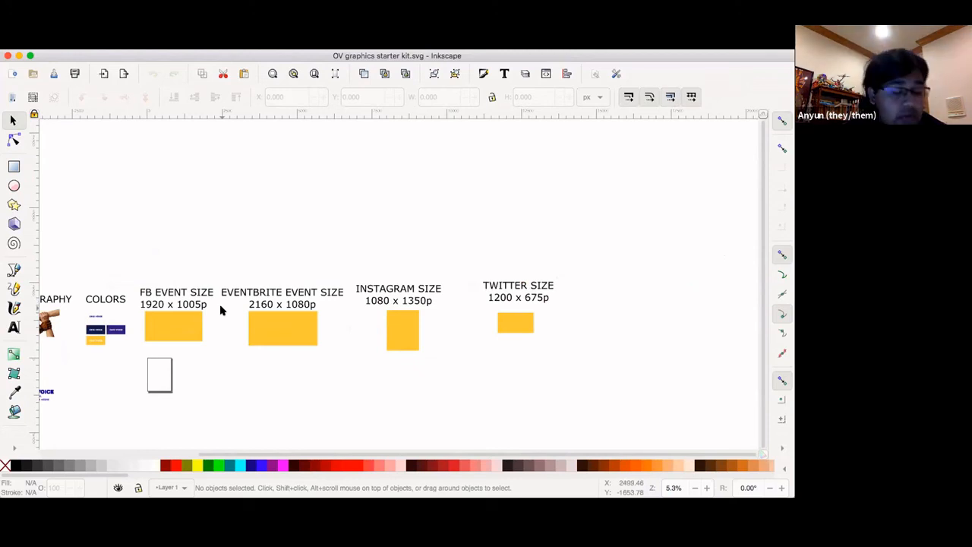
{"action": "scroll", "coordinate": [221, 310], "scroll_direction": "left", "scroll_amount": 5}
{"action": "scroll", "coordinate": [221, 310], "scroll_direction": "down", "scroll_amount": 3}
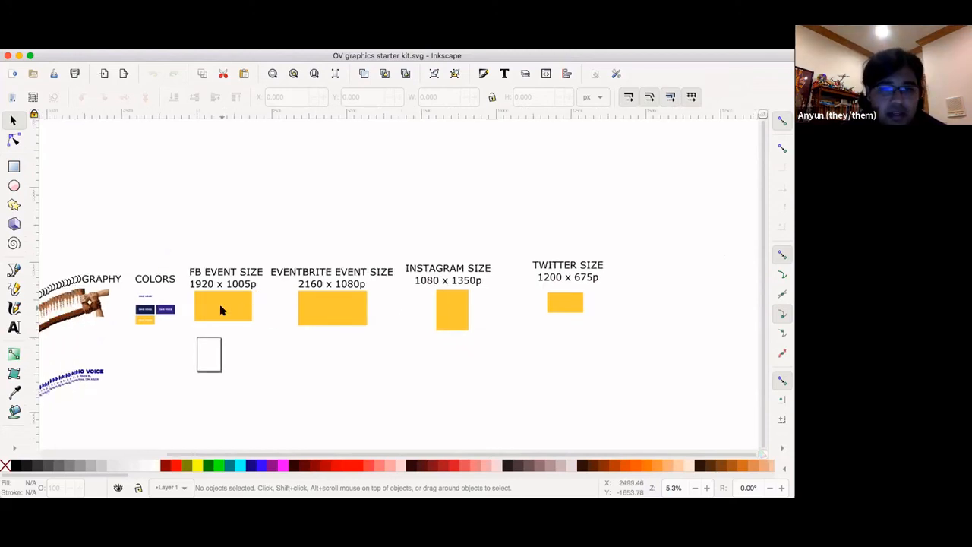
{"action": "scroll", "coordinate": [221, 310], "scroll_direction": "left", "scroll_amount": 2}
{"action": "scroll", "coordinate": [221, 309], "scroll_direction": "down", "scroll_amount": 1}
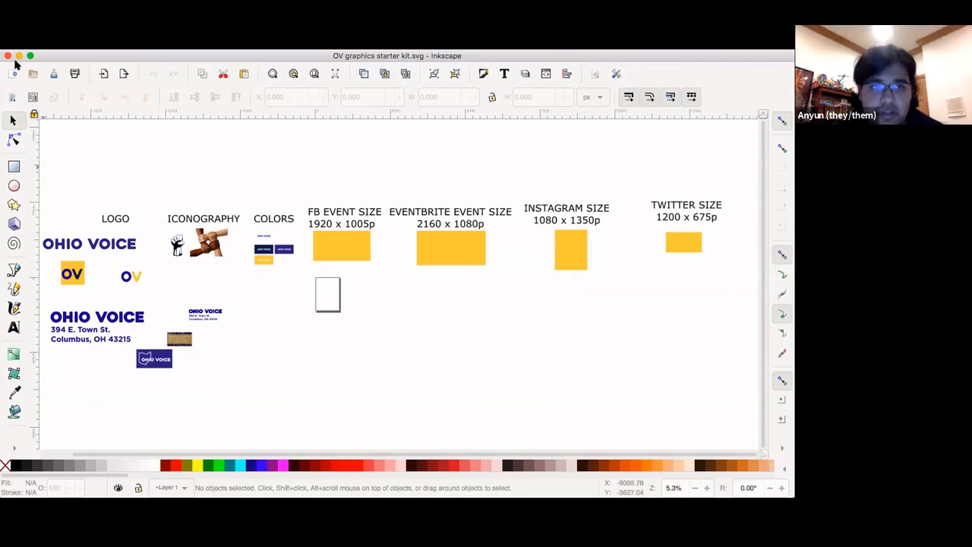
Create a new blank document and close the OV graphics starter kit file.
{"action": "left_click", "coordinate": [74, 45]}
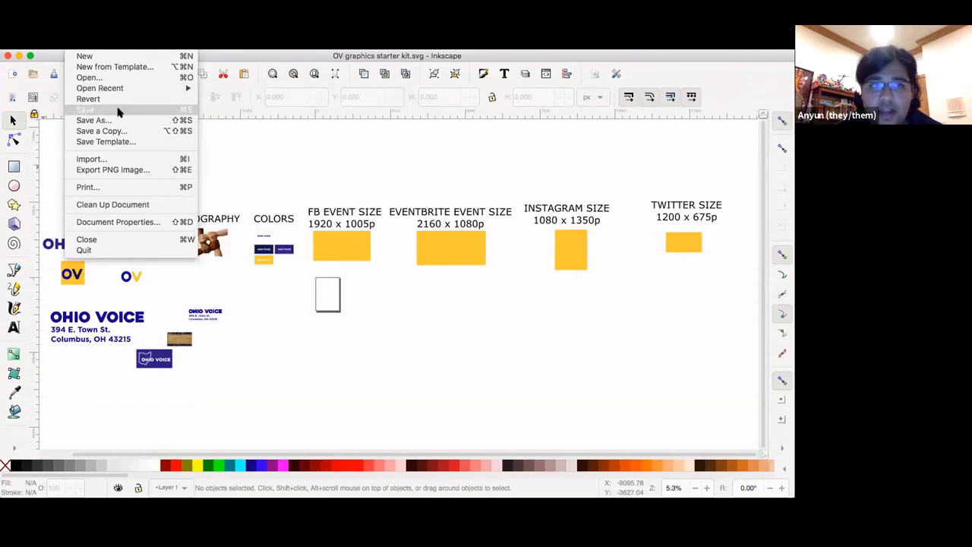
{"action": "left_click", "coordinate": [92, 57]}
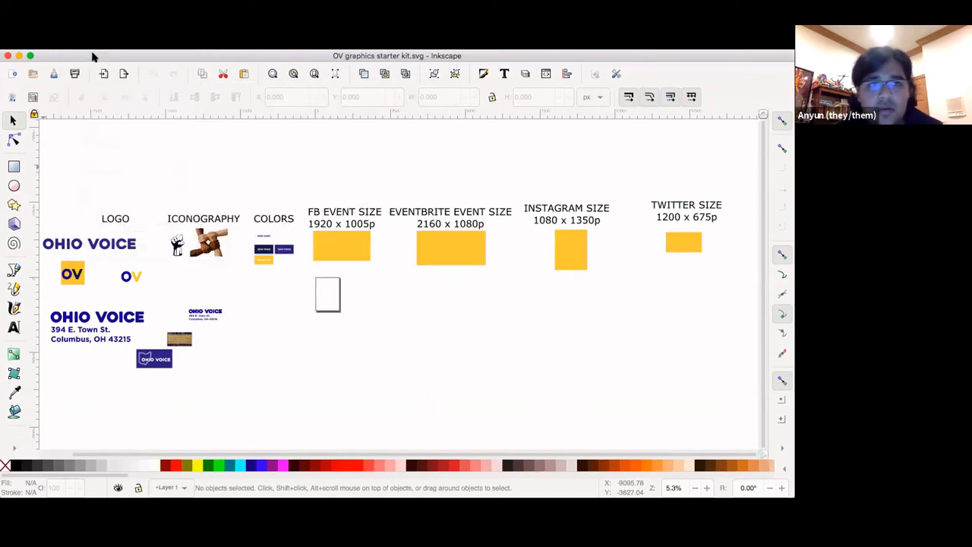
{"action": "left_click", "coordinate": [7, 56]}
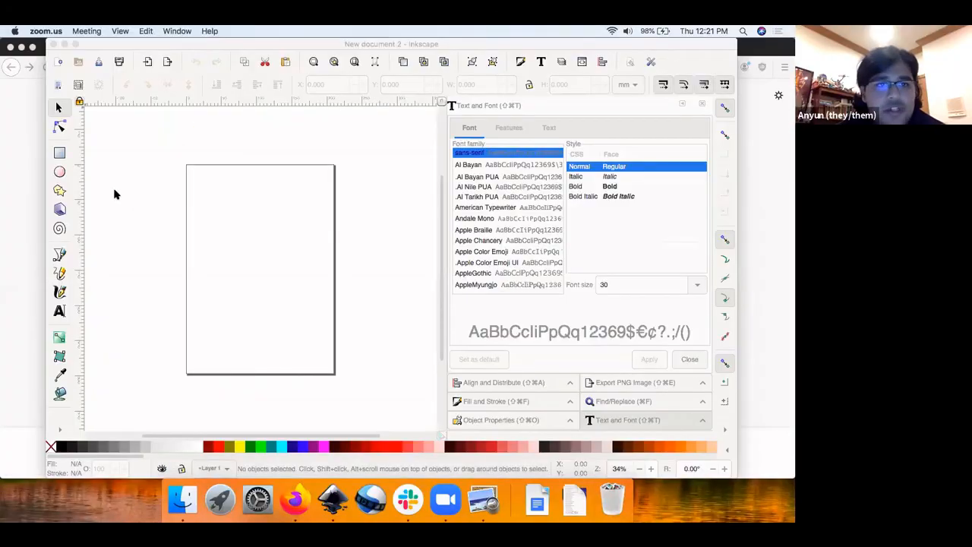
{"action": "left_click", "coordinate": [114, 195]}
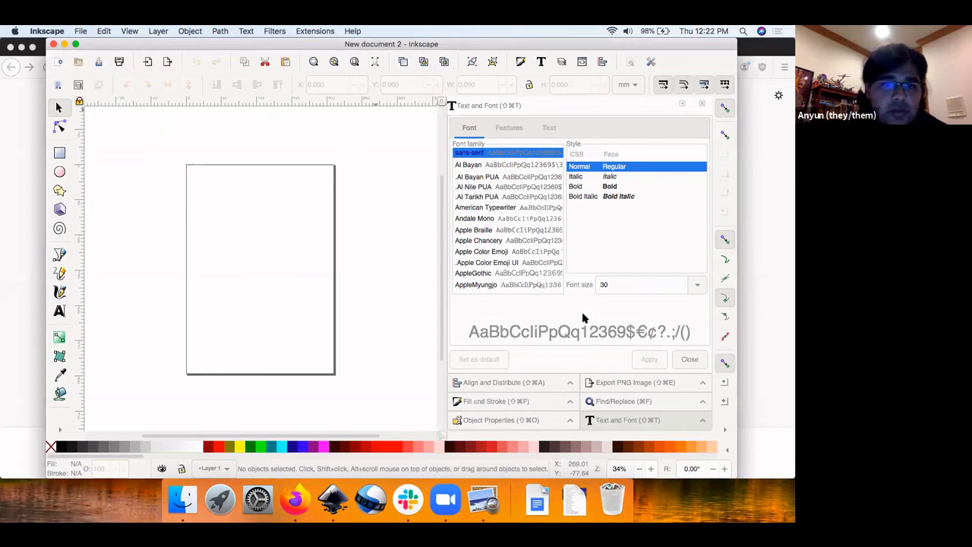
{"action": "scroll", "coordinate": [372, 293], "scroll_direction": "down", "scroll_amount": 5}
{"action": "scroll", "coordinate": [372, 293], "scroll_direction": "up", "scroll_amount": 5}
{"action": "scroll", "coordinate": [372, 293], "scroll_direction": "left", "scroll_amount": 2}
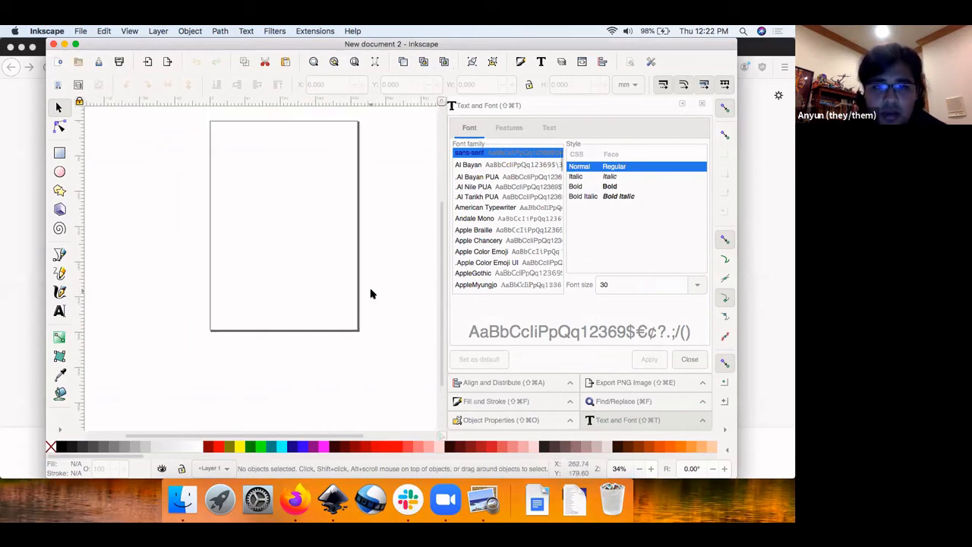
{"action": "scroll", "coordinate": [372, 293], "scroll_direction": "down", "scroll_amount": 1}
{"action": "scroll", "coordinate": [372, 293], "scroll_direction": "right", "scroll_amount": 2}
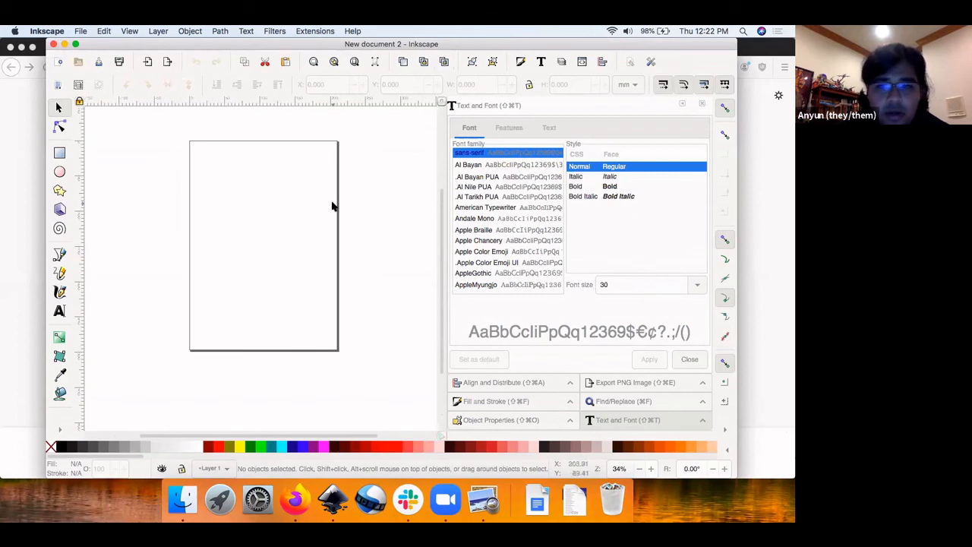
{"action": "scroll", "coordinate": [332, 206], "scroll_direction": "down", "scroll_amount": 2}
{"action": "scroll", "coordinate": [332, 206], "scroll_direction": "left", "scroll_amount": 1}
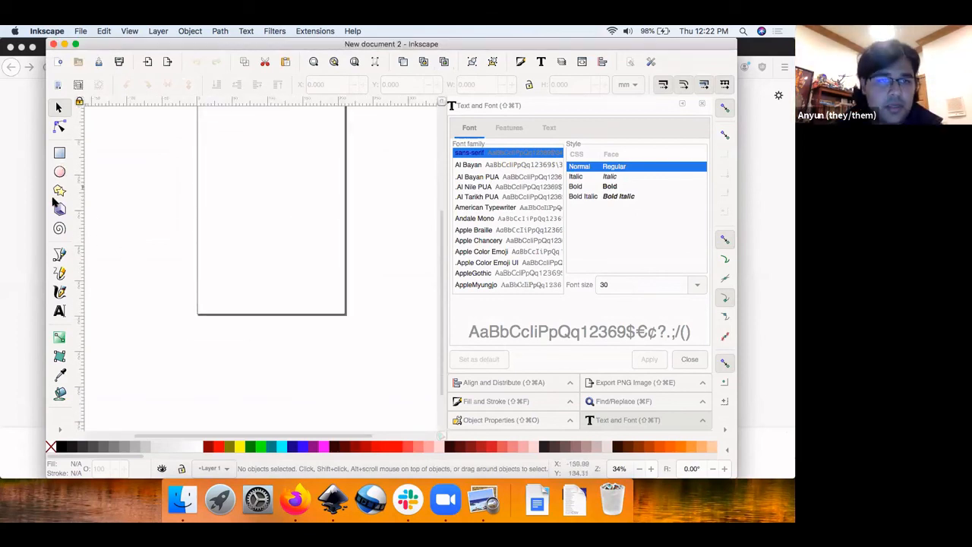
Add the text "Logo" just below the page's lower-left corner and scale it proportionally to about 103 mm wide.
{"action": "left_click", "coordinate": [60, 314]}
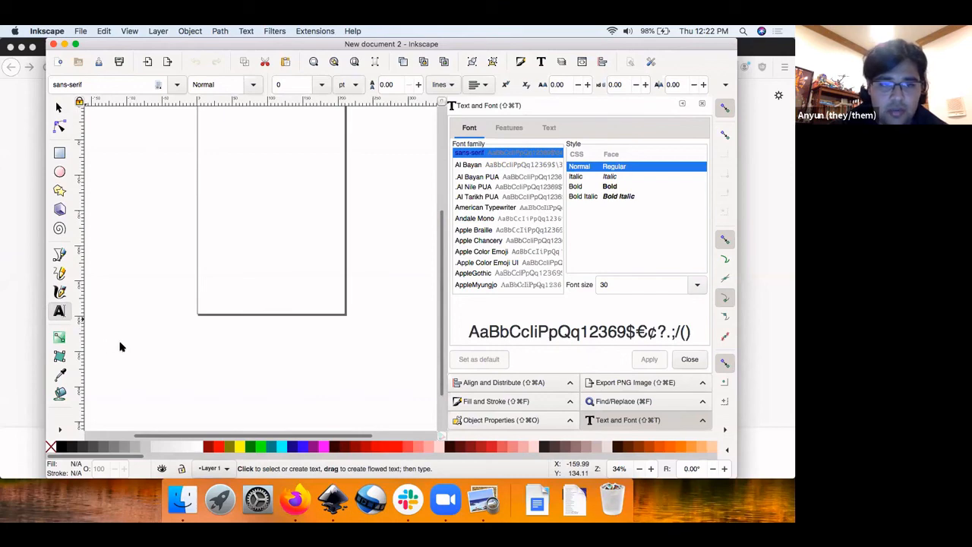
{"action": "key", "text": "super+shift+p"}
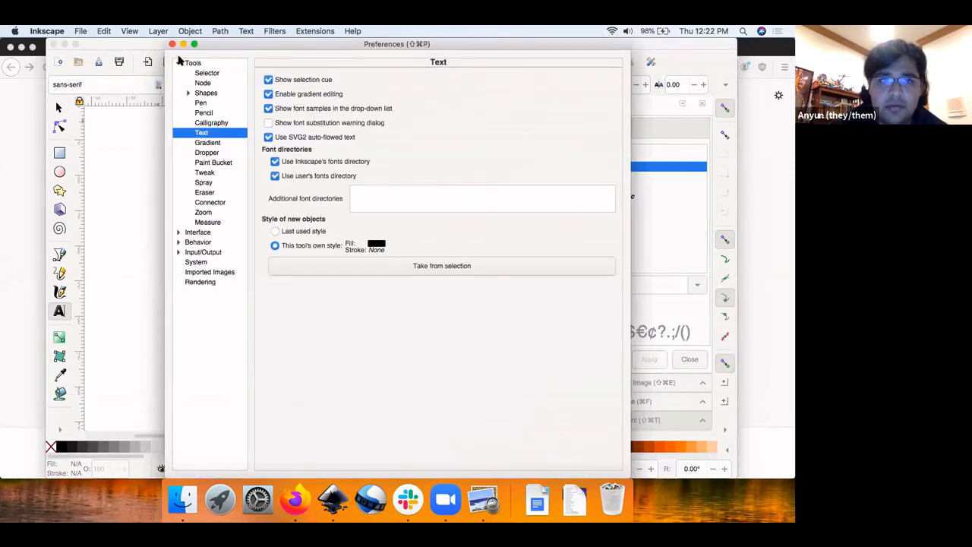
{"action": "left_click", "coordinate": [172, 44]}
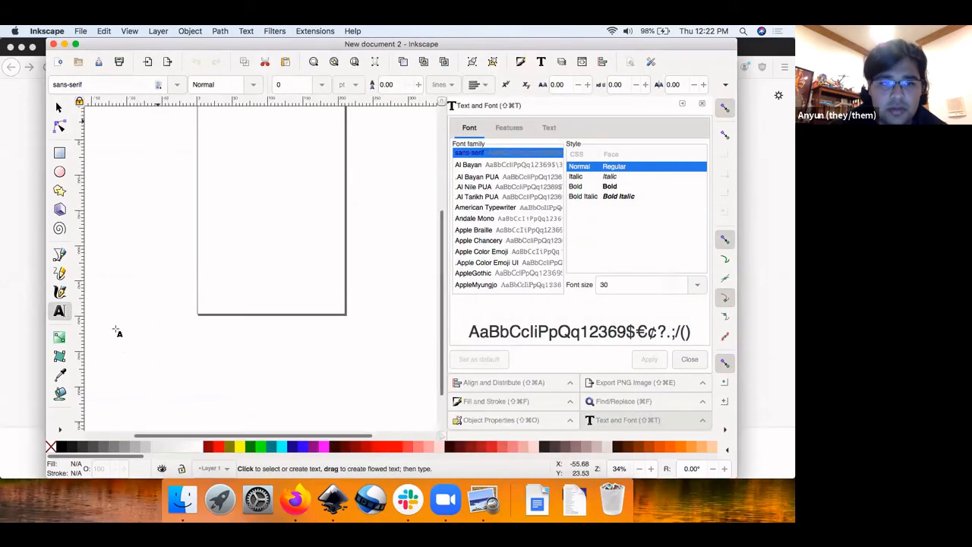
{"action": "left_click", "coordinate": [115, 329]}
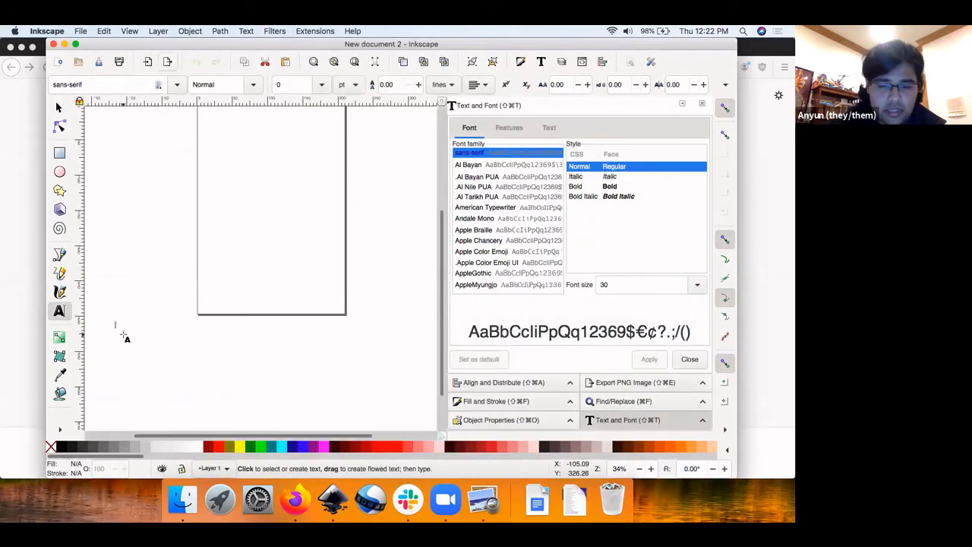
{"action": "type", "text": "Logo"}
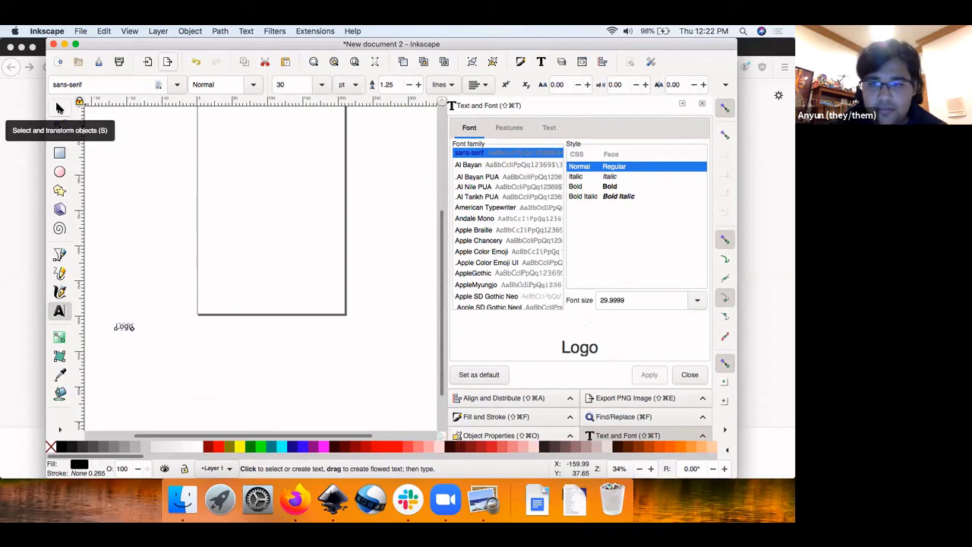
{"action": "left_click", "coordinate": [60, 109]}
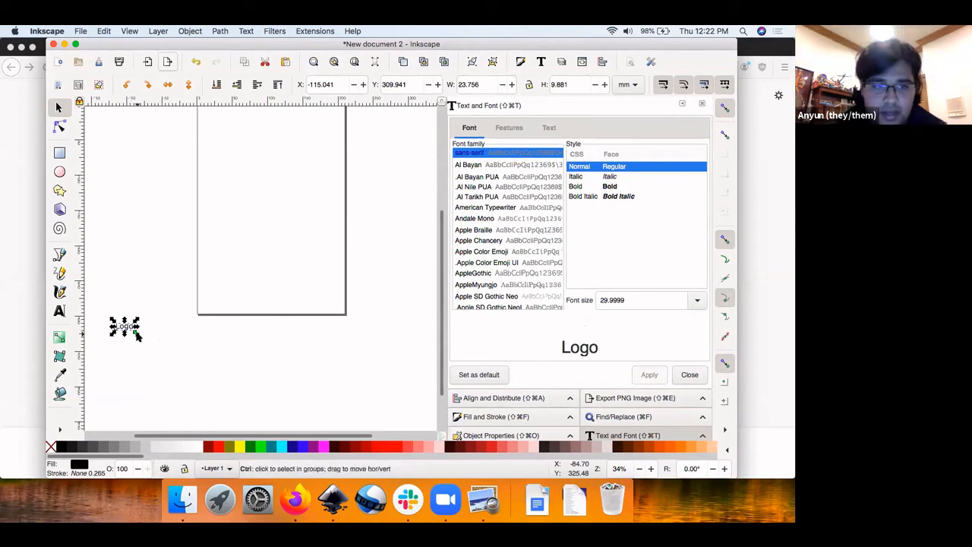
{"action": "left_click_drag", "start_coordinate": [136, 337], "coordinate": [193, 381]}
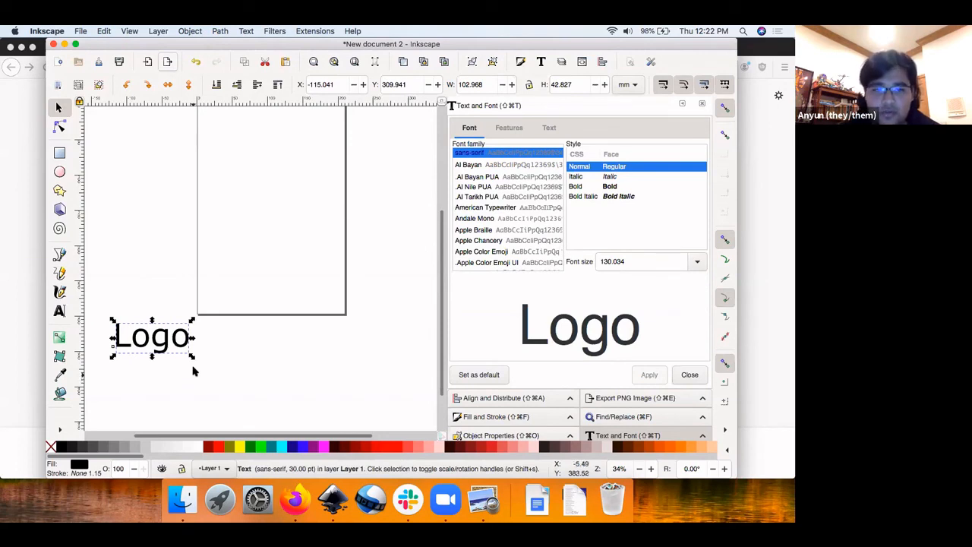
Try stretching the Logo text out of proportion to about 116 by 77 mm, and undo the stretch.
{"action": "left_click_drag", "start_coordinate": [193, 357], "coordinate": [202, 385]}
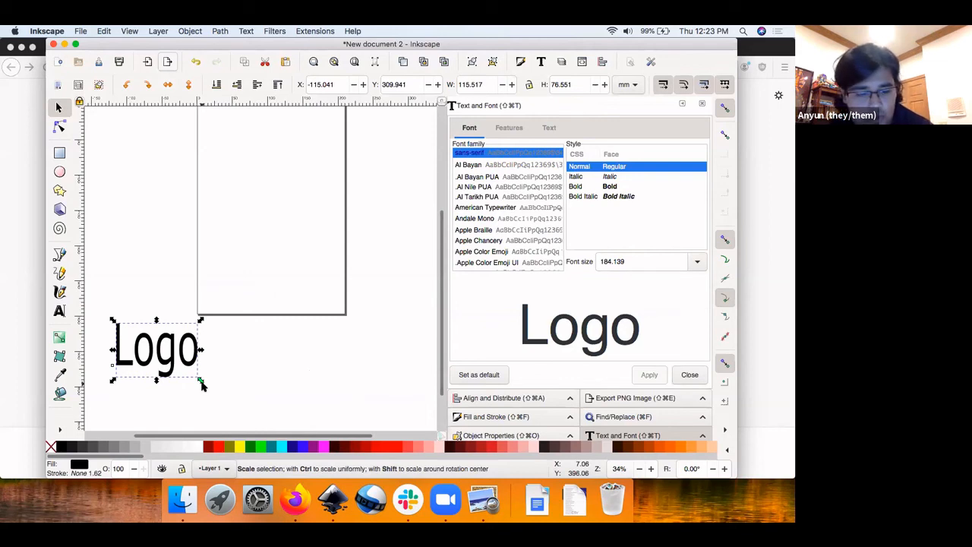
{"action": "key", "text": "super+z"}
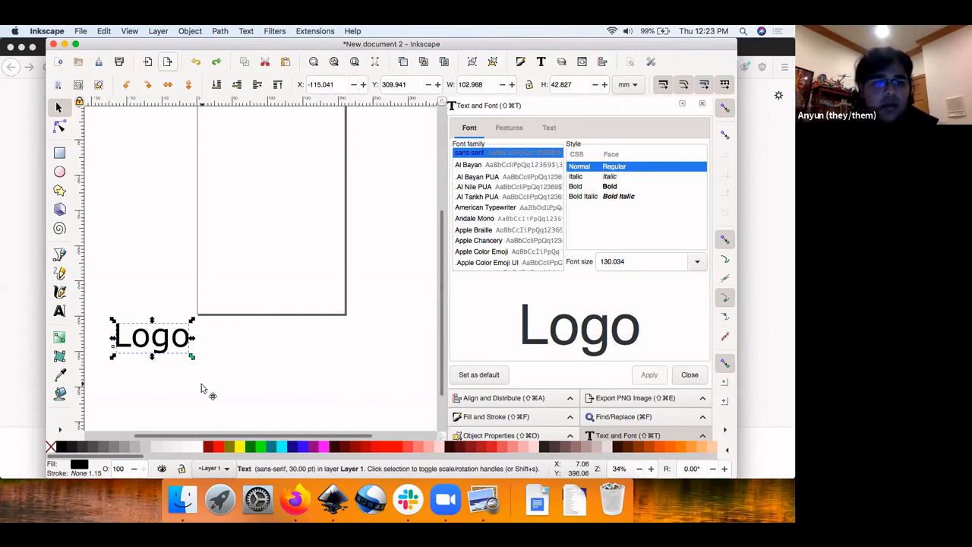
{"action": "scroll", "coordinate": [201, 386], "scroll_direction": "down", "scroll_amount": 2}
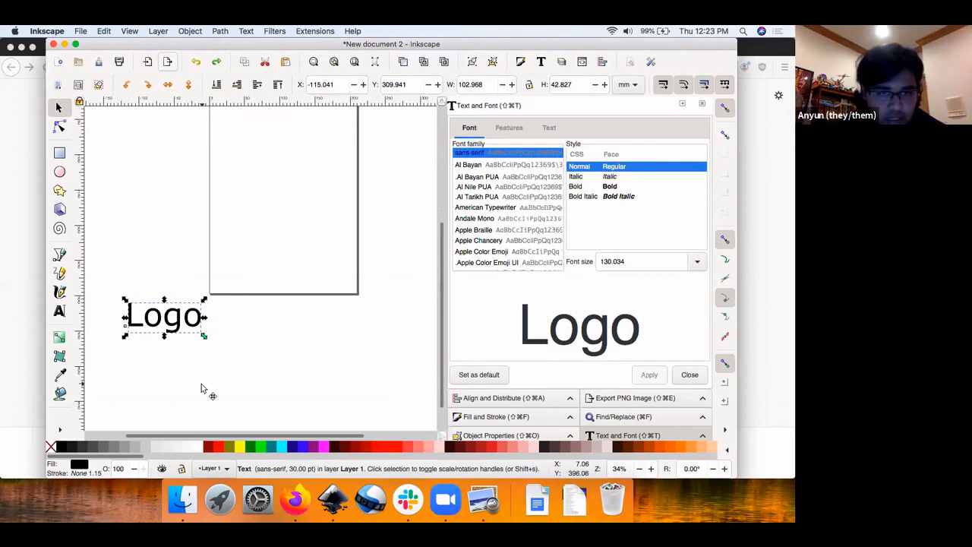
{"action": "scroll", "coordinate": [202, 388], "scroll_direction": "down", "scroll_amount": 4}
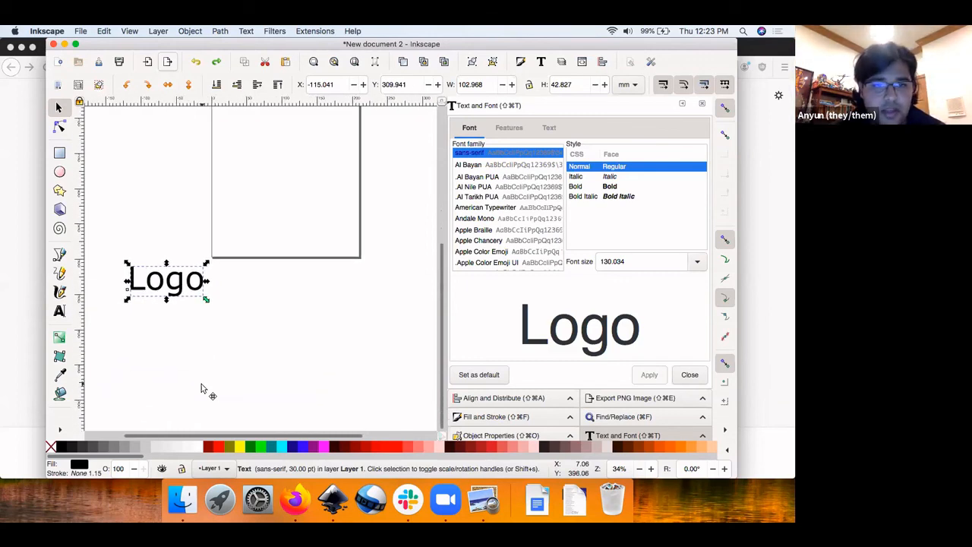
{"action": "scroll", "coordinate": [201, 387], "scroll_direction": "down", "scroll_amount": 1}
{"action": "scroll", "coordinate": [201, 388], "scroll_direction": "right", "scroll_amount": 1}
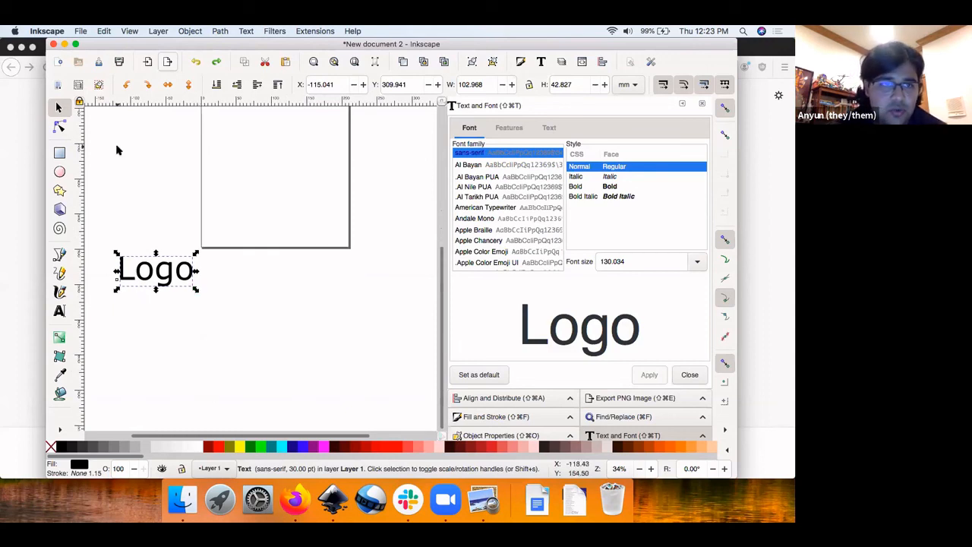
Reselect the Logo text, try moving it slightly, and undo the move.
{"action": "left_click", "coordinate": [174, 318]}
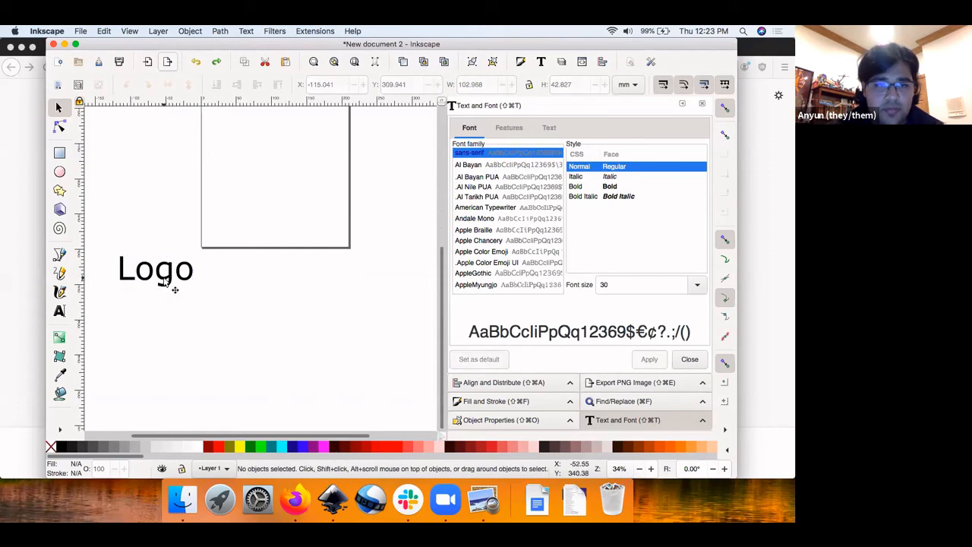
{"action": "left_click", "coordinate": [174, 289]}
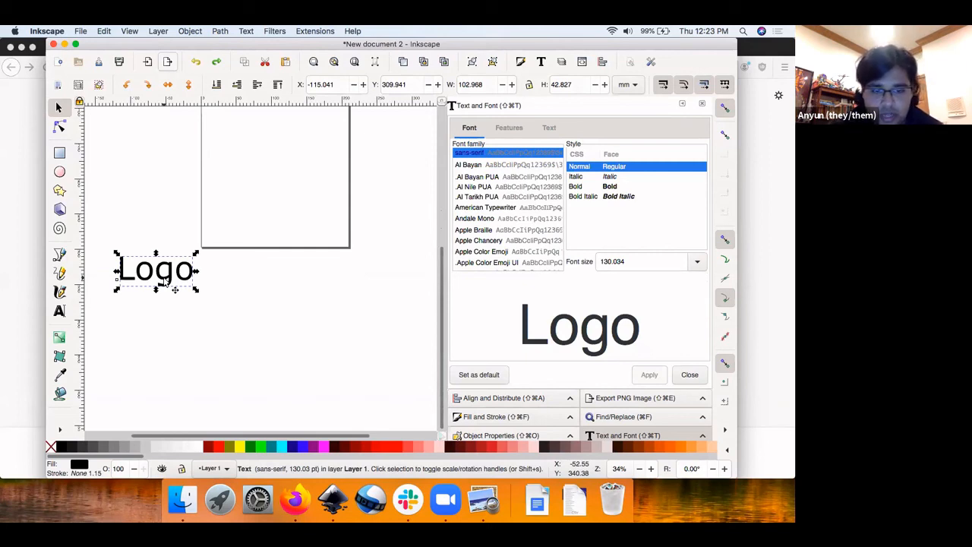
{"action": "key", "text": "alt"}
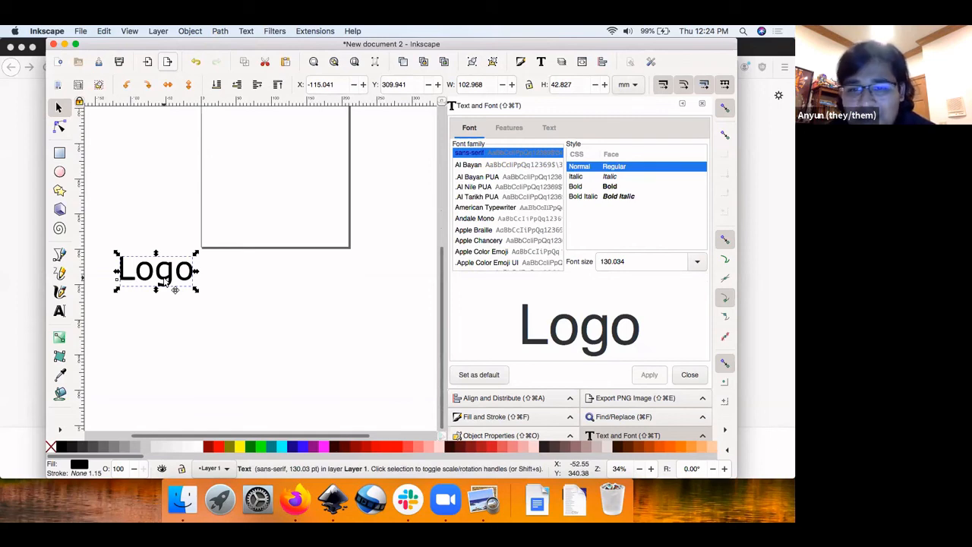
{"action": "left_click_drag", "start_coordinate": [166, 281], "coordinate": [172, 278]}
{"action": "key", "text": "super+z"}
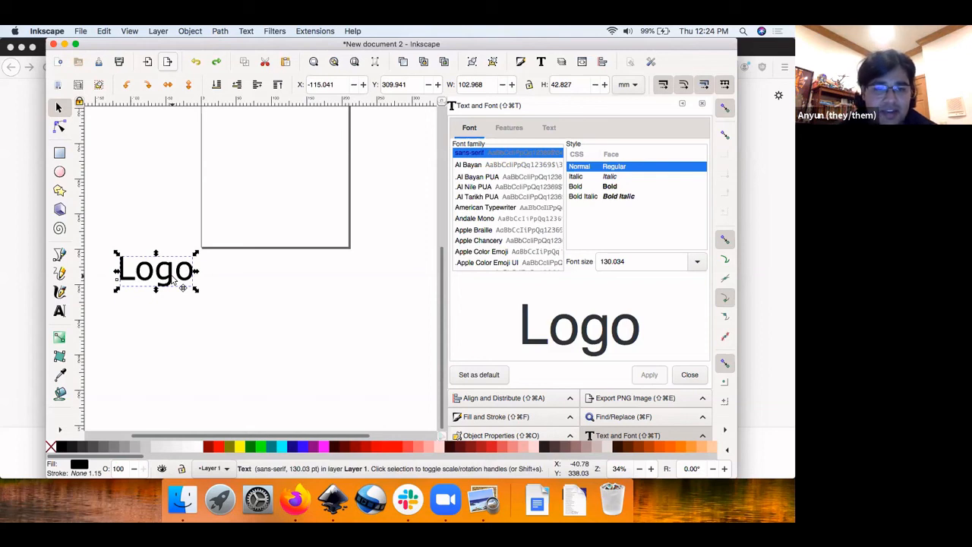
Duplicate the Logo text and place the copy level with the original, about 135 mm to its right.
{"action": "key", "text": "ctrl"}
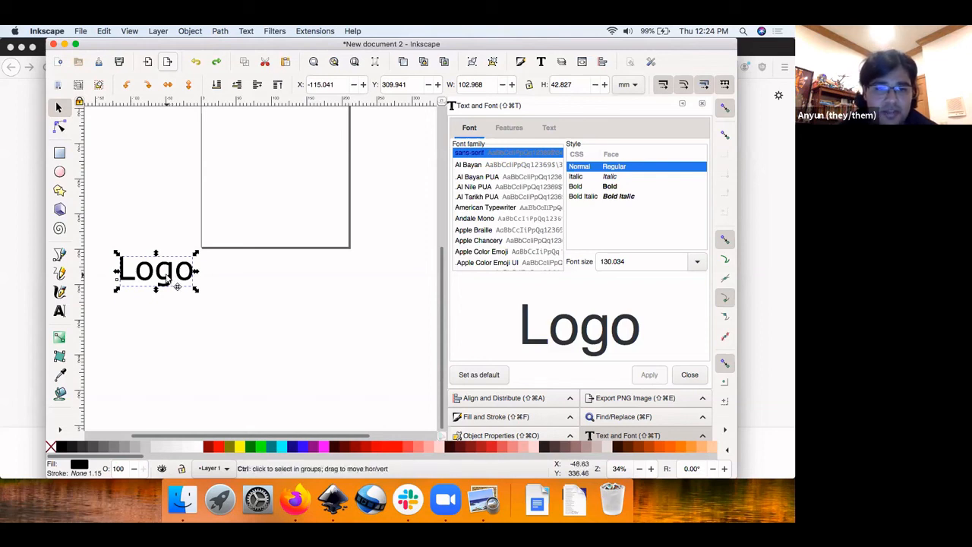
{"action": "key", "text": "ctrl+d"}
{"action": "left_click_drag", "start_coordinate": [168, 279], "coordinate": [264, 283]}
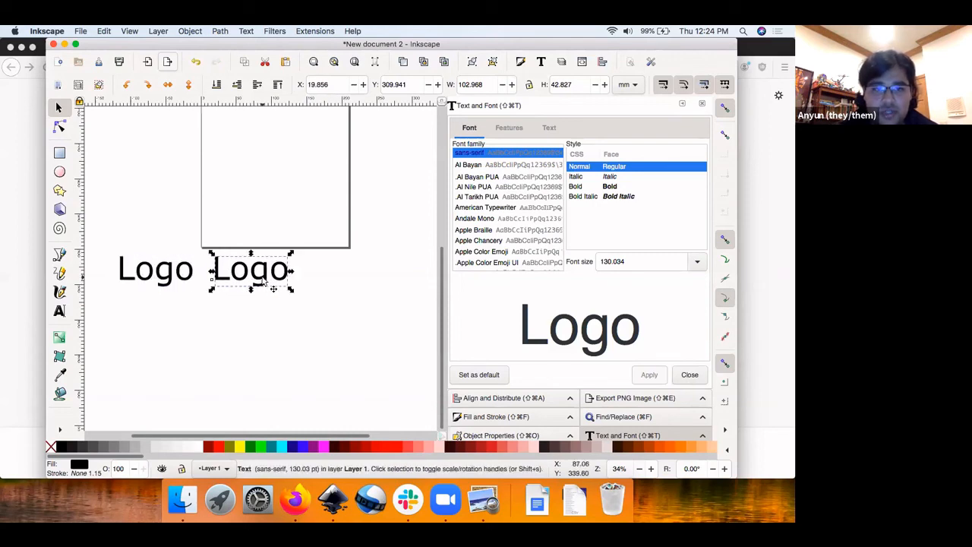
{"action": "left_click_drag", "start_coordinate": [267, 283], "coordinate": [296, 315]}
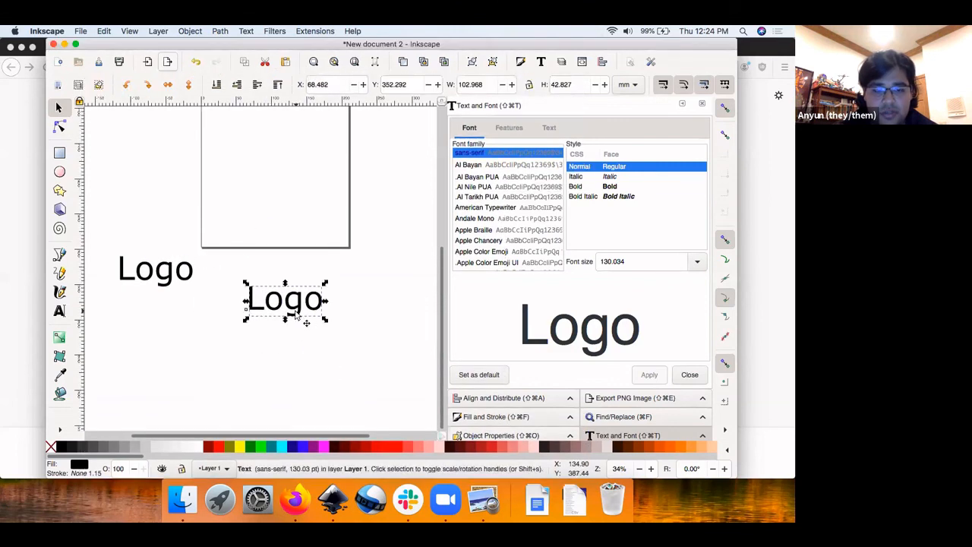
{"action": "key", "text": "super+z"}
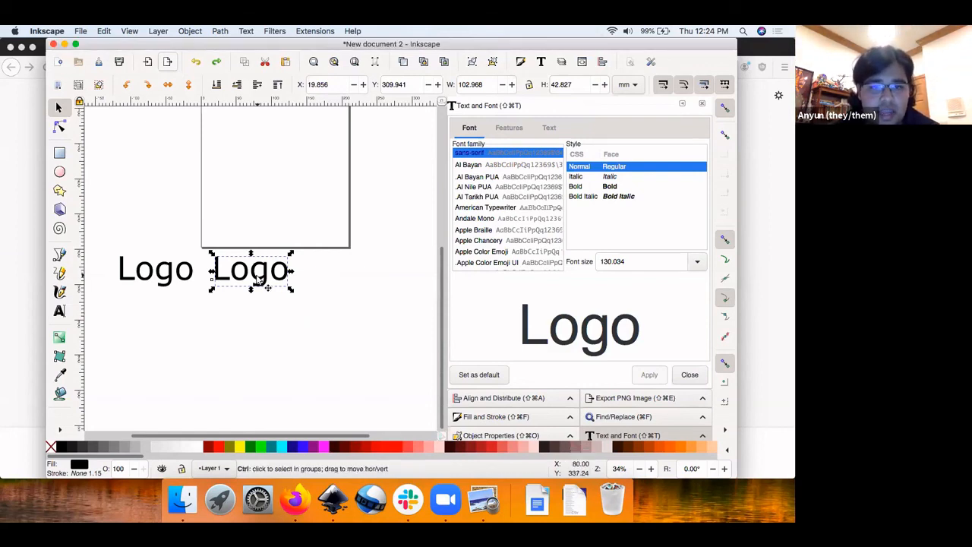
Nudge the copied heading slightly right and replace its text with "Icons".
{"action": "left_click_drag", "start_coordinate": [259, 279], "coordinate": [266, 279]}
{"action": "key", "text": "t"}
{"action": "key", "text": "ctrl+a"}
{"action": "type", "text": "Icons"}
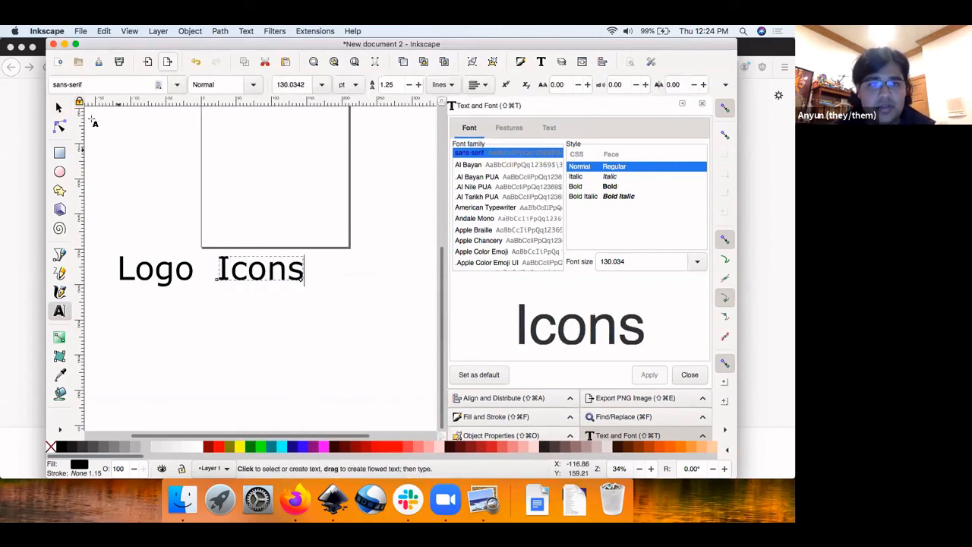
{"action": "left_click", "coordinate": [61, 110]}
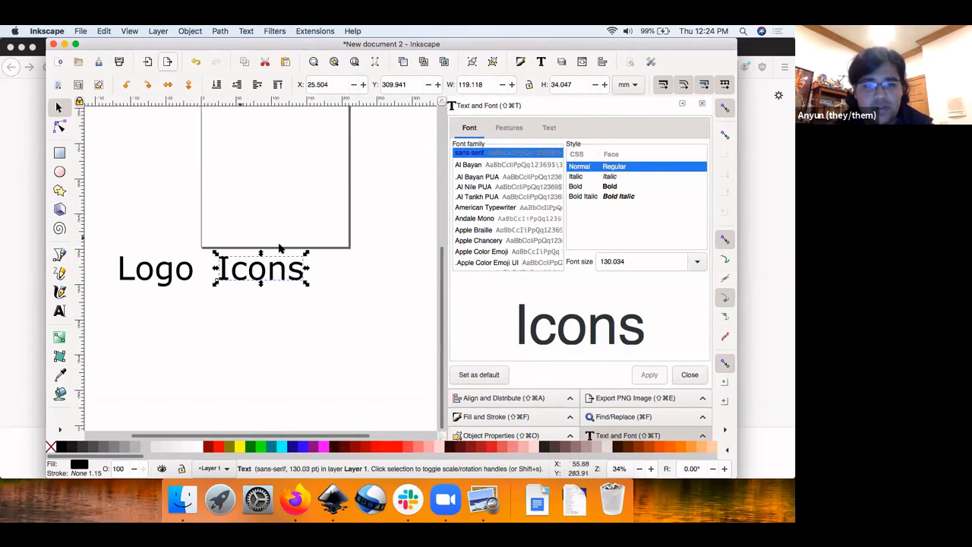
Duplicate the Icons heading, place the copy level with it on its right, and replace its text with "Colors".
{"action": "scroll", "coordinate": [269, 274], "scroll_direction": "right", "scroll_amount": 5}
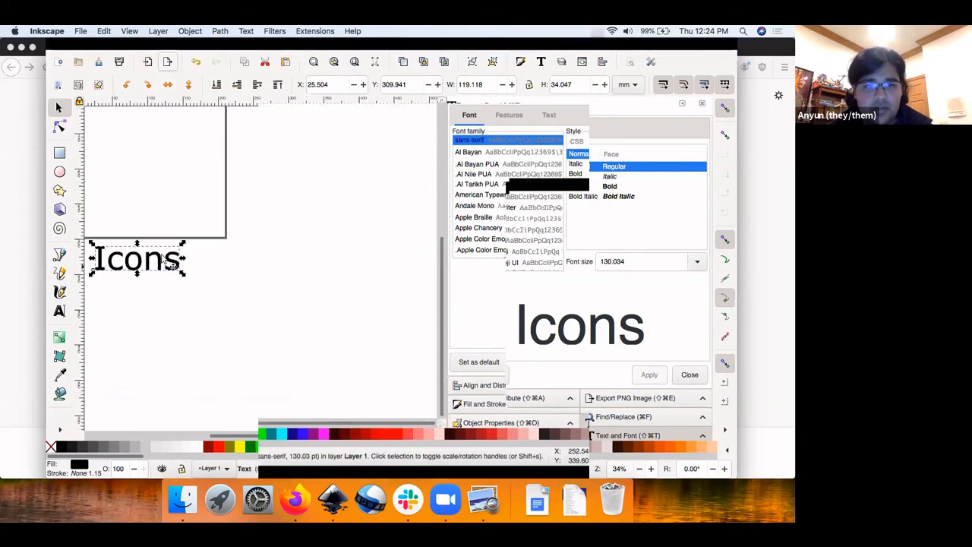
{"action": "key", "text": "super+d"}
{"action": "left_click_drag", "start_coordinate": [152, 262], "coordinate": [171, 257]}
{"action": "double_click", "coordinate": [260, 261]}
{"action": "type", "text": "Colors"}
{"action": "left_click", "coordinate": [59, 107]}
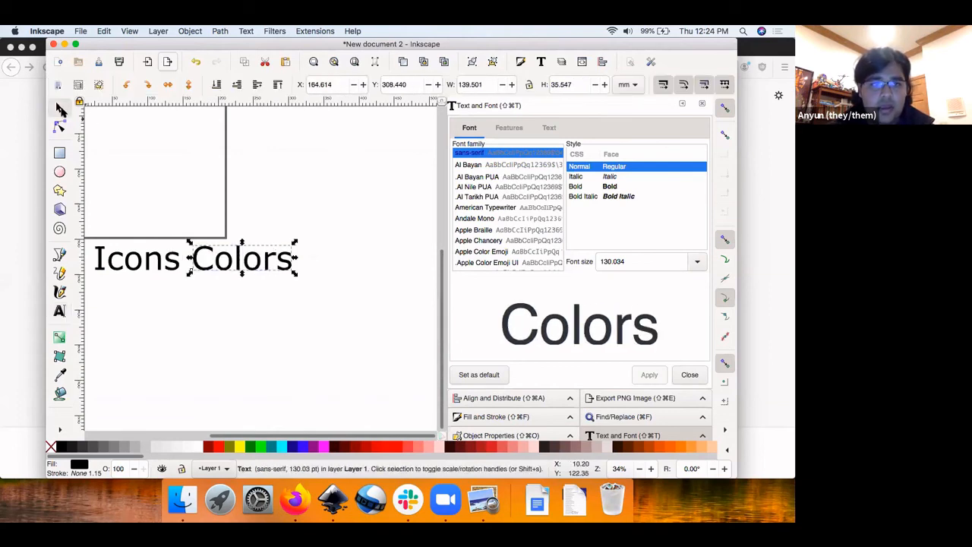
Duplicate the Colors heading, place the copy further right in the same row, and replace its text with "Sizes".
{"action": "key", "text": "super+d"}
{"action": "left_click_drag", "start_coordinate": [238, 265], "coordinate": [372, 274]}
{"action": "double_click", "coordinate": [383, 262]}
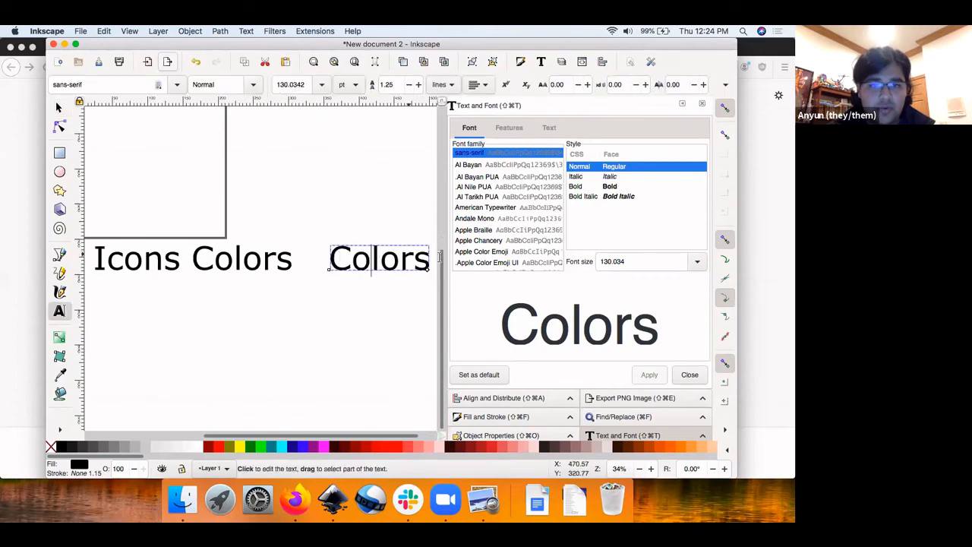
{"action": "key", "text": "super+a"}
{"action": "type", "text": "Sizes"}
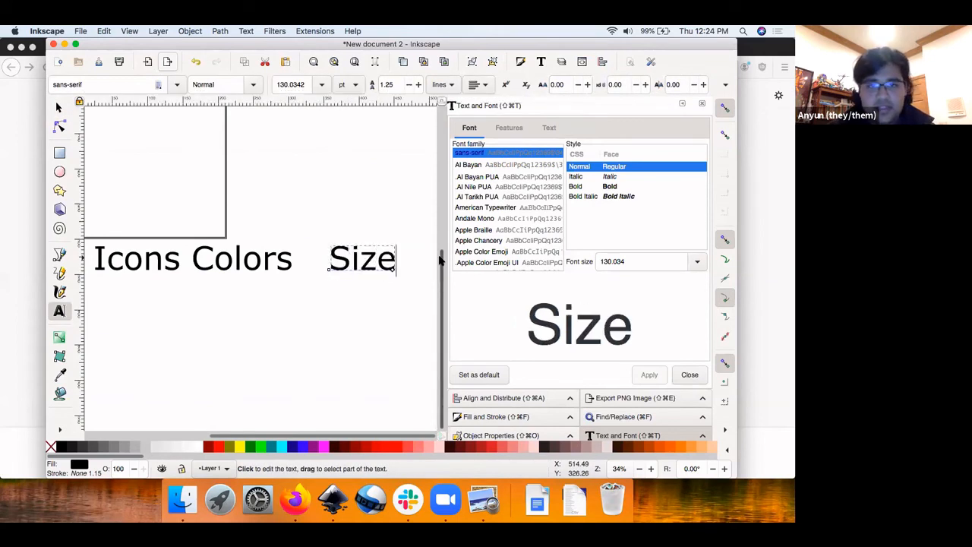
Add the text "Hold the Seat" in 30 pt sans-serif below the Logo heading.
{"action": "scroll", "coordinate": [396, 280], "scroll_direction": "left", "scroll_amount": 3}
{"action": "scroll", "coordinate": [397, 280], "scroll_direction": "left", "scroll_amount": 3}
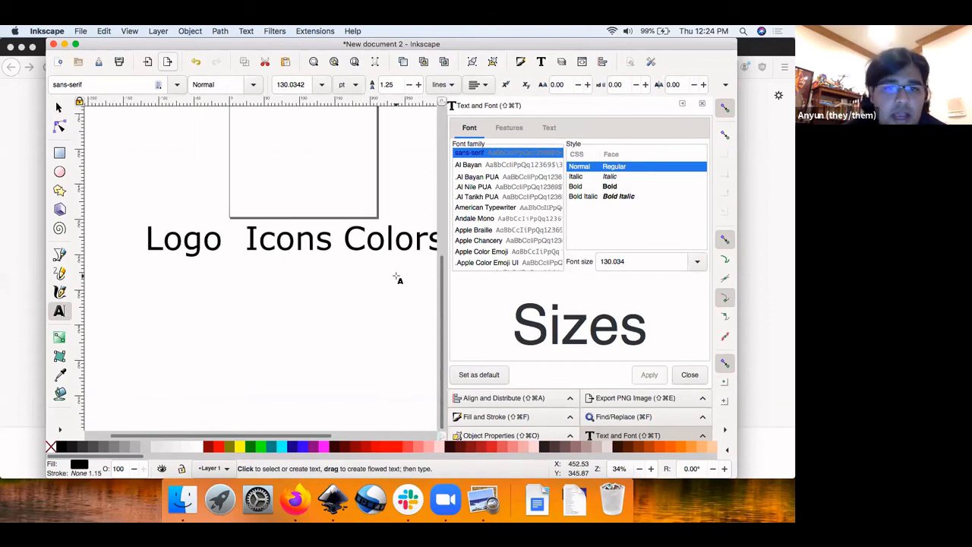
{"action": "left_click", "coordinate": [396, 280]}
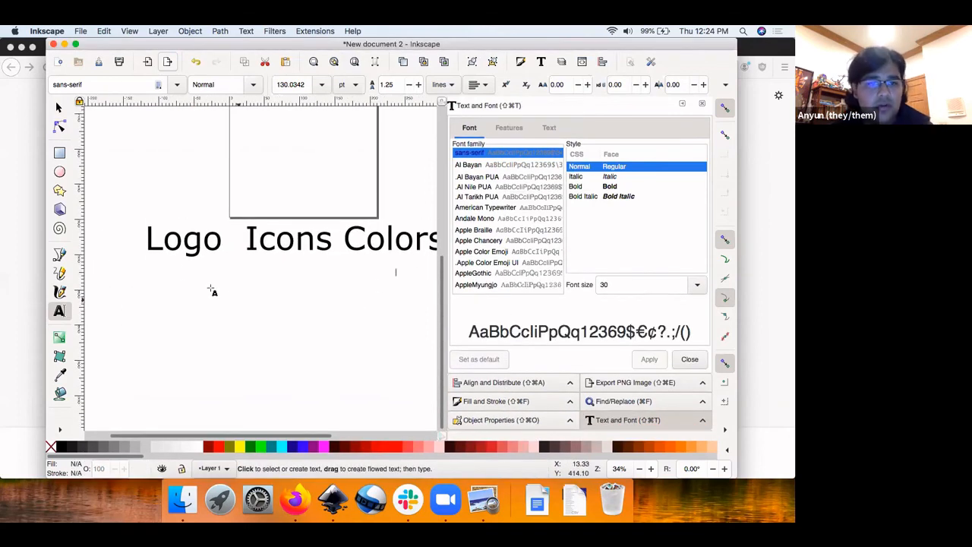
{"action": "left_click", "coordinate": [153, 279]}
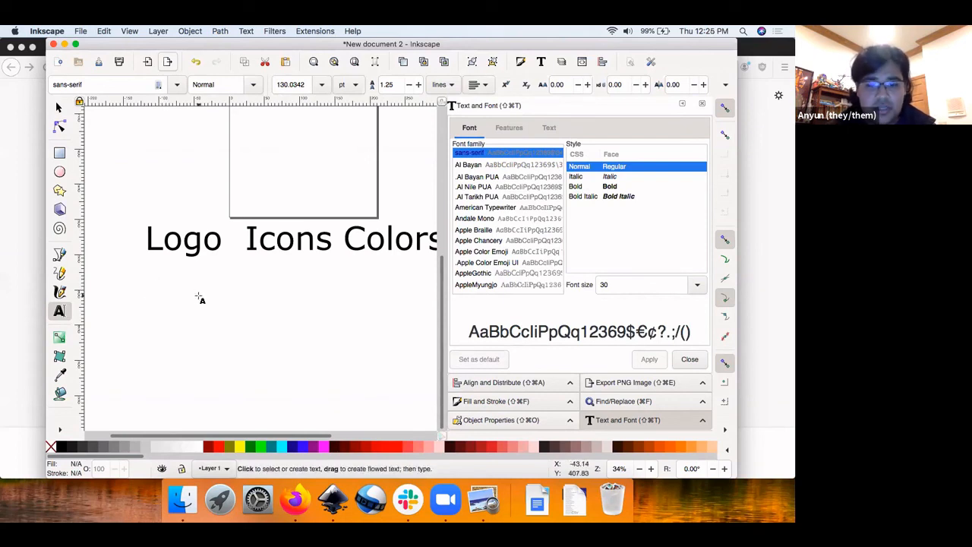
{"action": "type", "text": "Hold the S"}
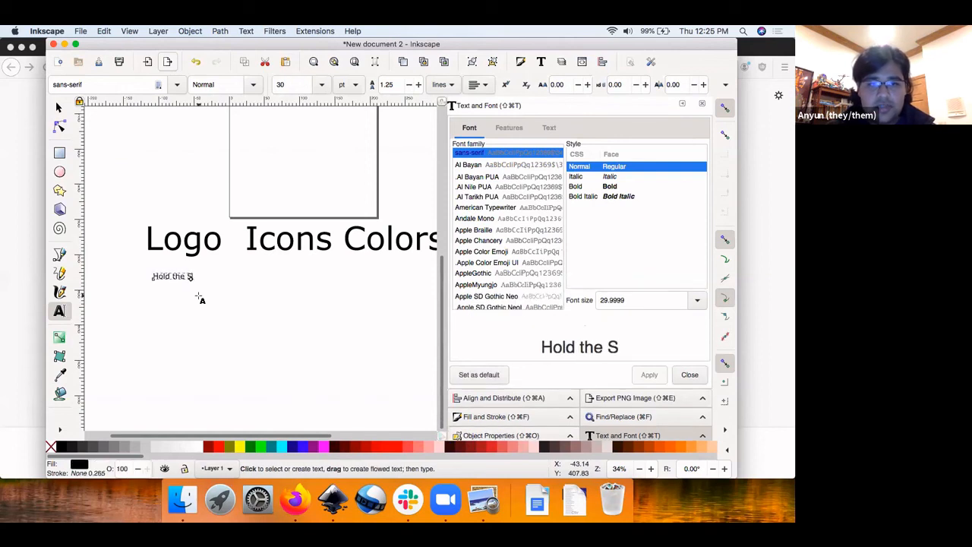
{"action": "type", "text": "eat"}
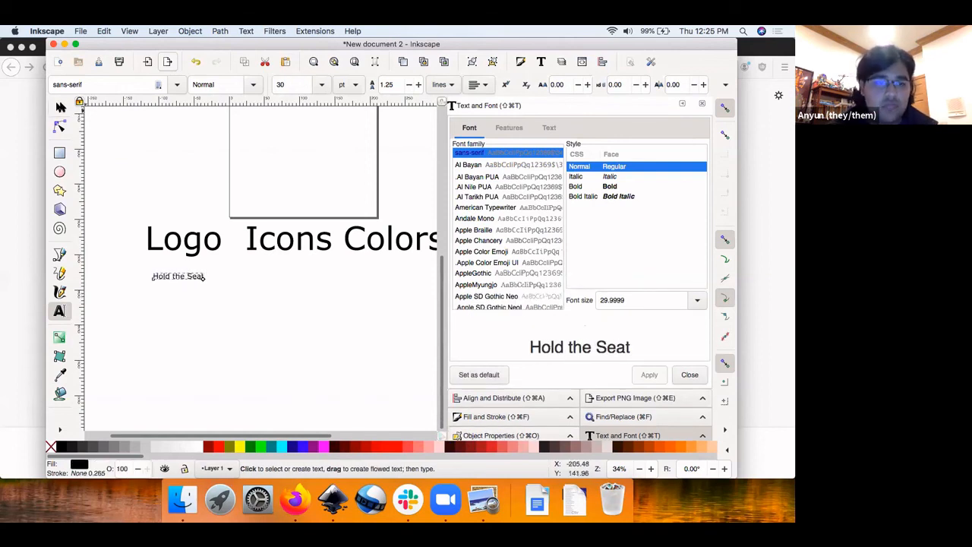
{"action": "left_click", "coordinate": [61, 107]}
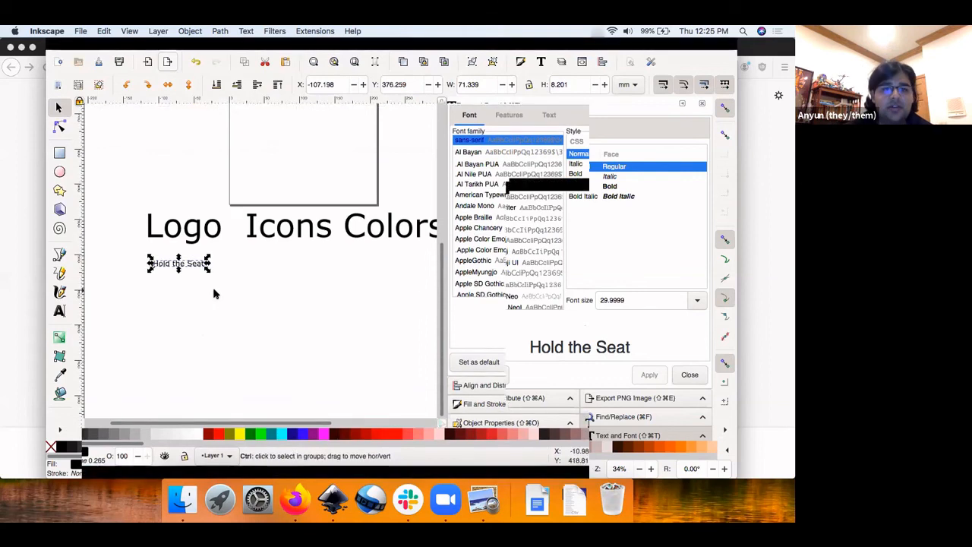
Enlarge the Hold the Seat text proportionally to about 169 by 19 mm and stack two copies directly below it.
{"action": "left_click_drag", "start_coordinate": [209, 286], "coordinate": [276, 345]}
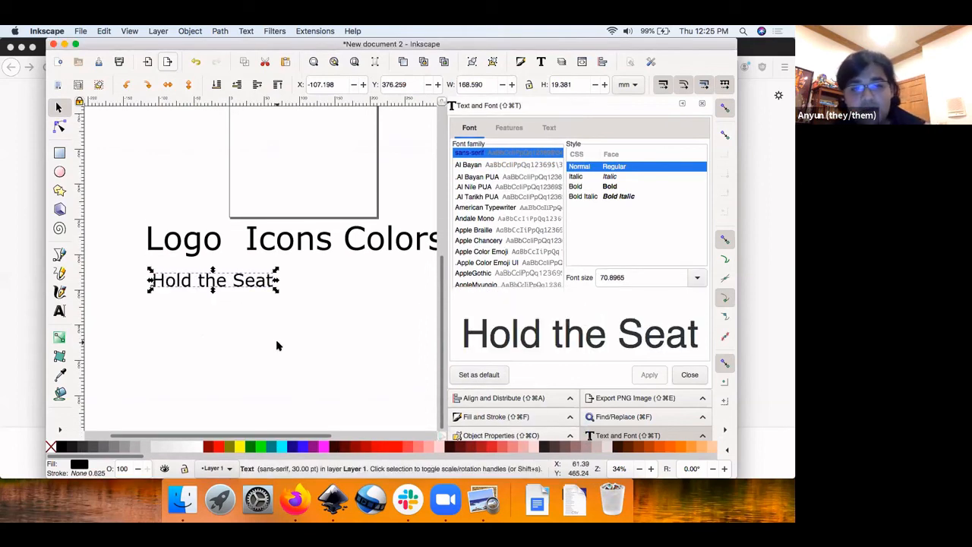
{"action": "key", "text": "alt"}
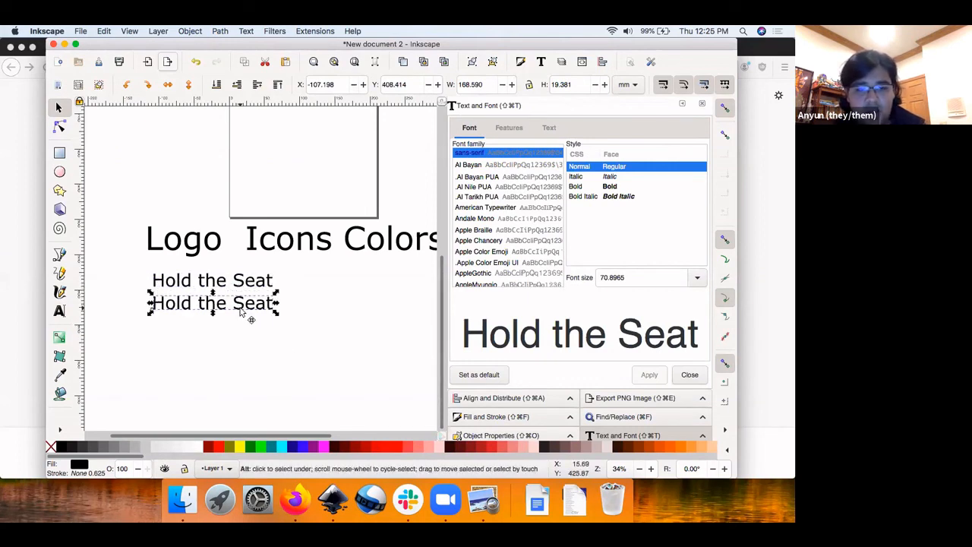
{"action": "key", "text": "ctrl+d"}
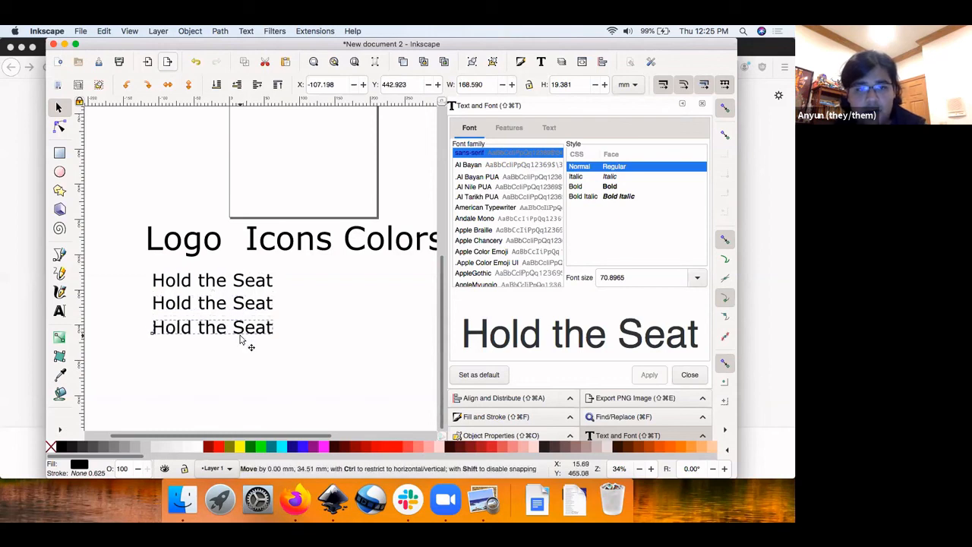
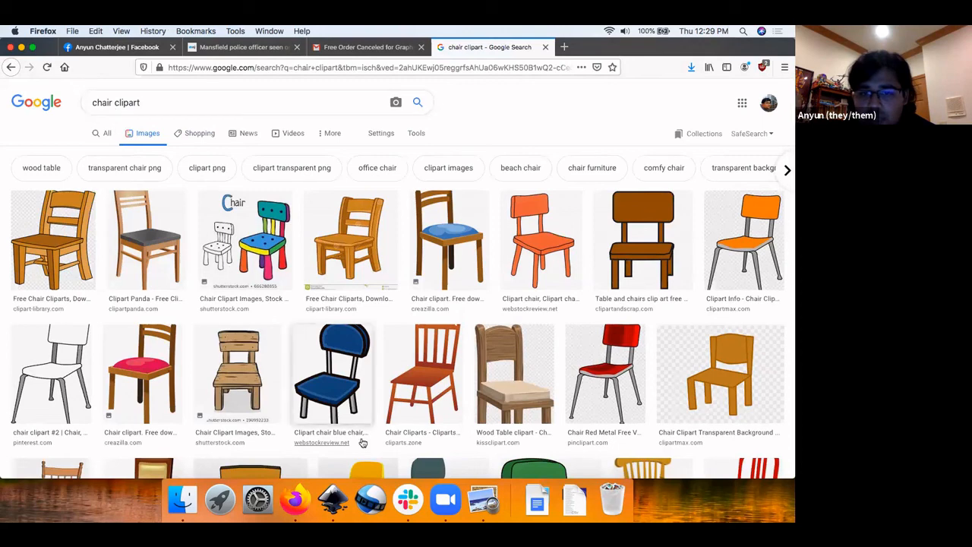
Open the Kissclipart wooden chair with the beige cushion at full size and save the image to Downloads.
{"action": "left_click", "coordinate": [514, 388]}
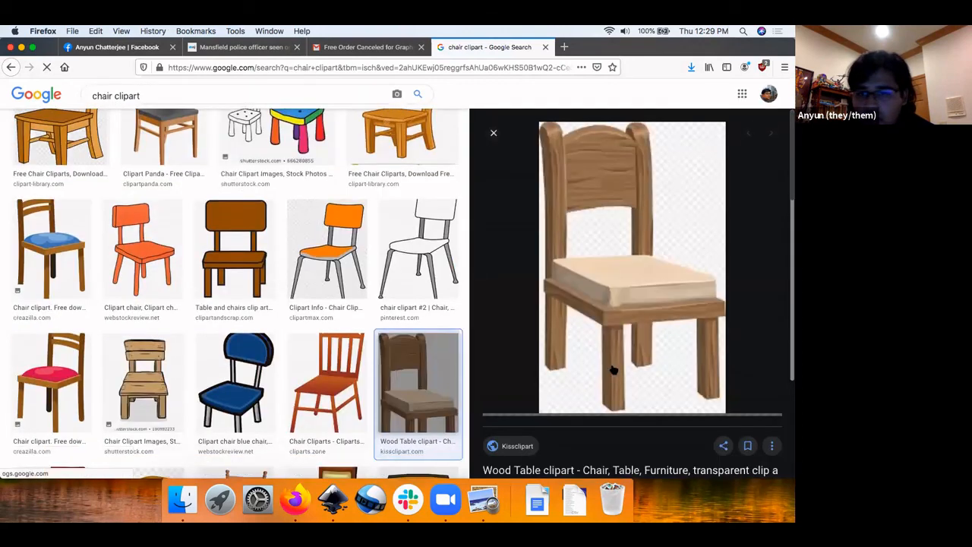
{"action": "right_click", "coordinate": [629, 372]}
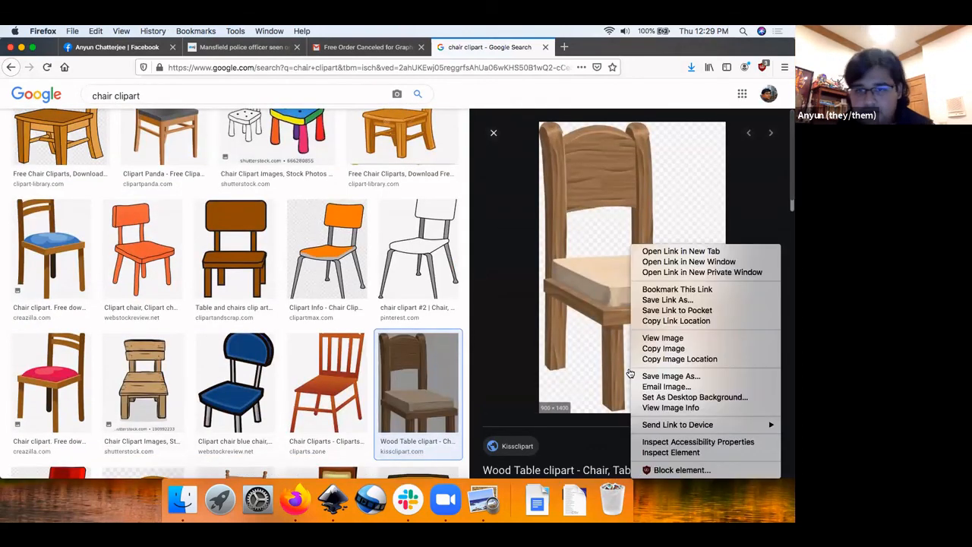
{"action": "left_click", "coordinate": [678, 338]}
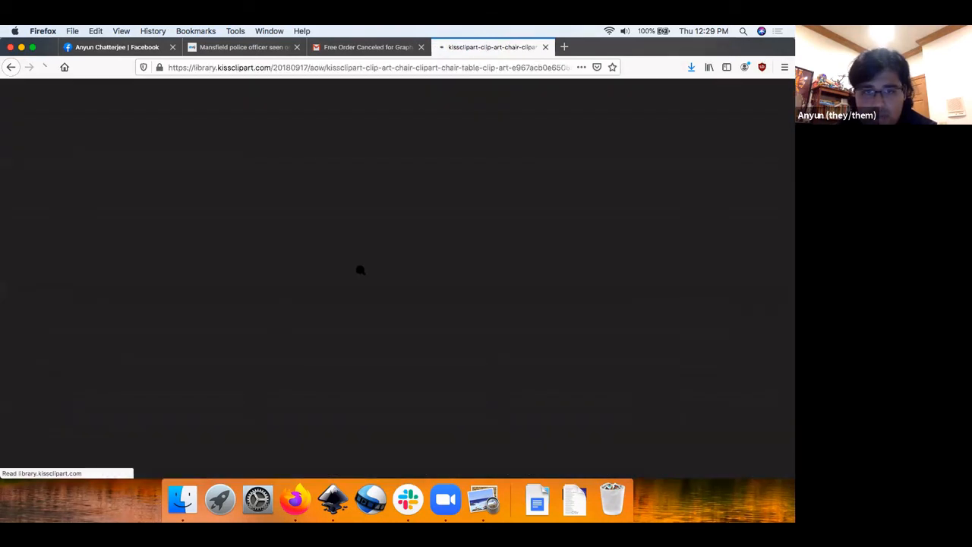
{"action": "right_click", "coordinate": [358, 269]}
{"action": "left_click", "coordinate": [385, 302]}
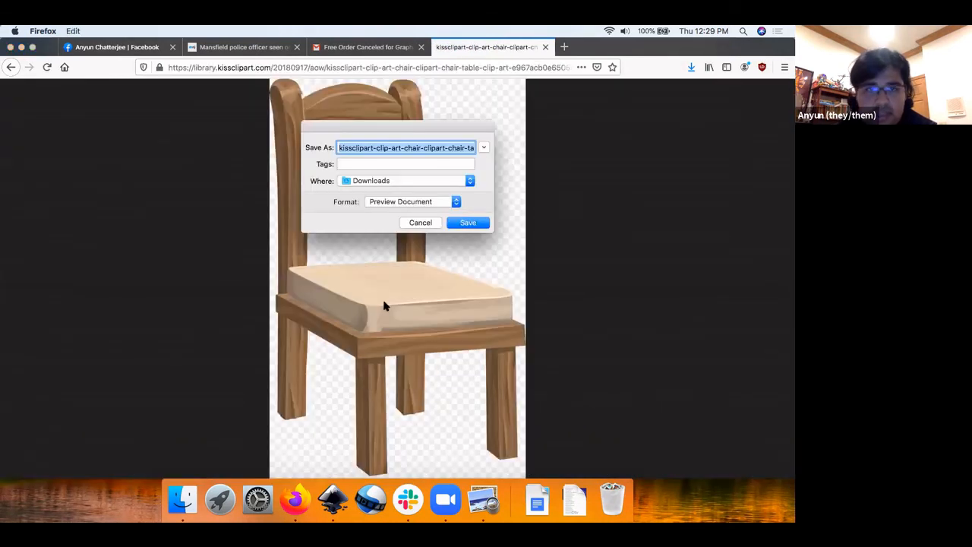
{"action": "left_click", "coordinate": [454, 223]}
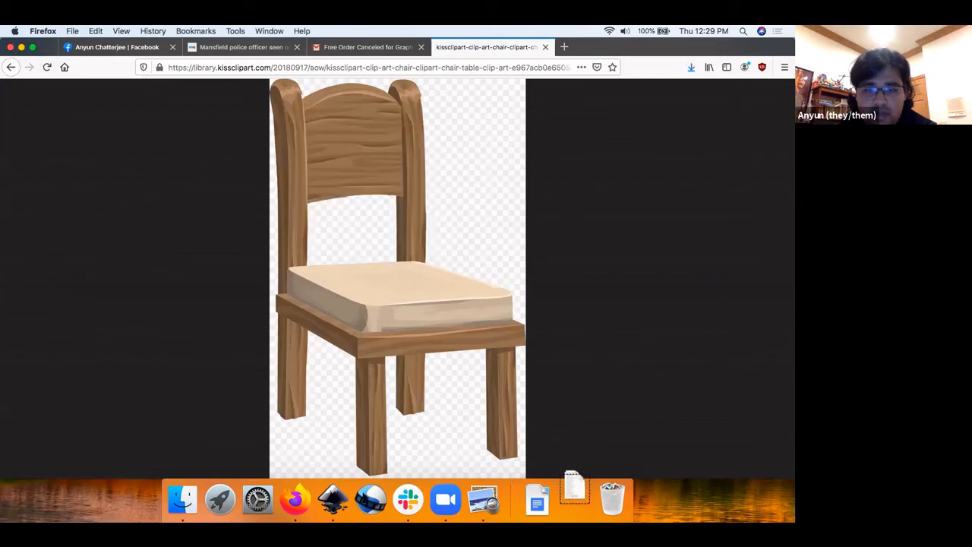
Switch to Inkscape and import the downloaded kissclipart chair JPEG as an embedded image with DPI from file.
{"action": "left_click", "coordinate": [332, 499]}
{"action": "left_click", "coordinate": [81, 31]}
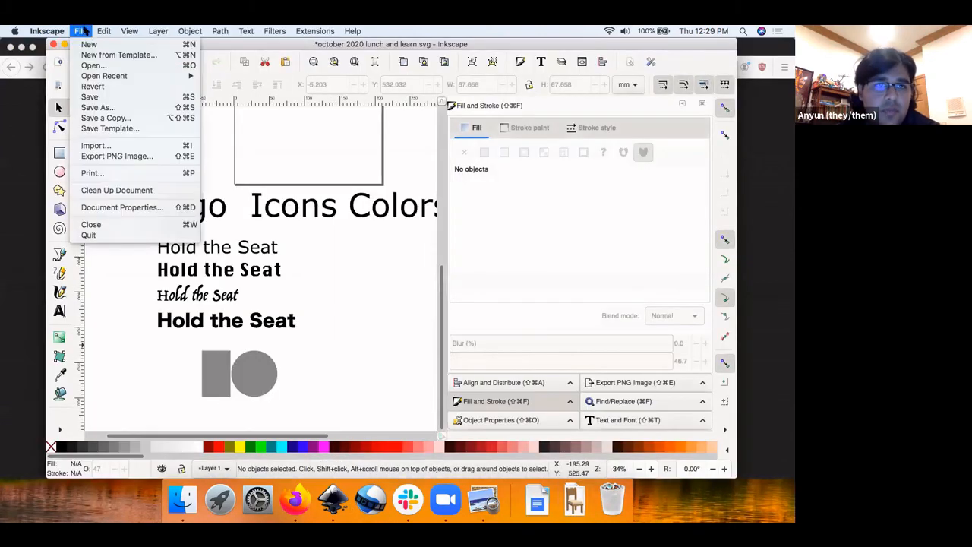
{"action": "left_click", "coordinate": [124, 145]}
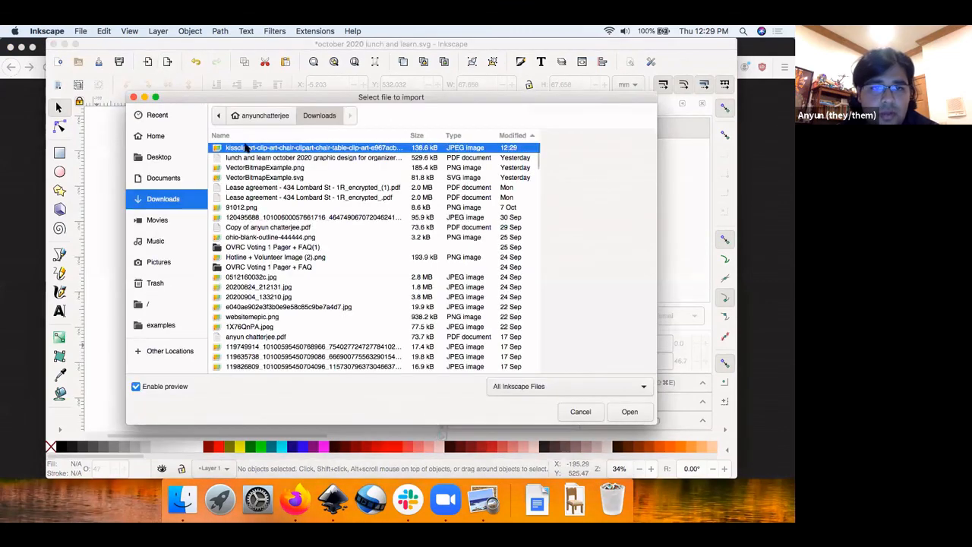
{"action": "double_click", "coordinate": [245, 147]}
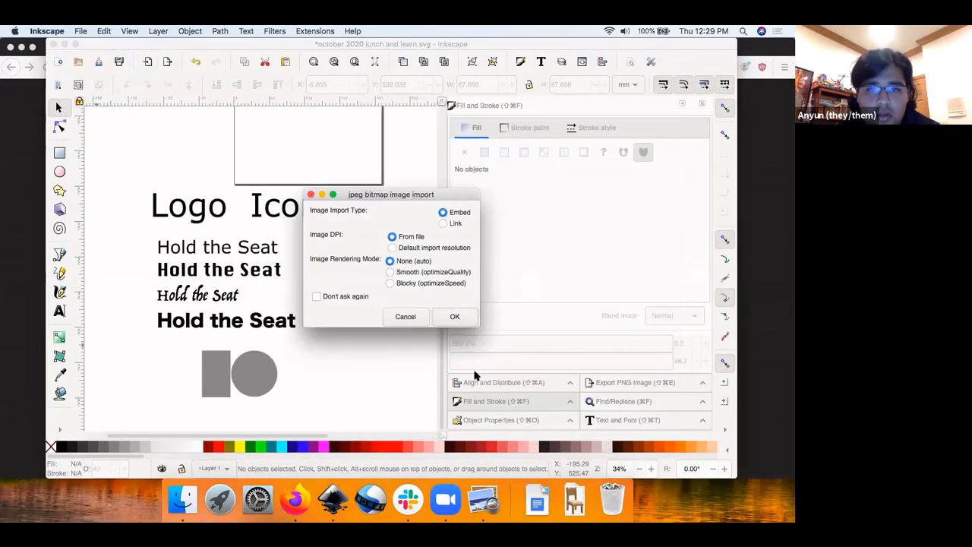
{"action": "left_click", "coordinate": [453, 316]}
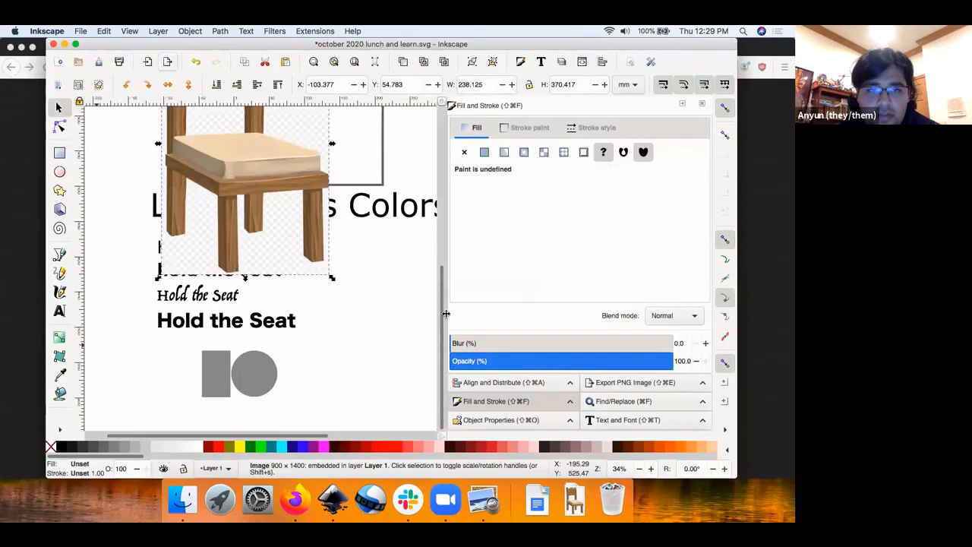
Move the chair image below the Icons and Colors headings, clear of the logo ideas, to about X 114, Y 396 mm.
{"action": "left_click_drag", "start_coordinate": [249, 177], "coordinate": [384, 365]}
{"action": "scroll", "coordinate": [384, 365], "scroll_direction": "right", "scroll_amount": 3}
{"action": "scroll", "coordinate": [384, 365], "scroll_direction": "down", "scroll_amount": 2}
{"action": "scroll", "coordinate": [384, 370], "scroll_direction": "down", "scroll_amount": 2}
{"action": "scroll", "coordinate": [384, 371], "scroll_direction": "right", "scroll_amount": 1}
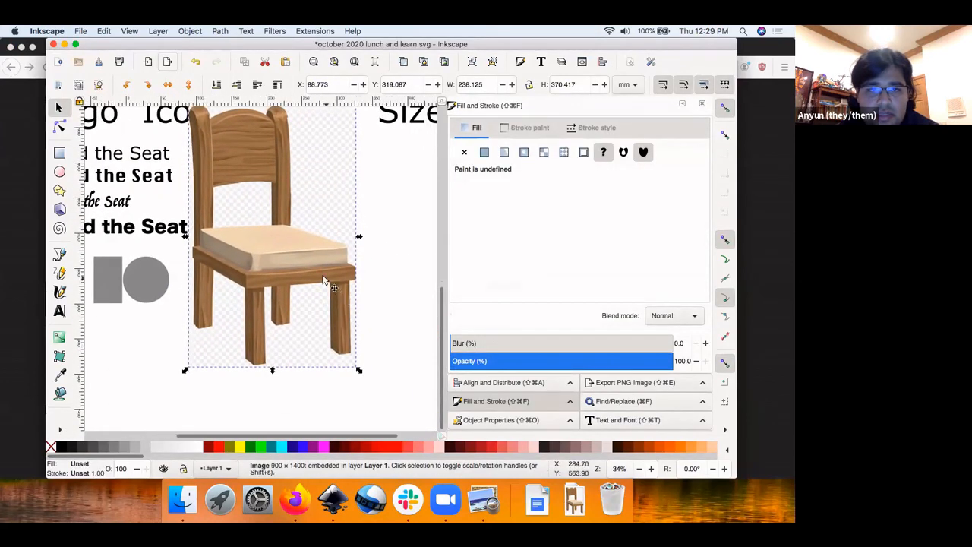
{"action": "left_click_drag", "start_coordinate": [325, 278], "coordinate": [323, 340]}
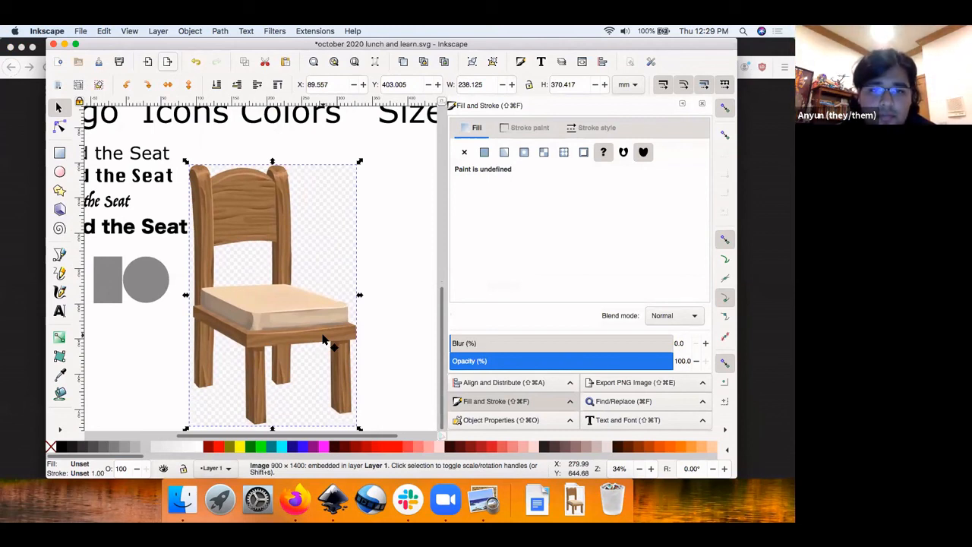
{"action": "left_click_drag", "start_coordinate": [288, 322], "coordinate": [308, 317]}
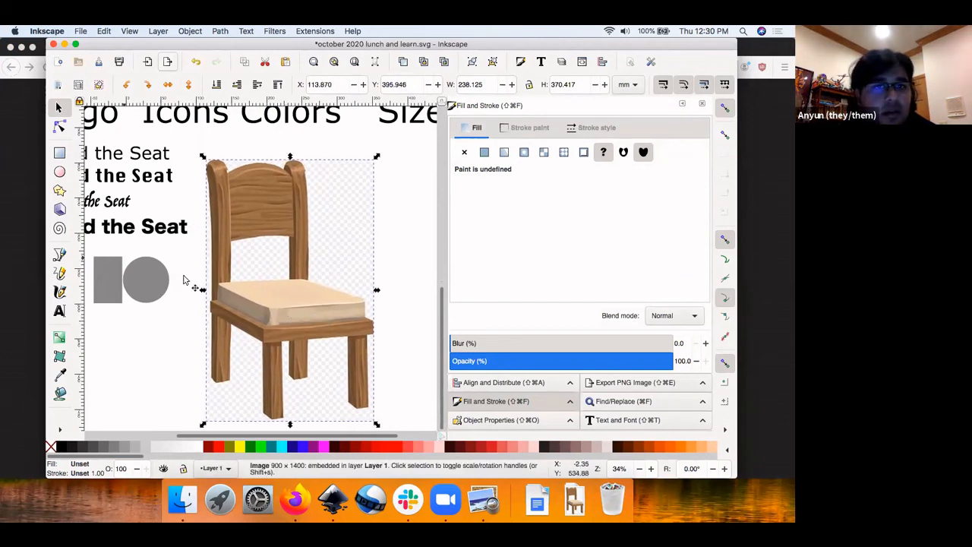
Switch to Firefox, return to the chair clipart results, and open the wooden chair's free download page on Kissclipart.
{"action": "left_click", "coordinate": [14, 264]}
{"action": "scroll", "coordinate": [225, 261], "scroll_direction": "left", "scroll_amount": 5}
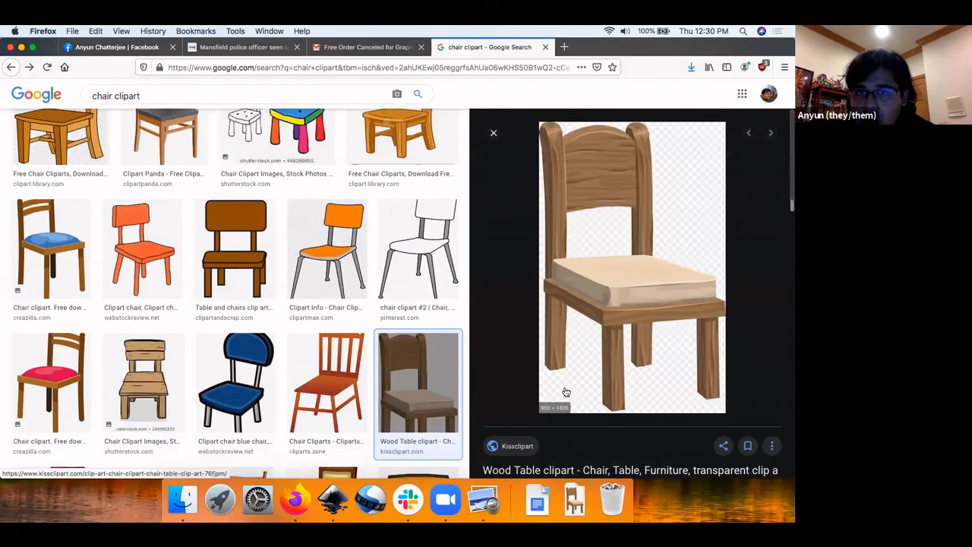
{"action": "scroll", "coordinate": [555, 373], "scroll_direction": "down", "scroll_amount": 3}
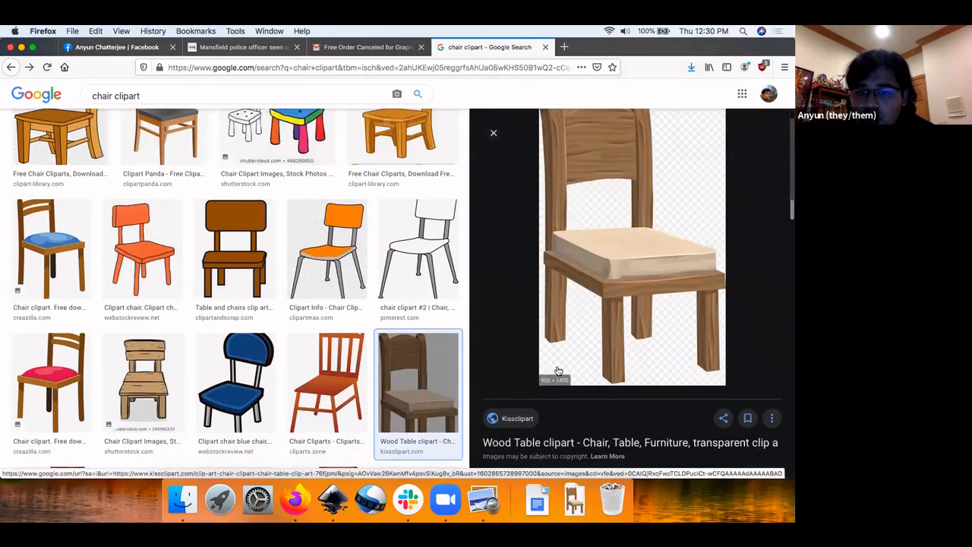
{"action": "left_click", "coordinate": [544, 389]}
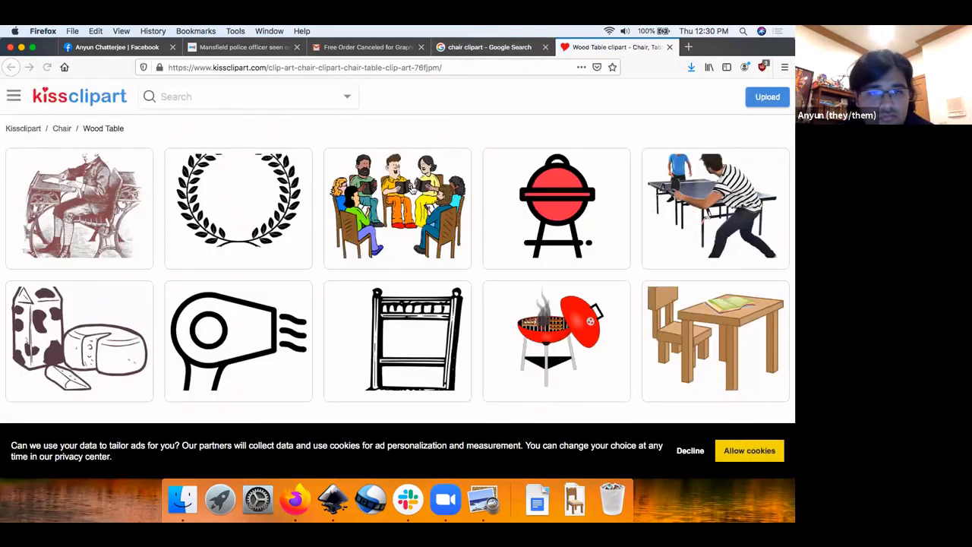
{"action": "scroll", "coordinate": [410, 189], "scroll_direction": "down", "scroll_amount": 5}
{"action": "left_click", "coordinate": [638, 237]}
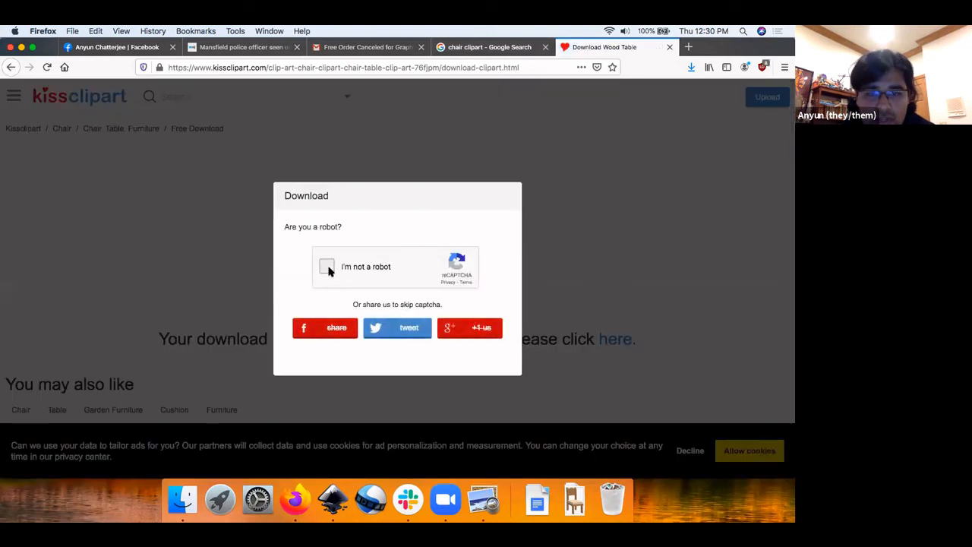
Complete the robot check by selecting the squares with chimneys to start the chair clipart download.
{"action": "left_click", "coordinate": [327, 267]}
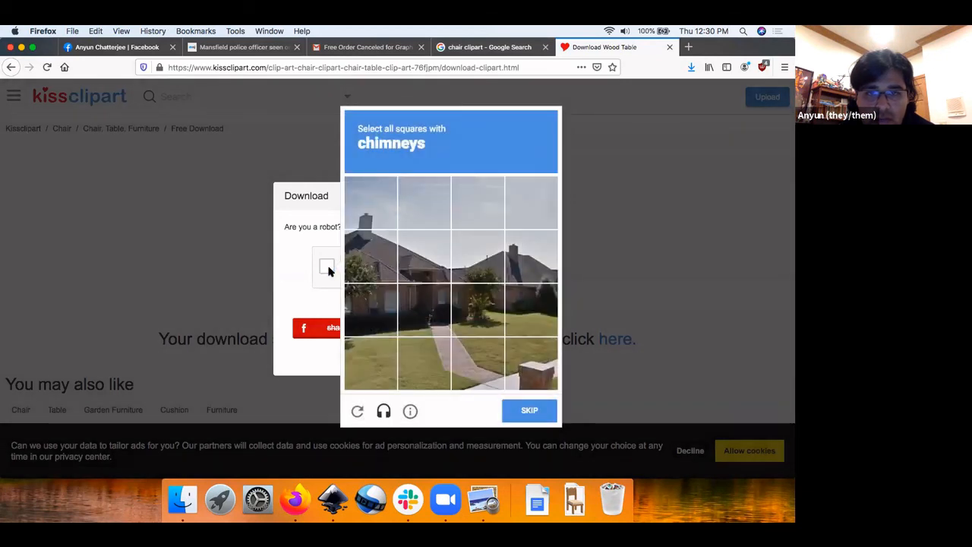
{"action": "left_click", "coordinate": [371, 207]}
{"action": "left_click", "coordinate": [523, 256]}
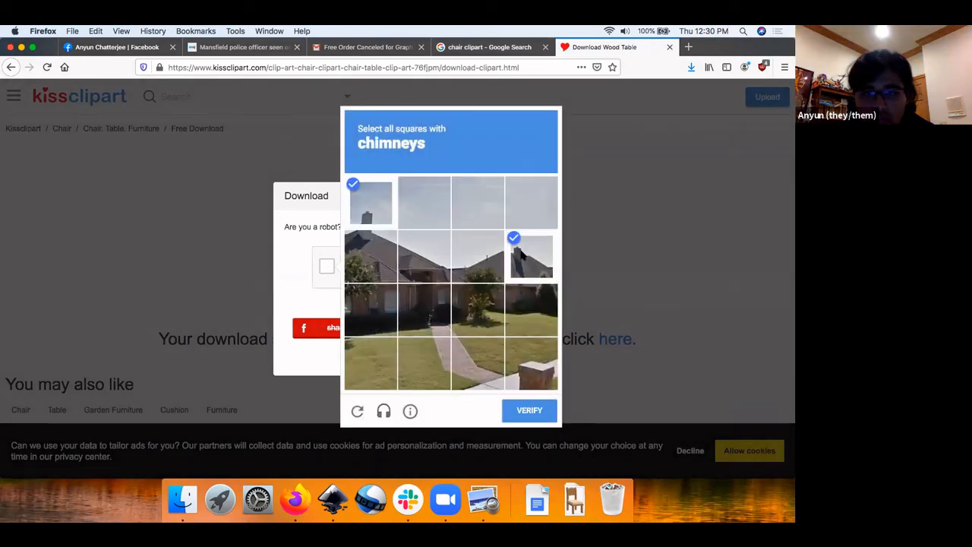
{"action": "left_click", "coordinate": [526, 416]}
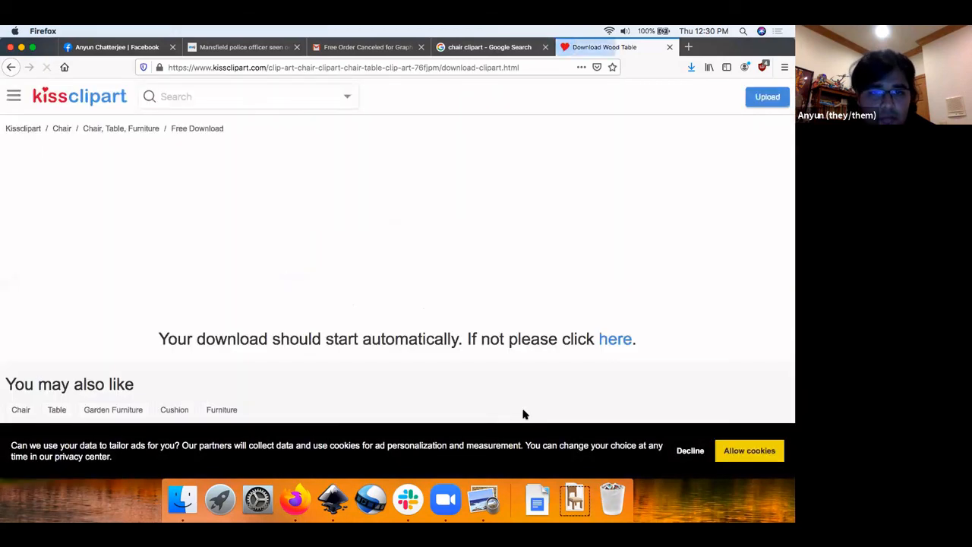
Switch to Inkscape and import the newly downloaded kissclipart chair PNG as an embedded image with DPI from file.
{"action": "left_click", "coordinate": [322, 317]}
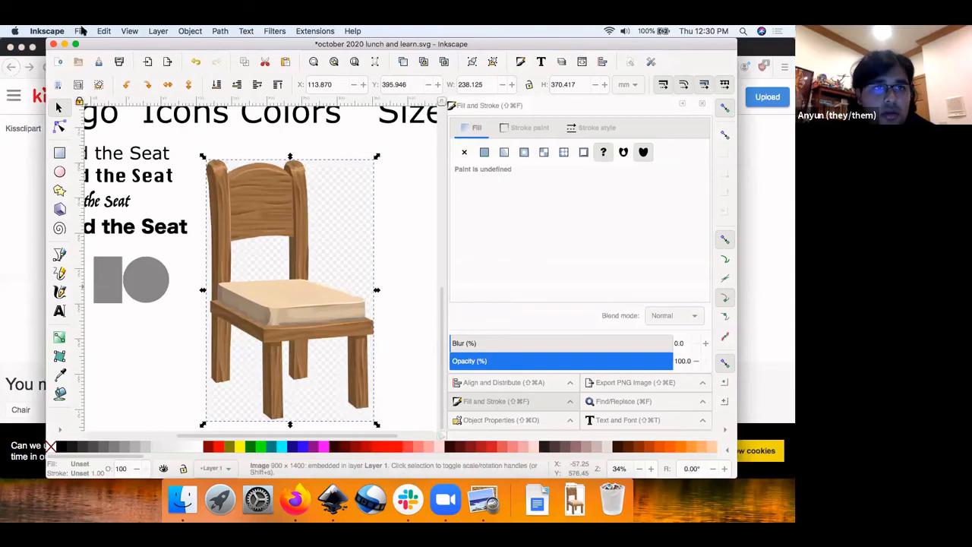
{"action": "left_click", "coordinate": [80, 31]}
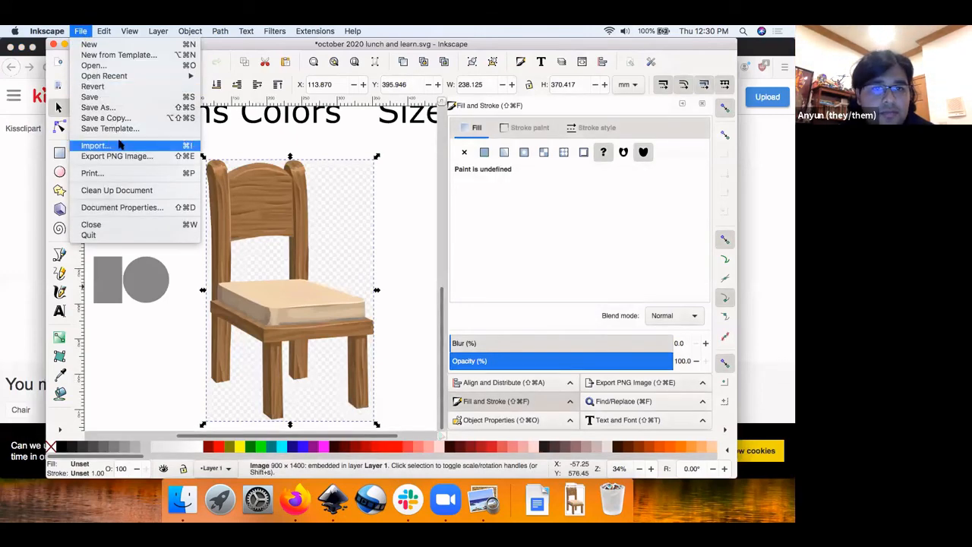
{"action": "left_click", "coordinate": [106, 145]}
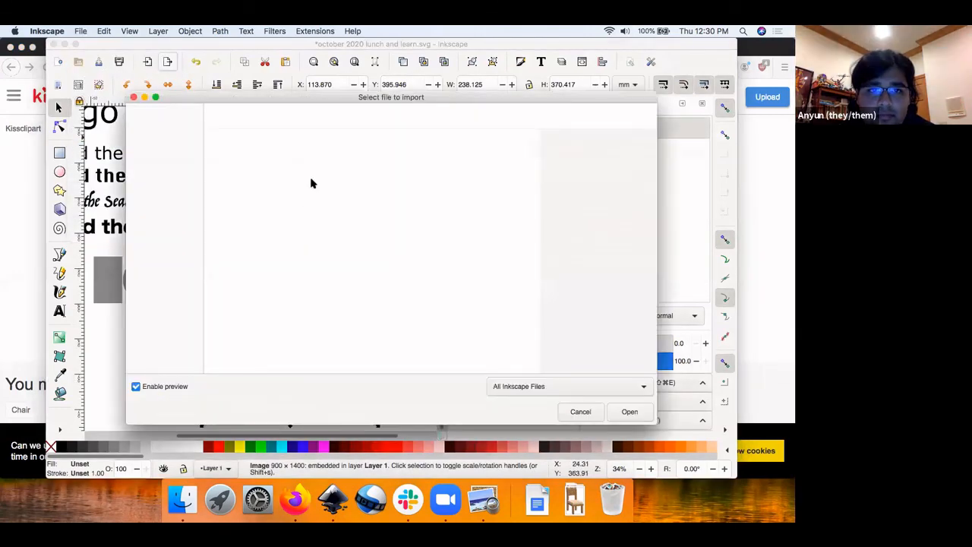
{"action": "left_click", "coordinate": [267, 149]}
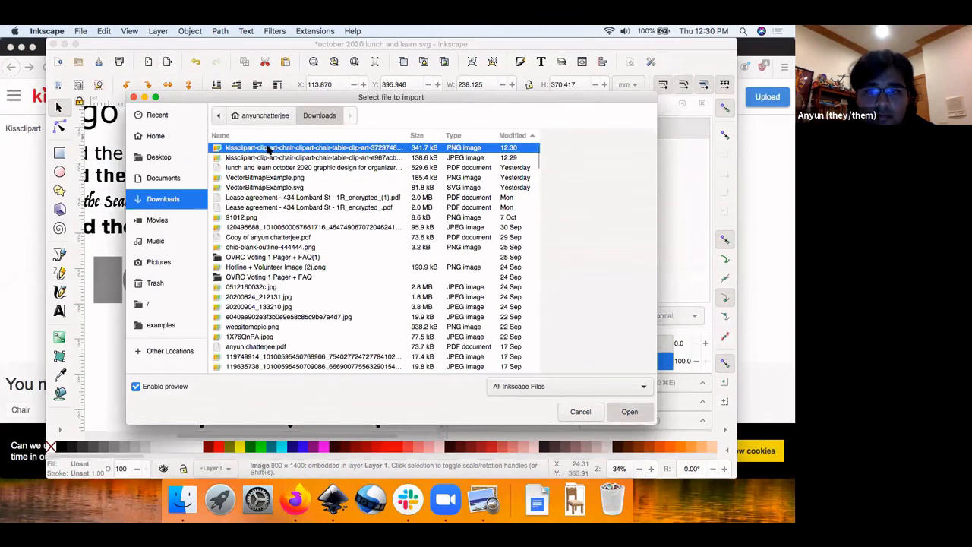
{"action": "double_click", "coordinate": [267, 148]}
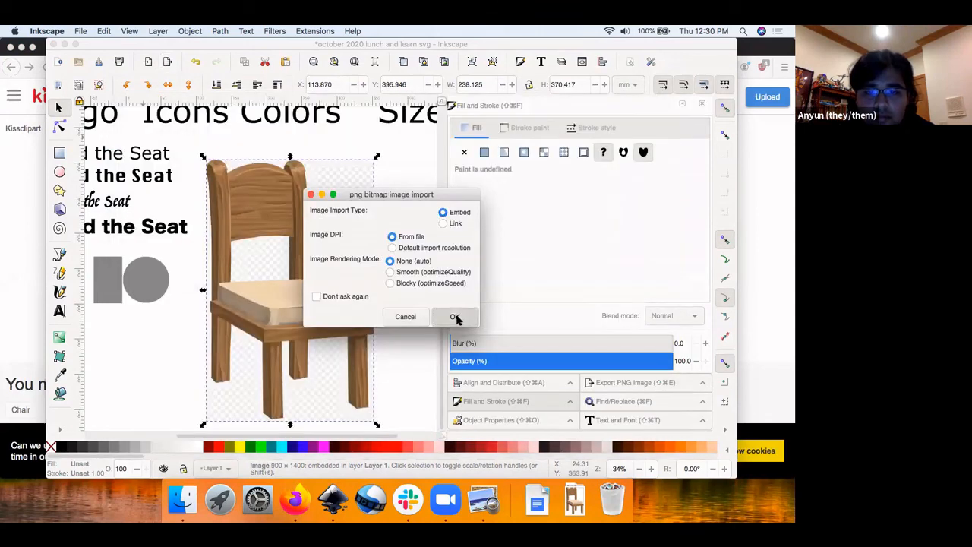
{"action": "left_click", "coordinate": [456, 317]}
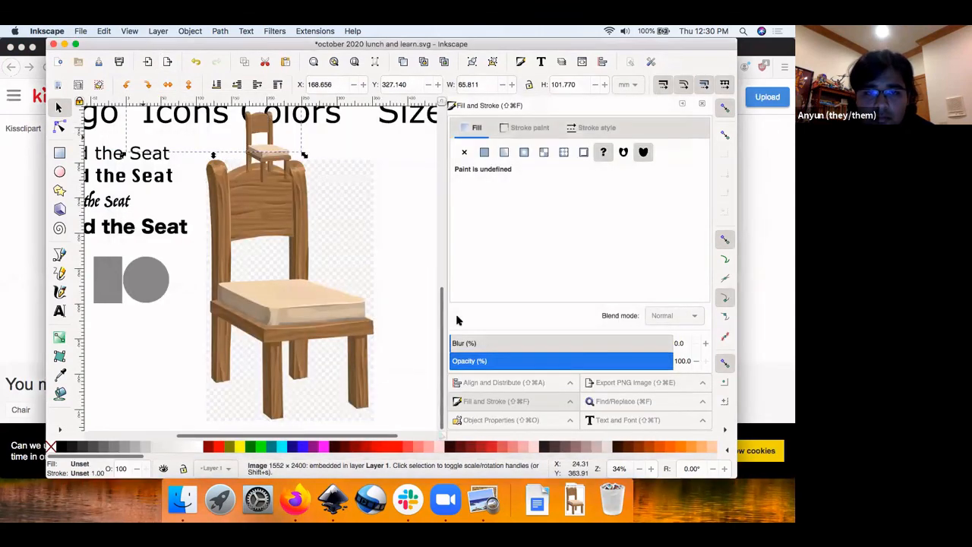
Delete the large chair image, then enlarge the new PNG chair to about 135 × 208 mm and place it near X 121, Y 461 mm.
{"action": "left_click", "coordinate": [316, 312]}
{"action": "key", "text": "Delete"}
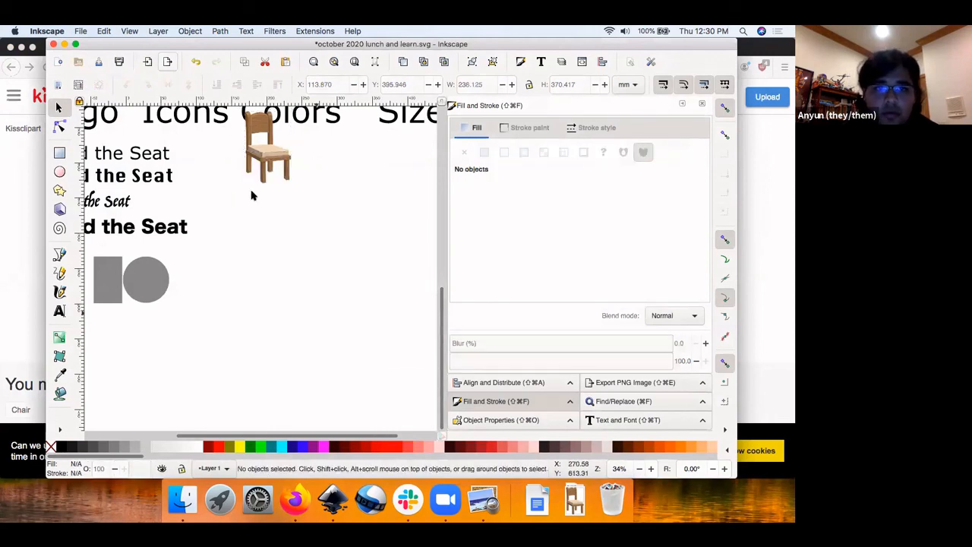
{"action": "left_click_drag", "start_coordinate": [262, 156], "coordinate": [339, 390]}
{"action": "left_click_drag", "start_coordinate": [280, 342], "coordinate": [278, 303]}
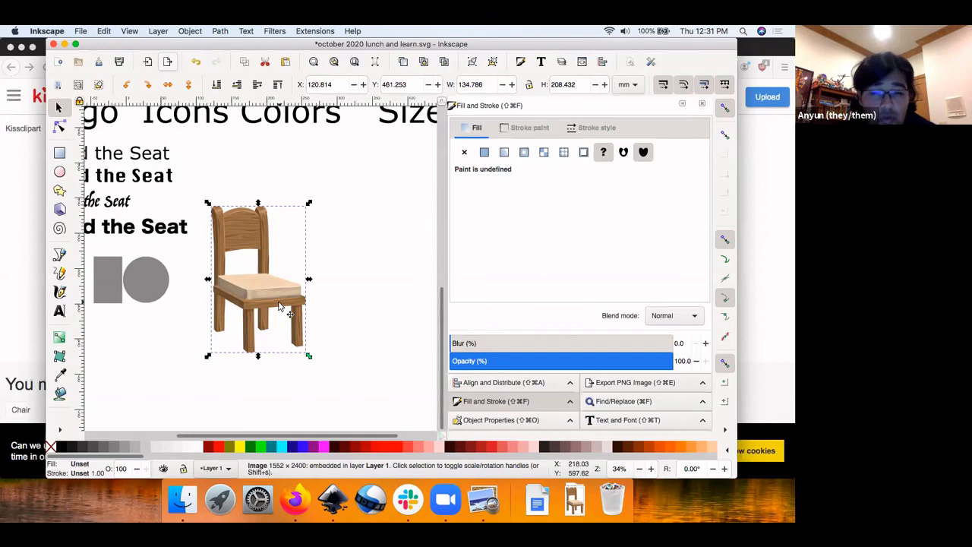
Trace the chair image with Trace Bitmap as a single scan in Autotrace mode with error threshold 2.0.
{"action": "left_click", "coordinate": [199, 31]}
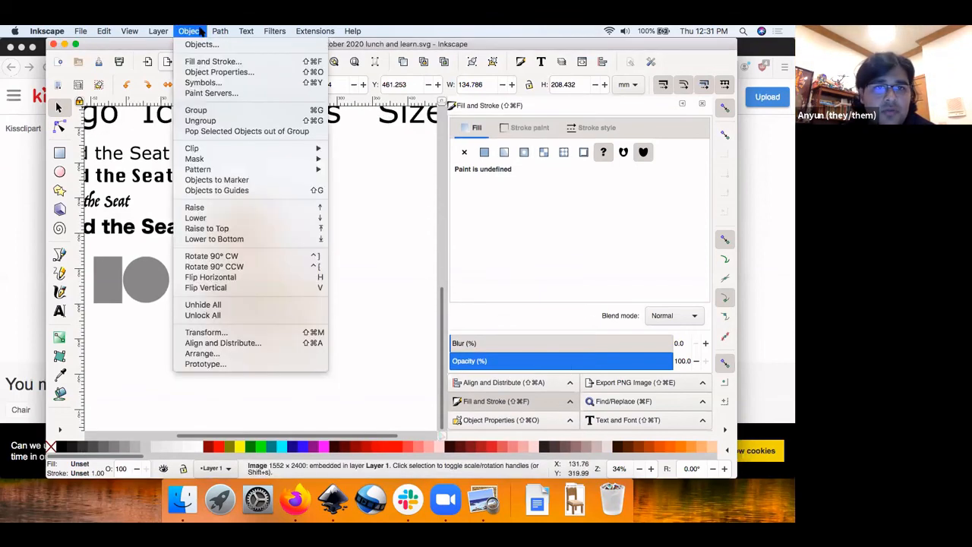
{"action": "mouse_move", "coordinate": [217, 31]}
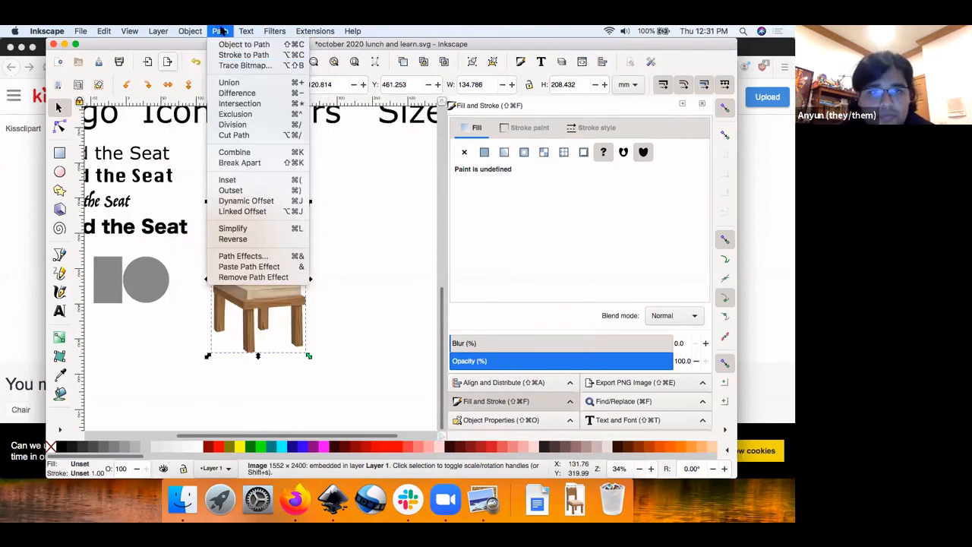
{"action": "left_click", "coordinate": [234, 67]}
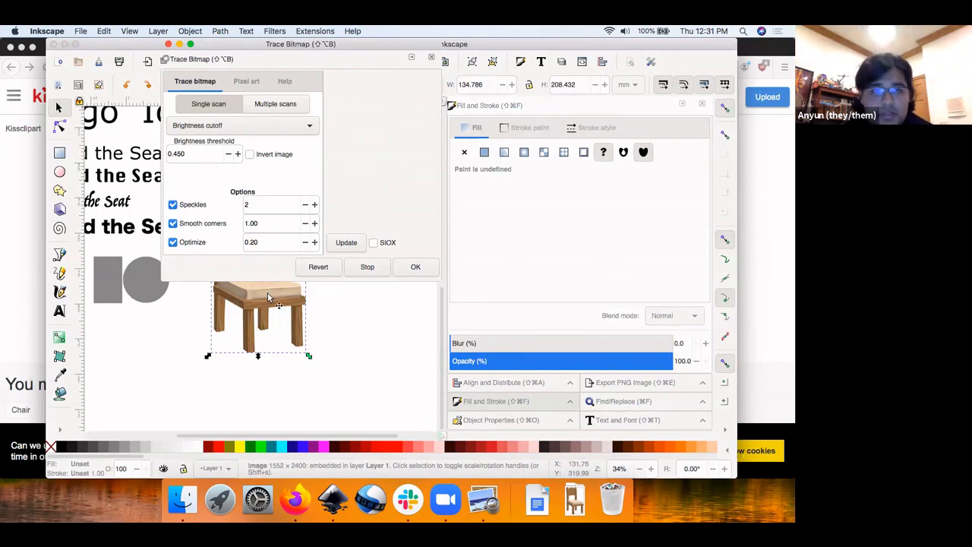
{"action": "left_click", "coordinate": [258, 125]}
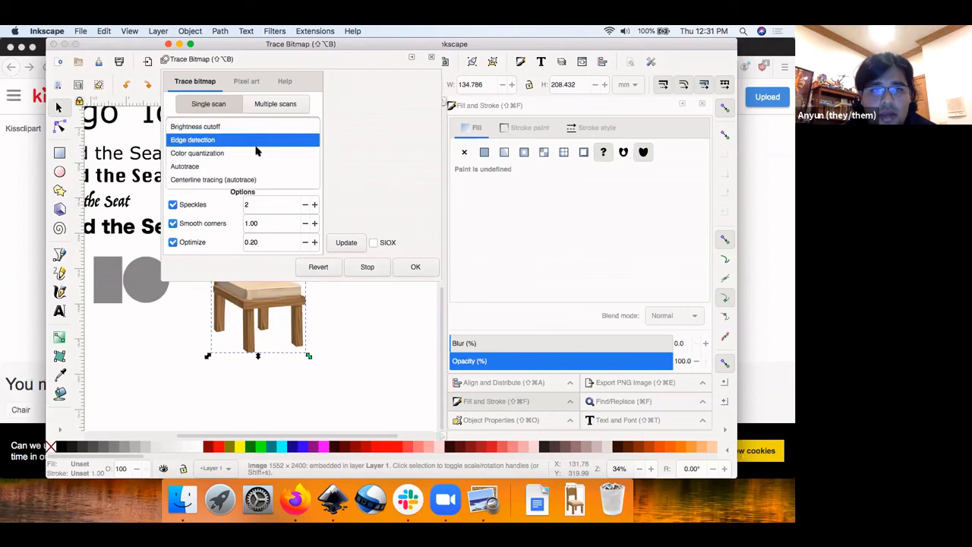
{"action": "left_click", "coordinate": [256, 162]}
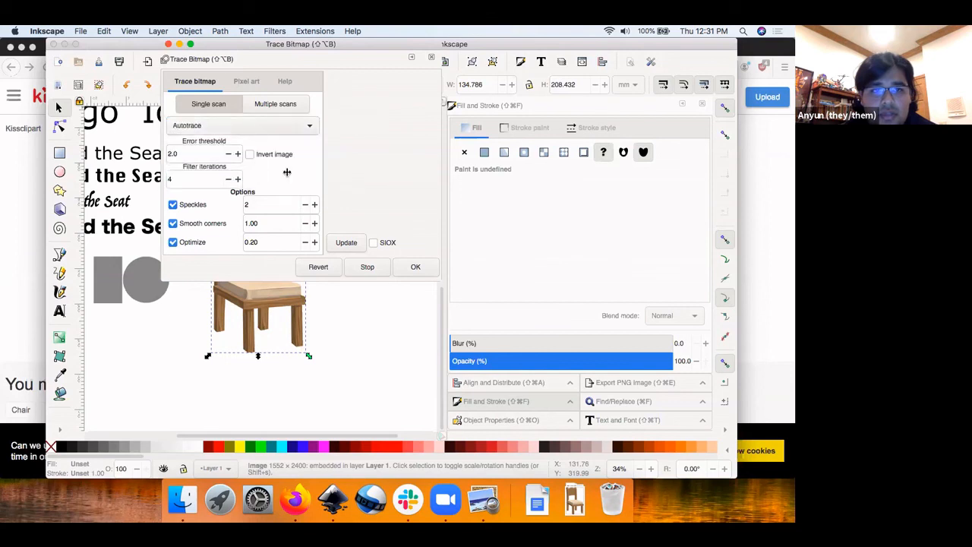
{"action": "left_click", "coordinate": [343, 242]}
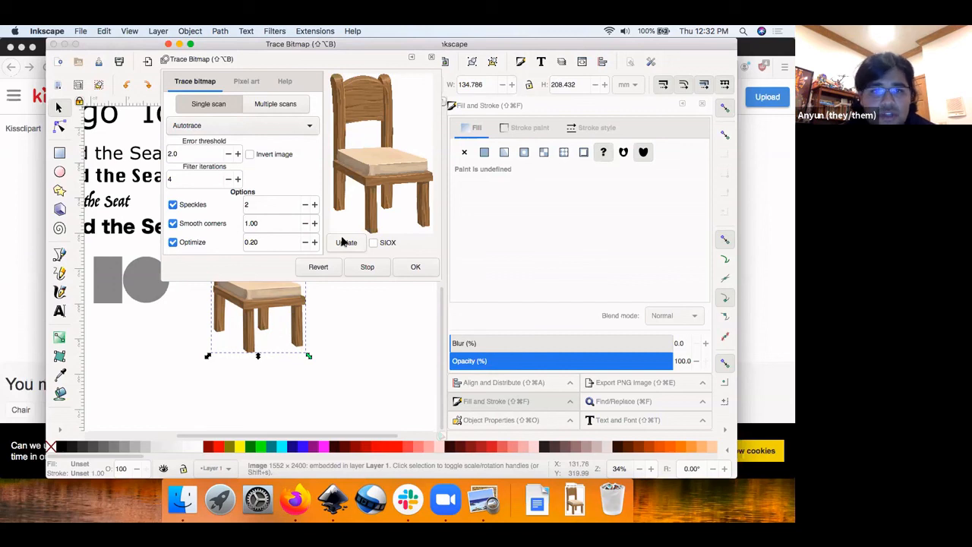
{"action": "left_click", "coordinate": [409, 270]}
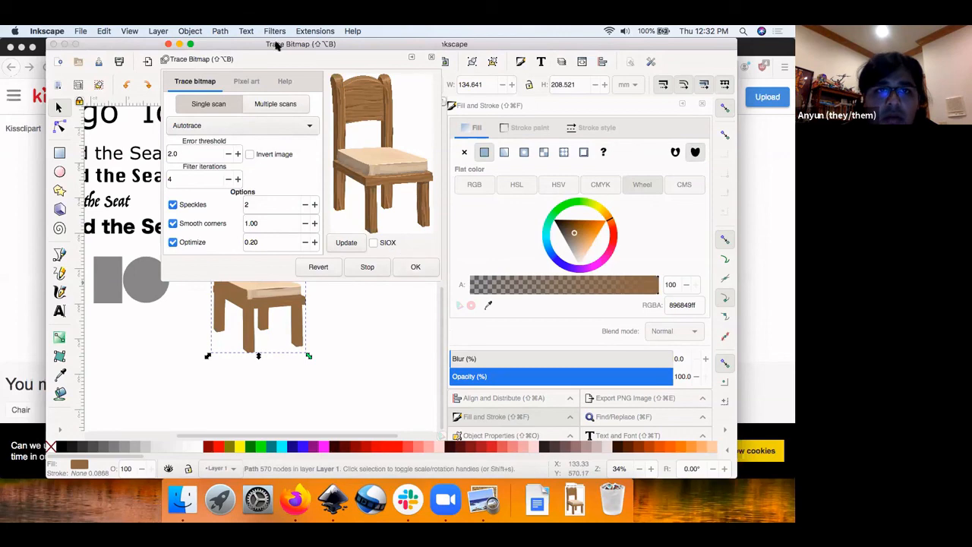
{"action": "left_click", "coordinate": [372, 65]}
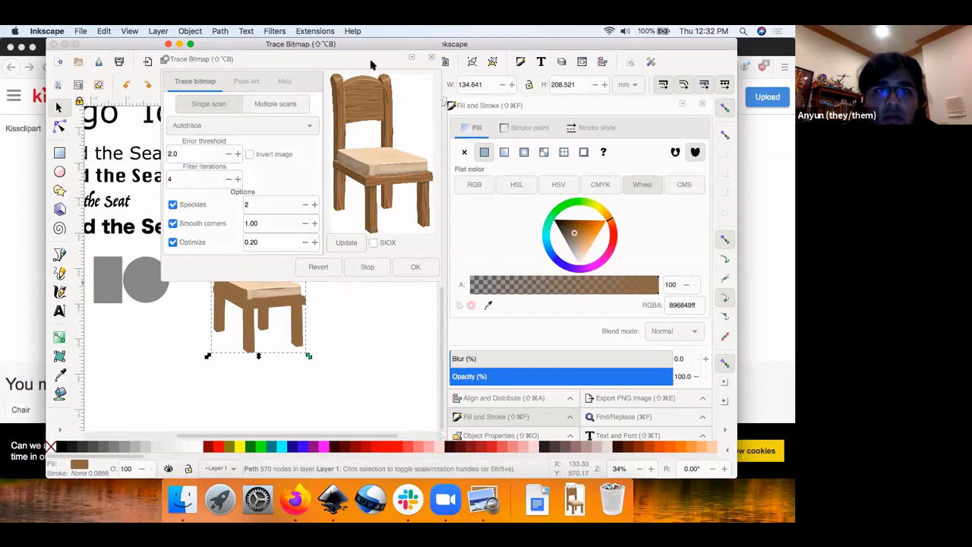
{"action": "left_click", "coordinate": [168, 44]}
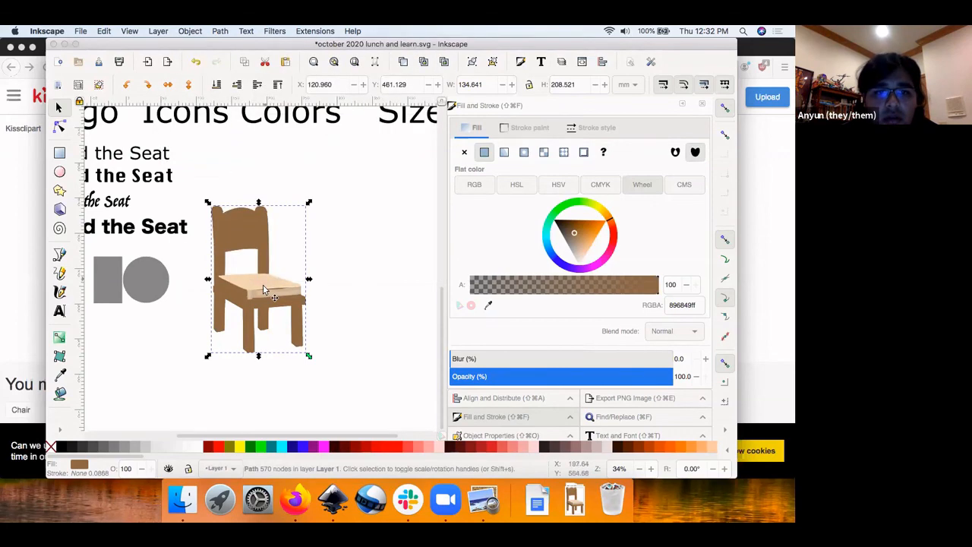
Move the flat brown traced chair off the original image and delete it.
{"action": "left_click", "coordinate": [297, 362]}
{"action": "mouse_move", "coordinate": [272, 319]}
{"action": "left_mouse_down"}
{"action": "mouse_move", "coordinate": [262, 313]}
{"action": "mouse_move", "coordinate": [217, 347]}
{"action": "mouse_move", "coordinate": [182, 391]}
{"action": "left_mouse_up"}
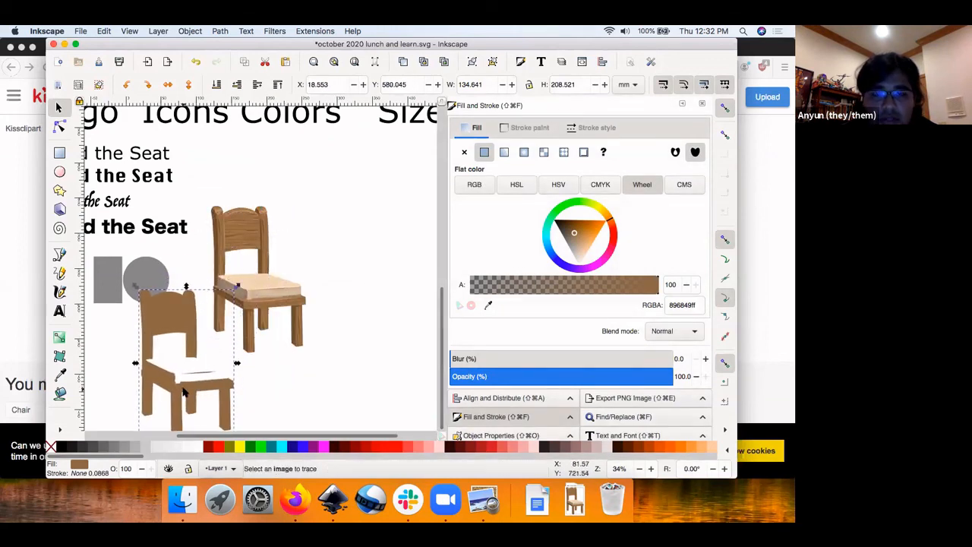
{"action": "key", "text": "Delete"}
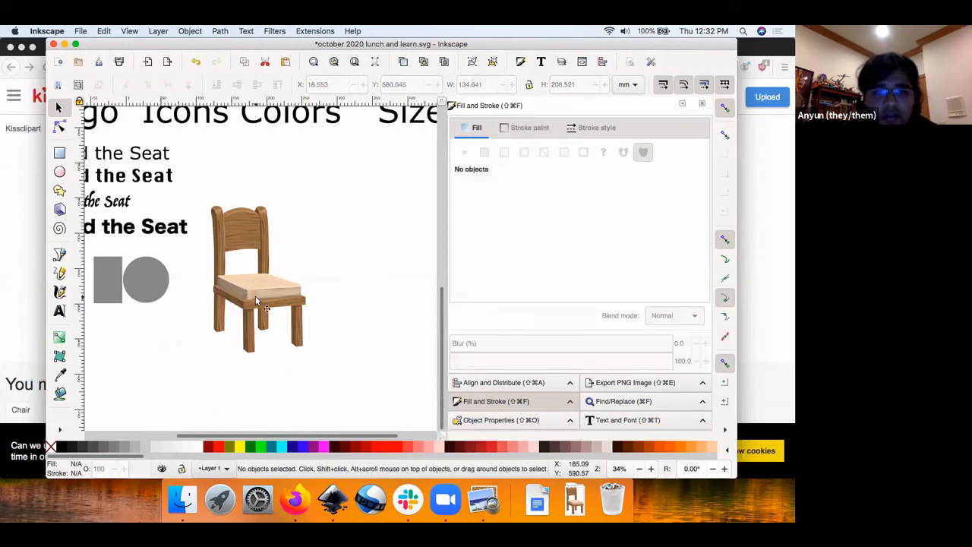
Start a new bitmap trace of the wooden chair image with multiple scans, trying the Colors mode.
{"action": "left_click", "coordinate": [255, 295]}
{"action": "left_click", "coordinate": [246, 31]}
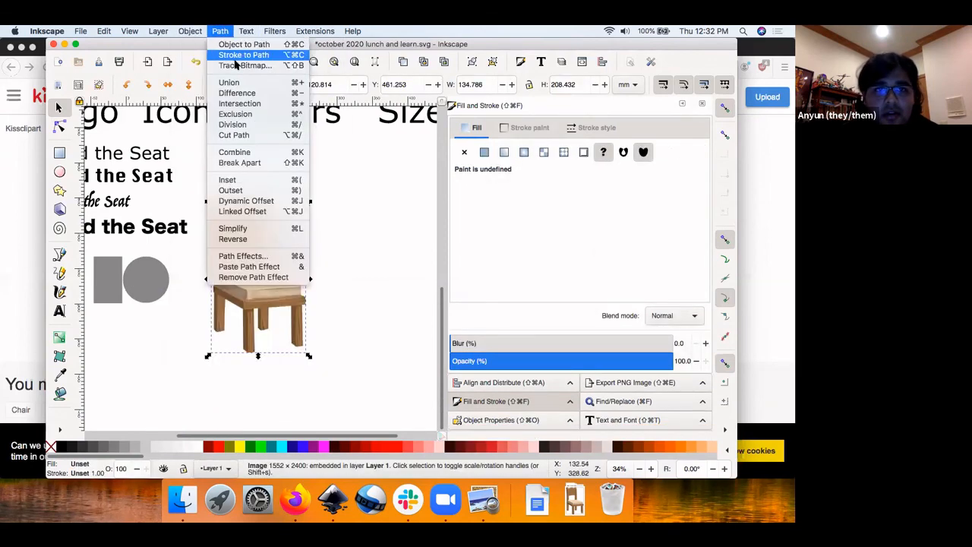
{"action": "left_click", "coordinate": [237, 66]}
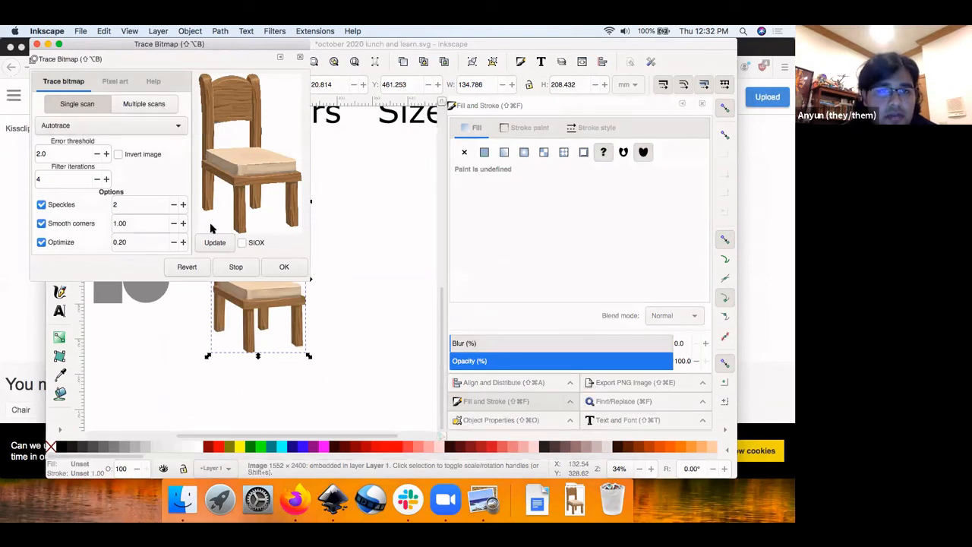
{"action": "left_click", "coordinate": [152, 110]}
{"action": "left_click", "coordinate": [152, 126]}
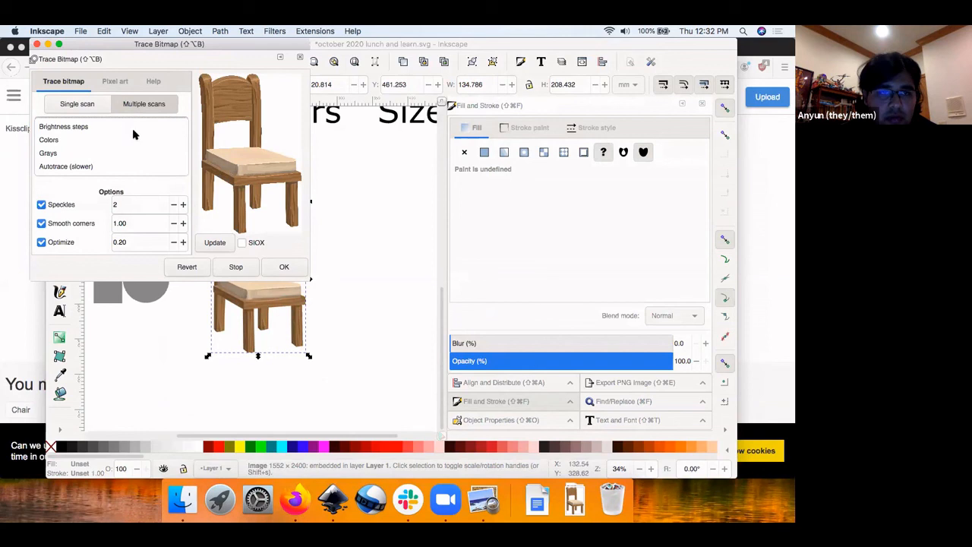
{"action": "left_click", "coordinate": [90, 140]}
{"action": "left_click", "coordinate": [89, 127]}
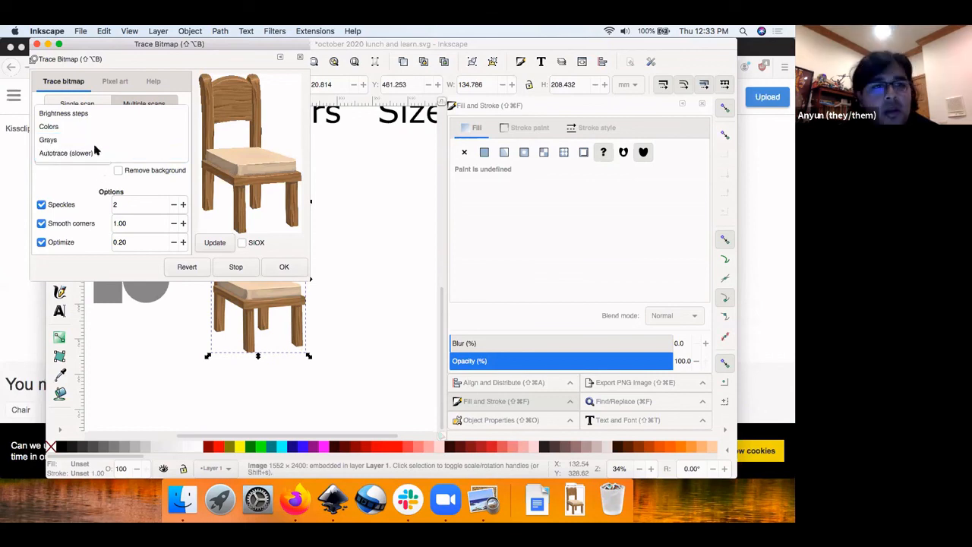
{"action": "left_click", "coordinate": [64, 184]}
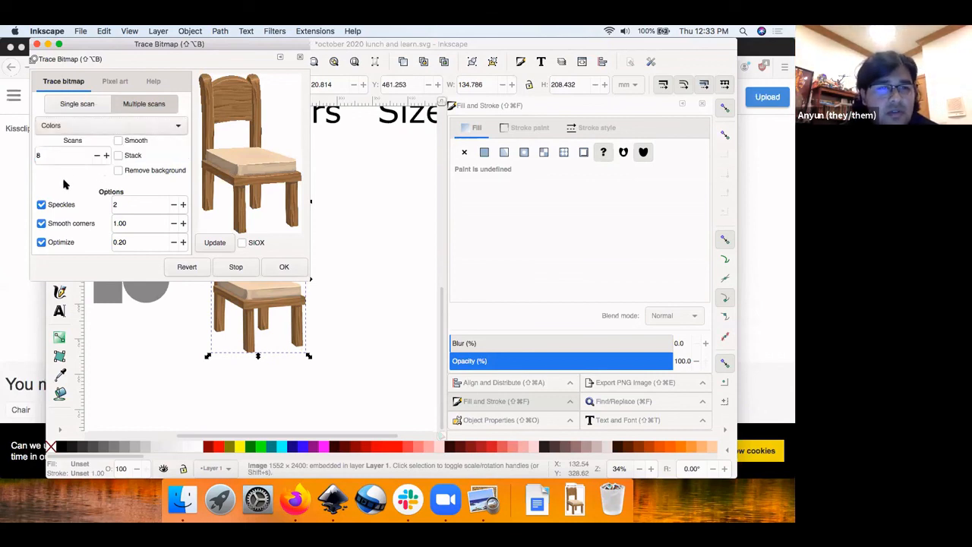
Trace the chair image using multiple scans in Grays mode with 8 scans and close the trace dialog.
{"action": "left_click", "coordinate": [87, 105]}
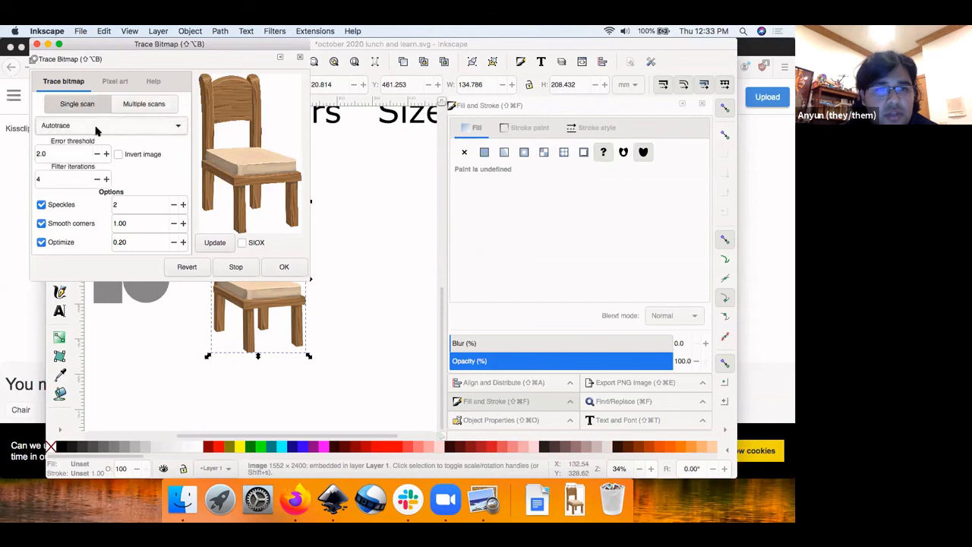
{"action": "left_click", "coordinate": [142, 105]}
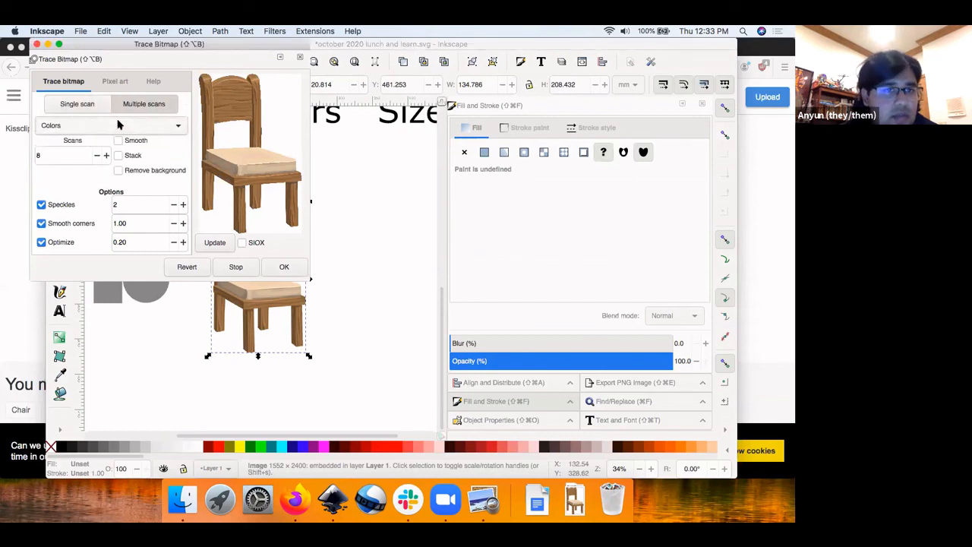
{"action": "left_click", "coordinate": [120, 126]}
{"action": "left_click", "coordinate": [114, 141]}
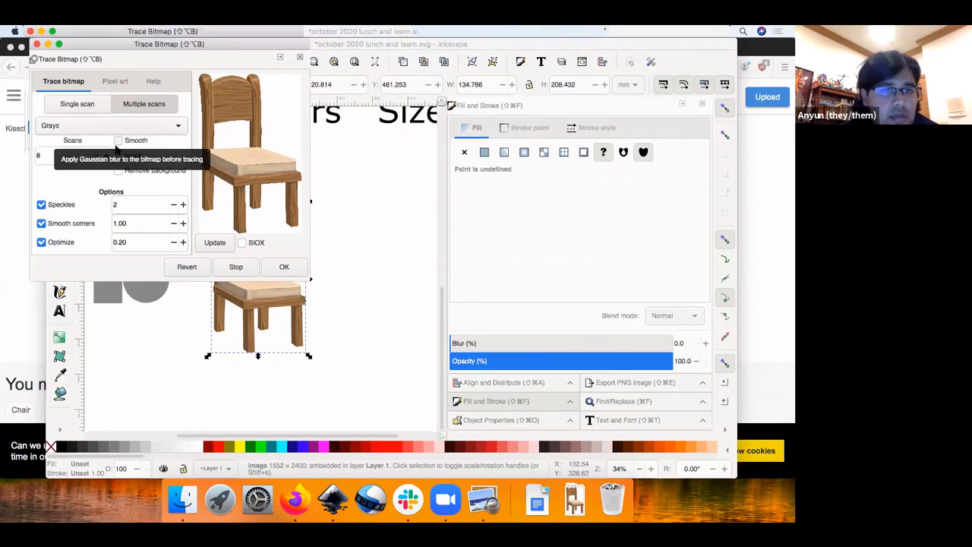
{"action": "left_click", "coordinate": [217, 241]}
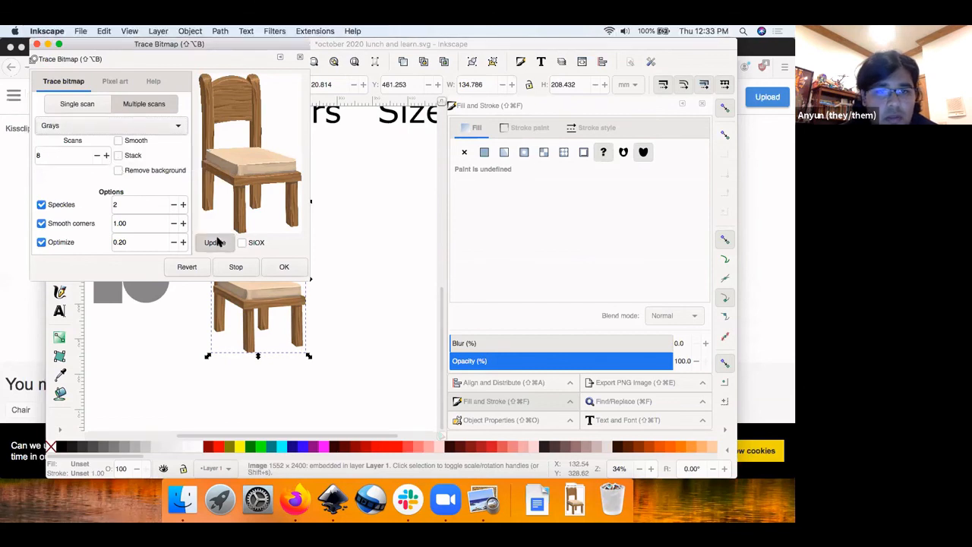
{"action": "left_click", "coordinate": [282, 267]}
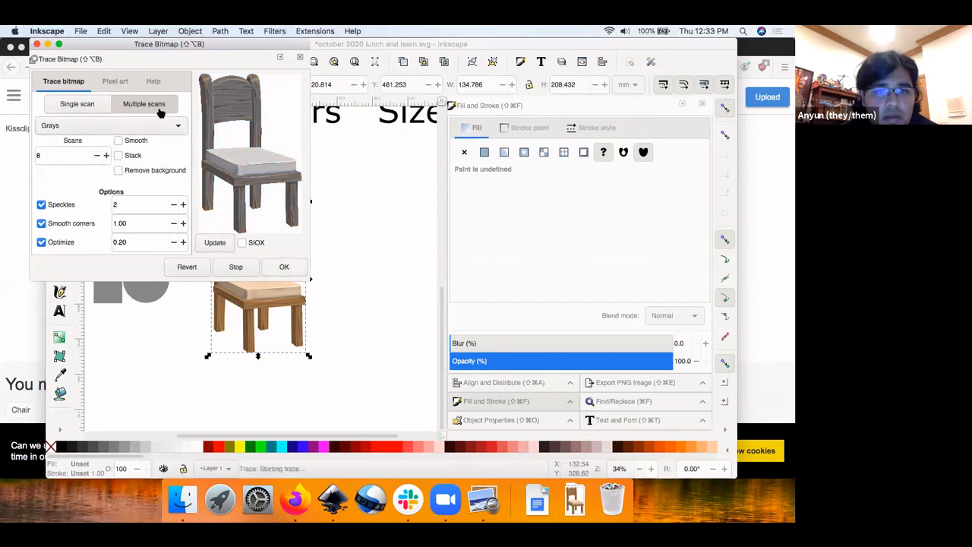
{"action": "left_click", "coordinate": [37, 45]}
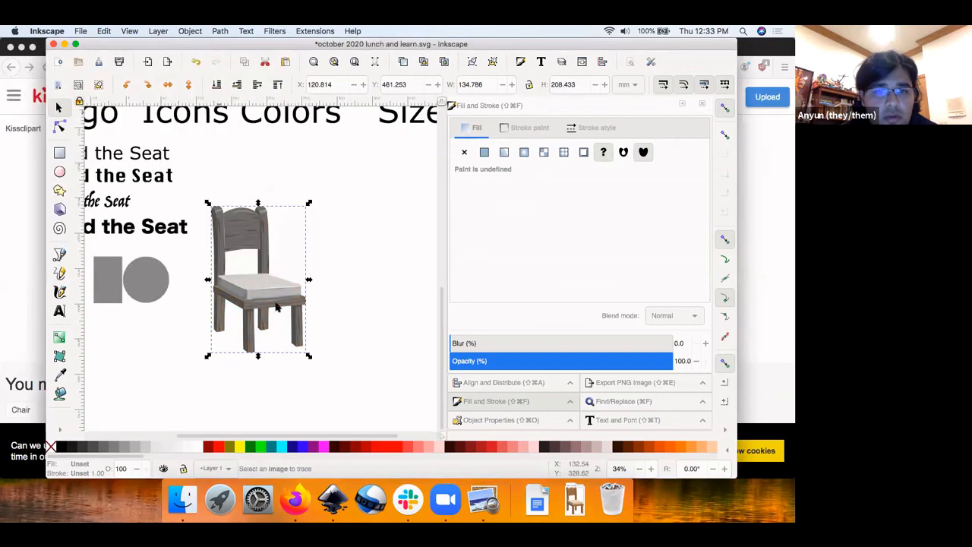
Move the gray traced chair beside the wooden original, to about X 300, Y 462 mm.
{"action": "left_click_drag", "start_coordinate": [322, 298], "coordinate": [417, 304]}
{"action": "scroll", "coordinate": [398, 304], "scroll_direction": "right", "scroll_amount": 2}
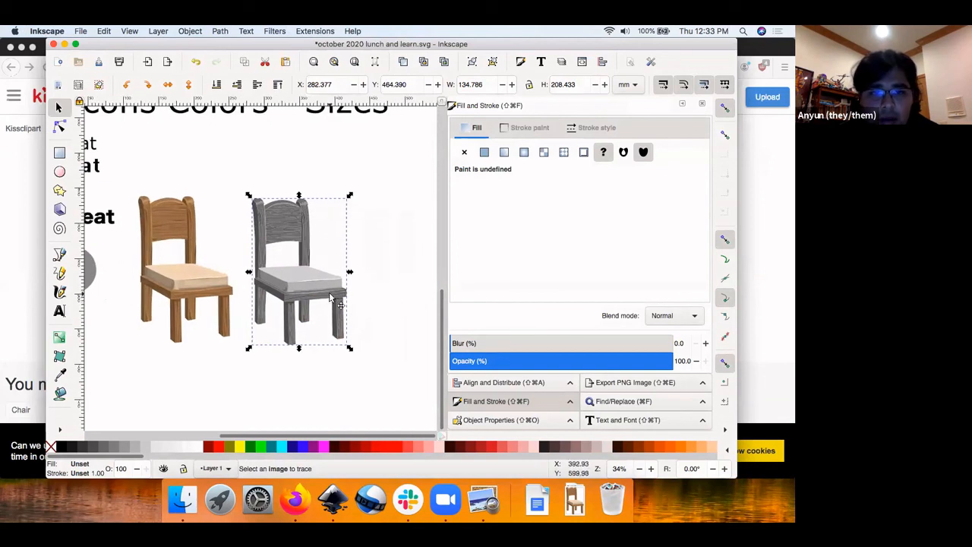
{"action": "left_click_drag", "start_coordinate": [332, 298], "coordinate": [345, 295]}
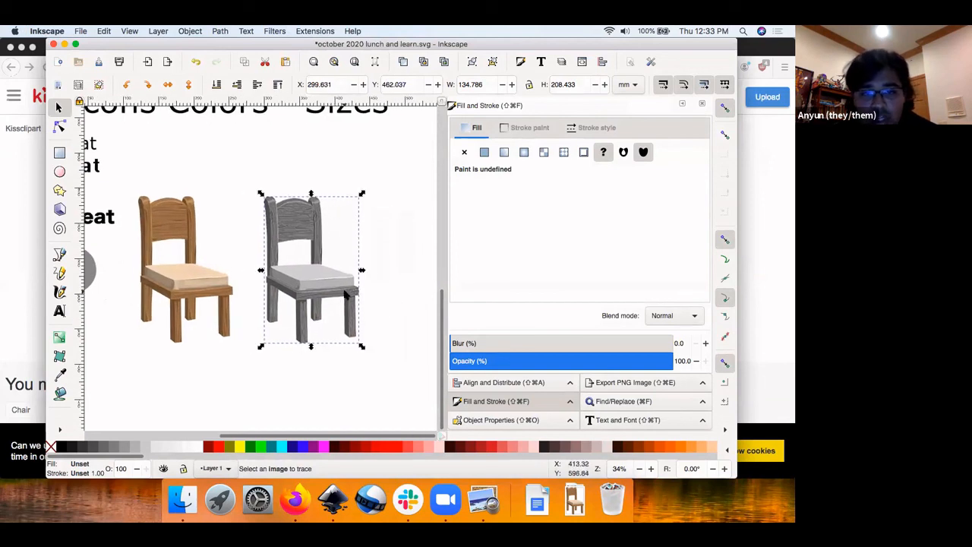
Ungroup the gray traced chair into its separate paths.
{"action": "left_click", "coordinate": [397, 340]}
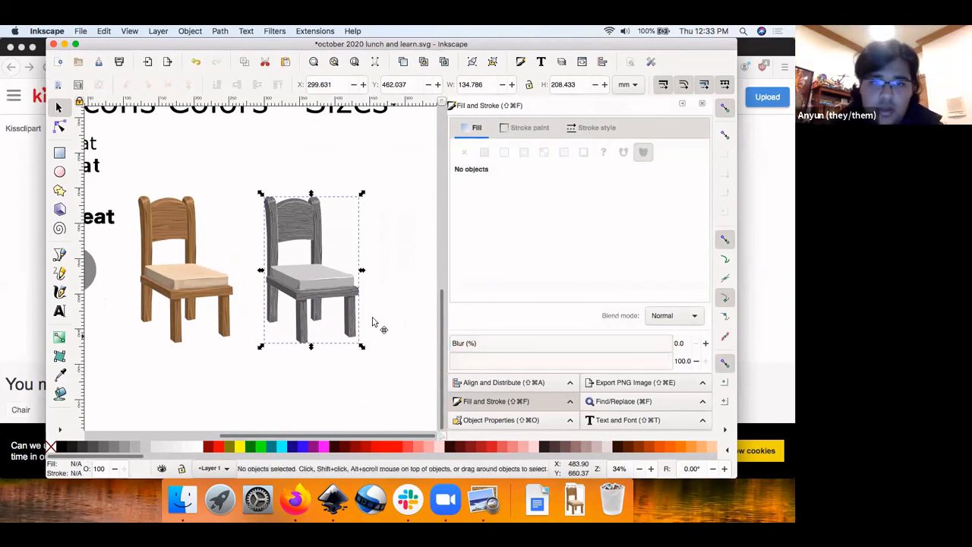
{"action": "left_click", "coordinate": [318, 284]}
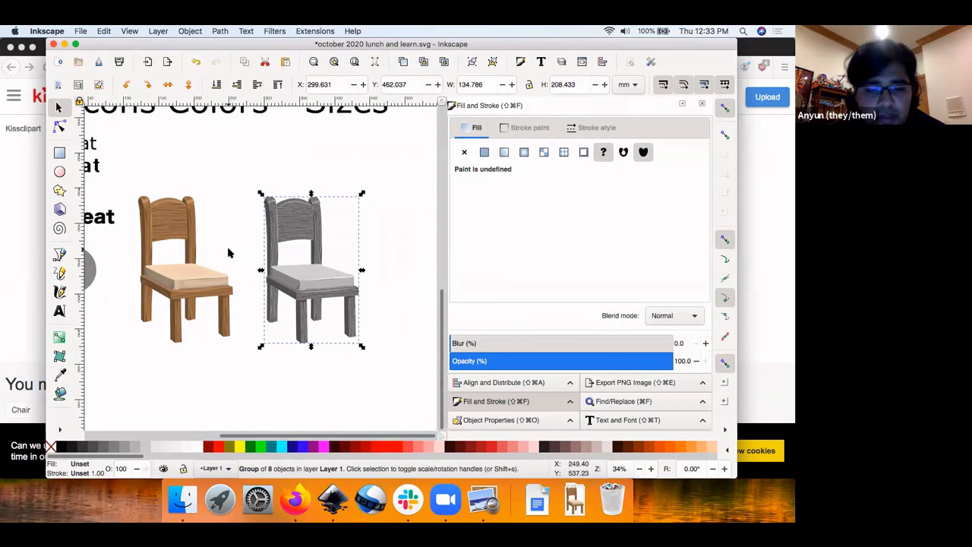
{"action": "key", "text": "alt"}
{"action": "key", "text": "shift+super+g"}
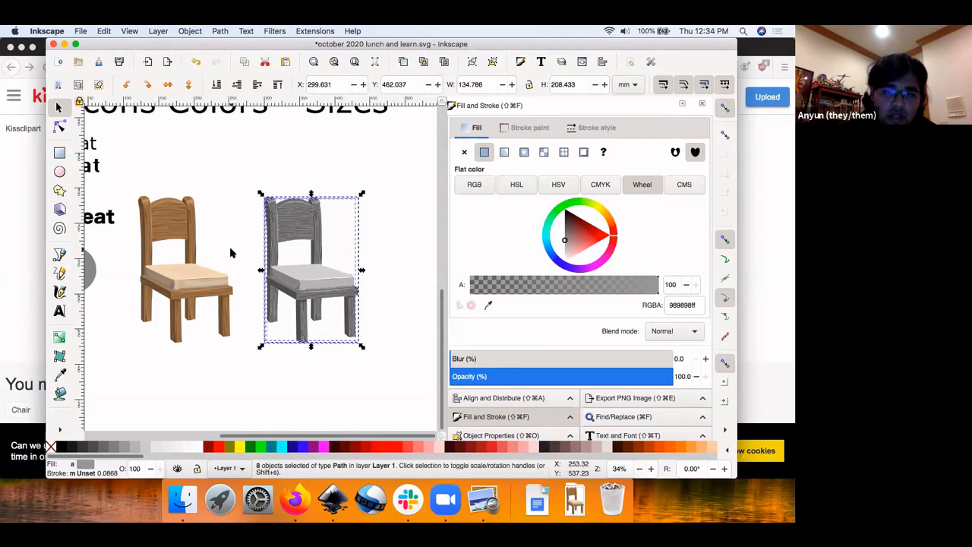
Pull the ungrouped gray chair's tone layers apart, spreading the separate paths around the canvas beside the wooden original.
{"action": "scroll", "coordinate": [342, 279], "scroll_direction": "down", "scroll_amount": 2}
{"action": "scroll", "coordinate": [342, 279], "scroll_direction": "right", "scroll_amount": 2}
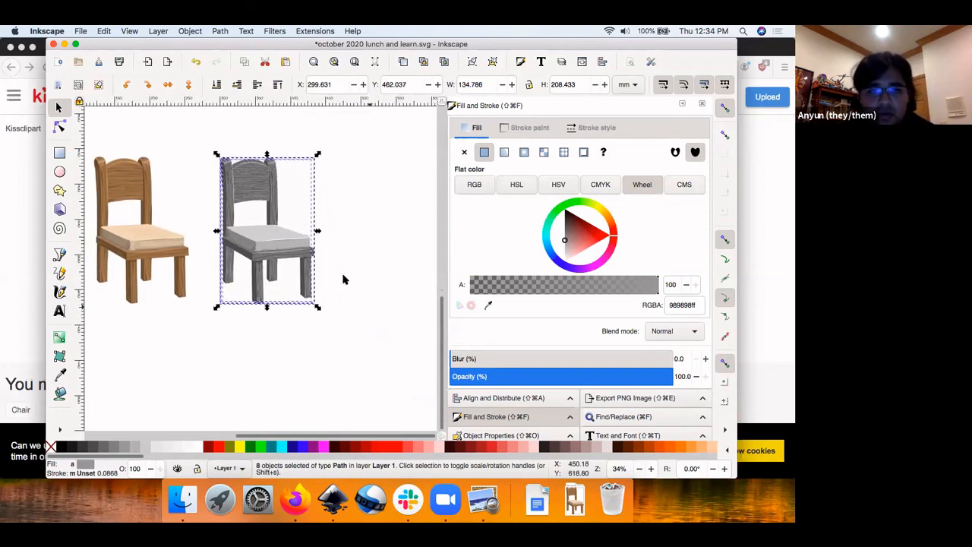
{"action": "left_click", "coordinate": [355, 262]}
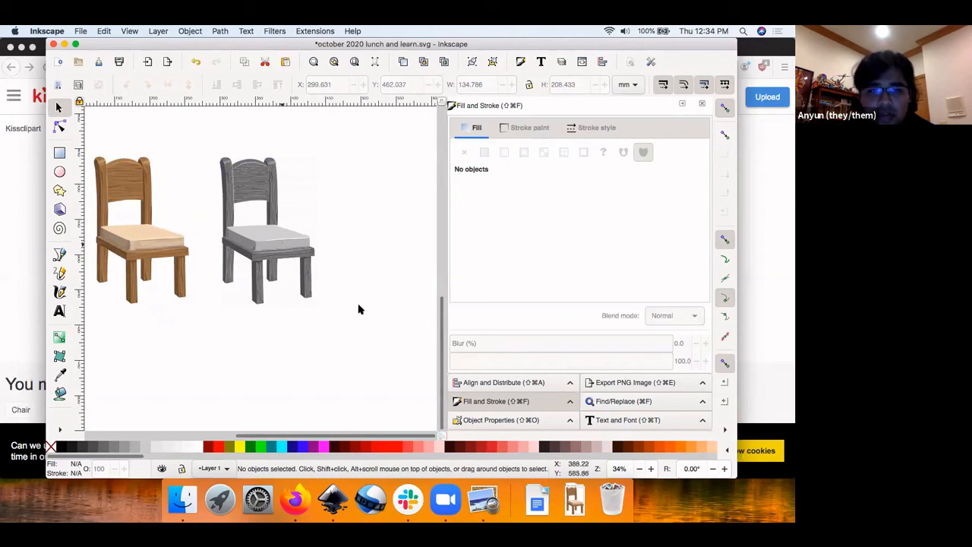
{"action": "left_click_drag", "start_coordinate": [282, 245], "coordinate": [400, 297]}
{"action": "mouse_move", "coordinate": [281, 240]}
{"action": "left_mouse_down"}
{"action": "mouse_move", "coordinate": [258, 308]}
{"action": "mouse_move", "coordinate": [169, 408]}
{"action": "mouse_move", "coordinate": [349, 170]}
{"action": "mouse_move", "coordinate": [280, 249]}
{"action": "mouse_move", "coordinate": [317, 332]}
{"action": "mouse_move", "coordinate": [335, 338]}
{"action": "left_mouse_up"}
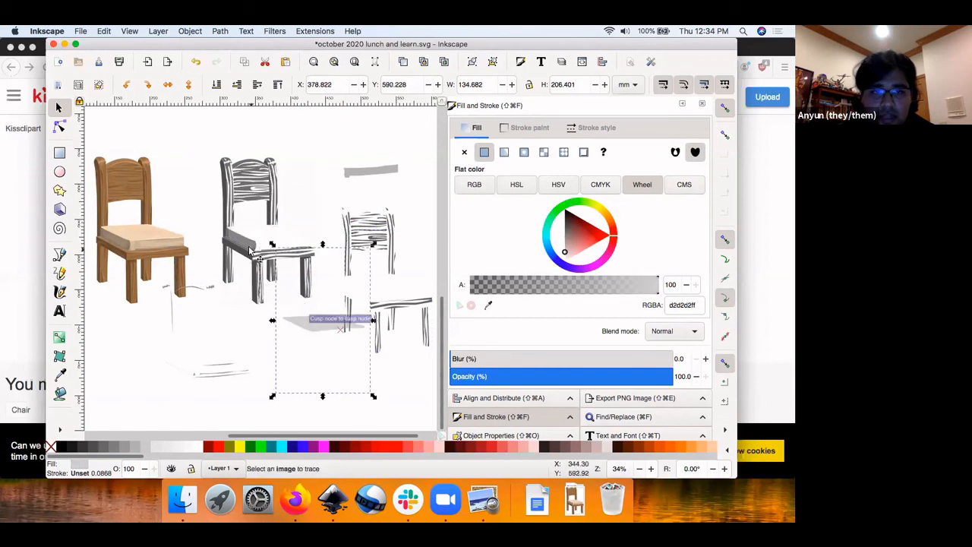
{"action": "left_click_drag", "start_coordinate": [229, 271], "coordinate": [165, 367]}
{"action": "left_click_drag", "start_coordinate": [244, 189], "coordinate": [296, 155]}
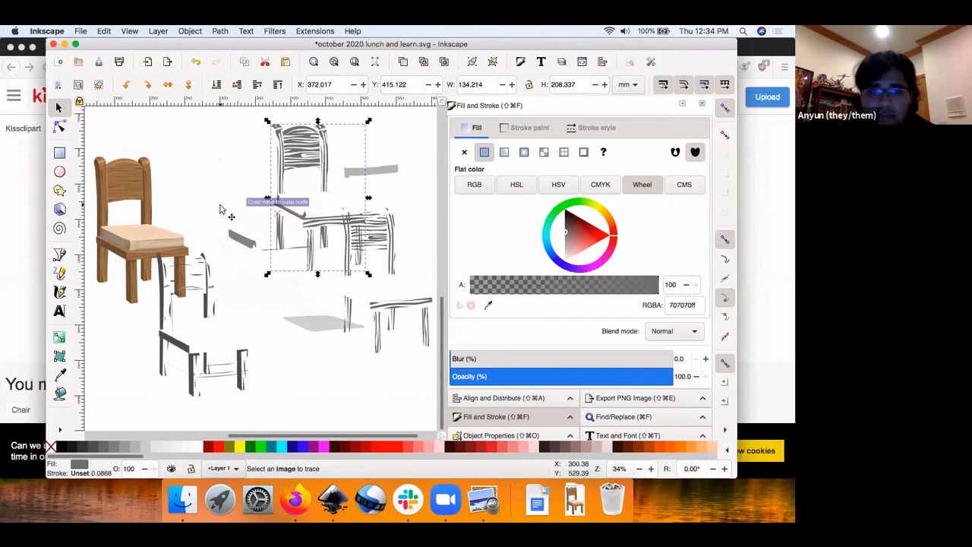
{"action": "key", "text": "alt"}
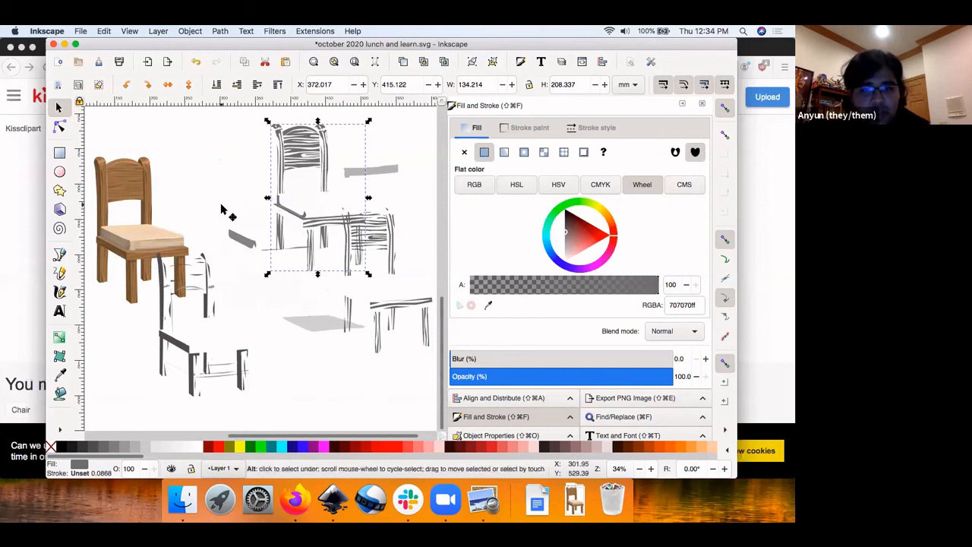
Delete the wooden chair image and all scattered gray tracing paths, including the leftover seat strip and thin line fragments.
{"action": "scroll", "coordinate": [358, 340], "scroll_direction": "right", "scroll_amount": 2}
{"action": "left_click_drag", "start_coordinate": [421, 397], "coordinate": [74, 108]}
{"action": "key", "text": "Delete"}
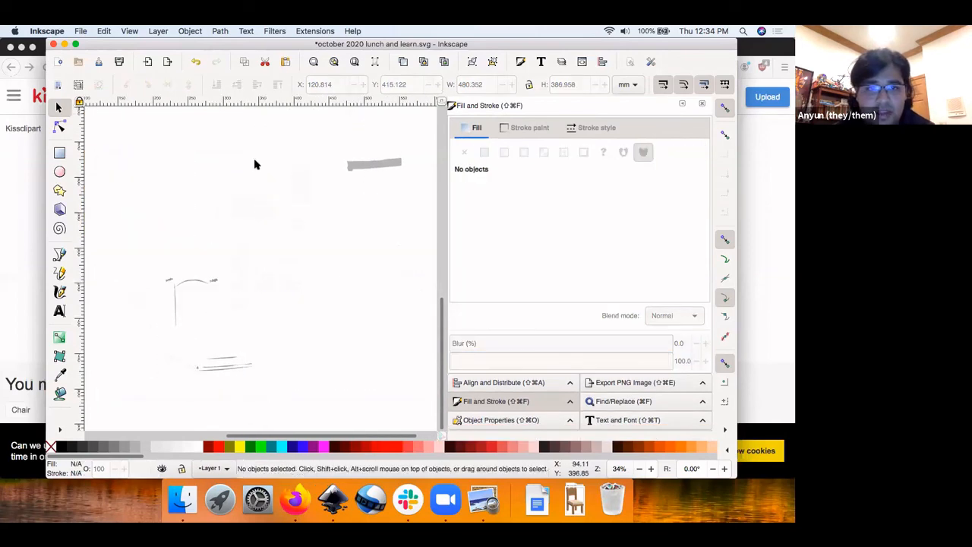
{"action": "left_click_drag", "start_coordinate": [436, 363], "coordinate": [424, 397]}
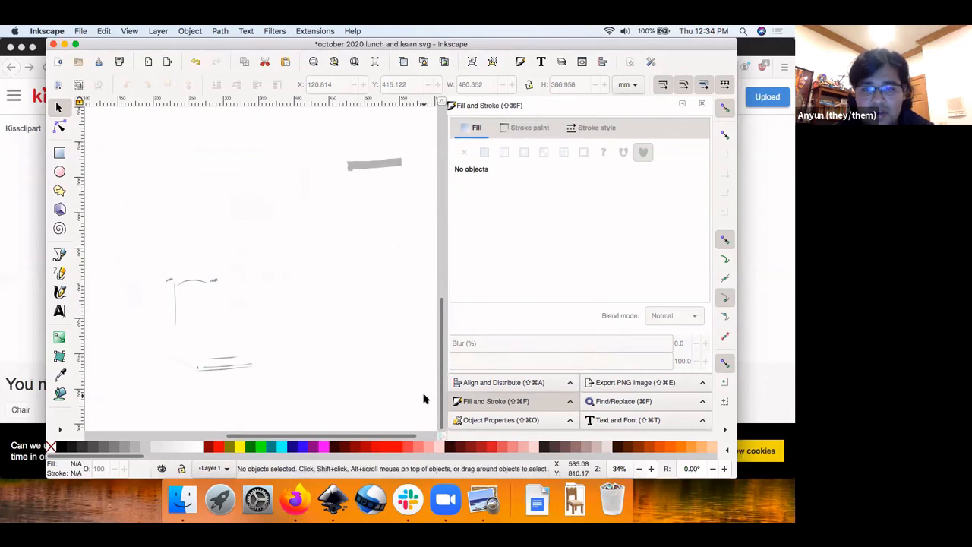
{"action": "left_click", "coordinate": [375, 169]}
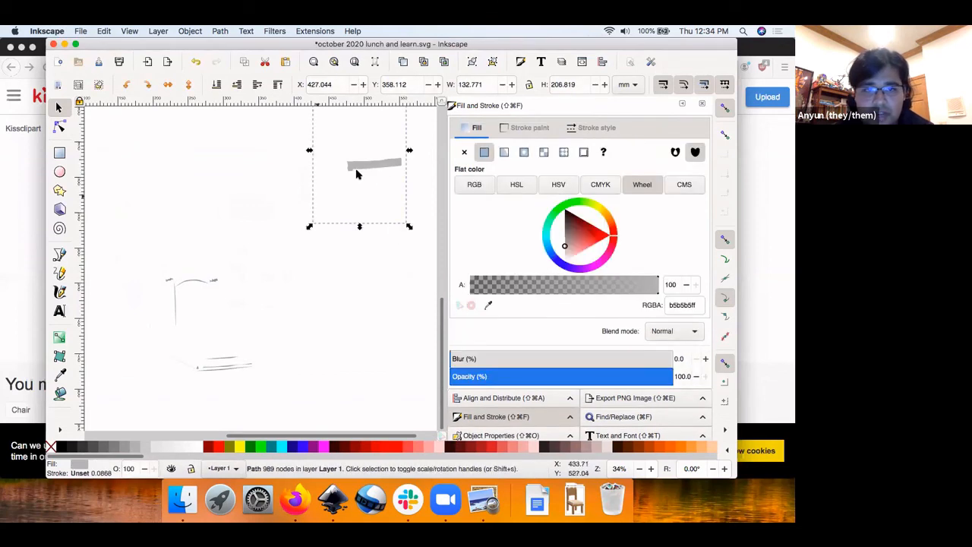
{"action": "left_click", "coordinate": [214, 282], "text": "shift"}
{"action": "key", "text": "Delete"}
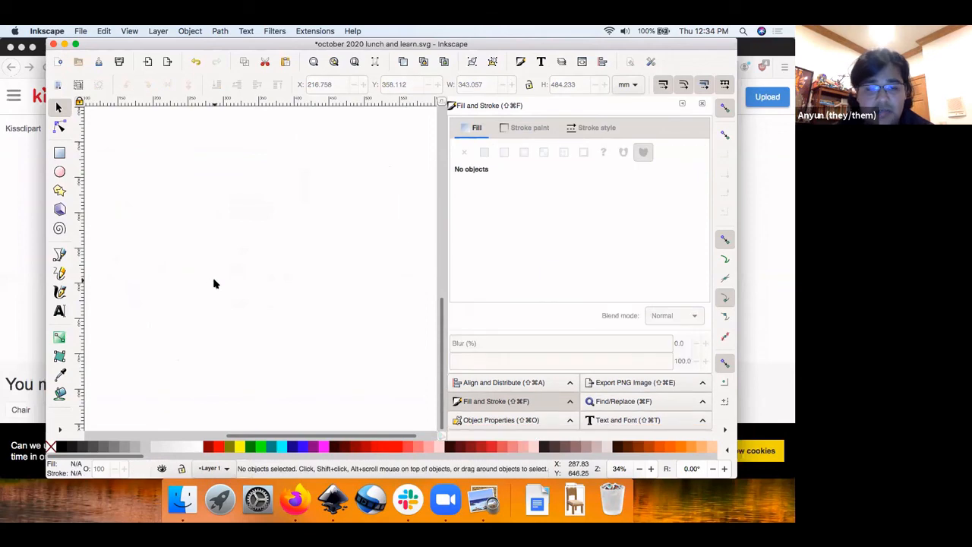
{"action": "scroll", "coordinate": [214, 283], "scroll_direction": "right", "scroll_amount": 6}
{"action": "scroll", "coordinate": [214, 282], "scroll_direction": "left", "scroll_amount": 4}
{"action": "scroll", "coordinate": [214, 282], "scroll_direction": "down", "scroll_amount": 2}
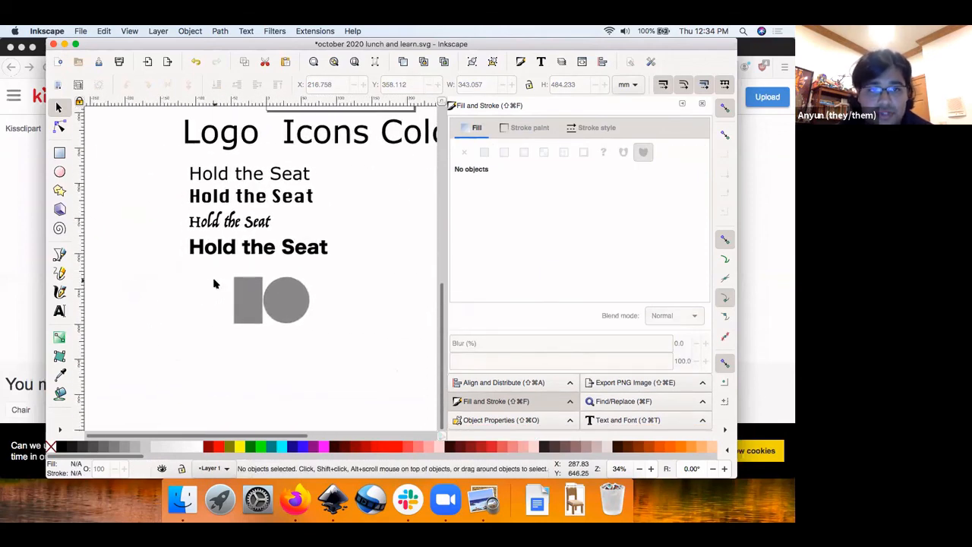
Switch to Firefox and search the web for "black power fist".
{"action": "left_click", "coordinate": [5, 218]}
{"action": "left_click", "coordinate": [216, 70]}
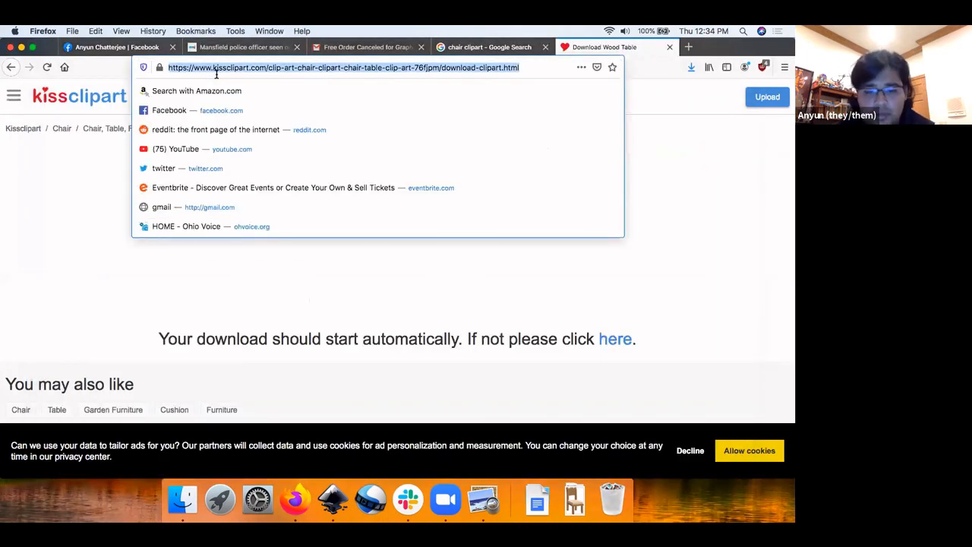
{"action": "type", "text": "black power "}
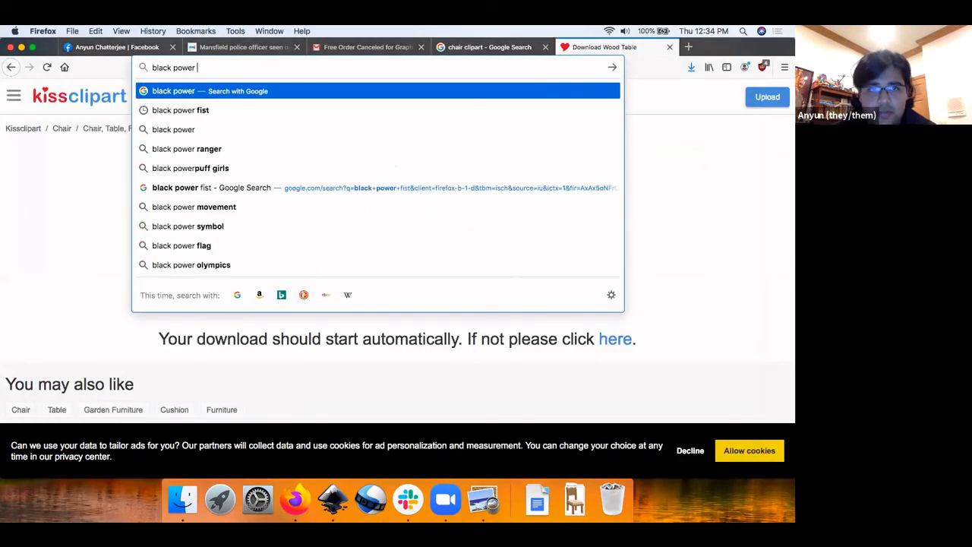
{"action": "type", "text": "fist"}
{"action": "key", "text": "Return"}
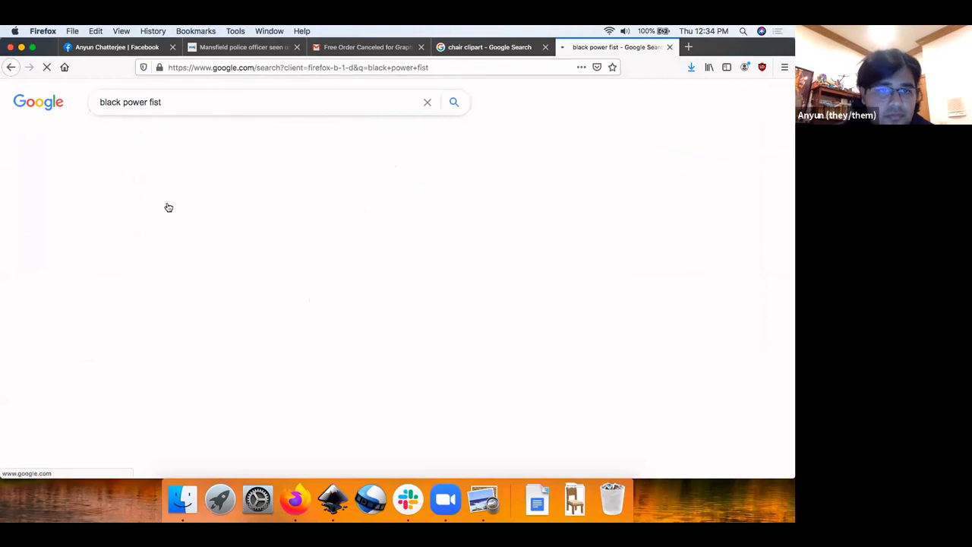
Open the black raised fist image from the Amazon magnet result and save it to Downloads.
{"action": "left_click", "coordinate": [210, 232]}
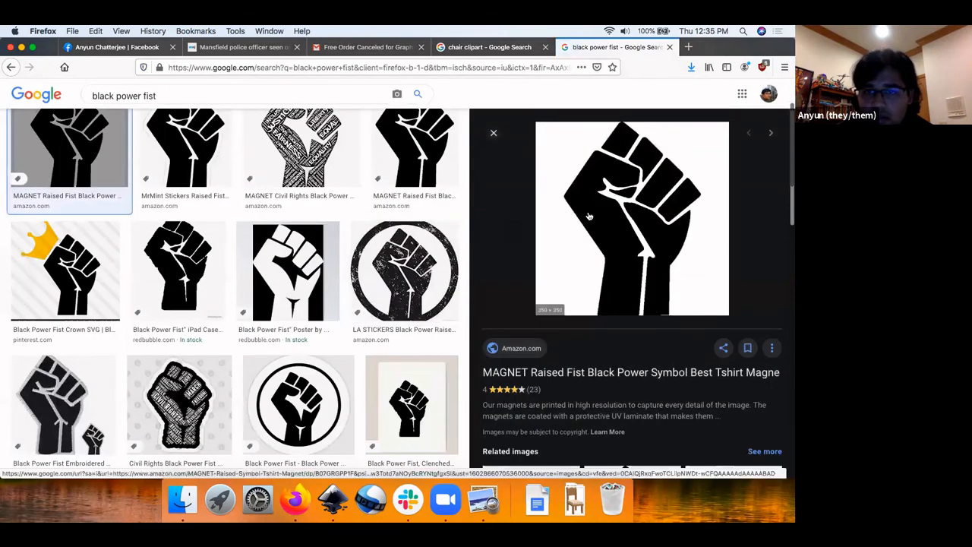
{"action": "right_click", "coordinate": [590, 211]}
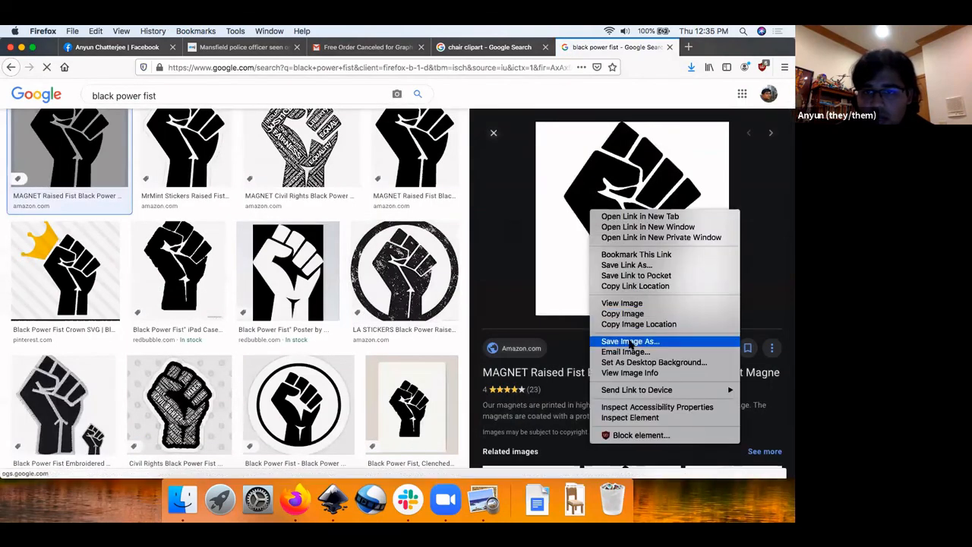
{"action": "left_click", "coordinate": [629, 343]}
{"action": "left_click", "coordinate": [457, 220]}
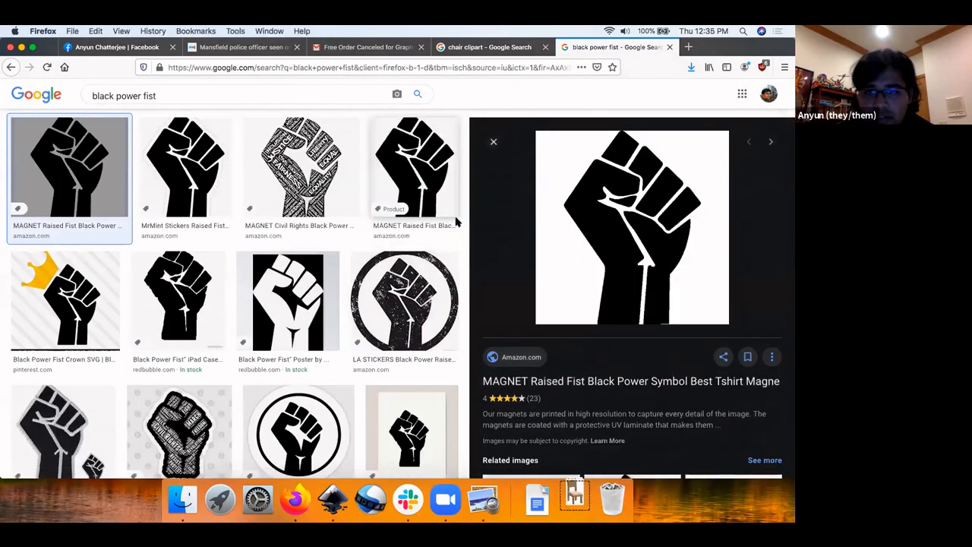
Search Google Images for "roots clipart black and white".
{"action": "left_click_drag", "start_coordinate": [185, 96], "coordinate": [44, 58]}
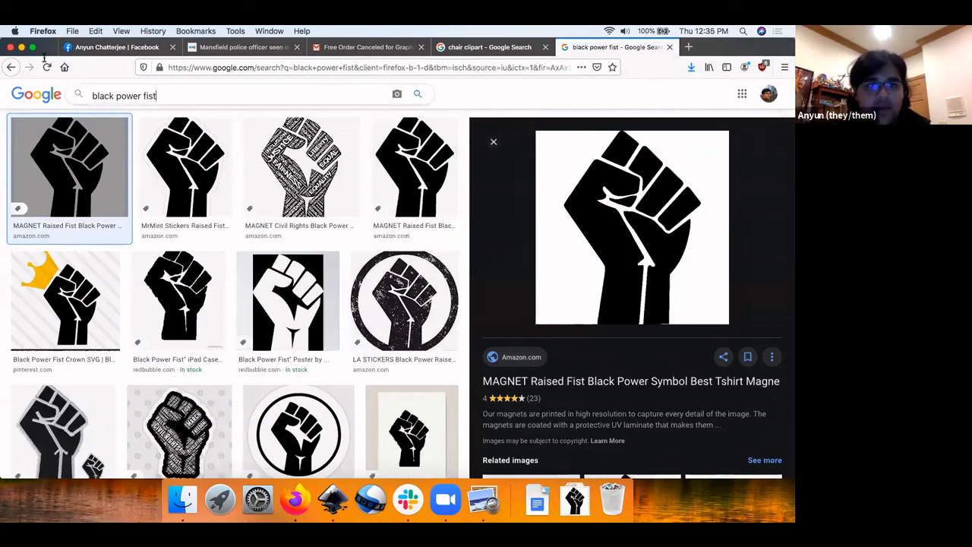
{"action": "key", "text": "super+a"}
{"action": "type", "text": "root"}
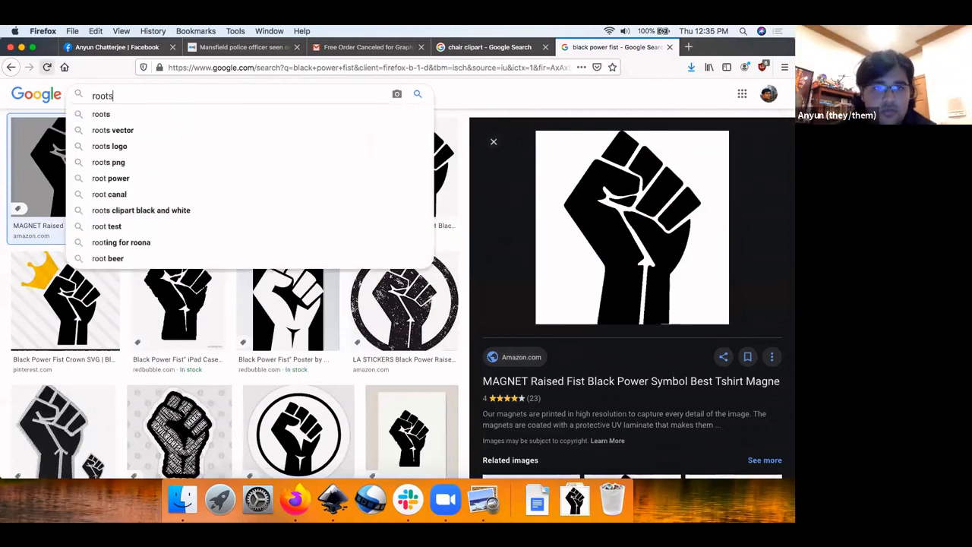
{"action": "type", "text": "s"}
{"action": "left_click", "coordinate": [140, 114]}
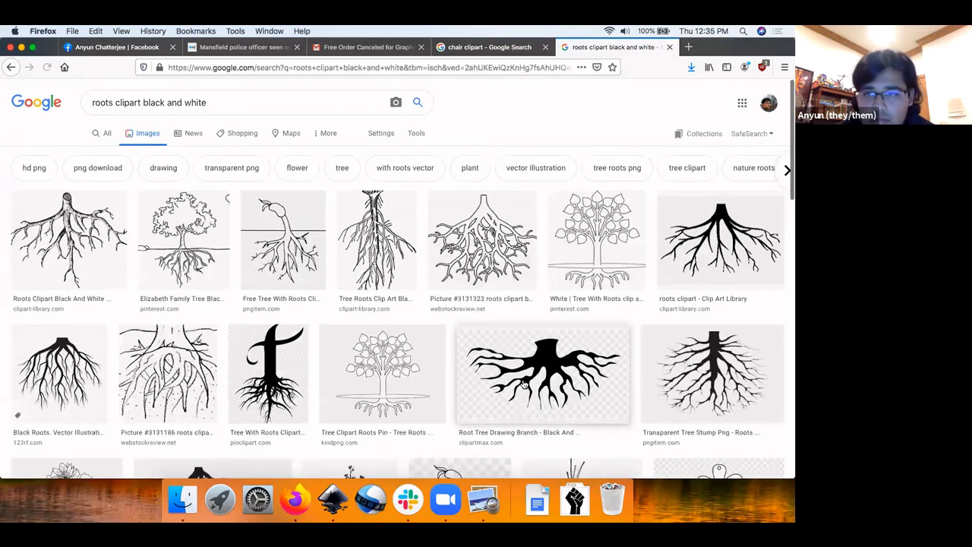
Open the solid black roots clipart from Clip Art Library and save it as index.png, replacing the existing file.
{"action": "left_click", "coordinate": [695, 264]}
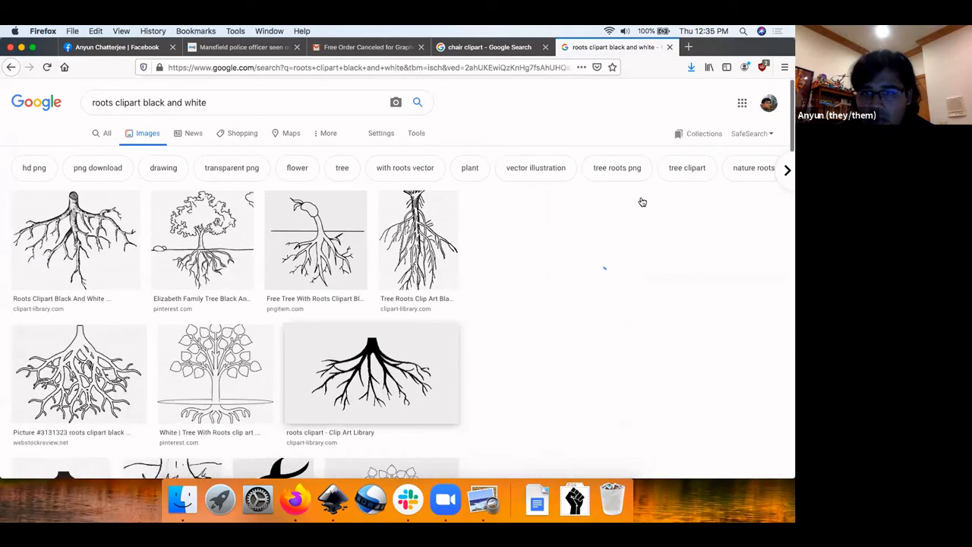
{"action": "right_click", "coordinate": [636, 195]}
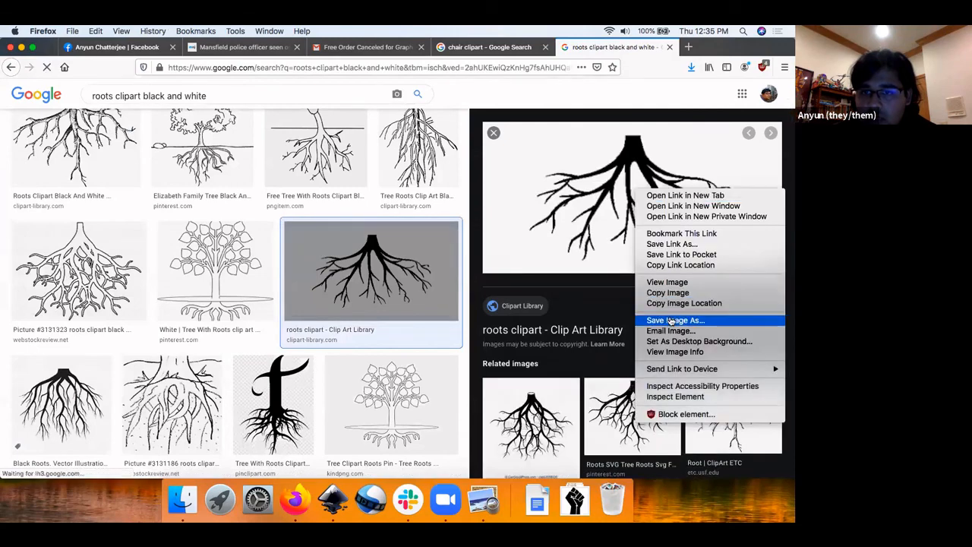
{"action": "left_click", "coordinate": [671, 320]}
{"action": "left_click", "coordinate": [468, 222]}
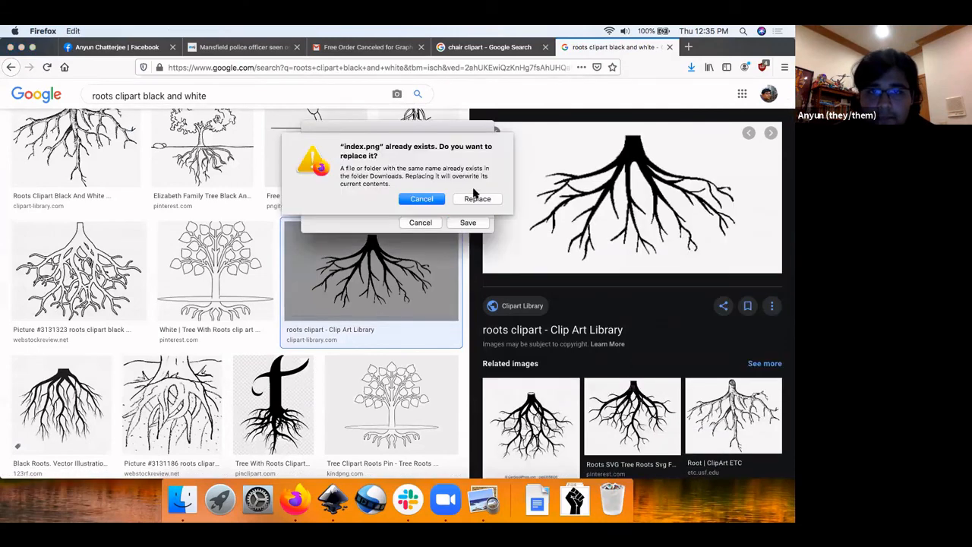
{"action": "left_click", "coordinate": [477, 199]}
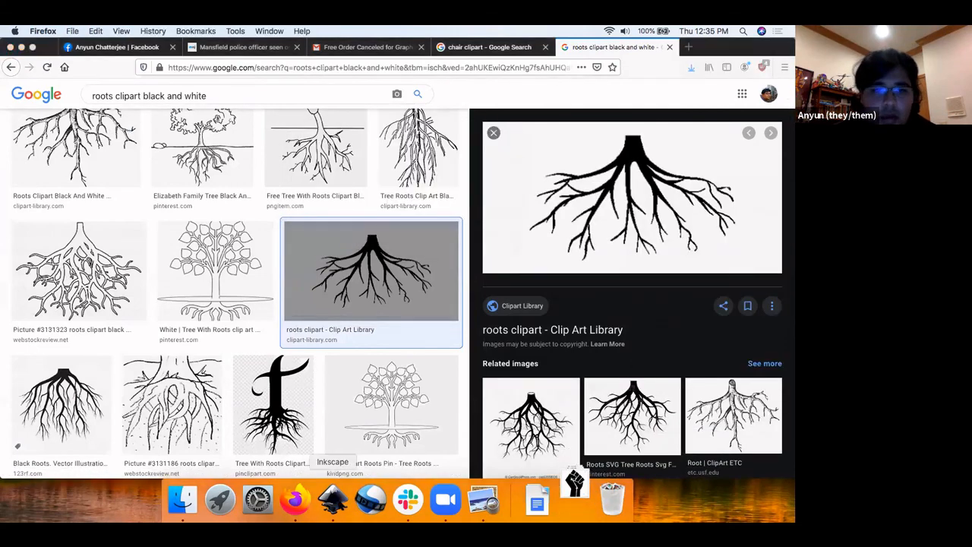
Switch to Inkscape, import index.png and the fist JPEG as embedded images, and place the fist beside and the roots below the gray shapes.
{"action": "left_click", "coordinate": [333, 499]}
{"action": "left_click", "coordinate": [81, 30]}
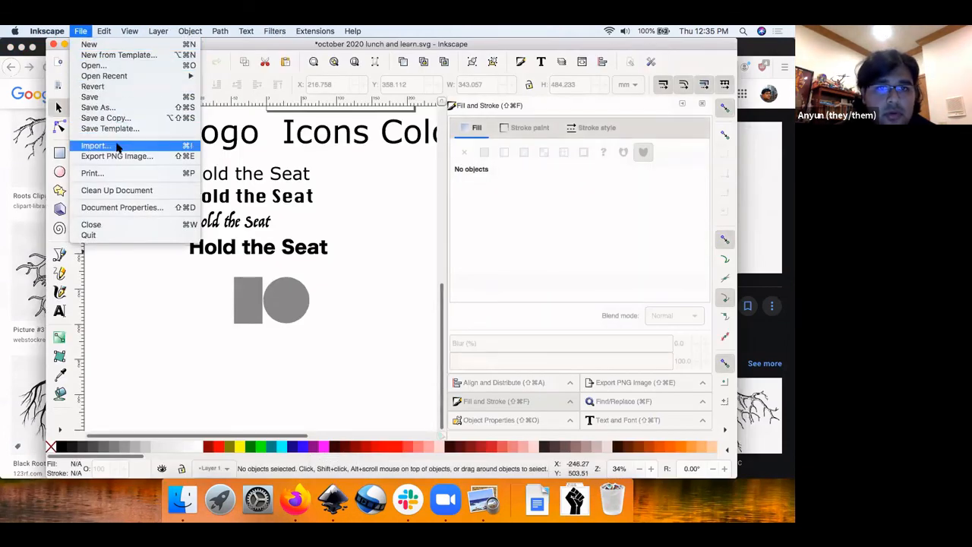
{"action": "left_click", "coordinate": [121, 145]}
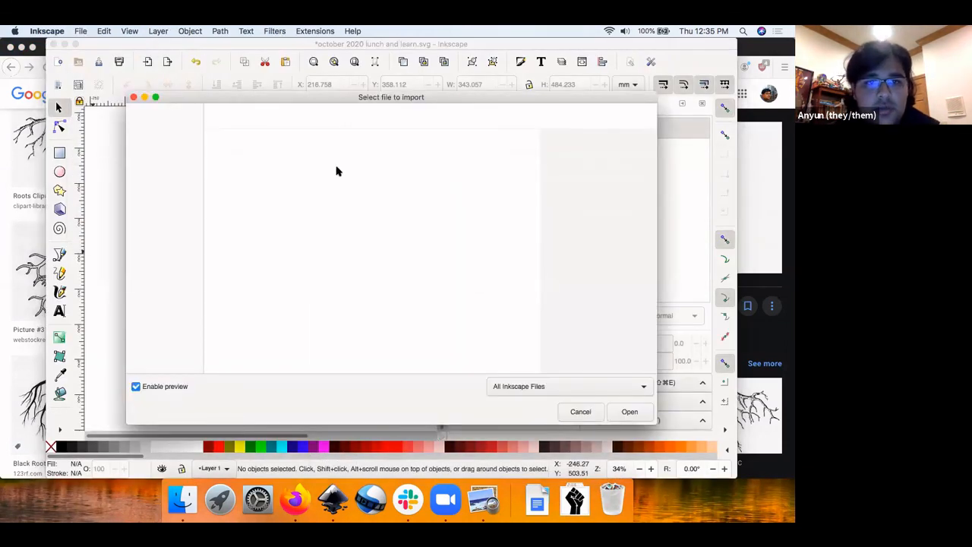
{"action": "left_click", "coordinate": [300, 158]}
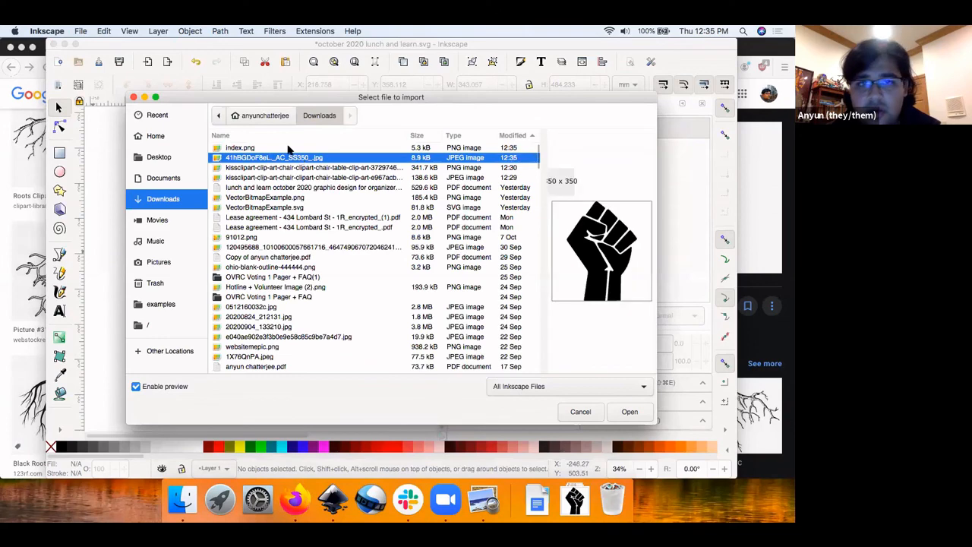
{"action": "left_click", "coordinate": [289, 148]}
{"action": "left_click", "coordinate": [634, 411]}
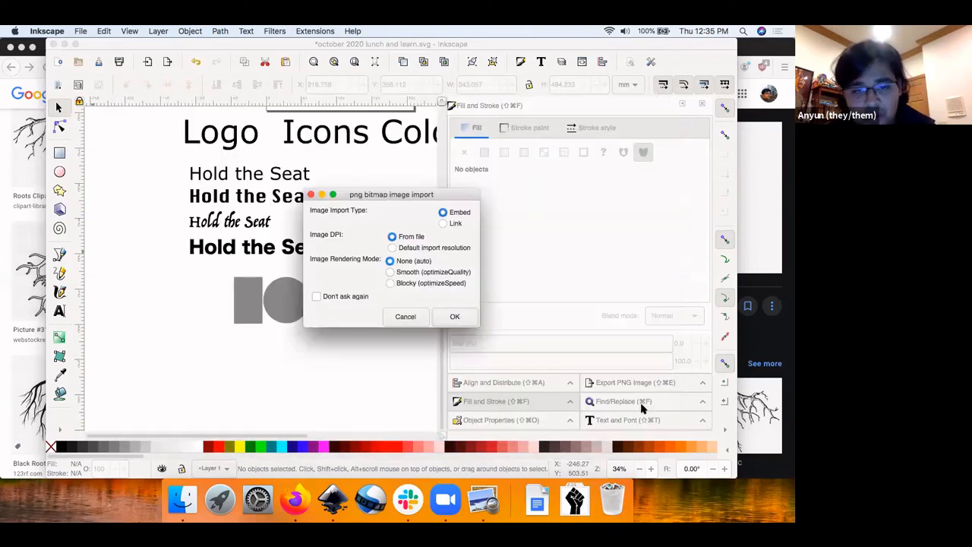
{"action": "left_click", "coordinate": [458, 319]}
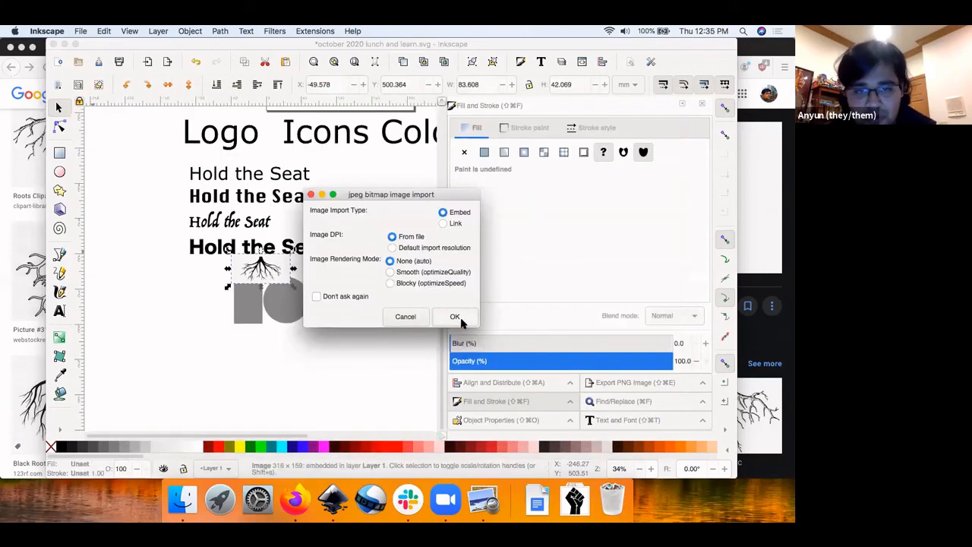
{"action": "left_click", "coordinate": [454, 317]}
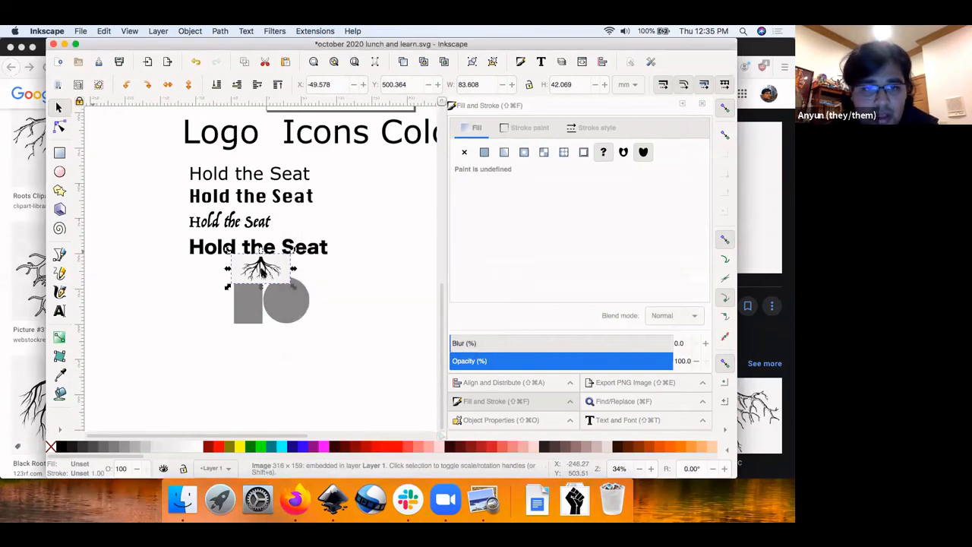
{"action": "left_click_drag", "start_coordinate": [260, 271], "coordinate": [173, 319]}
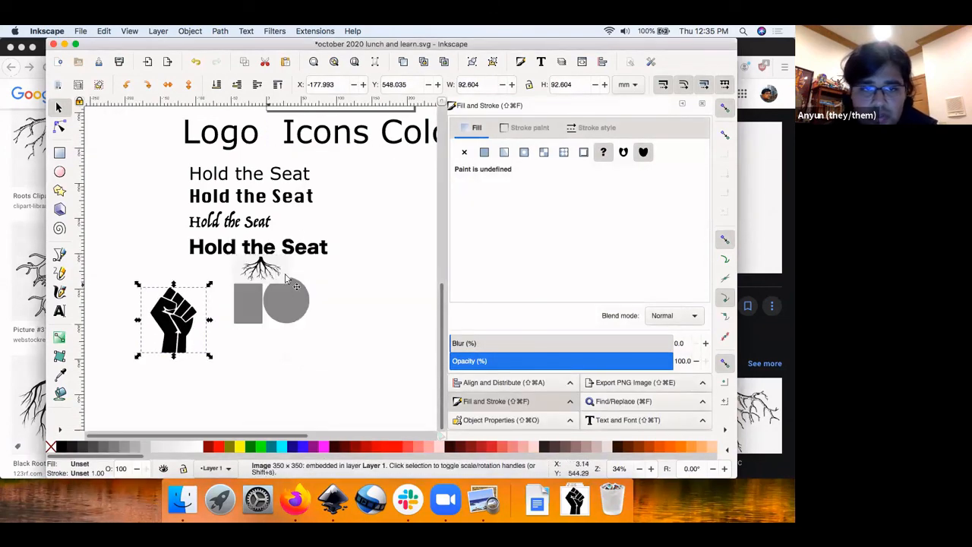
{"action": "left_click_drag", "start_coordinate": [287, 280], "coordinate": [326, 384]}
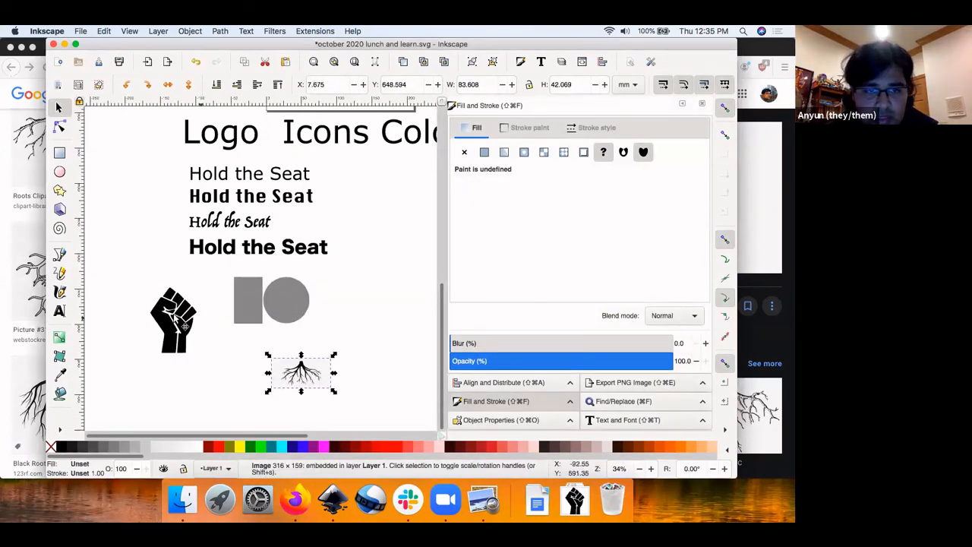
Trace the fist image with a single scan in Autotrace mode, using error threshold 2.0 and 4 filter iterations.
{"action": "left_click", "coordinate": [182, 325]}
{"action": "left_click", "coordinate": [222, 31]}
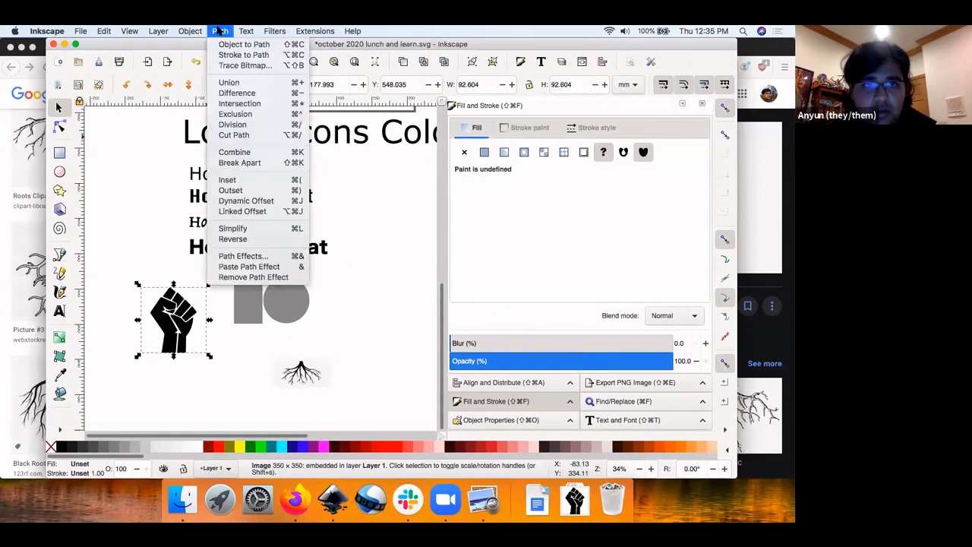
{"action": "left_click", "coordinate": [230, 66]}
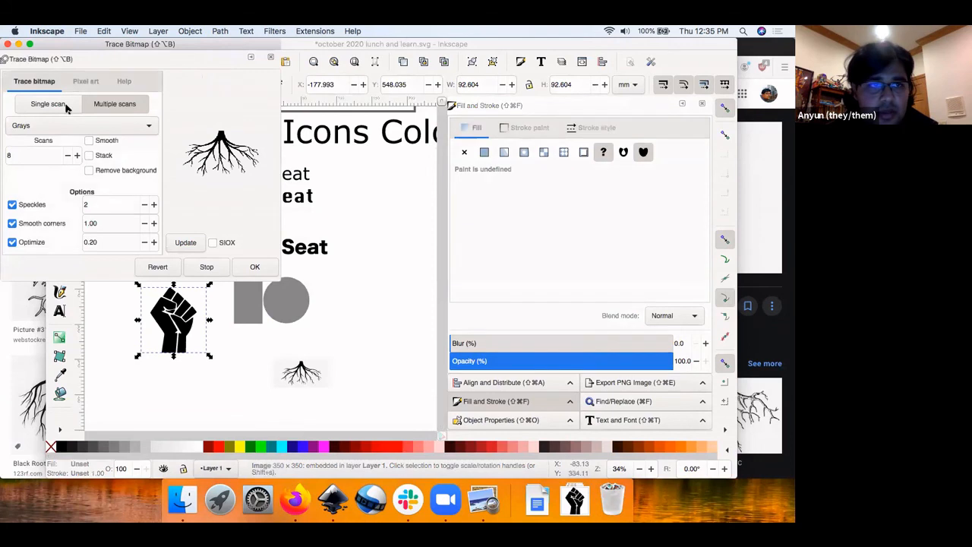
{"action": "left_click", "coordinate": [64, 106]}
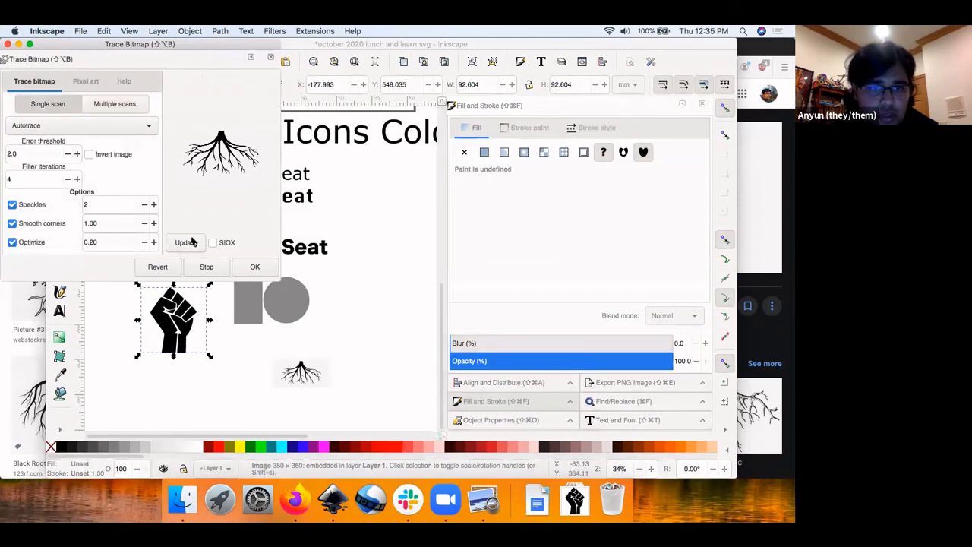
{"action": "left_click", "coordinate": [250, 267]}
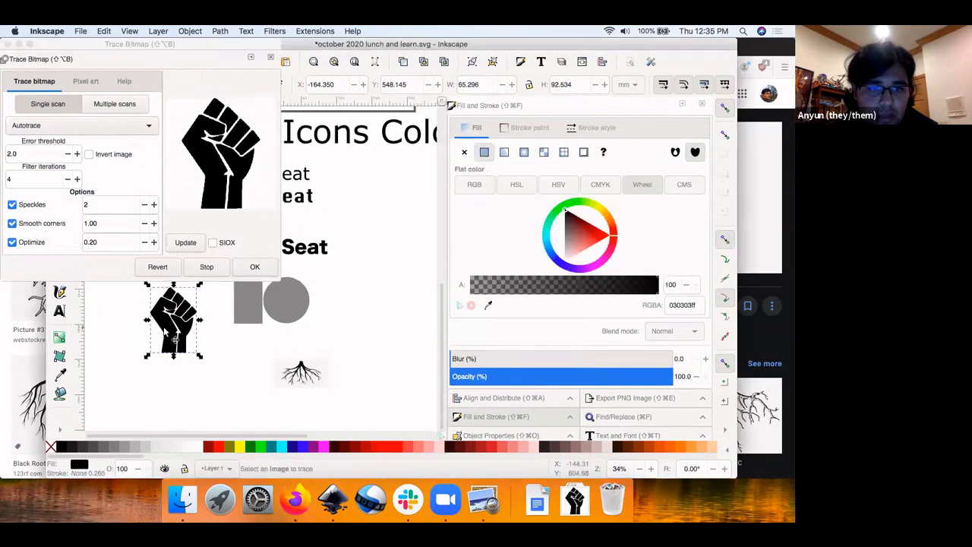
Separate the traced fist from its source image, placing the vector beside the bold "Hold the Seat" text and the image on the texts' other side.
{"action": "left_click", "coordinate": [5, 58]}
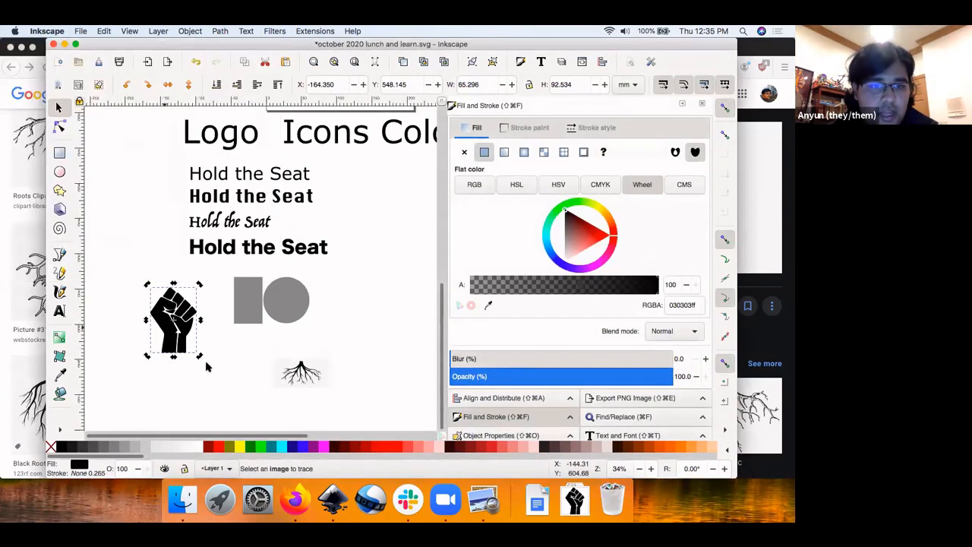
{"action": "mouse_move", "coordinate": [195, 347]}
{"action": "left_mouse_down"}
{"action": "mouse_move", "coordinate": [242, 339]}
{"action": "mouse_move", "coordinate": [372, 263]}
{"action": "left_mouse_up"}
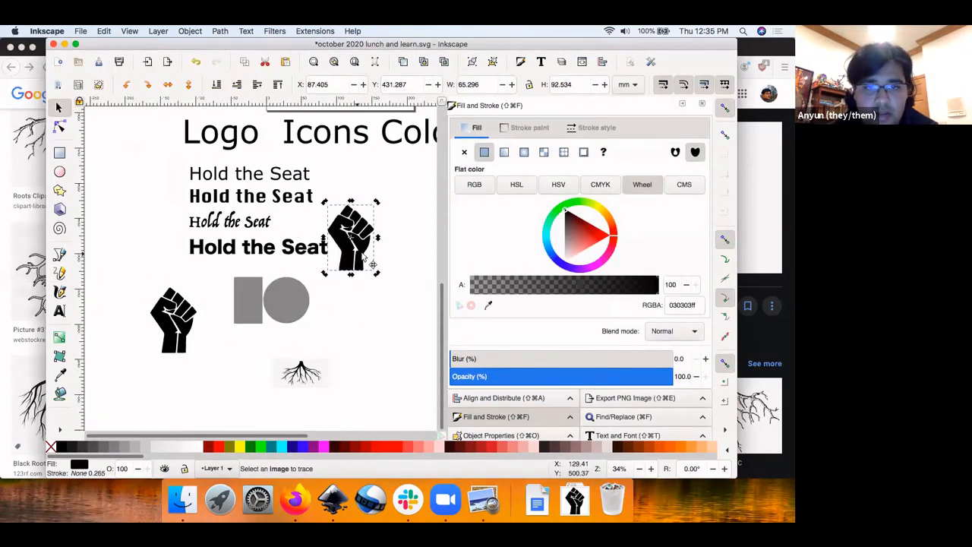
{"action": "left_click", "coordinate": [200, 354]}
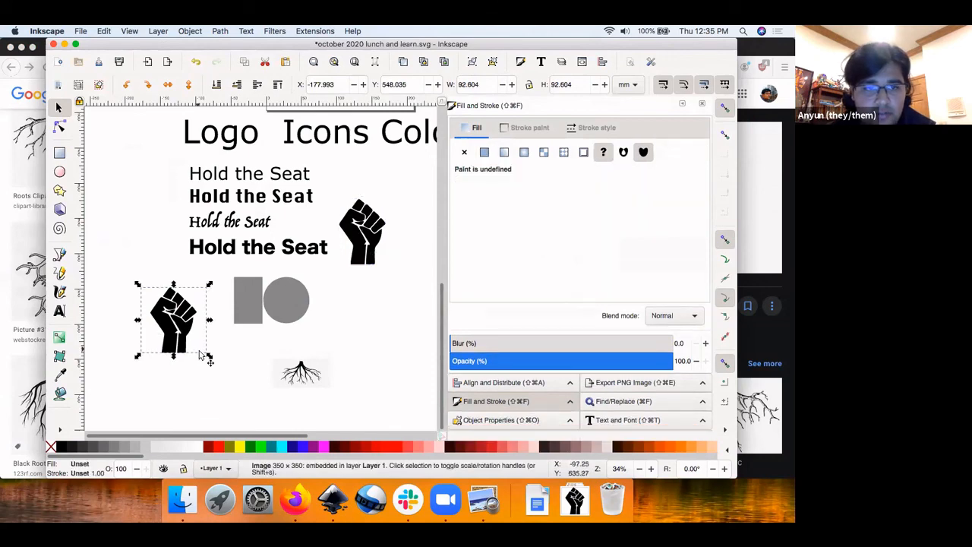
{"action": "left_click_drag", "start_coordinate": [200, 351], "coordinate": [217, 247]}
{"action": "left_click_drag", "start_coordinate": [139, 222], "coordinate": [108, 221]}
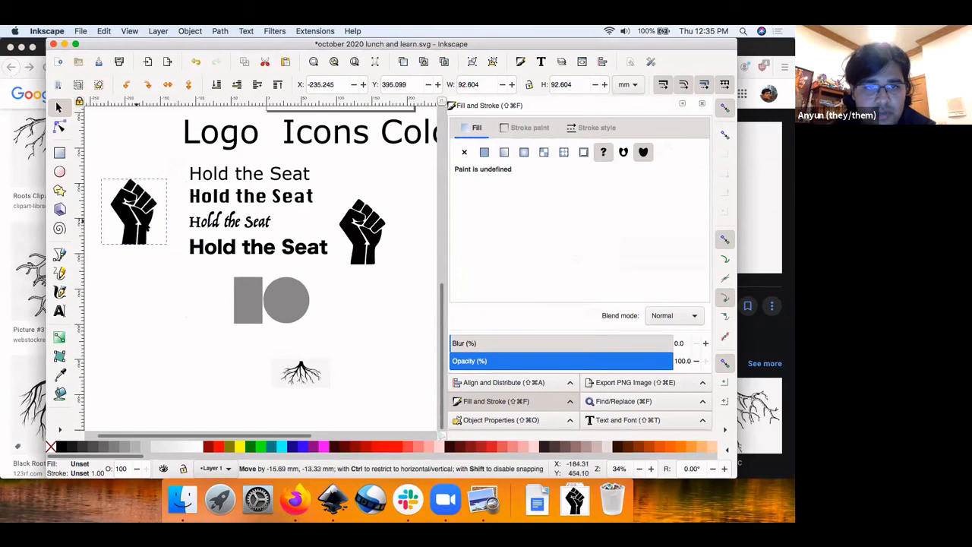
Enlarge the original fist image to inspect its edge pixels, and scale it back down to about 107 mm square beside the text.
{"action": "left_click_drag", "start_coordinate": [176, 249], "coordinate": [356, 442]}
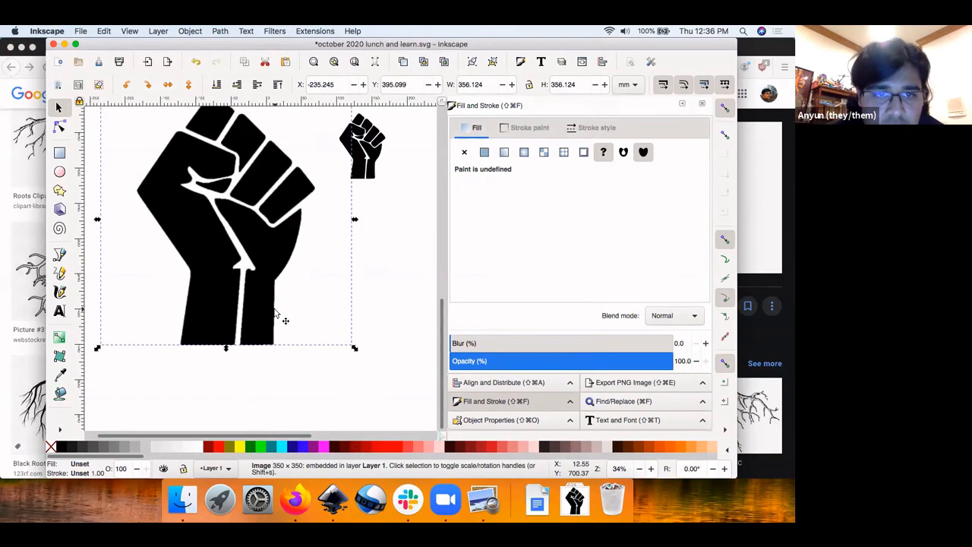
{"action": "scroll", "coordinate": [276, 314], "scroll_direction": "up", "scroll_amount": 5}
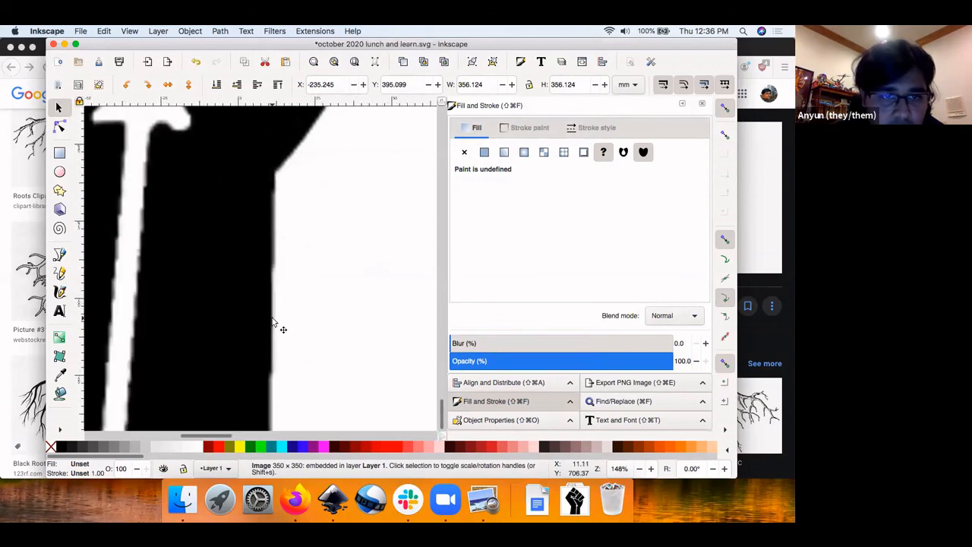
{"action": "scroll", "coordinate": [273, 322], "scroll_direction": "down", "scroll_amount": 6}
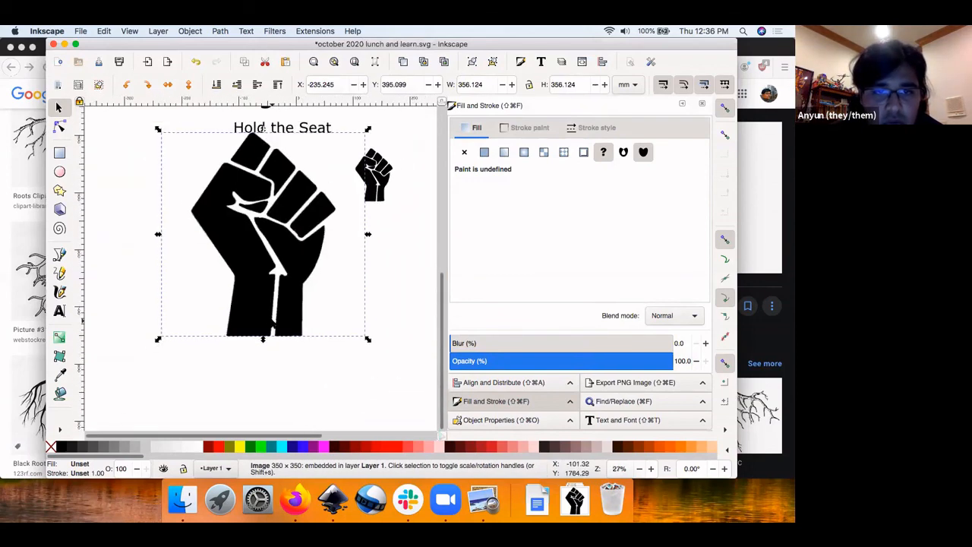
{"action": "left_click_drag", "start_coordinate": [368, 339], "coordinate": [221, 226]}
{"action": "left_click_drag", "start_coordinate": [201, 179], "coordinate": [168, 173]}
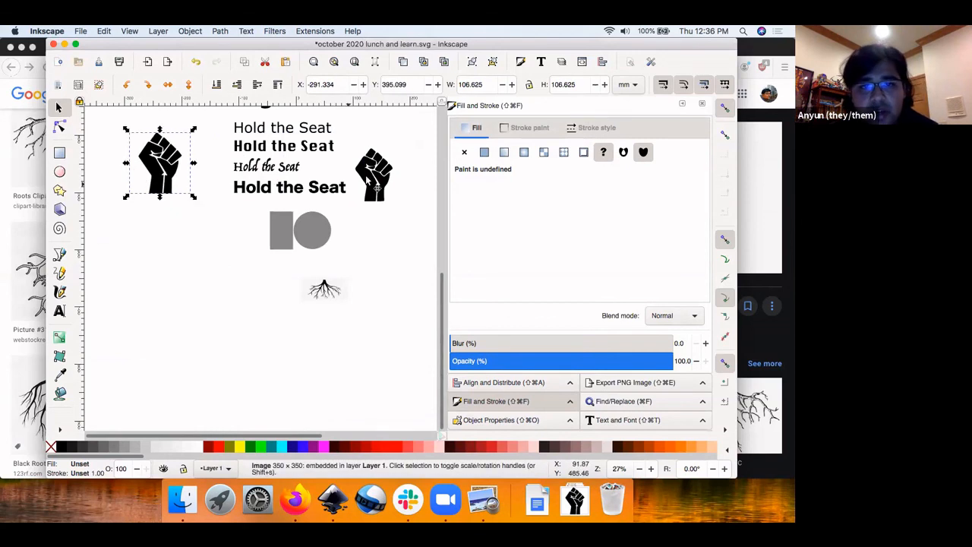
Move the traced fist below the original image and enlarge it proportionally to about 151 by 214 mm.
{"action": "left_click_drag", "start_coordinate": [371, 181], "coordinate": [206, 260]}
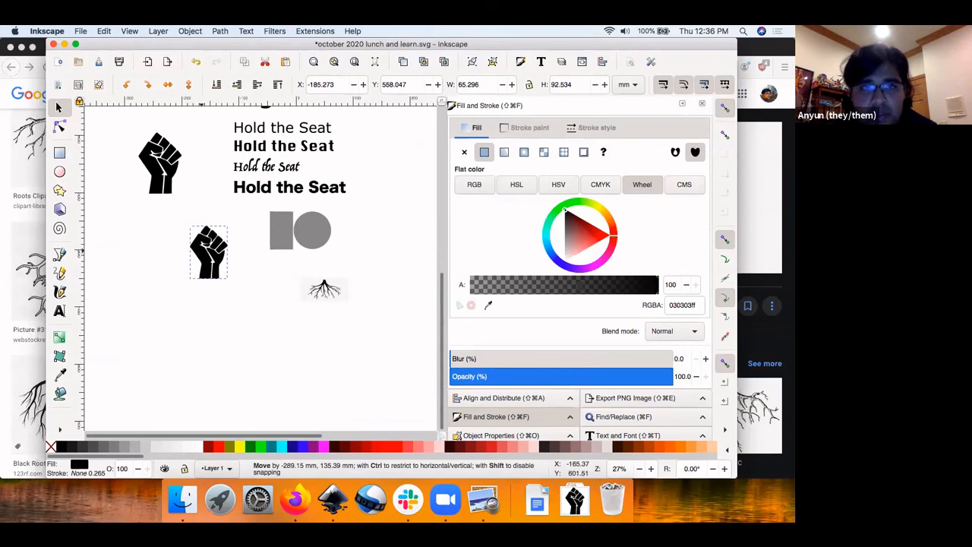
{"action": "left_click_drag", "start_coordinate": [206, 259], "coordinate": [269, 316]}
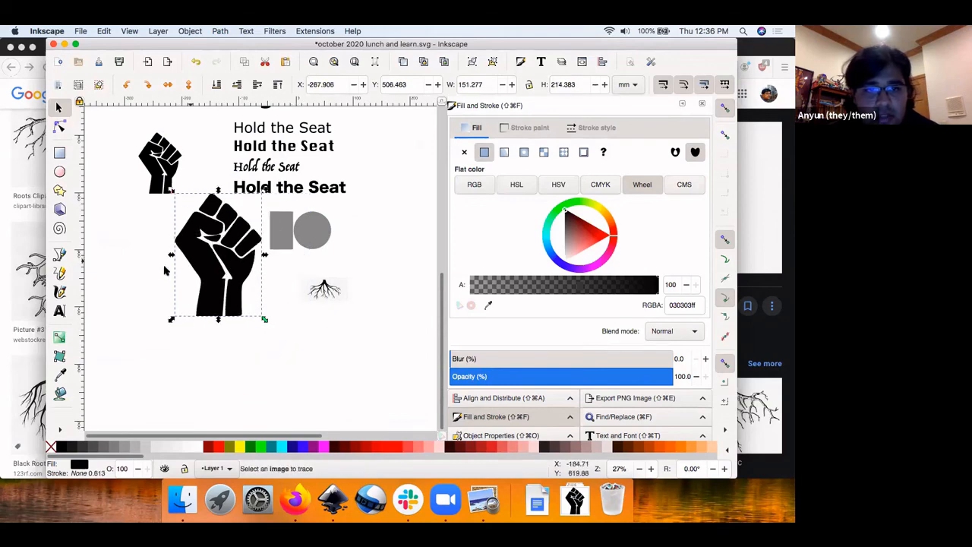
{"action": "left_click_drag", "start_coordinate": [228, 260], "coordinate": [163, 273]}
Trace the roots image with a single Autotrace scan, using error threshold 2.0 and 4 filter iterations.
{"action": "left_click", "coordinate": [326, 290]}
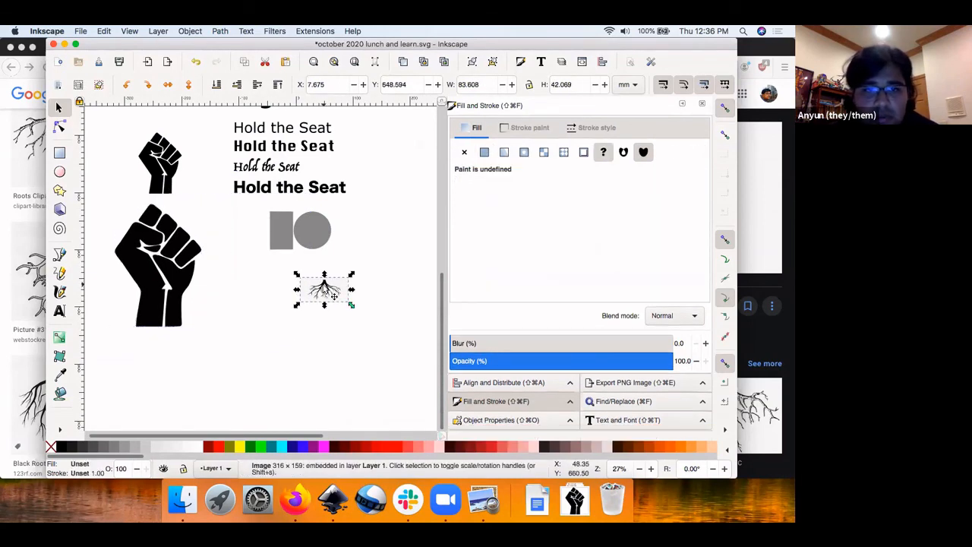
{"action": "left_click", "coordinate": [220, 31]}
{"action": "left_click", "coordinate": [228, 67]}
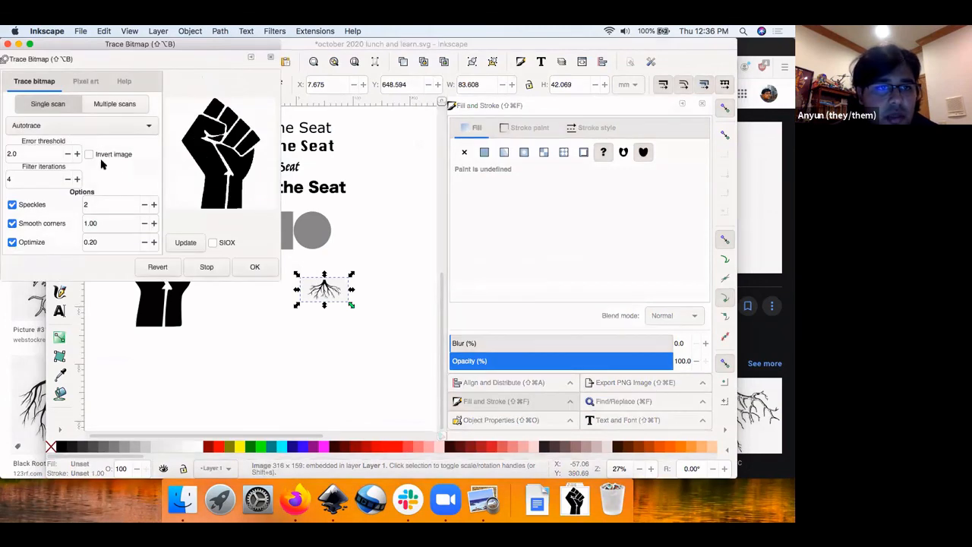
{"action": "left_click", "coordinate": [194, 242]}
{"action": "left_click", "coordinate": [240, 265]}
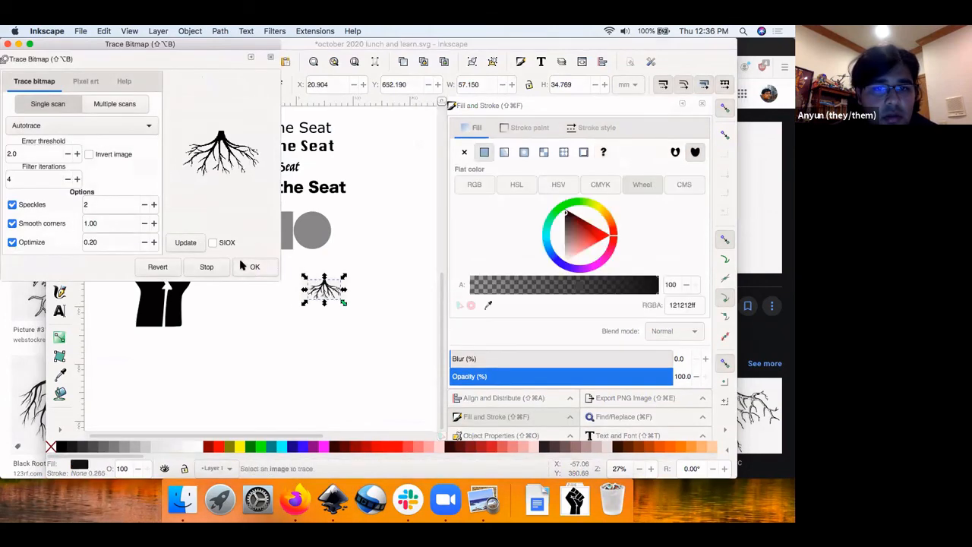
{"action": "left_click", "coordinate": [7, 43]}
Enlarge the traced roots proportionally to about 303 by 184 mm and place them below the original roots image.
{"action": "left_click_drag", "start_coordinate": [328, 287], "coordinate": [257, 302]}
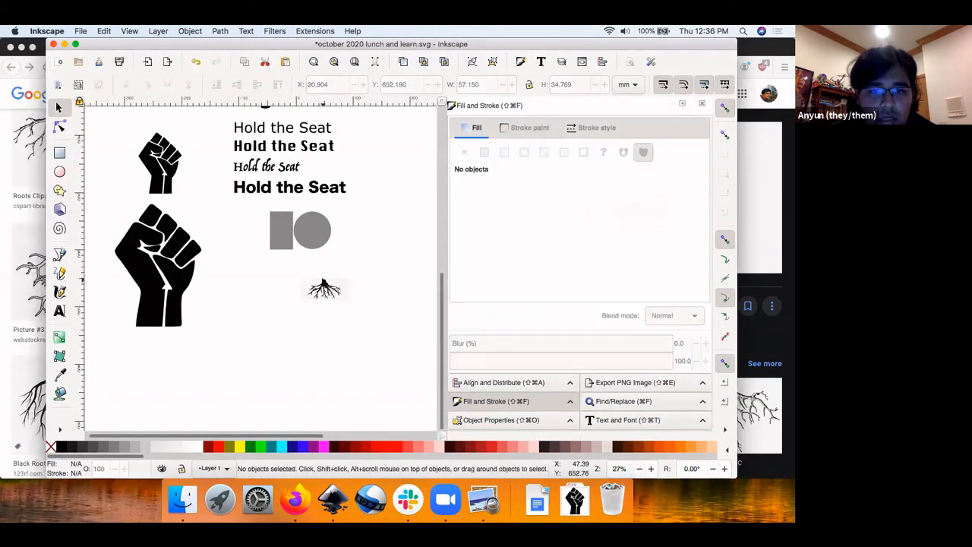
{"action": "left_click", "coordinate": [342, 300]}
{"action": "mouse_move", "coordinate": [343, 301]}
{"action": "left_mouse_down"}
{"action": "mouse_move", "coordinate": [260, 302]}
{"action": "mouse_move", "coordinate": [299, 342]}
{"action": "mouse_move", "coordinate": [395, 404]}
{"action": "left_mouse_up"}
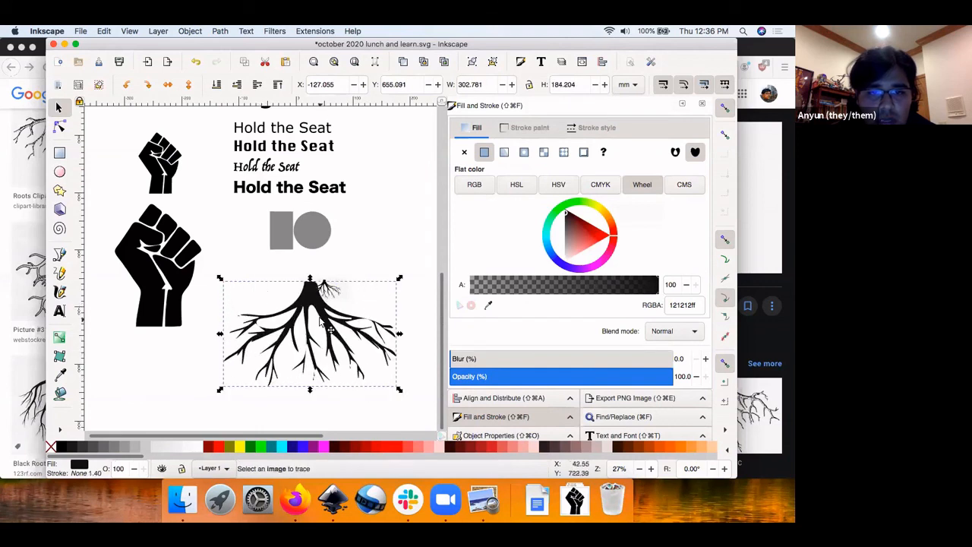
{"action": "mouse_move", "coordinate": [316, 324]}
{"action": "left_mouse_down"}
{"action": "mouse_move", "coordinate": [299, 330]}
{"action": "mouse_move", "coordinate": [278, 363]}
{"action": "left_mouse_up"}
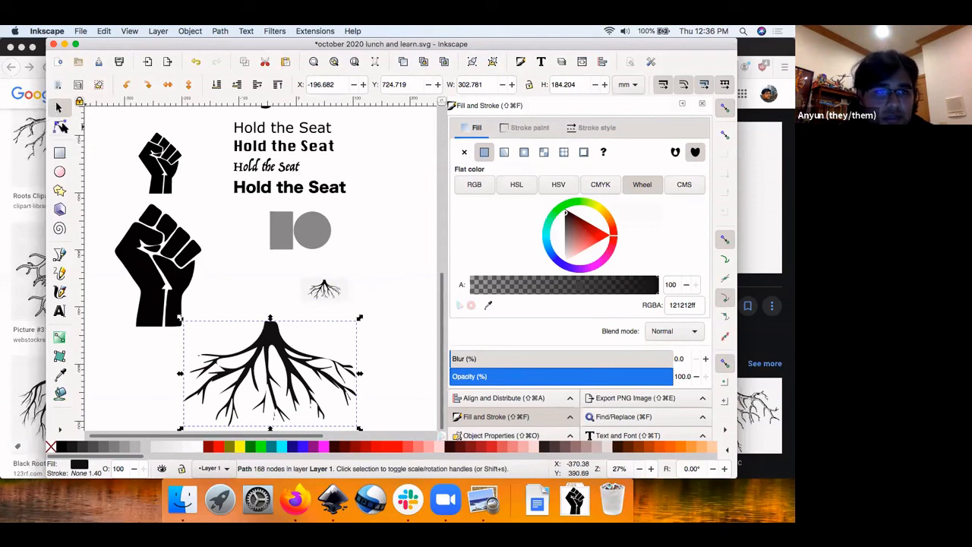
Widen the top of the traced roots' trunk by moving its upper corner nodes outward and reshaping the side curves.
{"action": "left_click", "coordinate": [60, 127]}
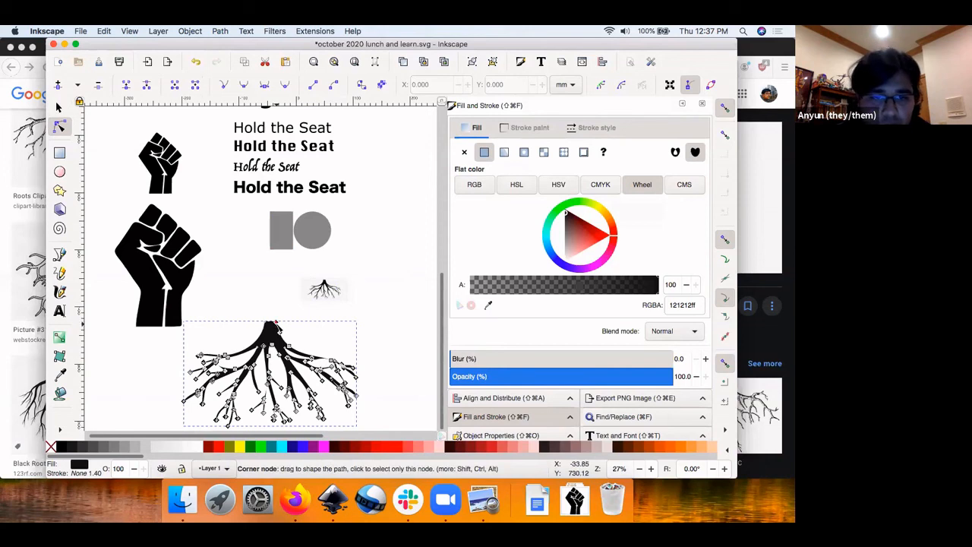
{"action": "left_click_drag", "start_coordinate": [276, 323], "coordinate": [287, 321]}
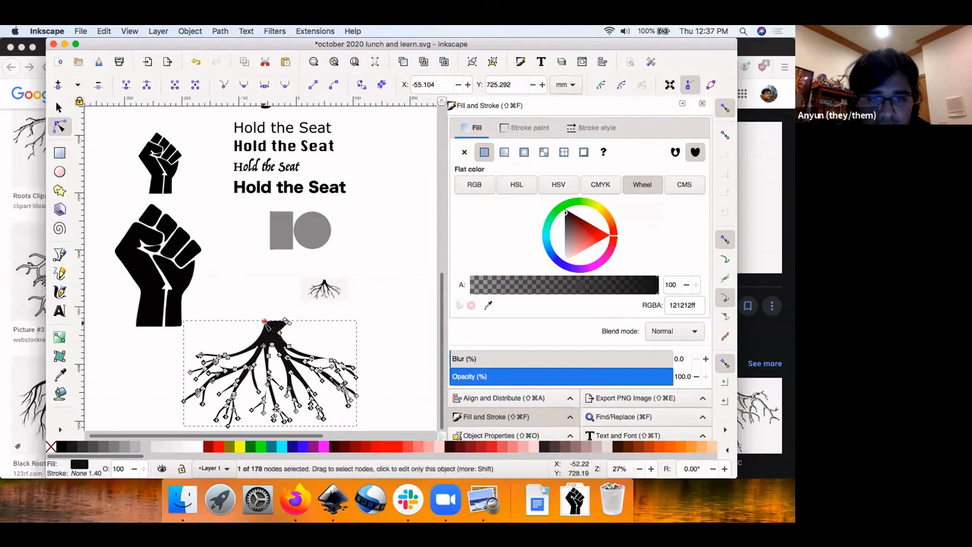
{"action": "left_click", "coordinate": [267, 326]}
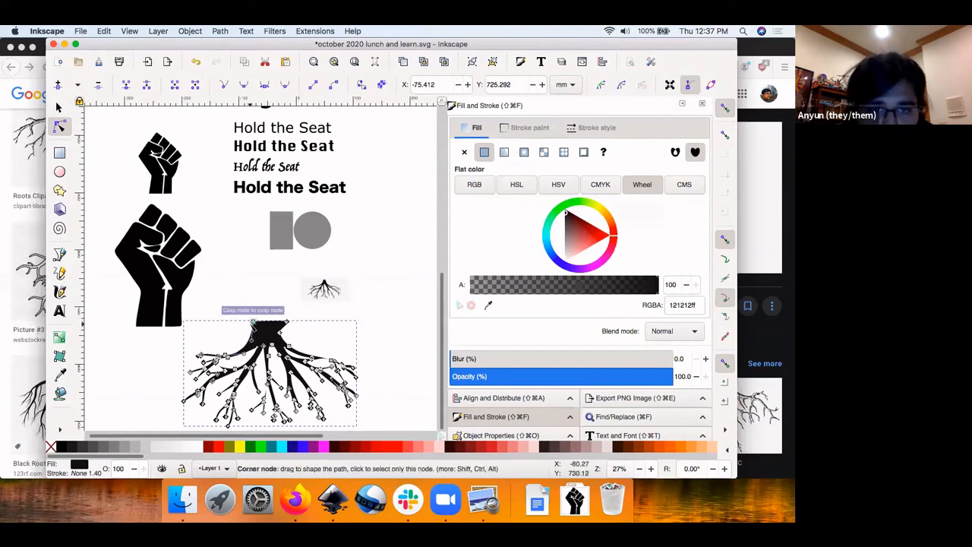
{"action": "scroll", "coordinate": [277, 302], "scroll_direction": "up", "scroll_amount": 1}
{"action": "scroll", "coordinate": [278, 302], "scroll_direction": "up", "scroll_amount": 2}
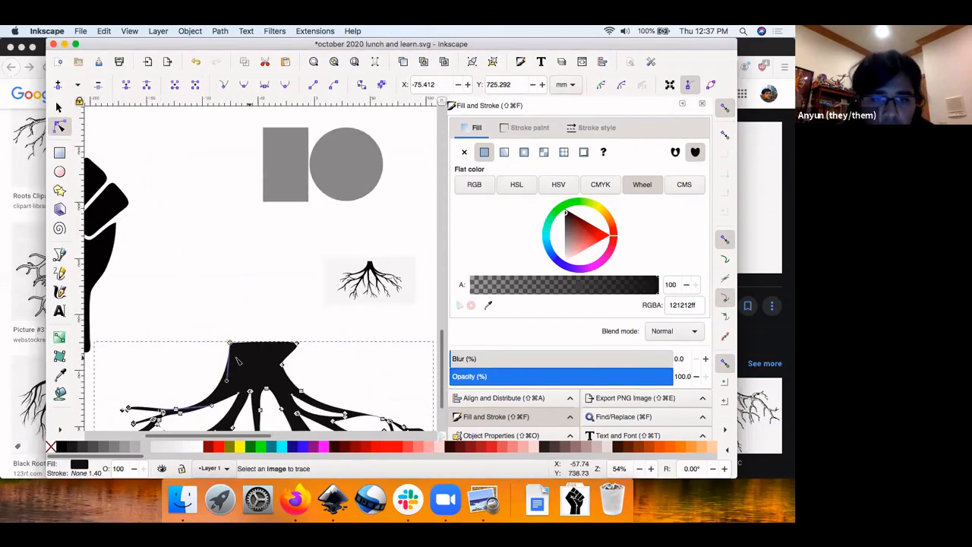
{"action": "left_click_drag", "start_coordinate": [226, 380], "coordinate": [301, 369]}
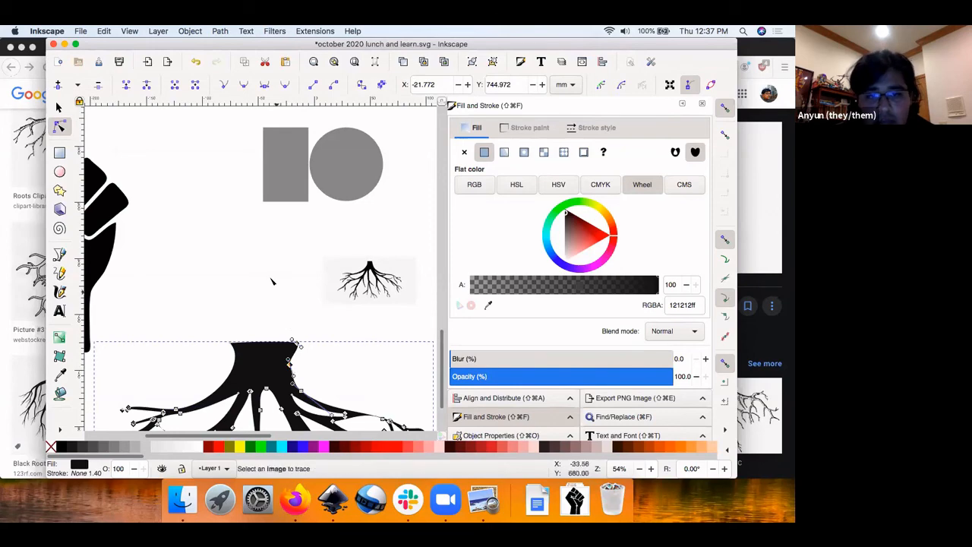
{"action": "scroll", "coordinate": [271, 281], "scroll_direction": "down", "scroll_amount": 3}
{"action": "scroll", "coordinate": [266, 330], "scroll_direction": "down", "scroll_amount": 2}
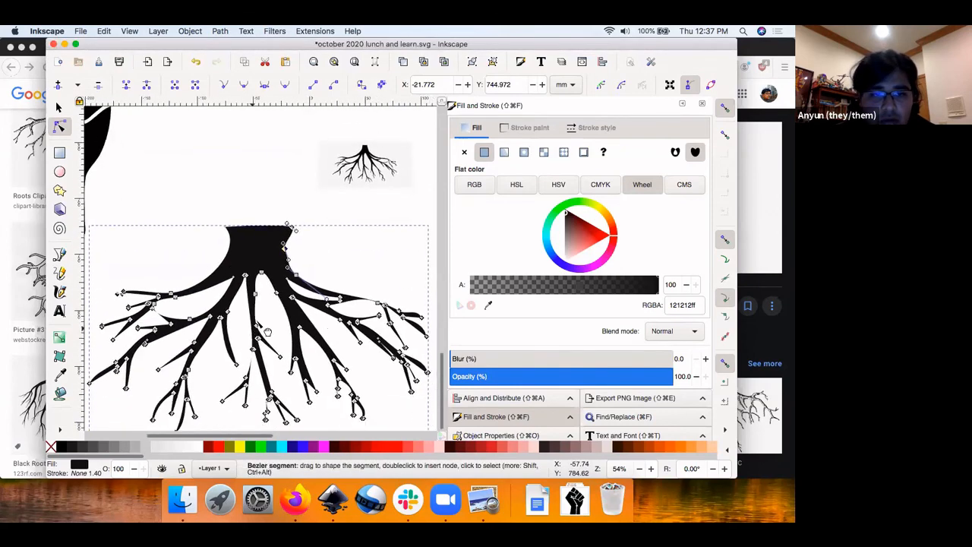
{"action": "scroll", "coordinate": [267, 333], "scroll_direction": "down", "scroll_amount": 1}
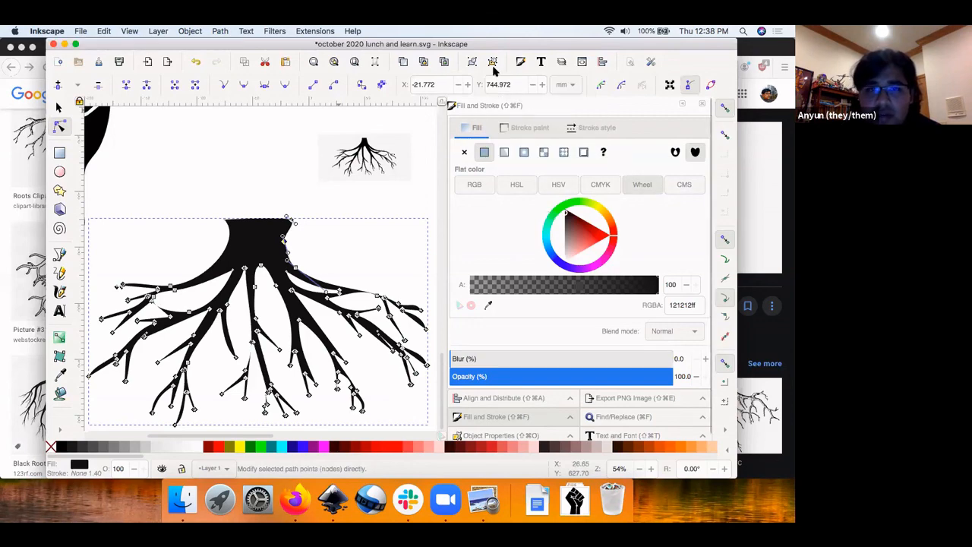
Move the traced fist directly above the roots so that its wrist lines up with the top of the trunk.
{"action": "scroll", "coordinate": [303, 182], "scroll_direction": "left", "scroll_amount": 4}
{"action": "scroll", "coordinate": [304, 182], "scroll_direction": "up", "scroll_amount": 2}
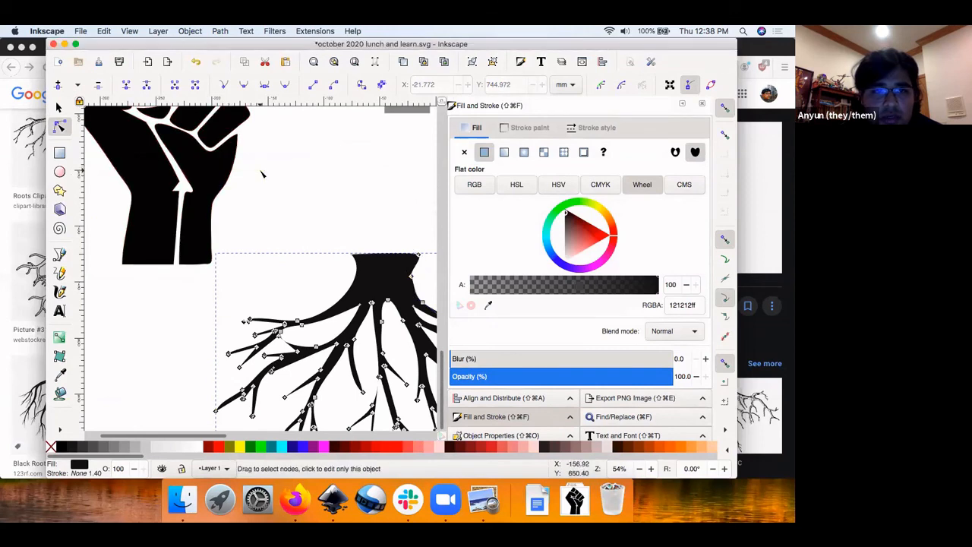
{"action": "left_click", "coordinate": [59, 108]}
{"action": "left_click_drag", "start_coordinate": [220, 190], "coordinate": [343, 259]}
Narrow the left side of the fist's wrist by moving its side node and lower-left corner node inward.
{"action": "left_click", "coordinate": [59, 126]}
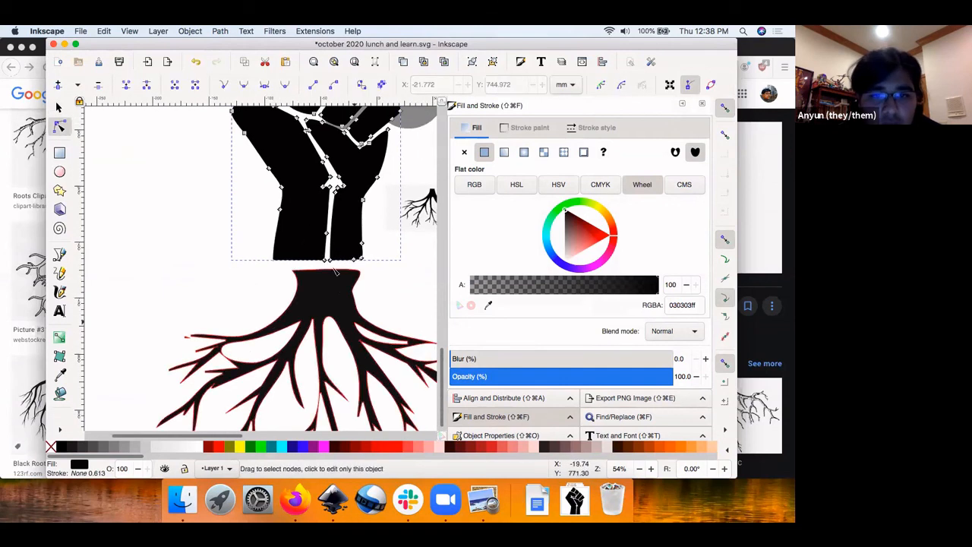
{"action": "left_click_drag", "start_coordinate": [279, 211], "coordinate": [284, 213]}
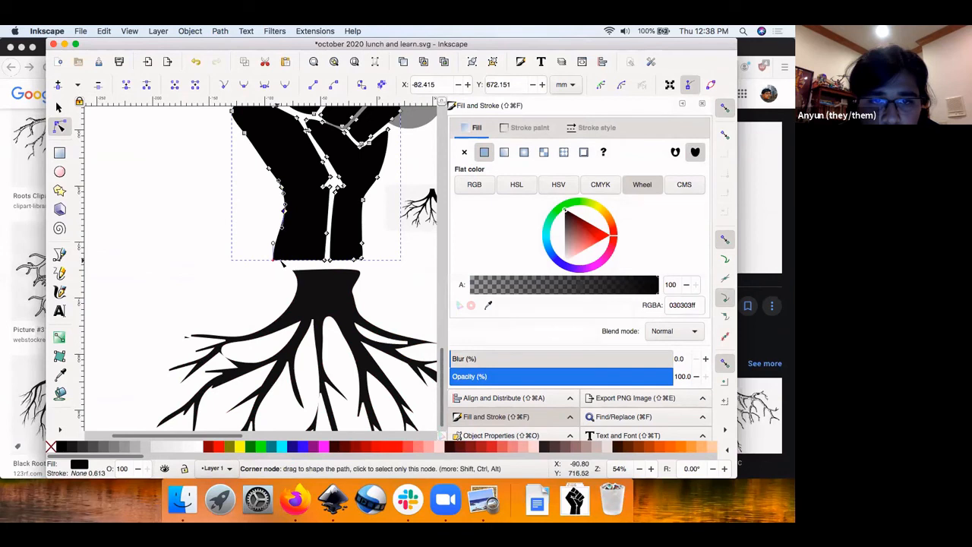
{"action": "mouse_move", "coordinate": [281, 262]}
{"action": "left_mouse_down"}
{"action": "mouse_move", "coordinate": [296, 273]}
{"action": "mouse_move", "coordinate": [289, 255]}
{"action": "left_mouse_up"}
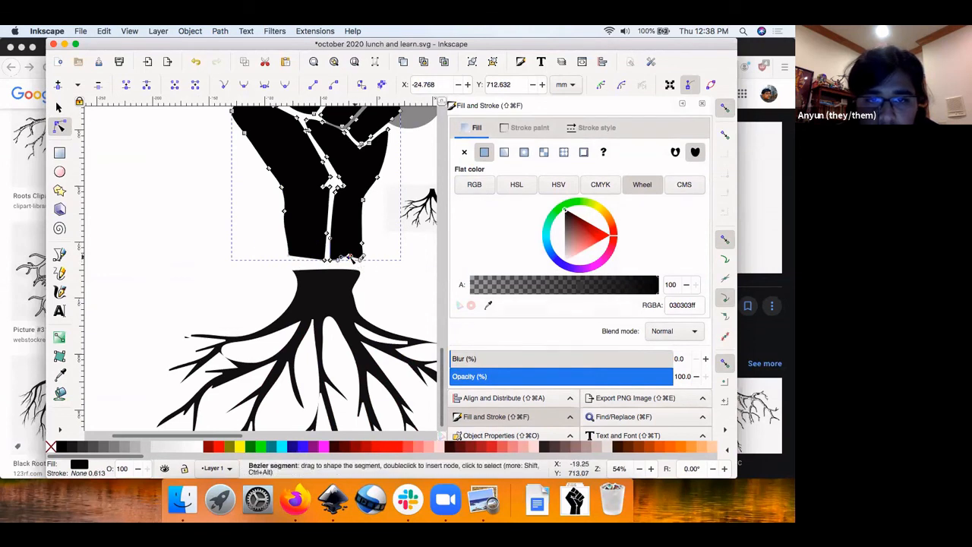
Try to reshape the lower-right corner of the fist's wrist by adjusting its node and curve handle, and undo the edits.
{"action": "key", "text": "super+z"}
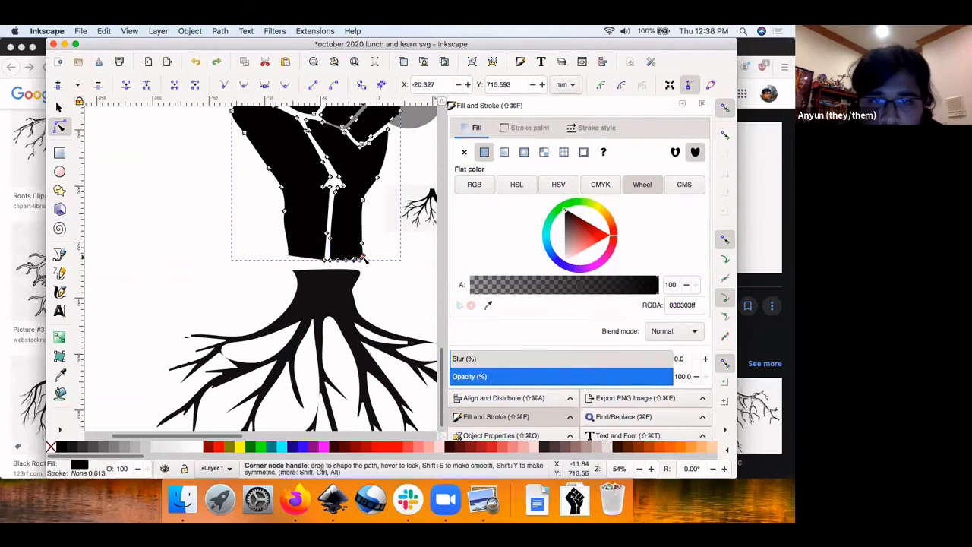
{"action": "left_click_drag", "start_coordinate": [360, 258], "coordinate": [354, 259]}
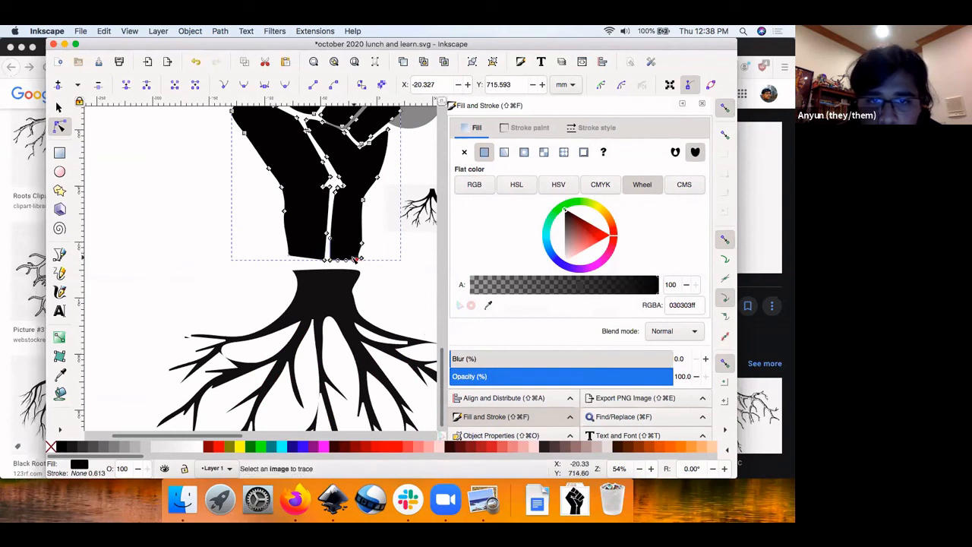
{"action": "scroll", "coordinate": [356, 260], "scroll_direction": "up", "scroll_amount": 3}
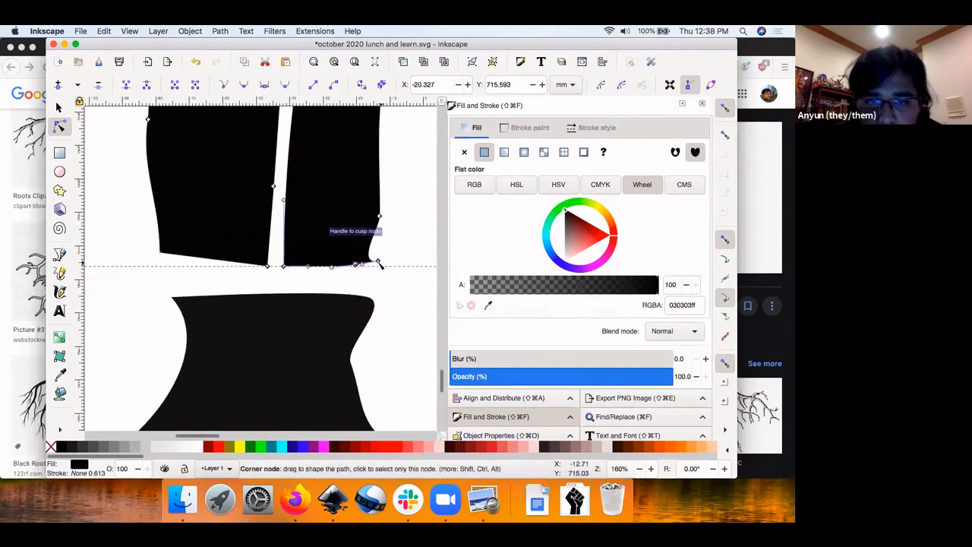
{"action": "mouse_move", "coordinate": [378, 263]}
{"action": "left_mouse_down"}
{"action": "mouse_move", "coordinate": [370, 264]}
{"action": "mouse_move", "coordinate": [385, 260]}
{"action": "left_mouse_up"}
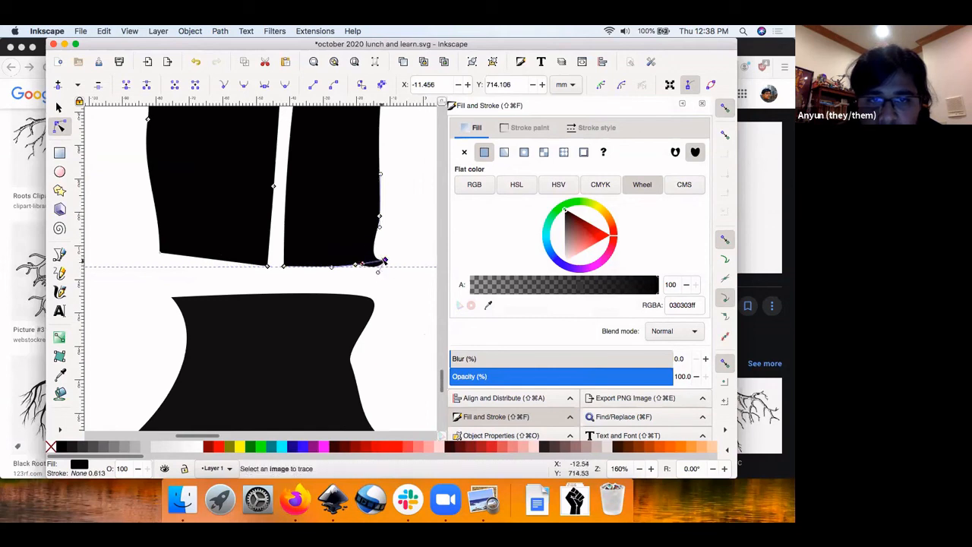
{"action": "key", "text": "super+z"}
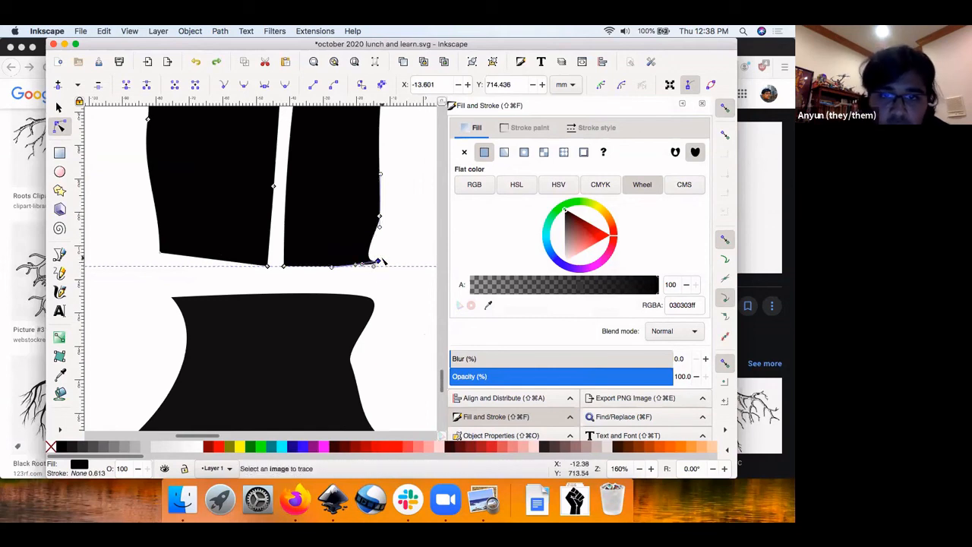
{"action": "key", "text": "super+z"}
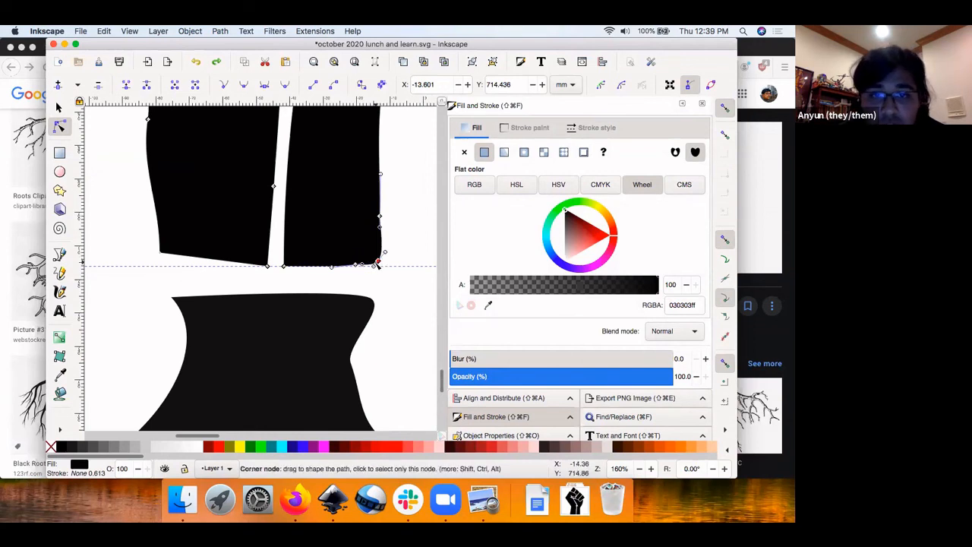
Move the lower-right corner node of the fist's wrist slightly inward.
{"action": "scroll", "coordinate": [384, 261], "scroll_direction": "up", "scroll_amount": 3}
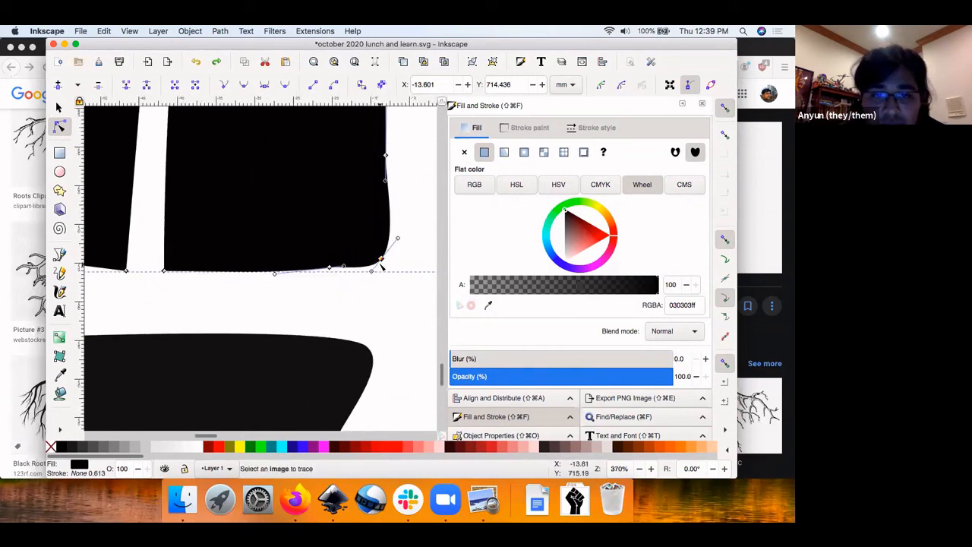
{"action": "left_click_drag", "start_coordinate": [380, 260], "coordinate": [368, 258]}
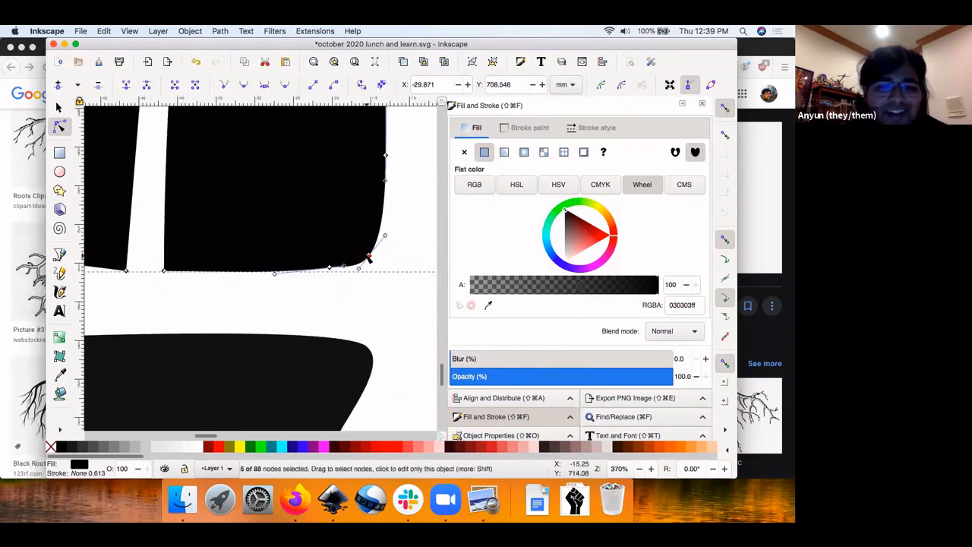
Move all nodes of the fist down so that its wrist sits just above the trunk.
{"action": "scroll", "coordinate": [368, 258], "scroll_direction": "up", "scroll_amount": 2}
{"action": "scroll", "coordinate": [368, 258], "scroll_direction": "down", "scroll_amount": 6}
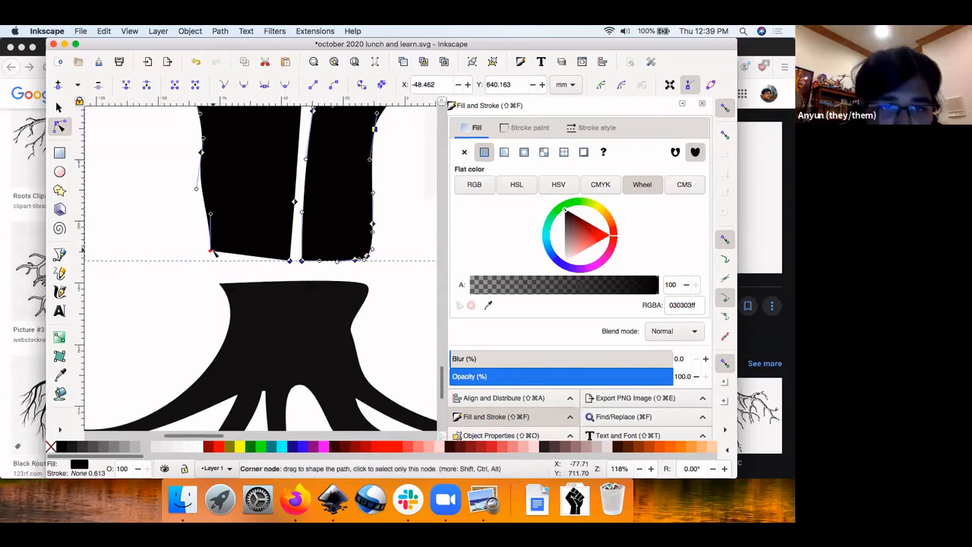
{"action": "left_click_drag", "start_coordinate": [215, 253], "coordinate": [219, 268]}
{"action": "left_click", "coordinate": [187, 320]}
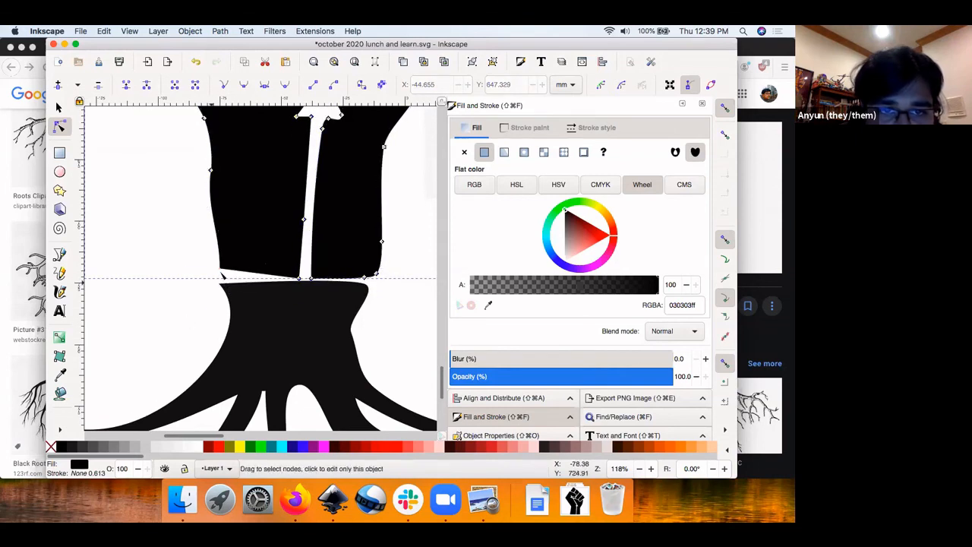
Move the corner and gap nodes along the bottom of the fist's wrist onto the top edge of the trunk.
{"action": "left_click", "coordinate": [220, 275]}
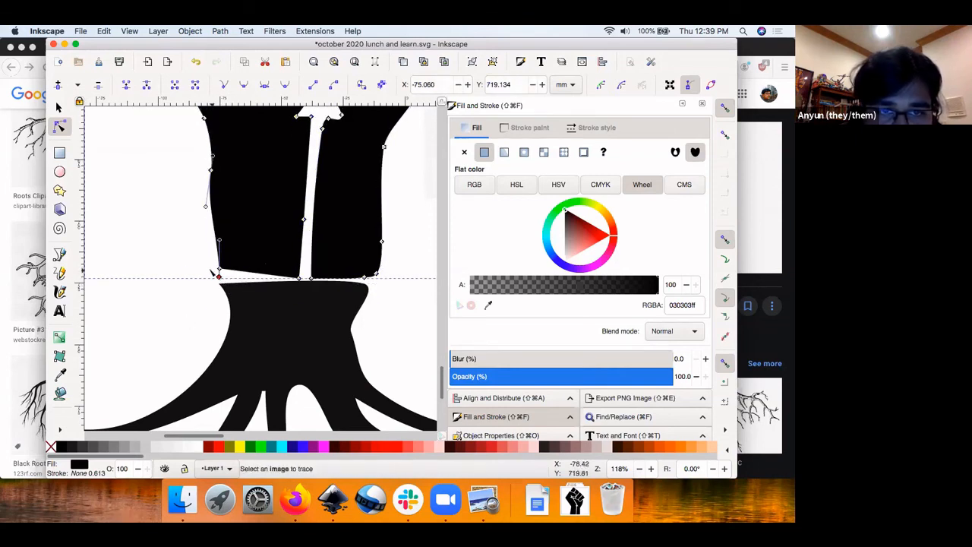
{"action": "left_click_drag", "start_coordinate": [218, 276], "coordinate": [220, 285]}
{"action": "key", "text": "Delete"}
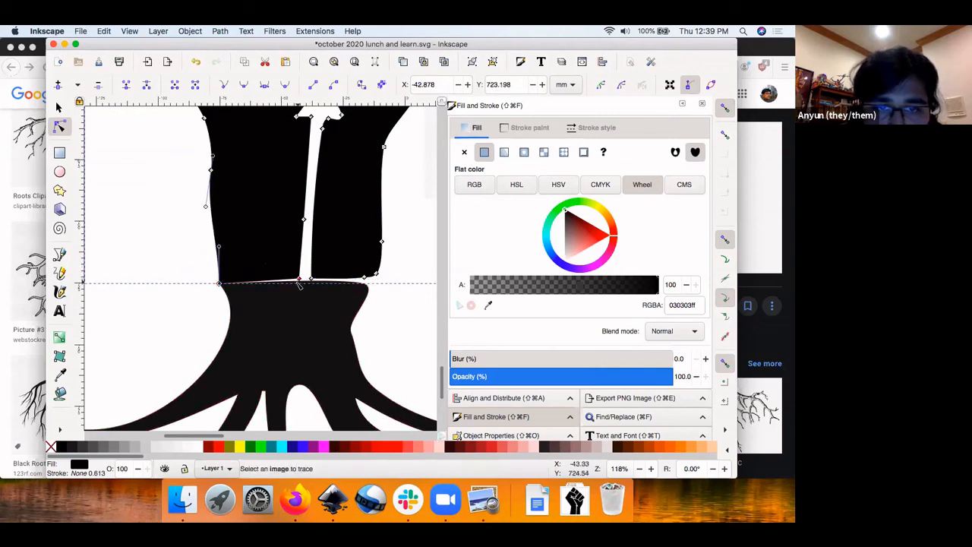
{"action": "left_click_drag", "start_coordinate": [299, 279], "coordinate": [297, 283]}
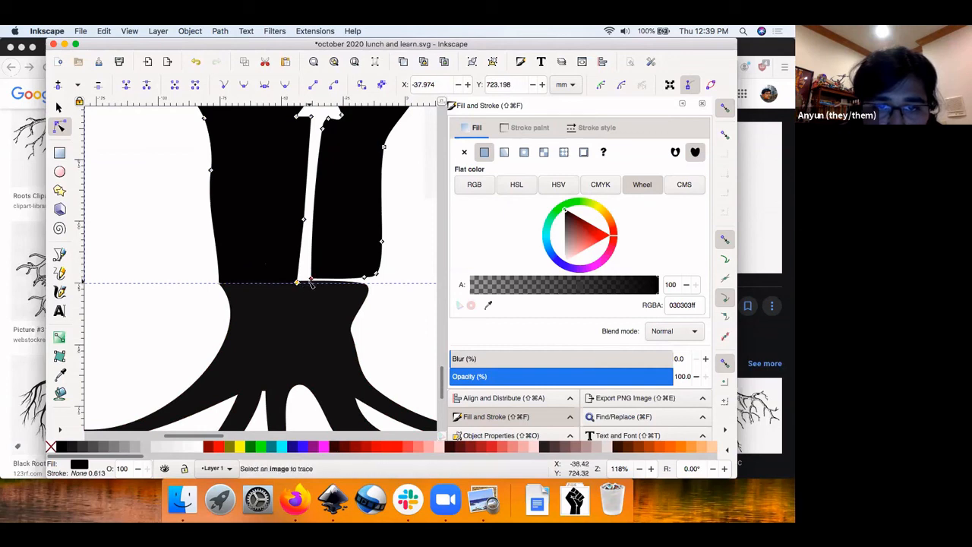
{"action": "left_click", "coordinate": [311, 281], "text": "shift"}
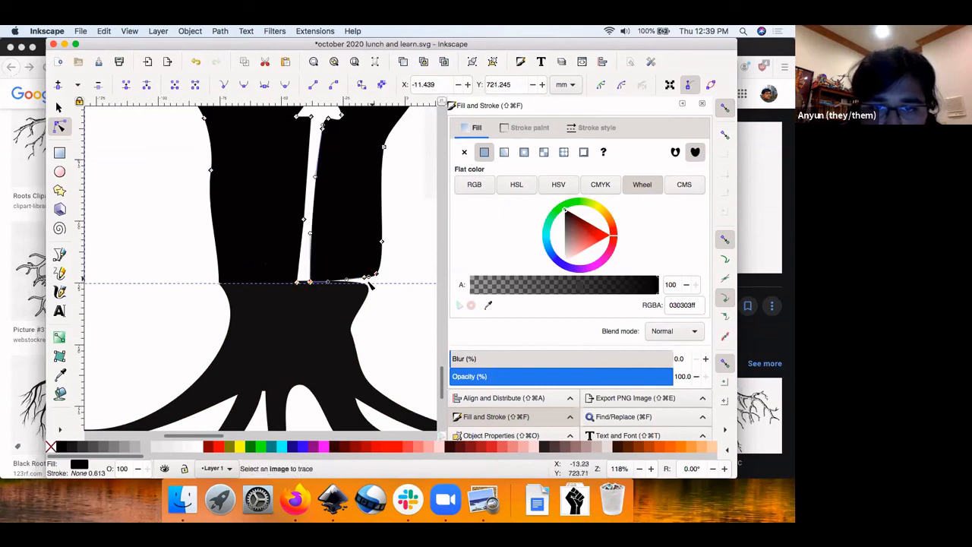
{"action": "left_click_drag", "start_coordinate": [377, 275], "coordinate": [360, 283]}
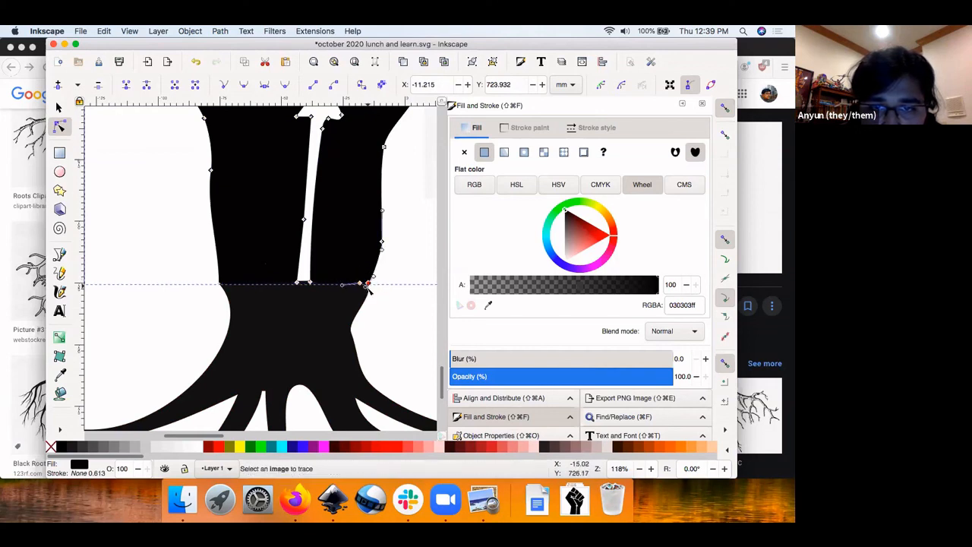
Move the small original roots image farther to the right of the combined fist and roots.
{"action": "scroll", "coordinate": [332, 278], "scroll_direction": "down", "scroll_amount": 6}
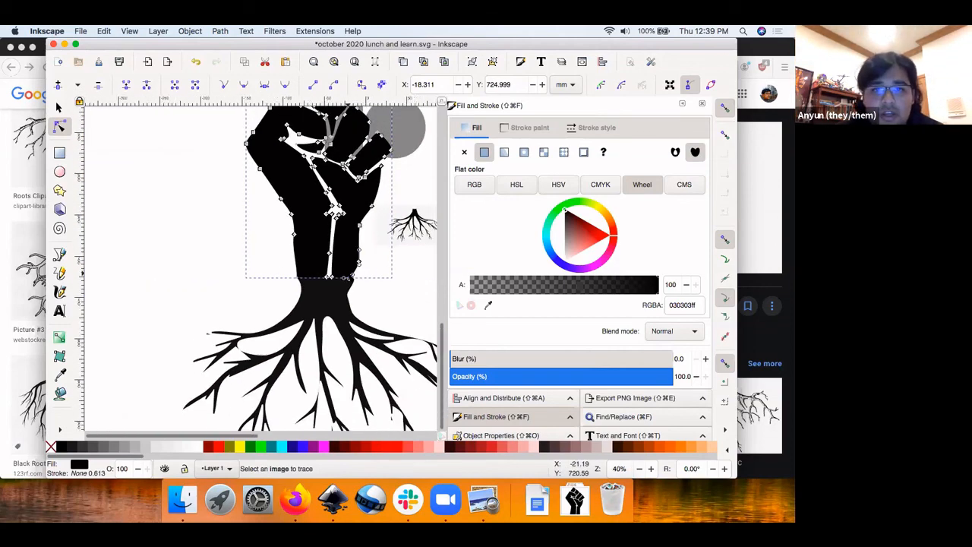
{"action": "scroll", "coordinate": [347, 275], "scroll_direction": "down", "scroll_amount": 3}
{"action": "left_click", "coordinate": [58, 106]}
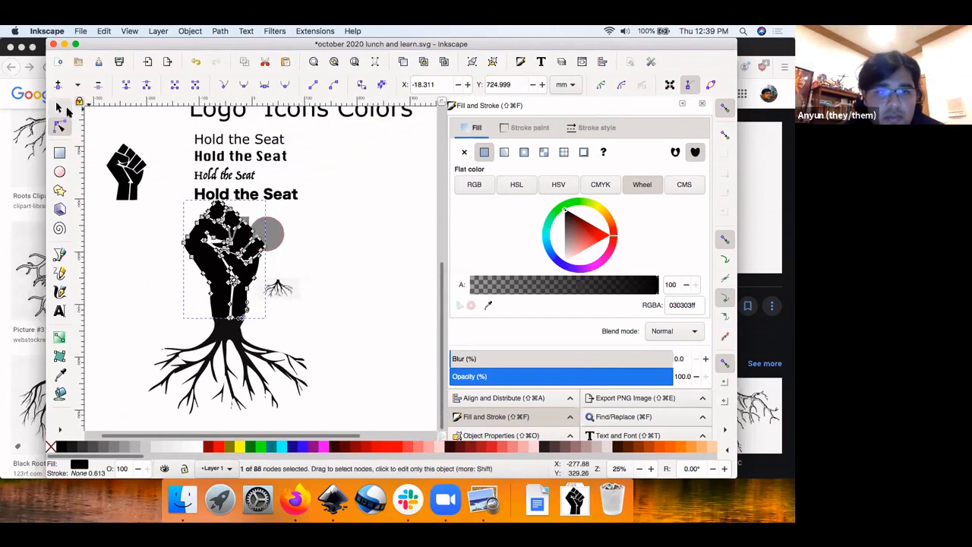
{"action": "left_click_drag", "start_coordinate": [286, 289], "coordinate": [342, 282]}
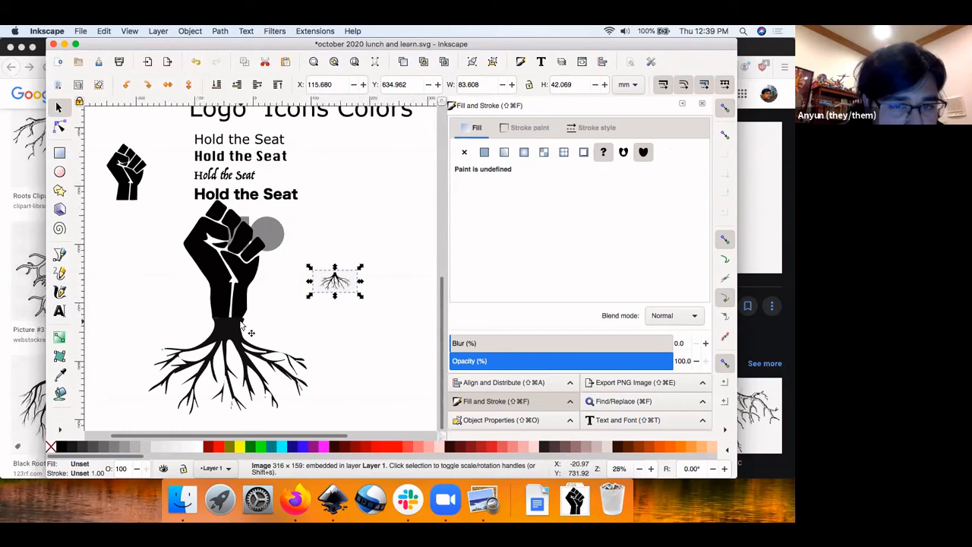
Match the fill colour of the large roots to the fist's 030303ff black by sampling the wrist.
{"action": "scroll", "coordinate": [240, 327], "scroll_direction": "up", "scroll_amount": 2}
{"action": "left_click", "coordinate": [235, 327]}
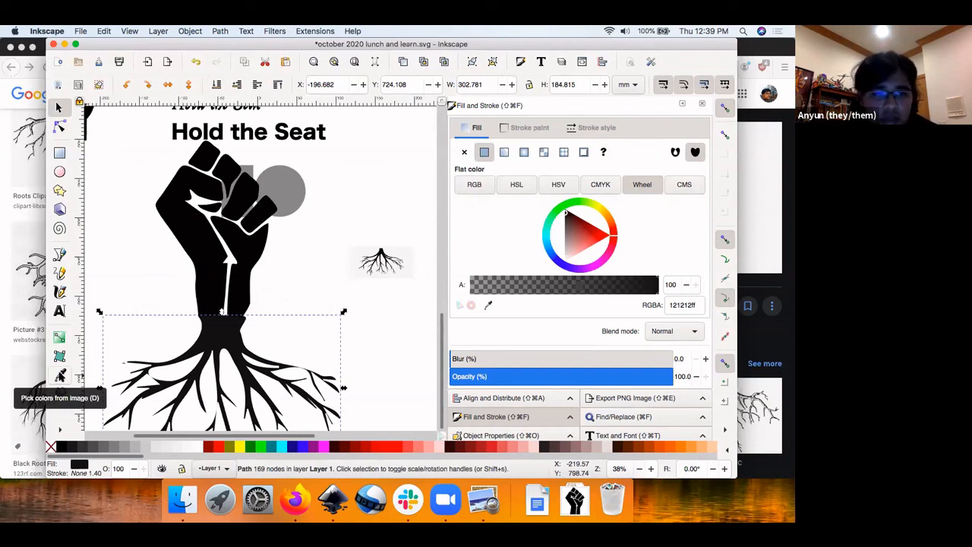
{"action": "left_click", "coordinate": [60, 375]}
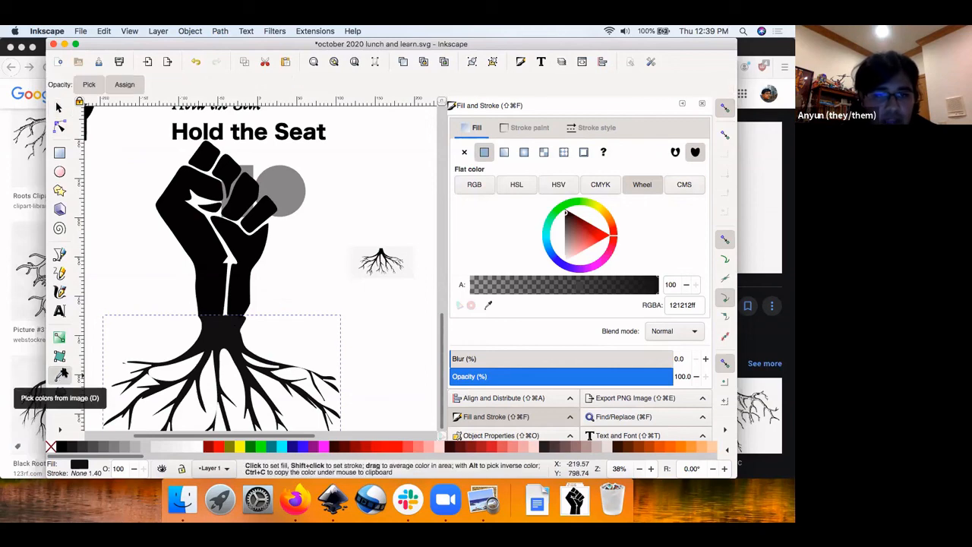
{"action": "left_click", "coordinate": [239, 301]}
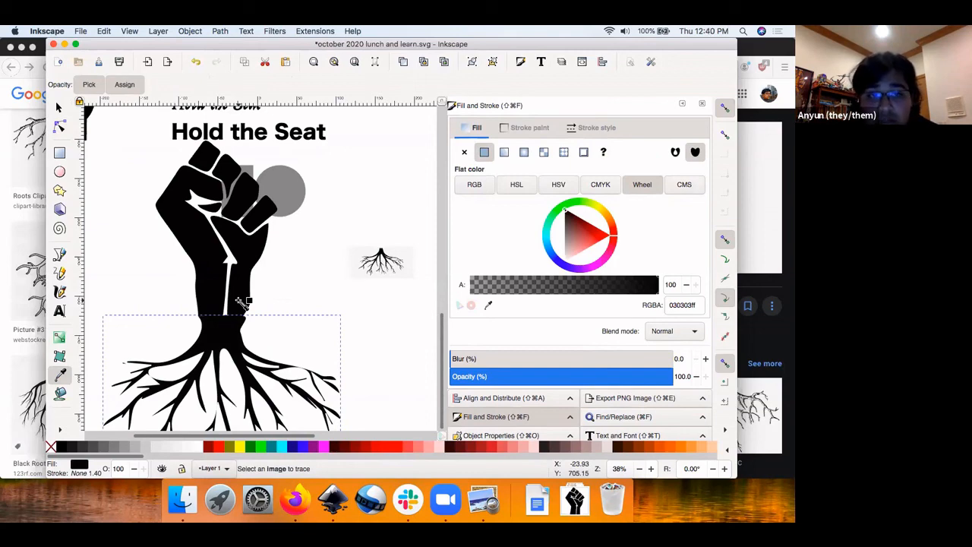
Group the fist and roots paths and move the group down and left, clear of the text and grey shapes.
{"action": "scroll", "coordinate": [239, 301], "scroll_direction": "down", "scroll_amount": 3}
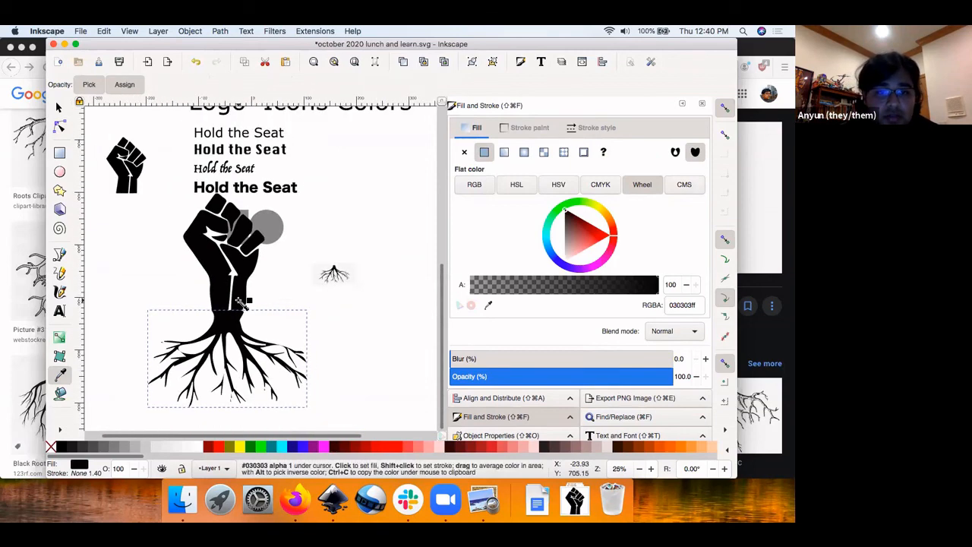
{"action": "left_click", "coordinate": [59, 108]}
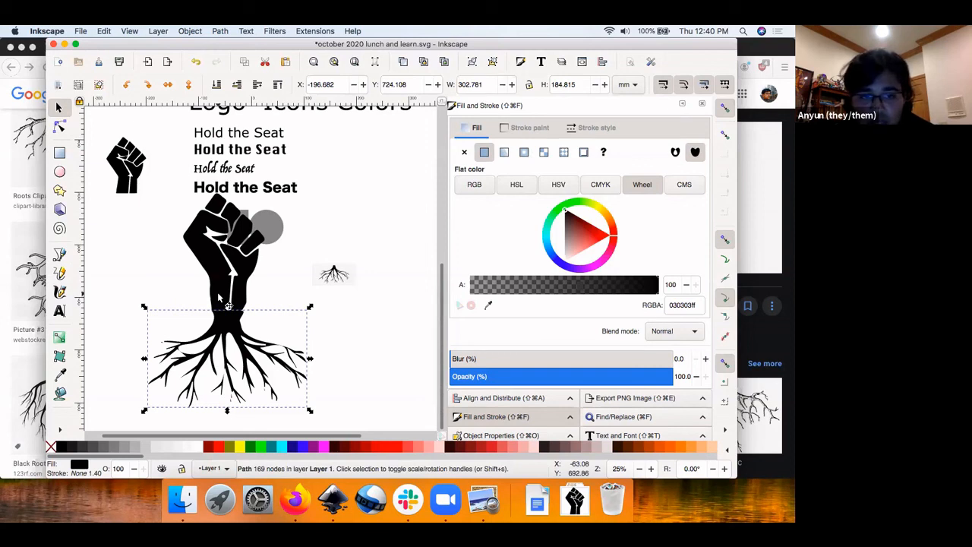
{"action": "key", "text": "shift"}
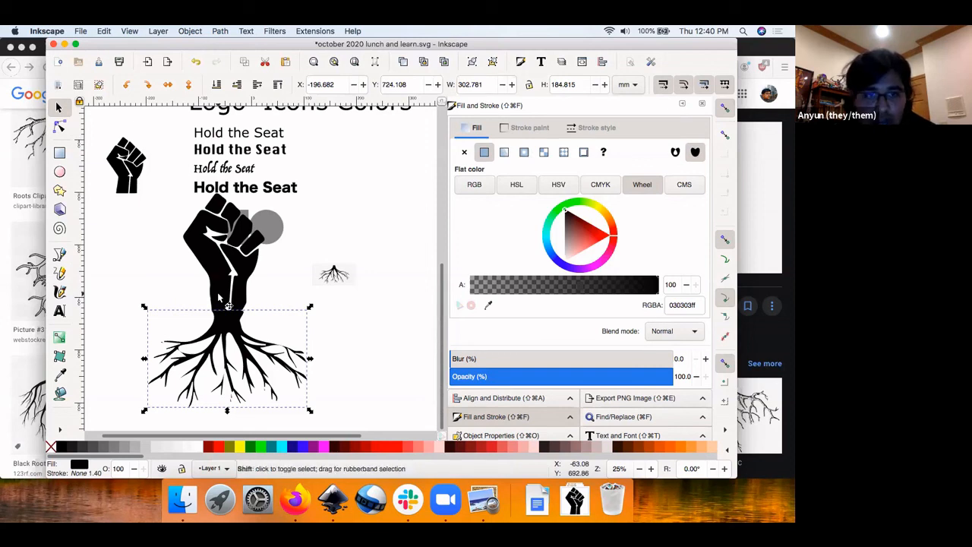
{"action": "left_click", "coordinate": [219, 297], "text": "shift"}
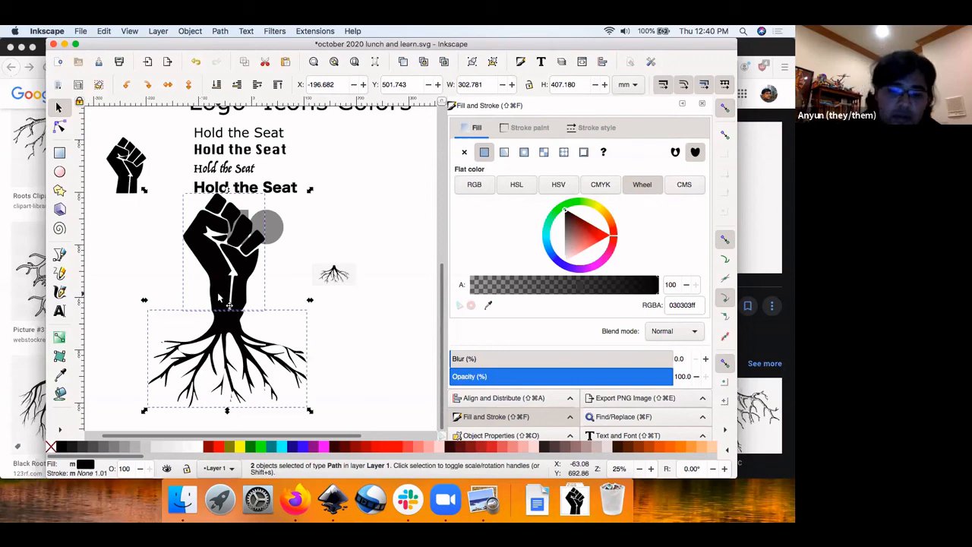
{"action": "key", "text": "super+g"}
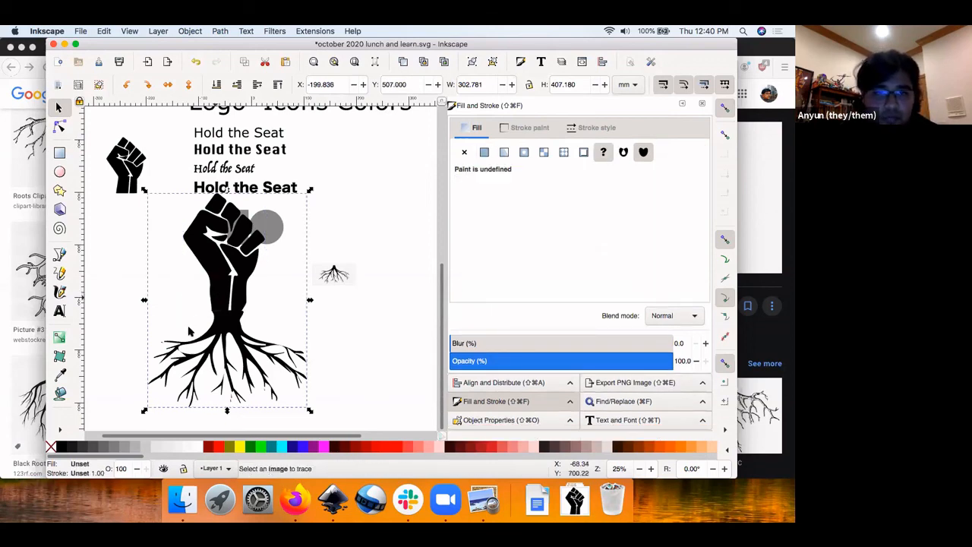
{"action": "left_click_drag", "start_coordinate": [199, 322], "coordinate": [161, 382]}
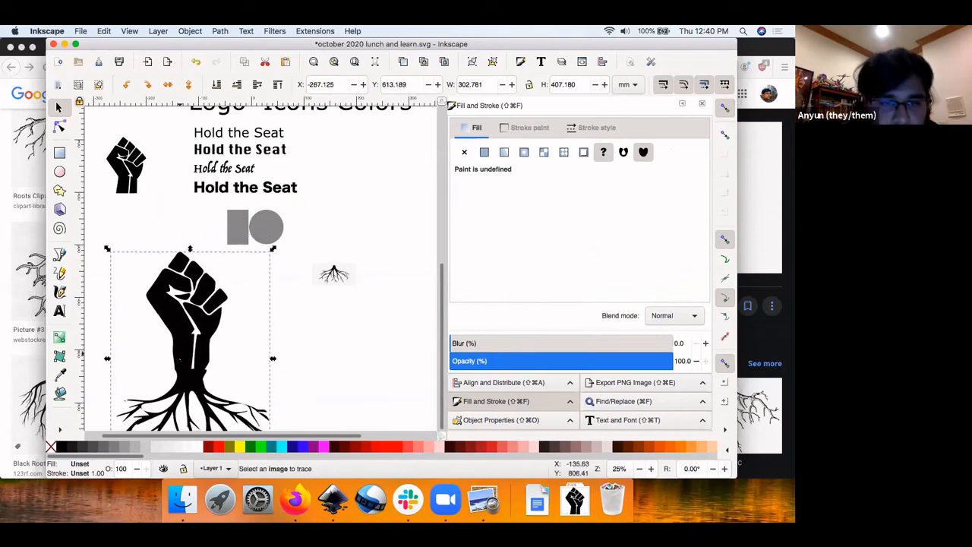
Inspect the join between the fist and the roots up close and save the document.
{"action": "scroll", "coordinate": [187, 343], "scroll_direction": "up", "scroll_amount": 5}
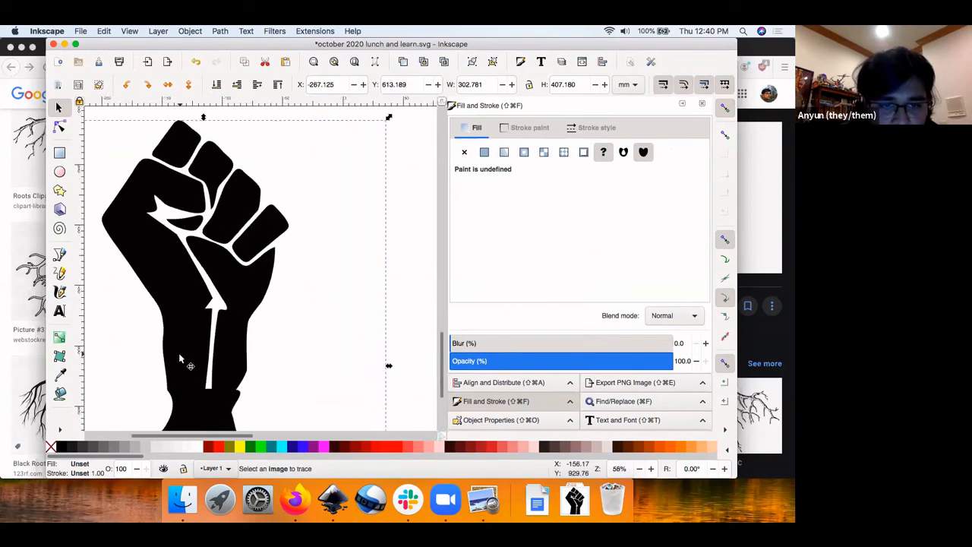
{"action": "scroll", "coordinate": [179, 359], "scroll_direction": "up", "scroll_amount": 3}
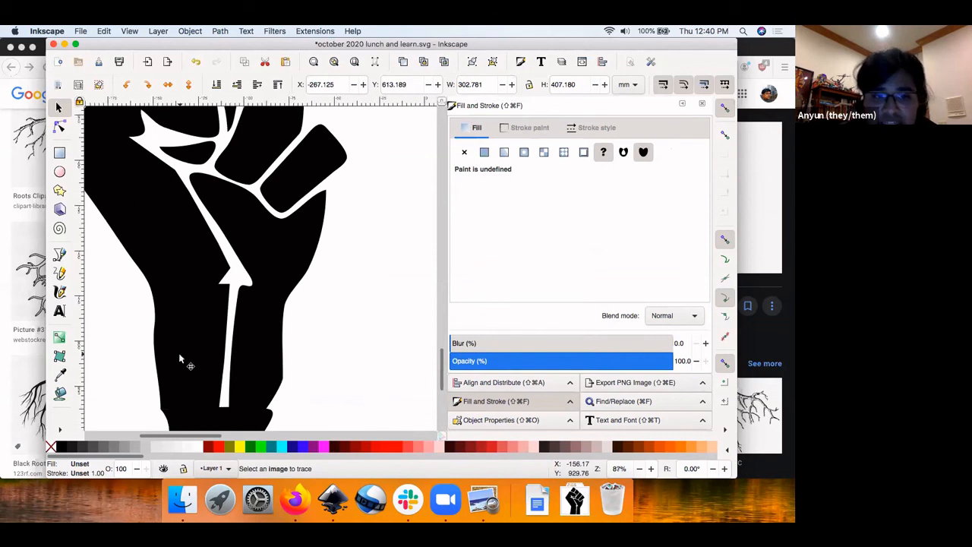
{"action": "scroll", "coordinate": [179, 359], "scroll_direction": "down", "scroll_amount": 3}
{"action": "scroll", "coordinate": [180, 357], "scroll_direction": "down", "scroll_amount": 4}
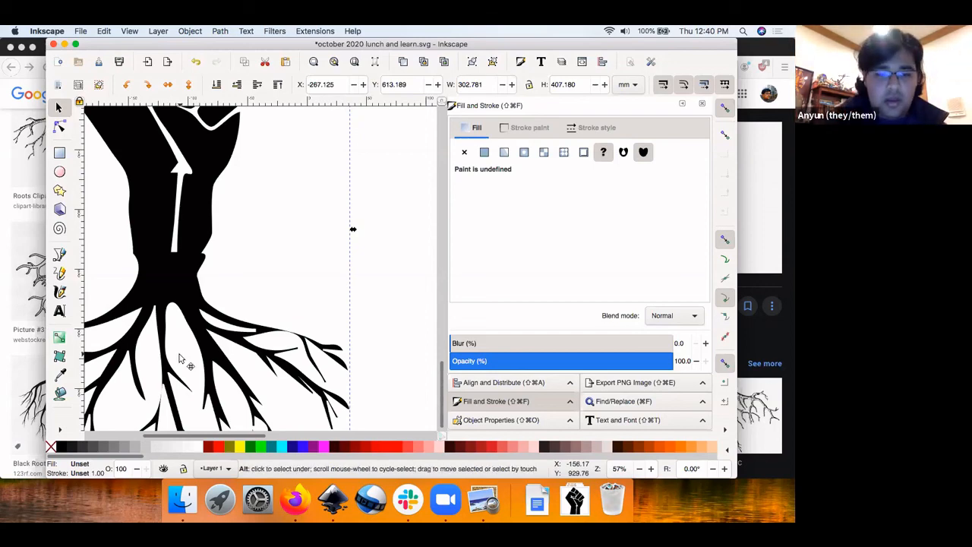
{"action": "key", "text": "super+s"}
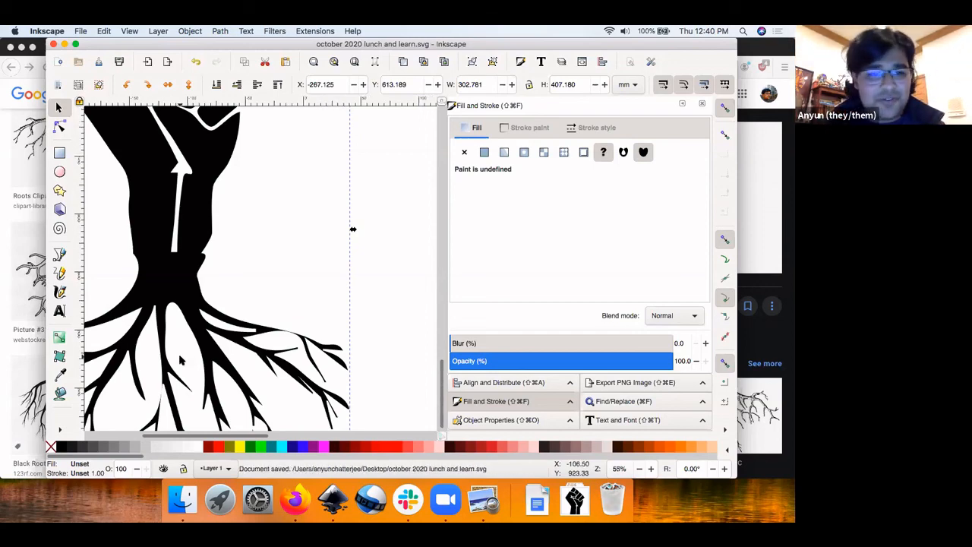
{"action": "scroll", "coordinate": [181, 356], "scroll_direction": "down", "scroll_amount": 4}
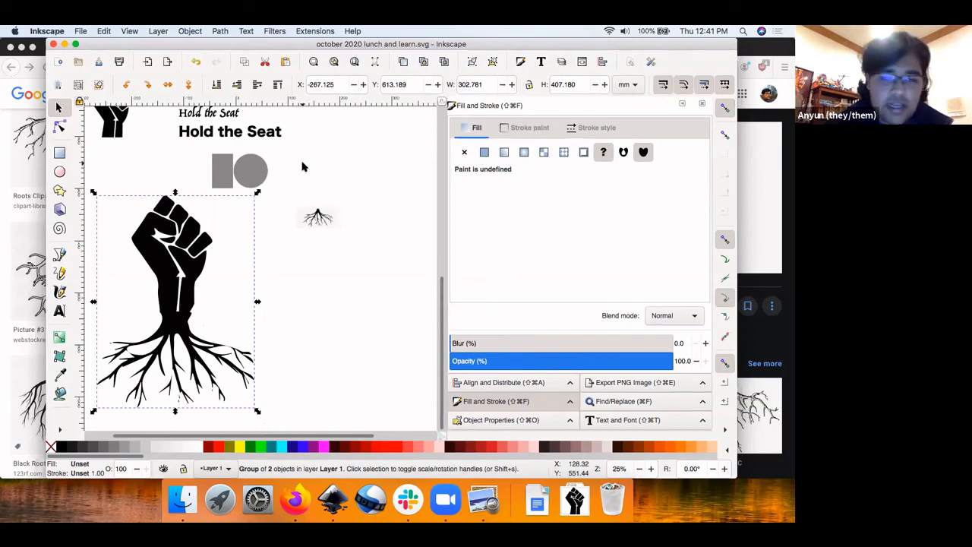
Switch to Firefox and open paletton.com in place of the roots clipart search.
{"action": "key", "text": "super+Tab"}
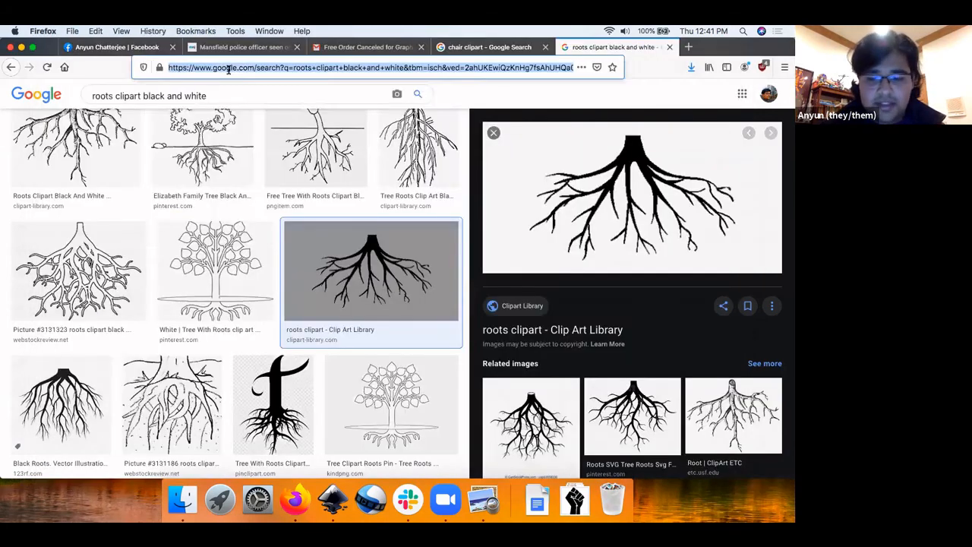
{"action": "left_click", "coordinate": [228, 67]}
{"action": "type", "text": "paletton"}
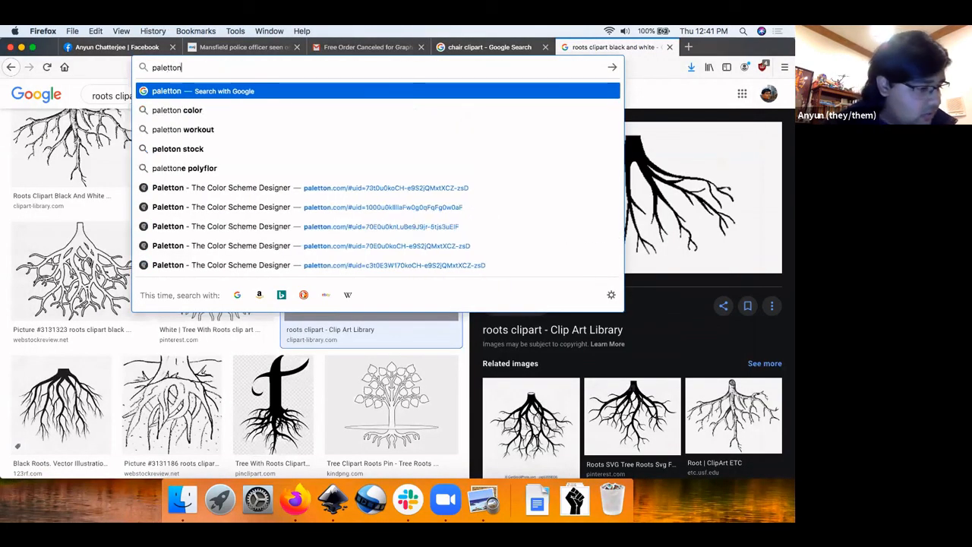
{"action": "type", "text": ".com"}
{"action": "key", "text": "Return"}
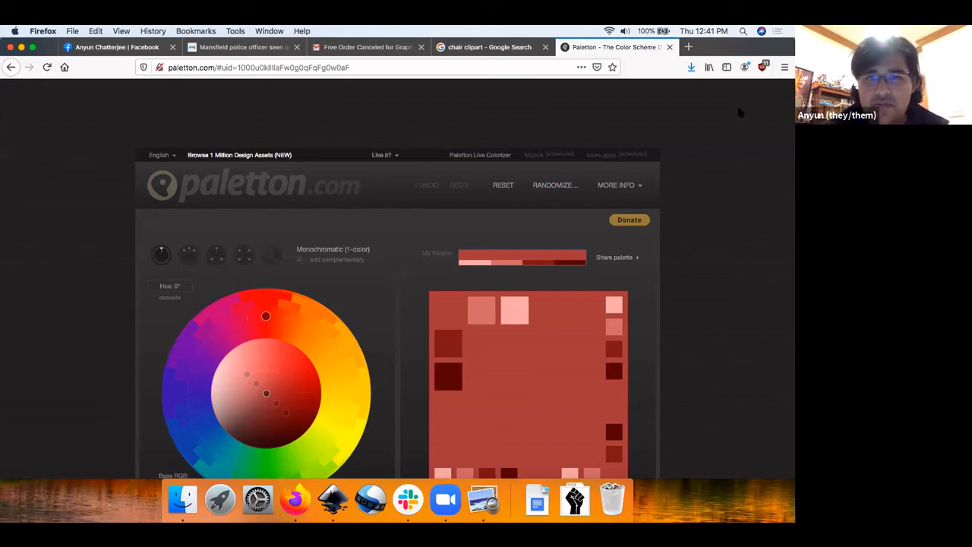
Open the Ohio Voice home page at ohvoice.org in a new browser tab.
{"action": "left_click", "coordinate": [689, 47]}
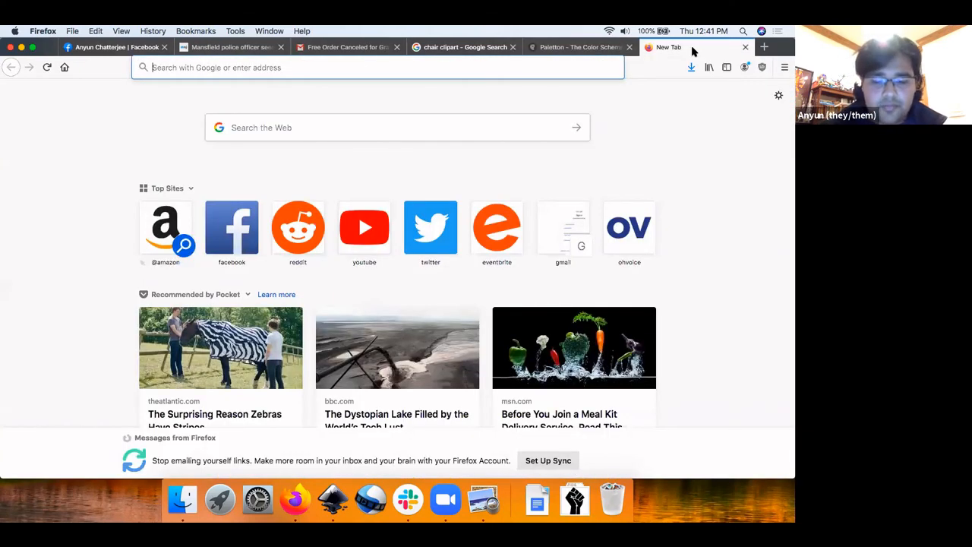
{"action": "type", "text": "ohio v"}
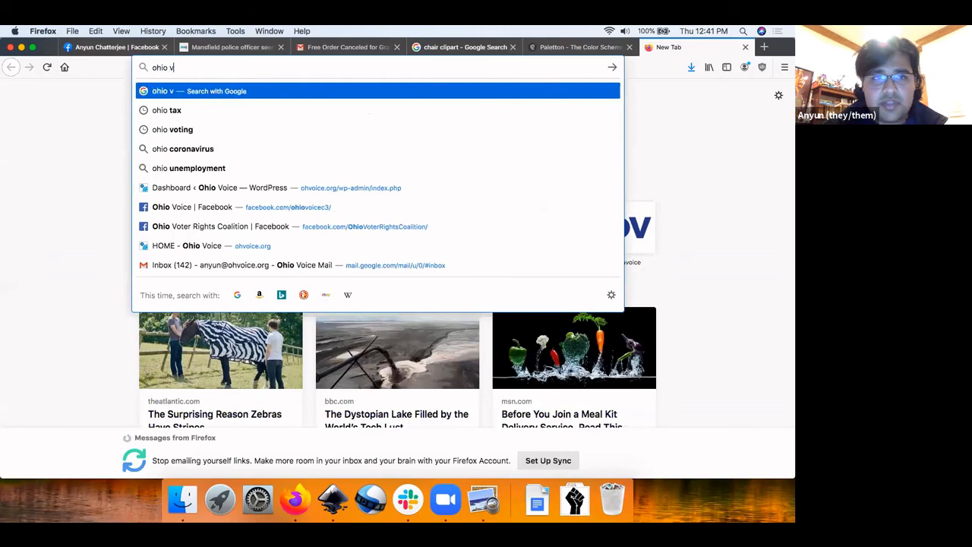
{"action": "type", "text": "oice"}
{"action": "key", "text": "BackSpace"}
{"action": "key", "text": "BackSpace"}
{"action": "key", "text": "BackSpace"}
{"action": "key", "text": "BackSpace"}
{"action": "key", "text": "BackSpace"}
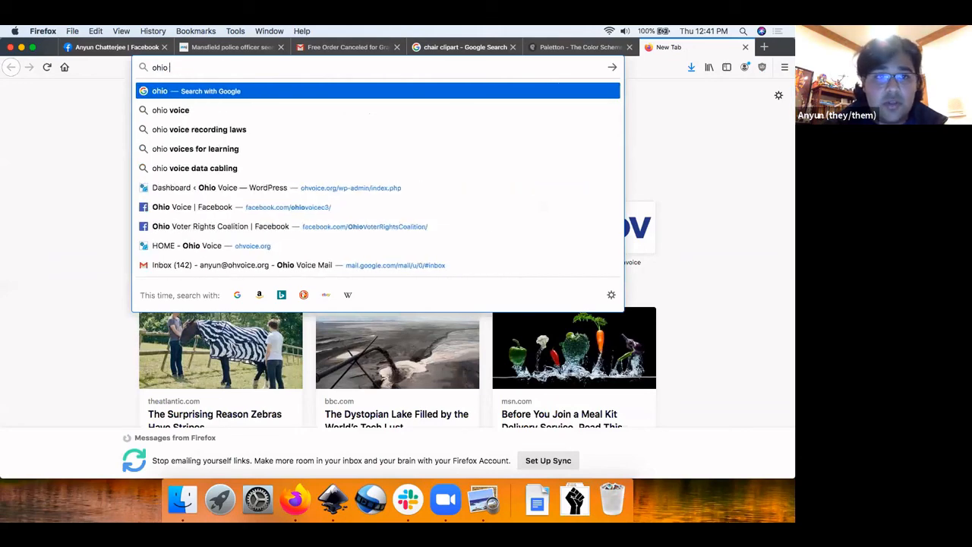
{"action": "key", "text": "BackSpace"}
{"action": "key", "text": "BackSpace"}
{"action": "key", "text": "BackSpace"}
{"action": "type", "text": "v"}
{"action": "key", "text": "Return"}
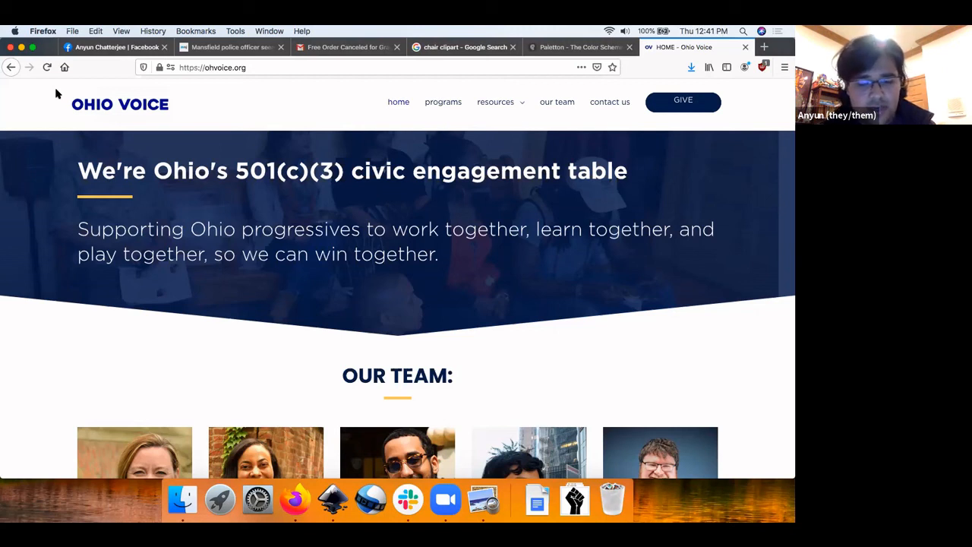
Capture a screenshot of the Ohio Voice logo in the website's header.
{"action": "key", "text": "super+shift+4"}
{"action": "left_click_drag", "start_coordinate": [55, 90], "coordinate": [182, 123]}
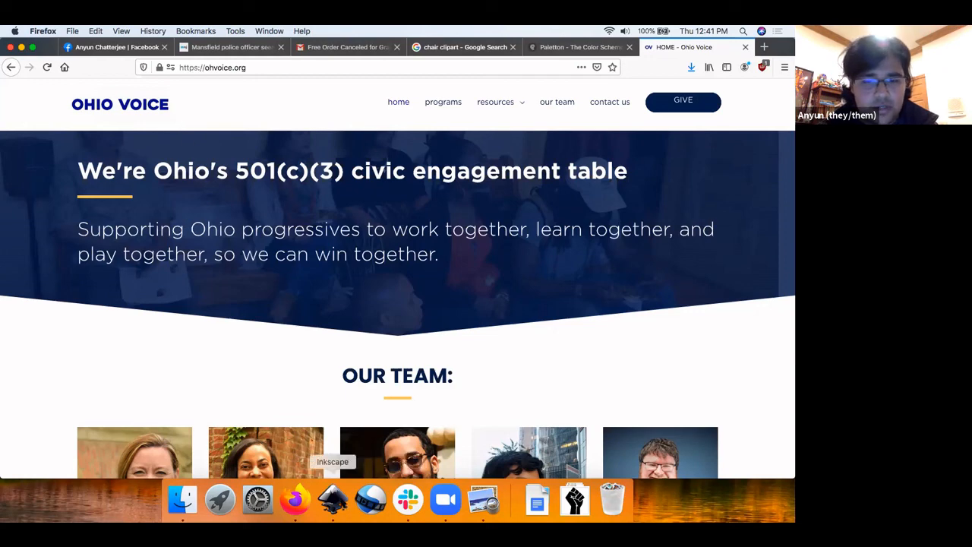
Switch to Inkscape and import the Ohio Voice logo screenshot from the Desktop as an embedded image with resolution taken from the file.
{"action": "left_click", "coordinate": [333, 497]}
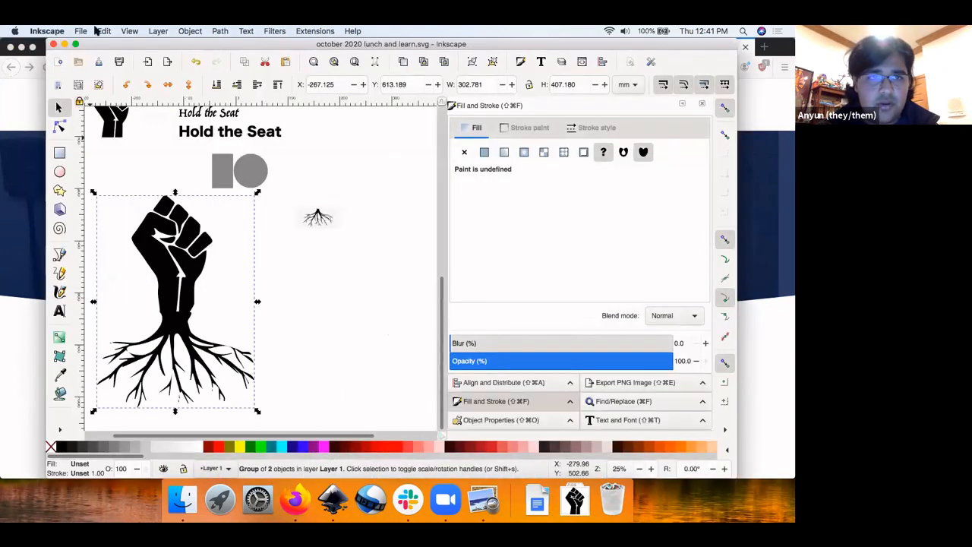
{"action": "left_click", "coordinate": [80, 31]}
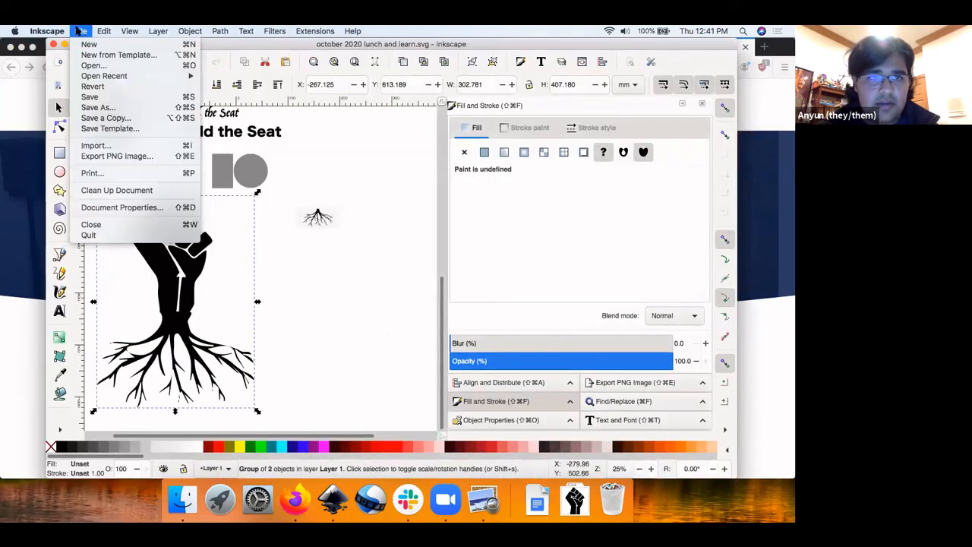
{"action": "left_click", "coordinate": [113, 145]}
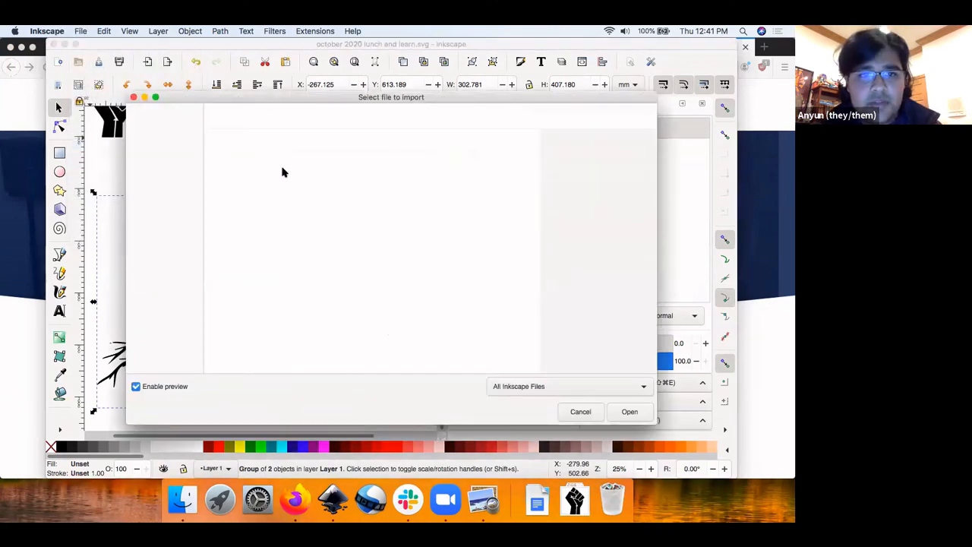
{"action": "left_click", "coordinate": [152, 158]}
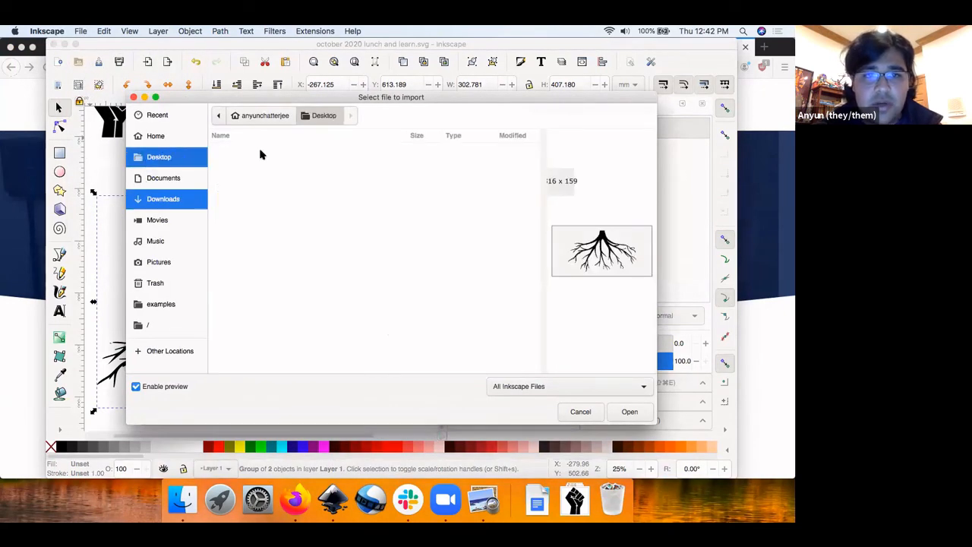
{"action": "double_click", "coordinate": [263, 150]}
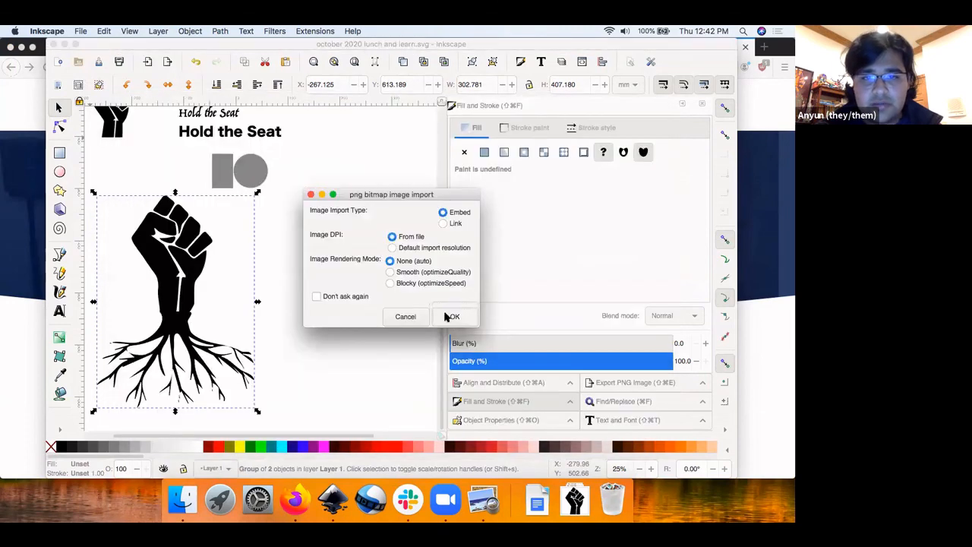
{"action": "left_click", "coordinate": [447, 317]}
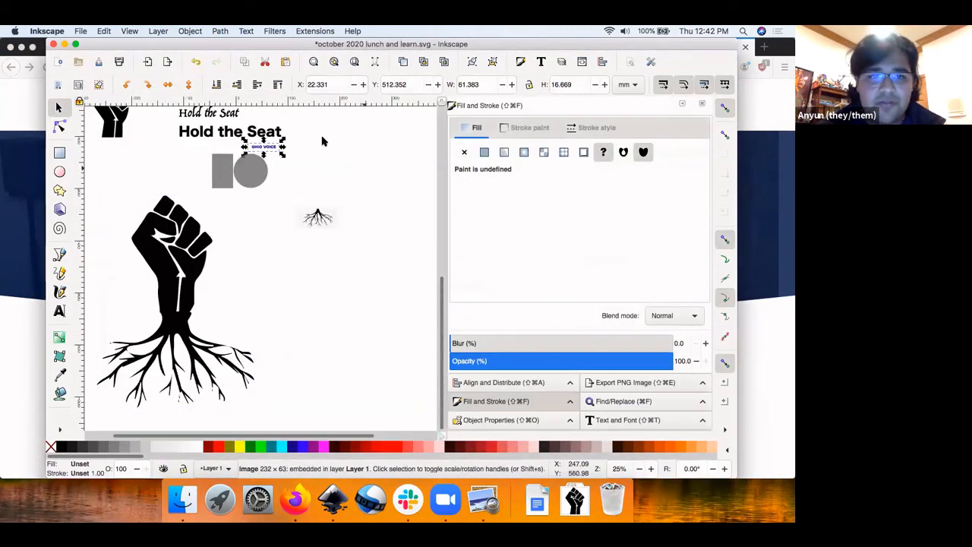
Enlarge the Ohio Voice logo to about 312 mm wide beside the fist-and-roots icon and sample the blue of its lettering.
{"action": "left_click_drag", "start_coordinate": [283, 158], "coordinate": [410, 254]}
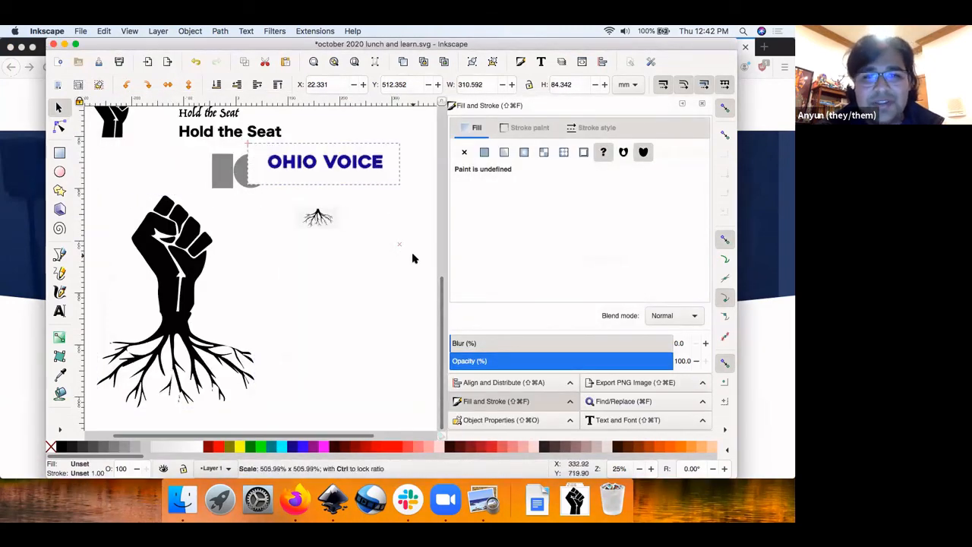
{"action": "left_click_drag", "start_coordinate": [346, 192], "coordinate": [366, 277]}
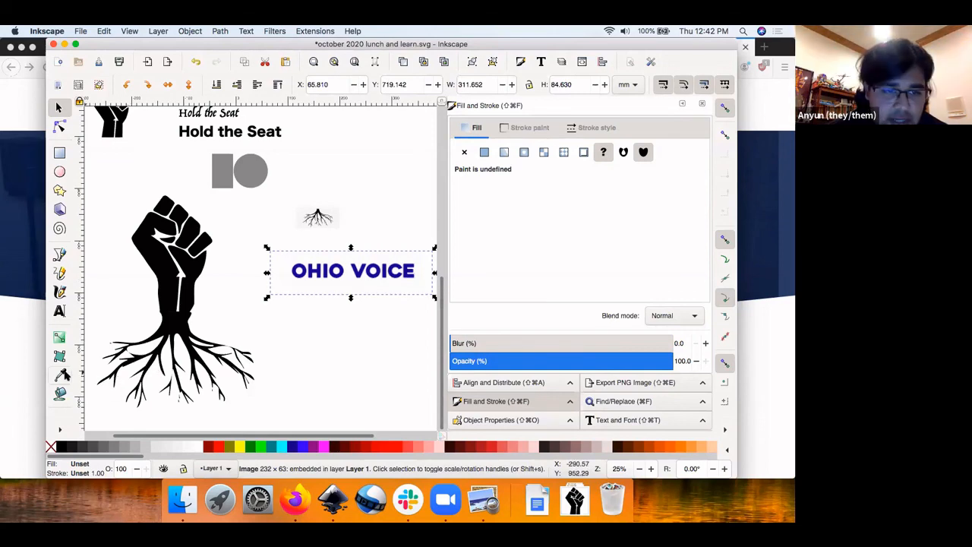
{"action": "left_click", "coordinate": [61, 373]}
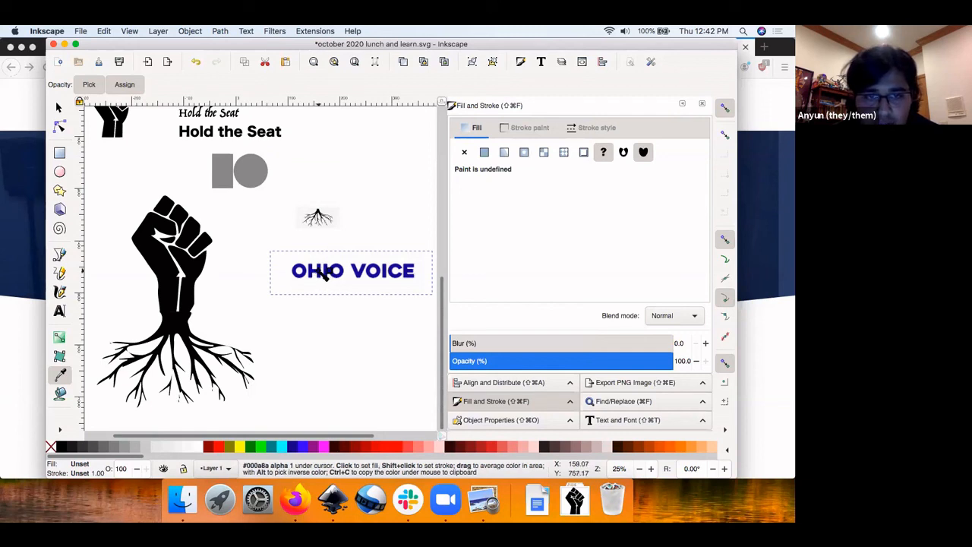
{"action": "left_click", "coordinate": [317, 275]}
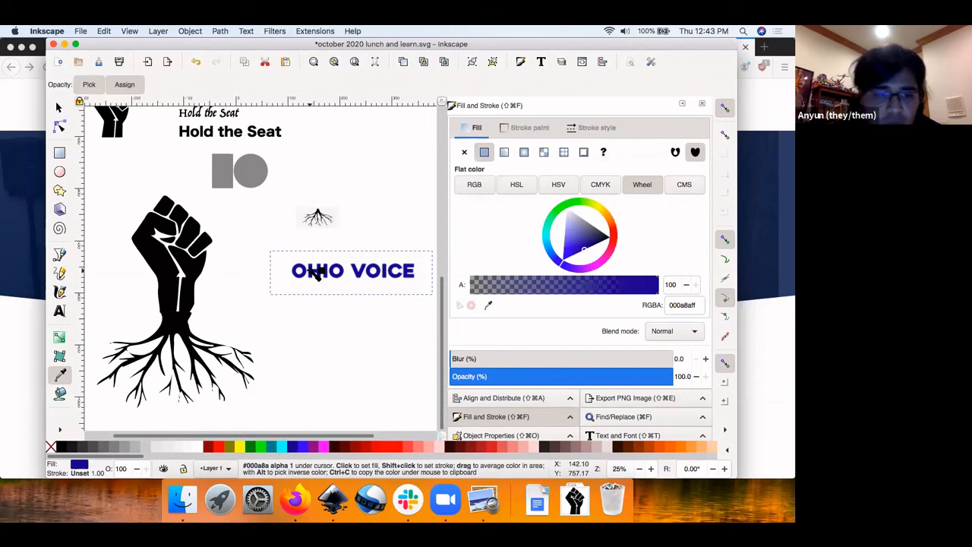
Switch to the Paletton page in Firefox and enter 000a8a as the base color hex code.
{"action": "left_click", "coordinate": [10, 306]}
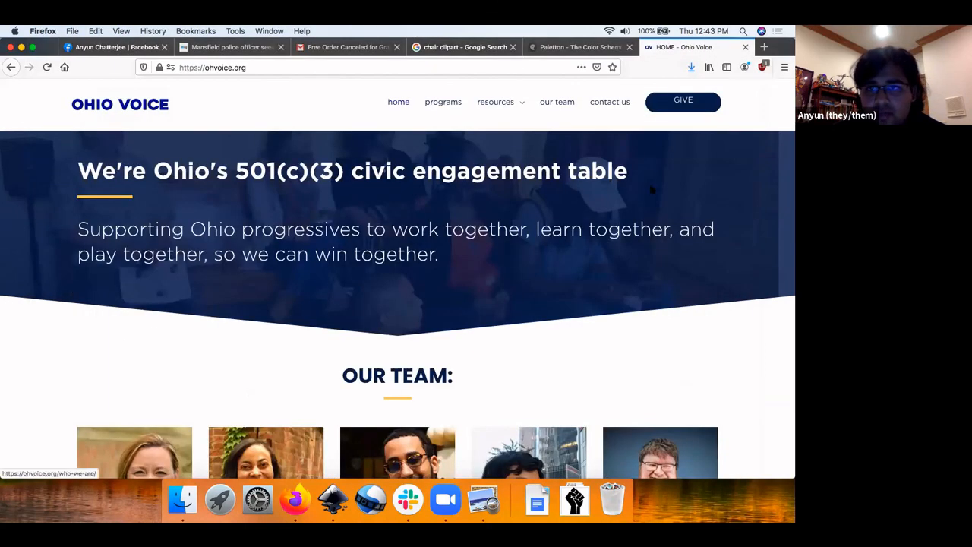
{"action": "left_click", "coordinate": [581, 47]}
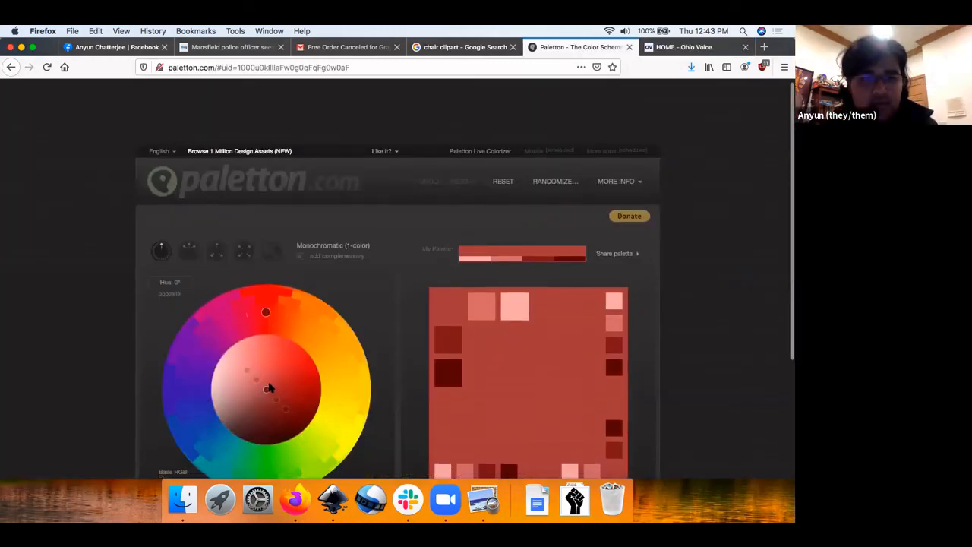
{"action": "scroll", "coordinate": [235, 353], "scroll_direction": "down", "scroll_amount": 3}
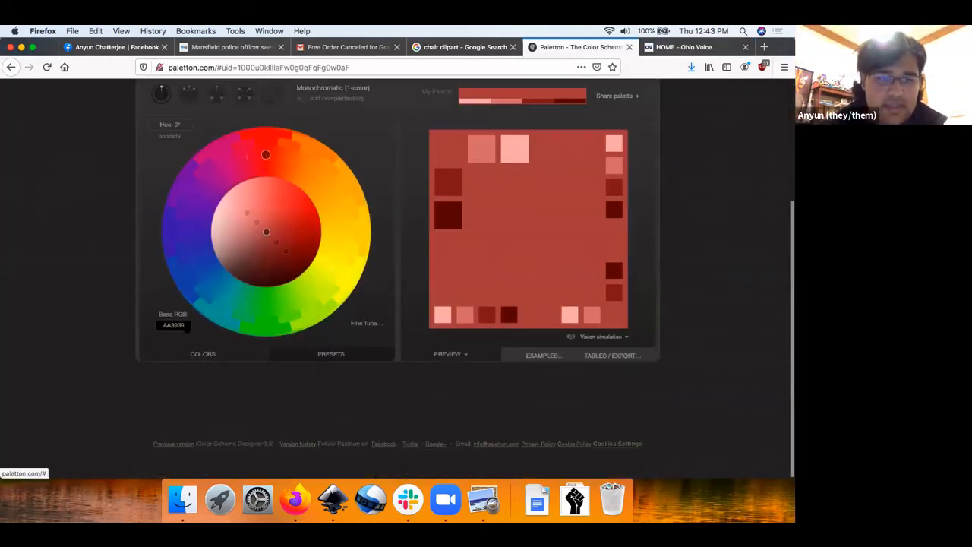
{"action": "left_click", "coordinate": [173, 324]}
{"action": "left_click", "coordinate": [241, 286]}
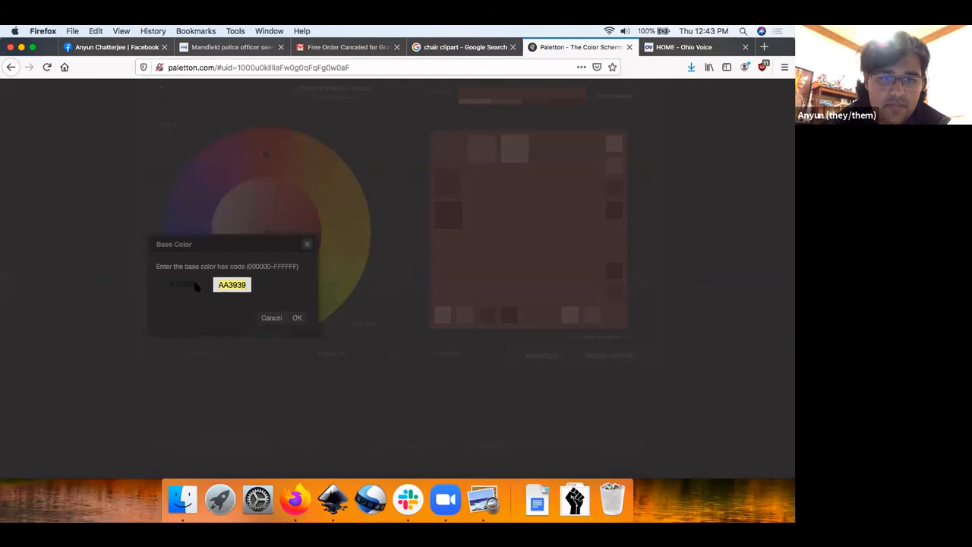
{"action": "type", "text": "000a8a"}
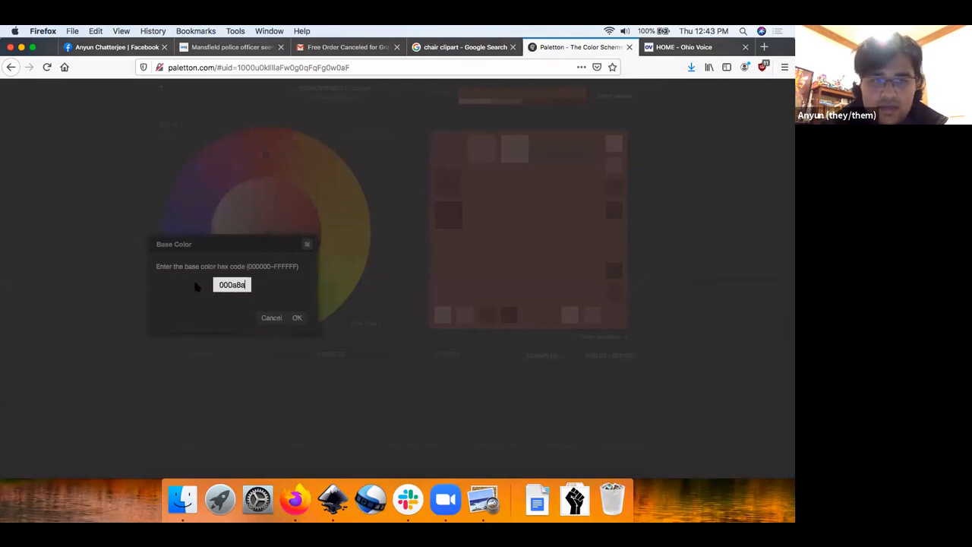
Recheck the sampled logo color in Inkscape and apply 000a8a as the base color in Paletton.
{"action": "key", "text": "ctrl+Up"}
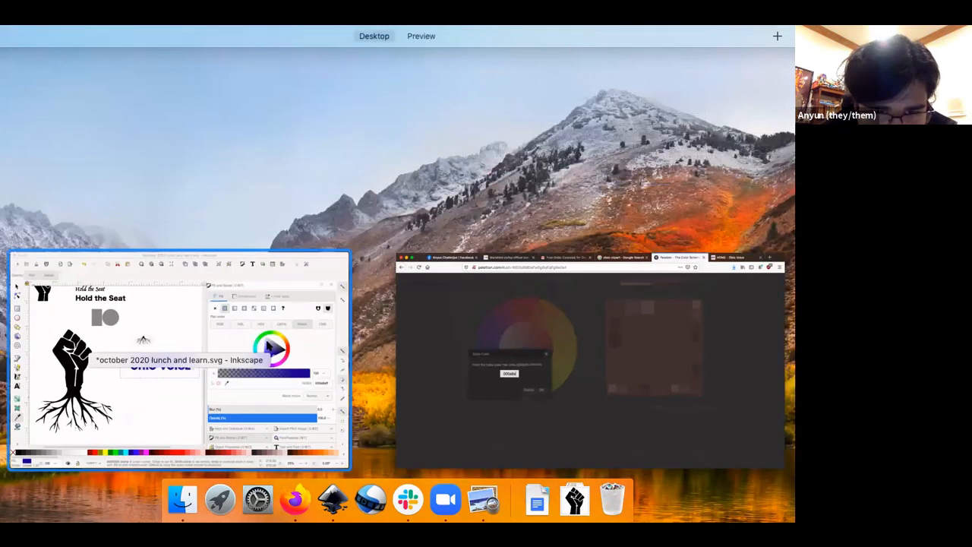
{"action": "left_click", "coordinate": [267, 345]}
{"action": "left_click", "coordinate": [333, 497]}
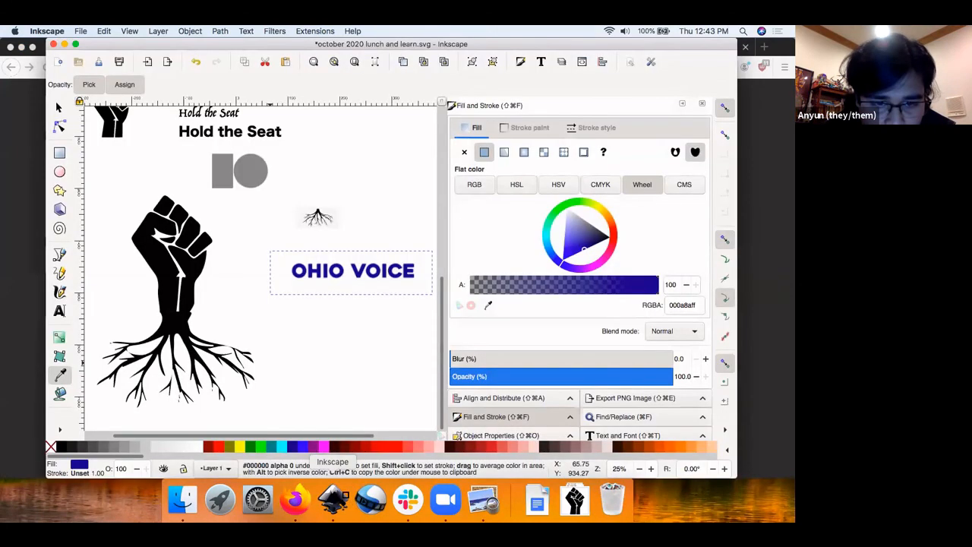
{"action": "left_click", "coordinate": [6, 220]}
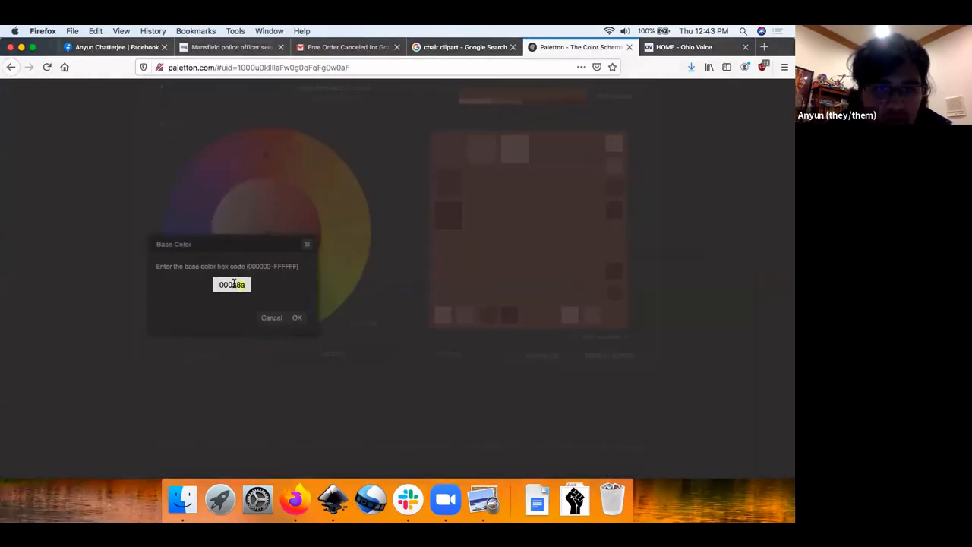
{"action": "key", "text": "BackSpace"}
{"action": "type", "text": "a8a"}
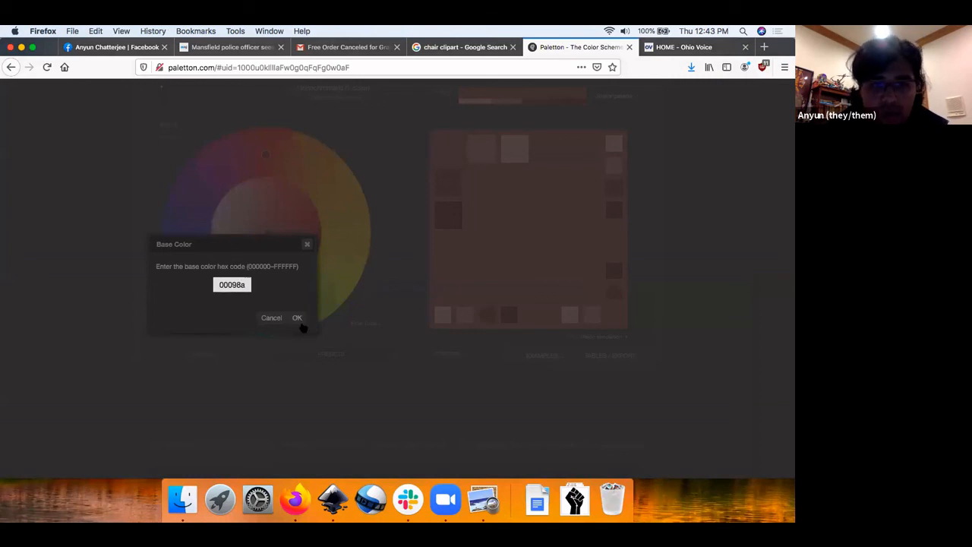
{"action": "left_click", "coordinate": [297, 317]}
{"action": "scroll", "coordinate": [303, 319], "scroll_direction": "up", "scroll_amount": 3}
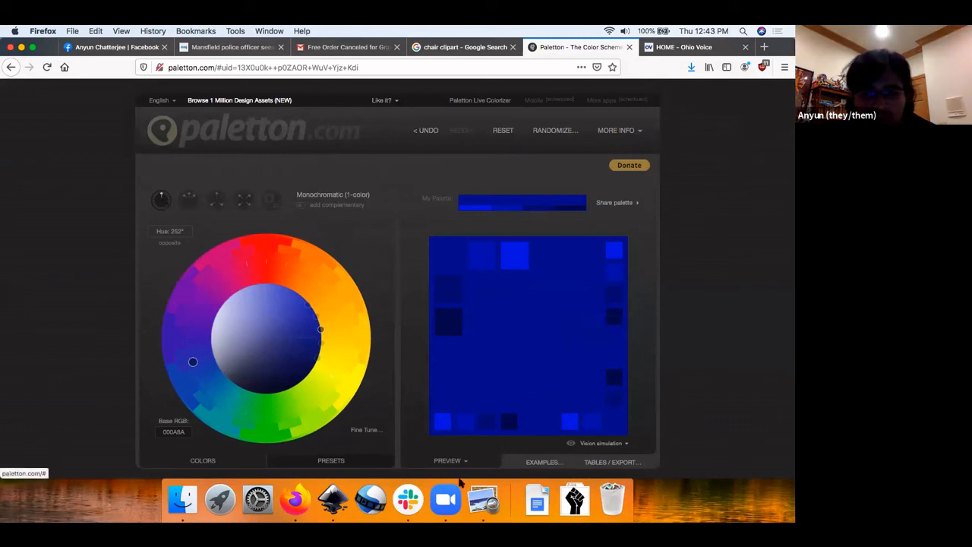
{"action": "left_click", "coordinate": [333, 497]}
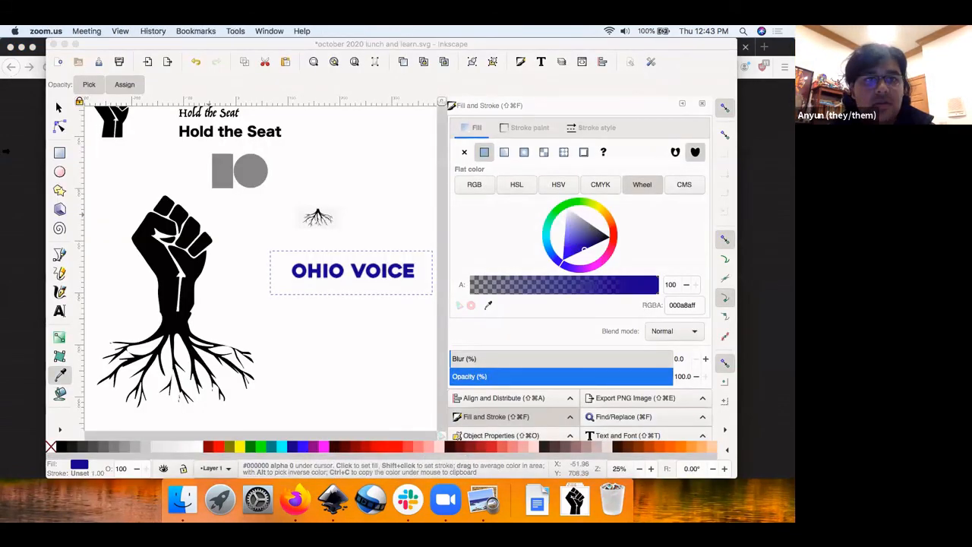
{"action": "left_click", "coordinate": [25, 99]}
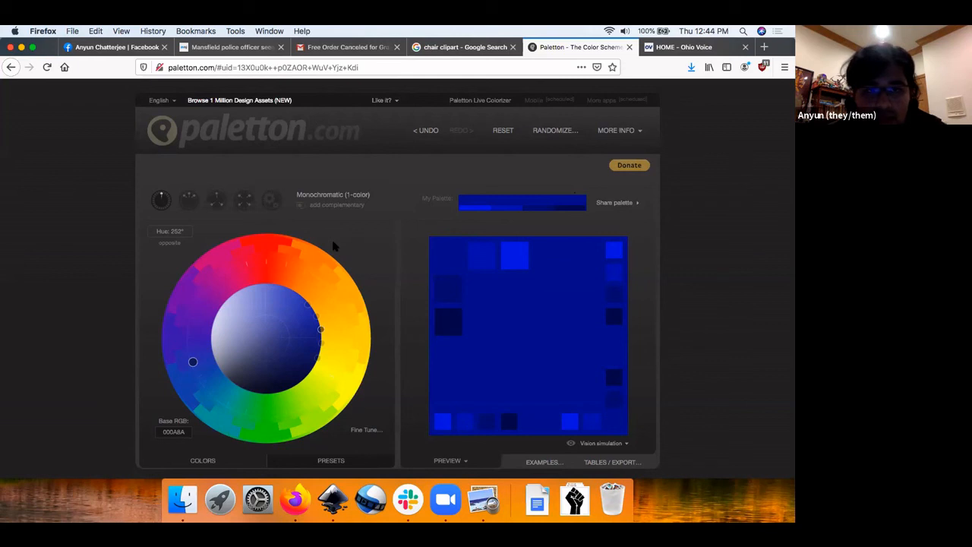
Try the adjacent, triad and tetrad color schemes for the blue base color and lighten the tetrad palette.
{"action": "left_click", "coordinate": [188, 199]}
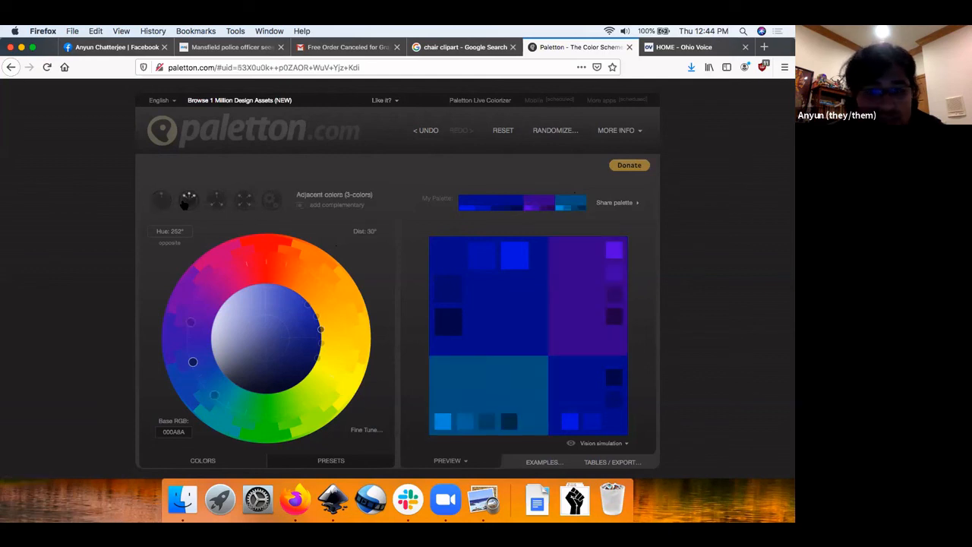
{"action": "left_click", "coordinate": [215, 201]}
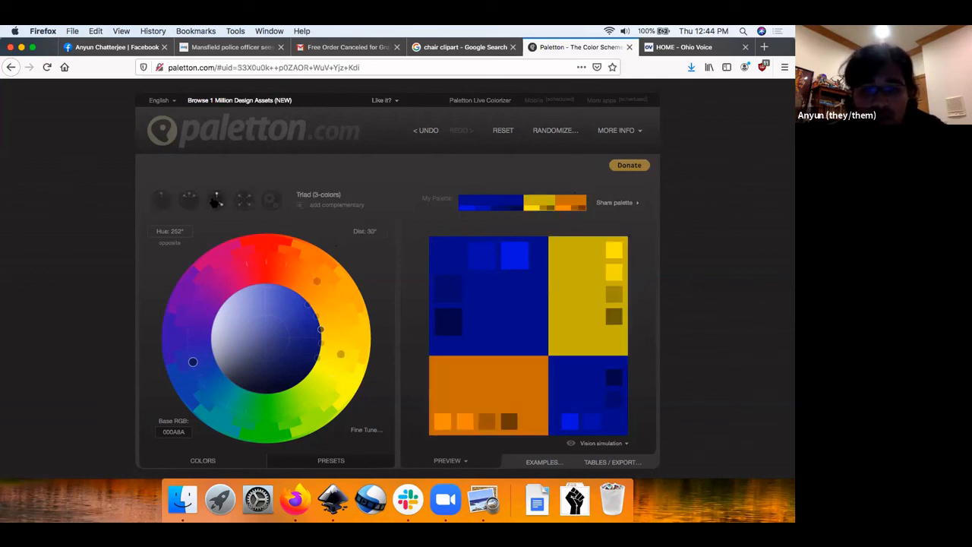
{"action": "left_click", "coordinate": [243, 201]}
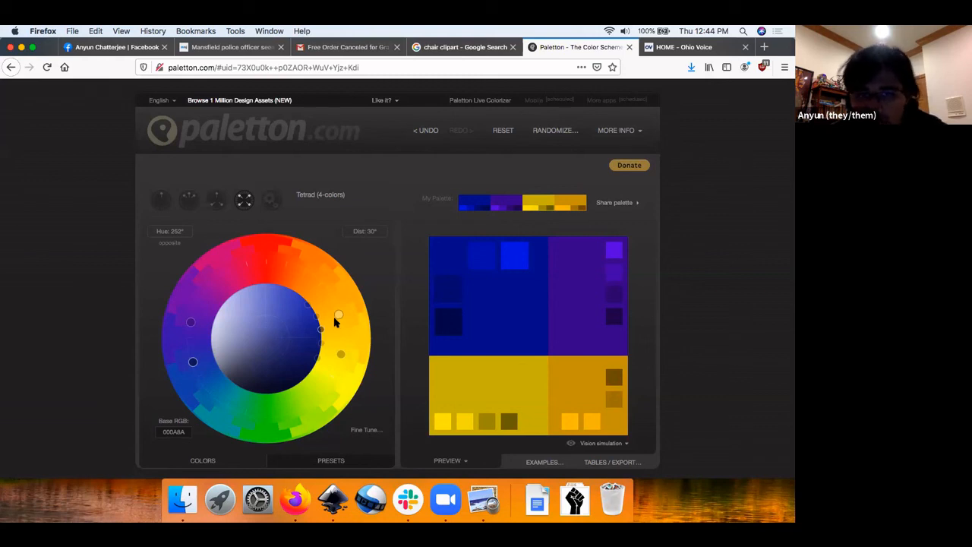
{"action": "mouse_move", "coordinate": [320, 333]}
{"action": "left_mouse_down"}
{"action": "mouse_move", "coordinate": [314, 372]}
{"action": "mouse_move", "coordinate": [322, 342]}
{"action": "mouse_move", "coordinate": [303, 289]}
{"action": "mouse_move", "coordinate": [345, 341]}
{"action": "mouse_move", "coordinate": [315, 306]}
{"action": "mouse_move", "coordinate": [345, 356]}
{"action": "mouse_move", "coordinate": [314, 386]}
{"action": "mouse_move", "coordinate": [314, 303]}
{"action": "mouse_move", "coordinate": [296, 304]}
{"action": "mouse_move", "coordinate": [316, 325]}
{"action": "left_mouse_up"}
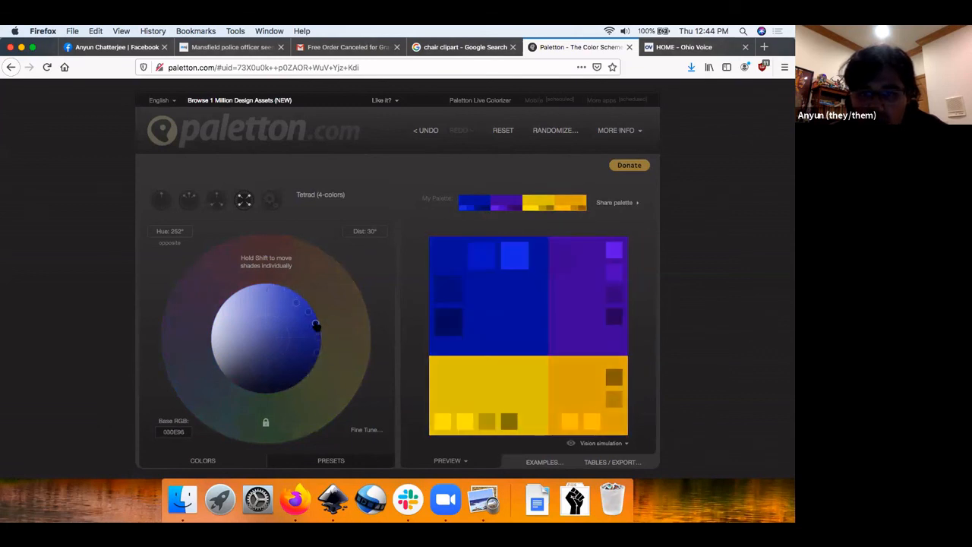
Choose the Triad (3-colors) scheme and darken its shades to a base RGB of 010A77.
{"action": "left_click", "coordinate": [216, 199]}
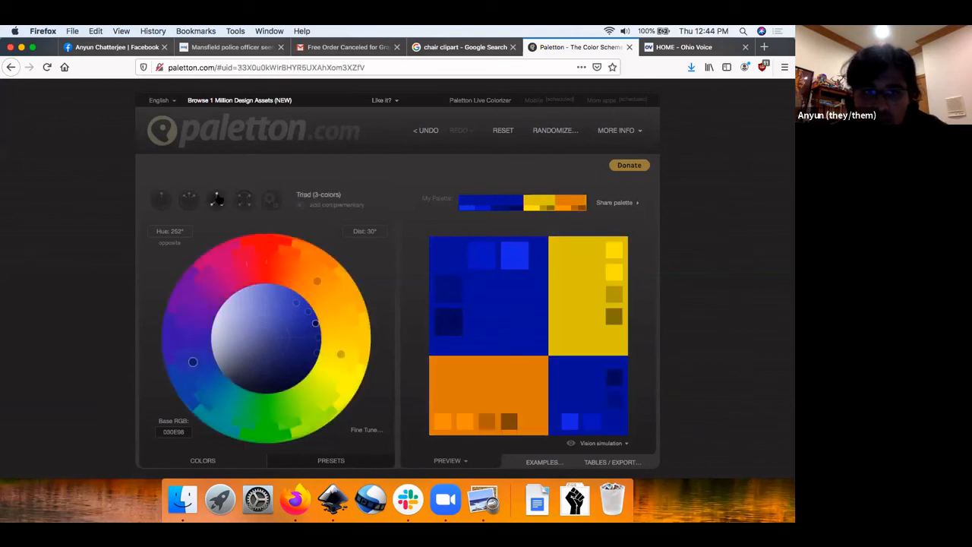
{"action": "left_click_drag", "start_coordinate": [315, 325], "coordinate": [321, 342]}
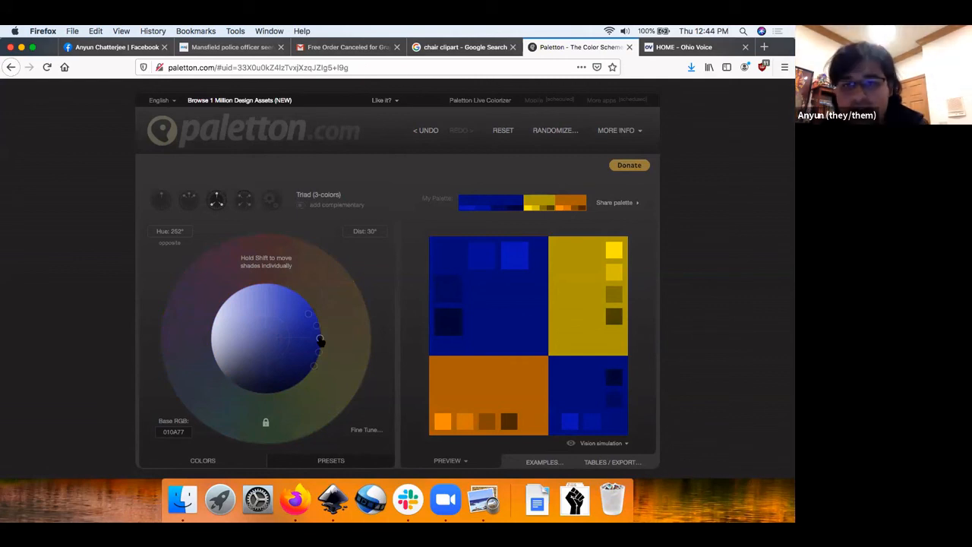
{"action": "left_click_drag", "start_coordinate": [321, 342], "coordinate": [320, 341]}
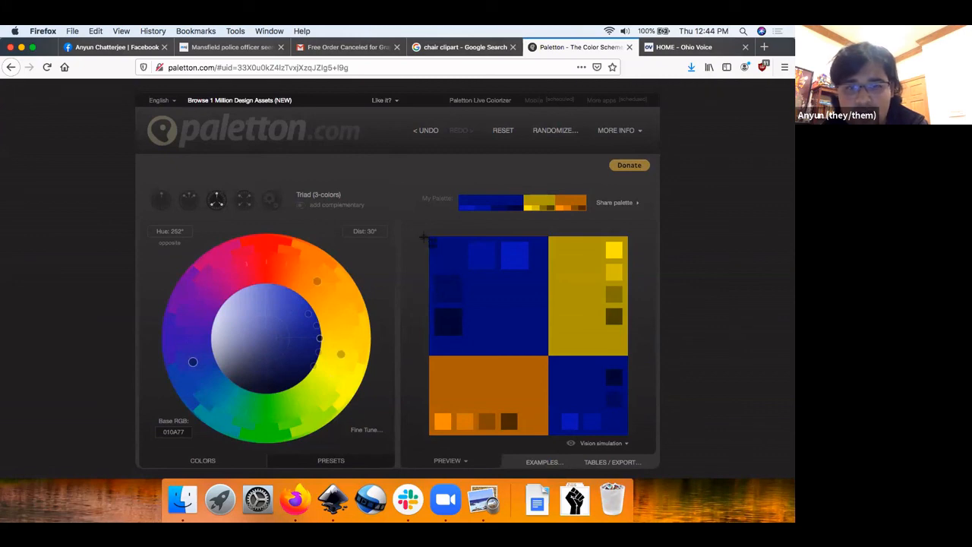
Capture a screenshot of the triad palette preview and import it into the Inkscape document as an embedded image.
{"action": "left_click_drag", "start_coordinate": [423, 233], "coordinate": [640, 442]}
{"action": "left_click", "coordinate": [333, 499]}
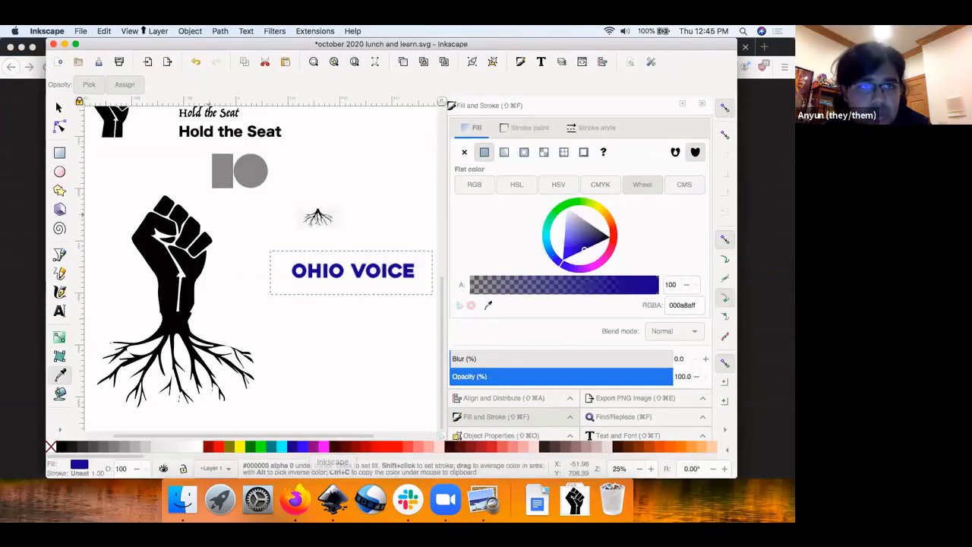
{"action": "left_click", "coordinate": [80, 30]}
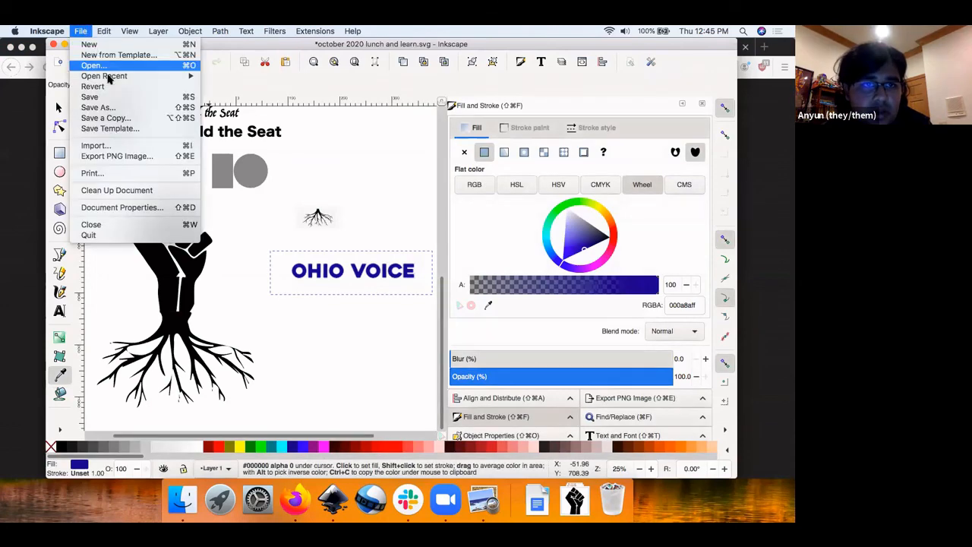
{"action": "left_click", "coordinate": [94, 145]}
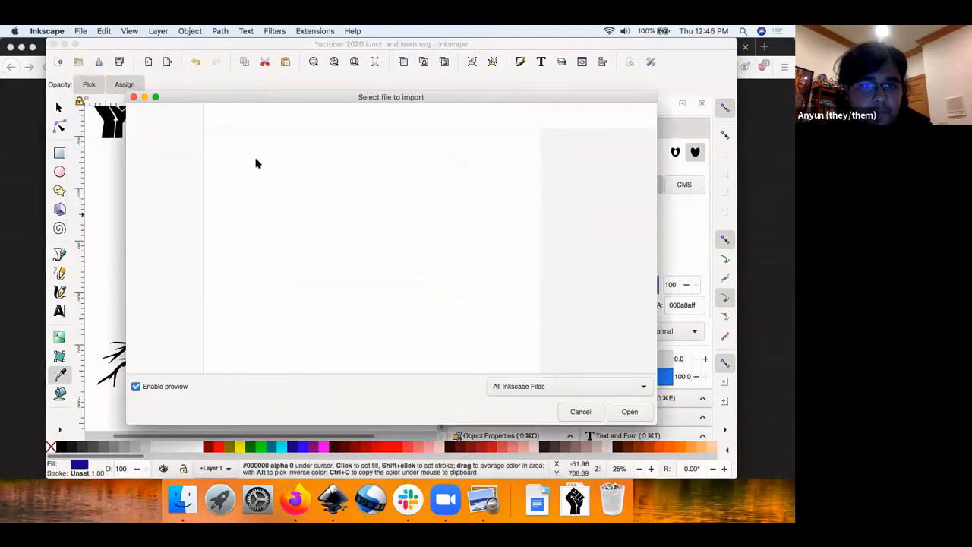
{"action": "left_click", "coordinate": [629, 411]}
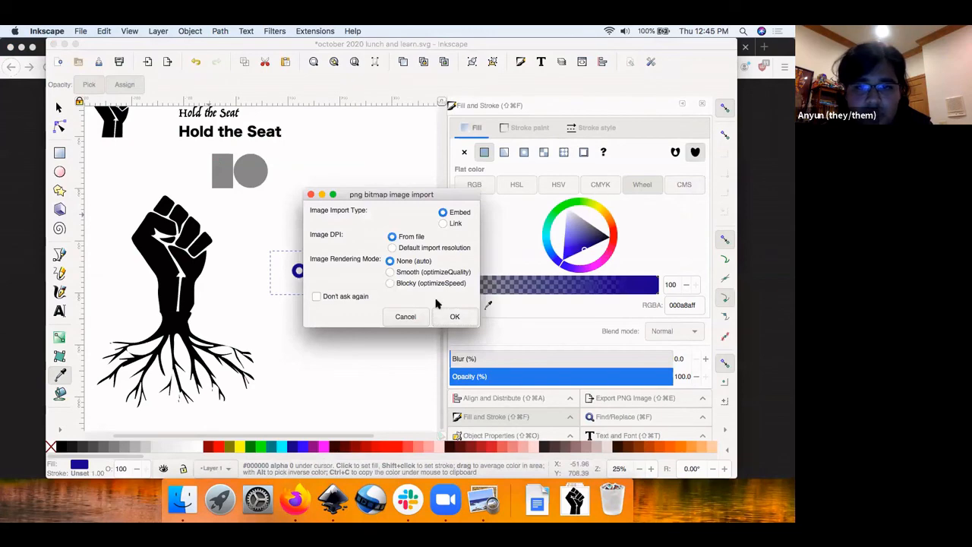
{"action": "left_click", "coordinate": [454, 316]}
Place the imported triad palette image directly beneath the Colors heading.
{"action": "scroll", "coordinate": [316, 275], "scroll_direction": "up", "scroll_amount": 3}
{"action": "scroll", "coordinate": [316, 275], "scroll_direction": "left", "scroll_amount": 3}
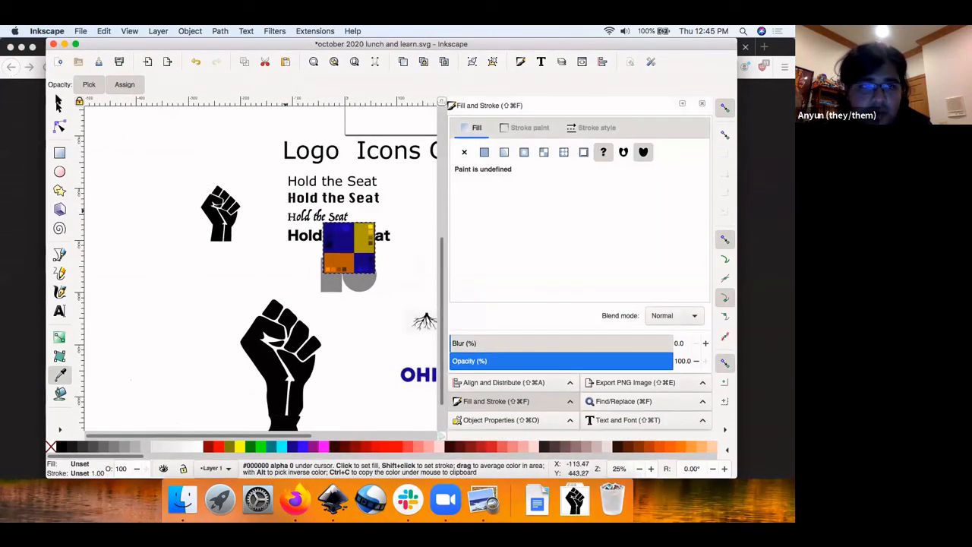
{"action": "left_click", "coordinate": [59, 107]}
{"action": "scroll", "coordinate": [361, 260], "scroll_direction": "right", "scroll_amount": 3}
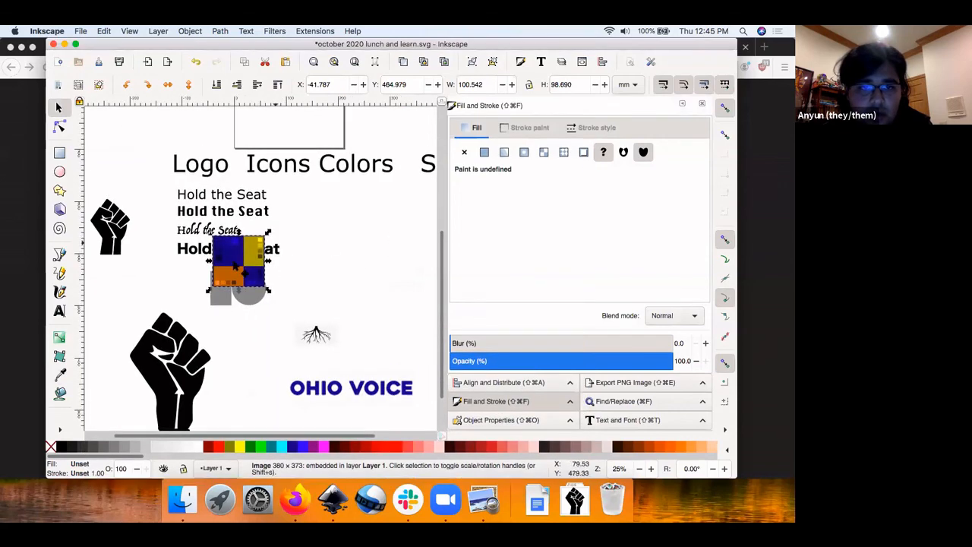
{"action": "left_click_drag", "start_coordinate": [243, 260], "coordinate": [363, 216]}
Delete the Hold the Seat font samples, the gray shapes, the small roots drawing and the OHIO VOICE text.
{"action": "left_click_drag", "start_coordinate": [159, 182], "coordinate": [426, 431]}
{"action": "key", "text": "Delete"}
{"action": "key", "text": "Delete"}
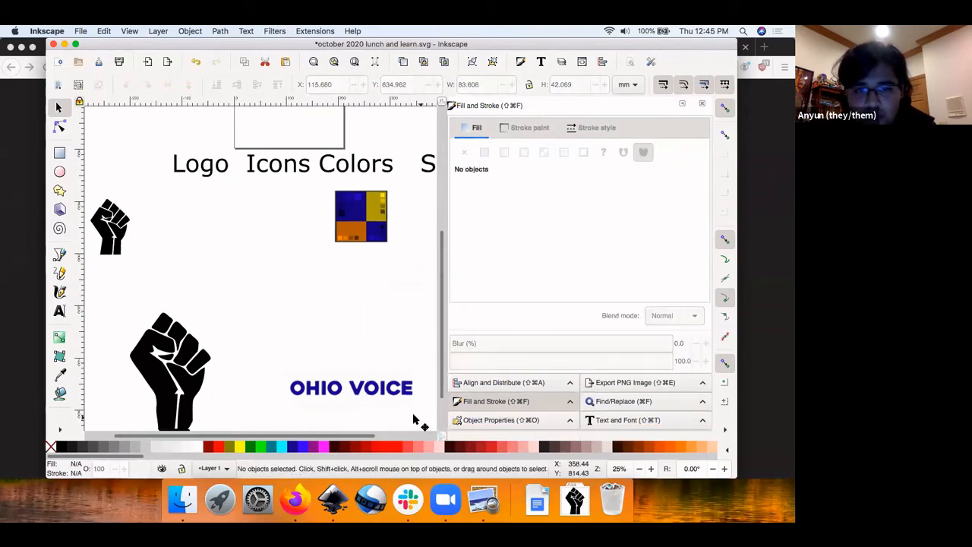
{"action": "left_click", "coordinate": [390, 391]}
{"action": "key", "text": "Delete"}
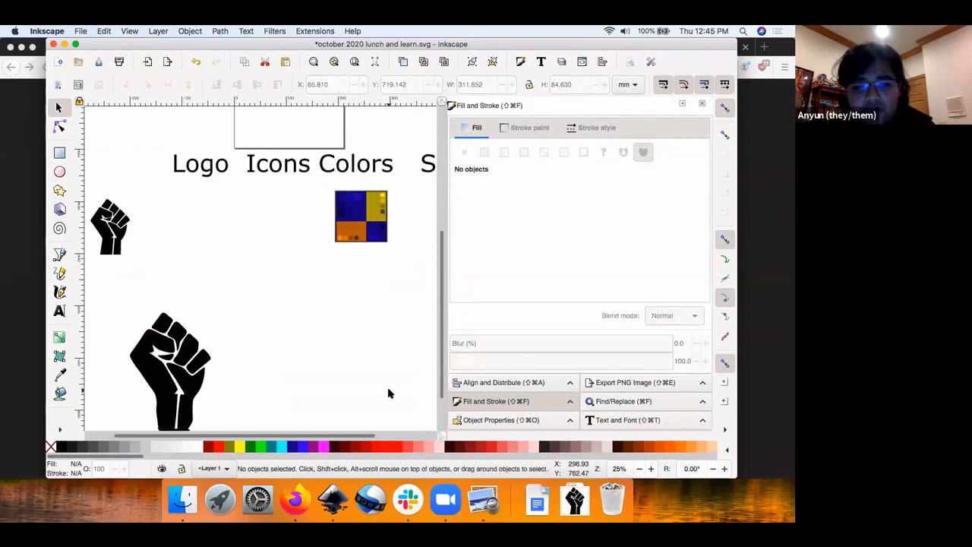
Move the small fist below the palette, position the rooted fist beneath the Logo heading and scale it to about 222 by 299 mm.
{"action": "left_click_drag", "start_coordinate": [110, 227], "coordinate": [397, 345]}
{"action": "left_click_drag", "start_coordinate": [161, 340], "coordinate": [198, 210]}
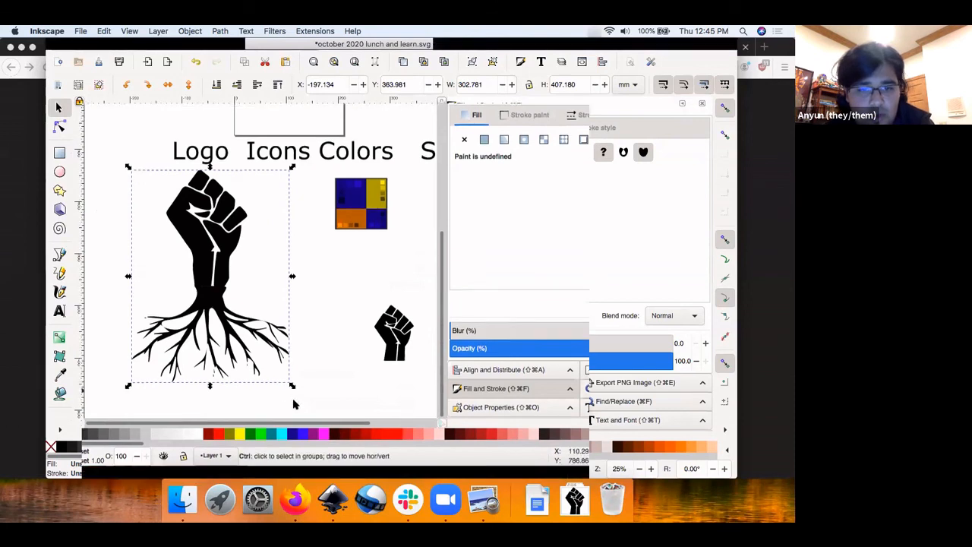
{"action": "left_click_drag", "start_coordinate": [291, 397], "coordinate": [265, 366]}
{"action": "left_click_drag", "start_coordinate": [251, 352], "coordinate": [251, 351]}
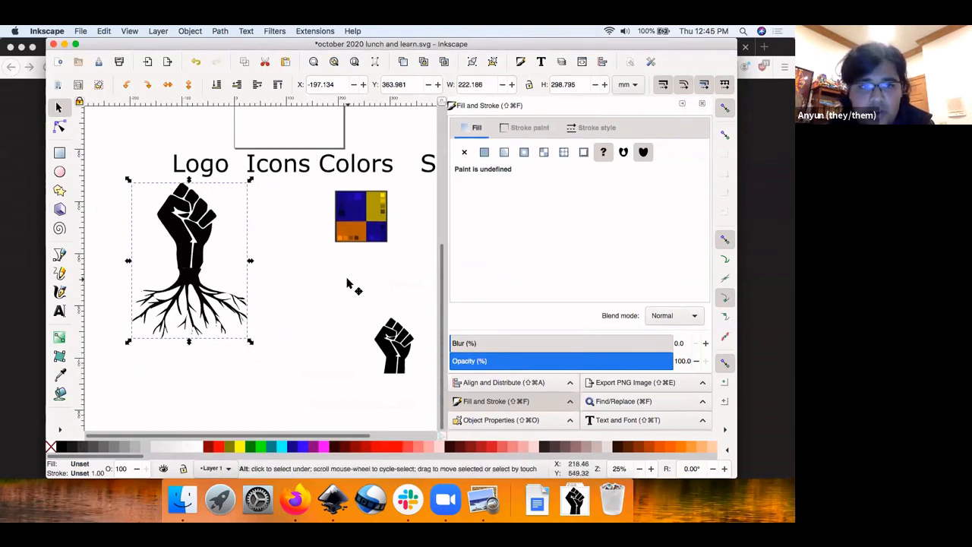
Duplicate the rooted fist, place the copy below the Icons heading, and fill it with the palette's yellow ac9900, then its orange ac5f00.
{"action": "key", "text": "super+d"}
{"action": "left_click_drag", "start_coordinate": [204, 248], "coordinate": [331, 349]}
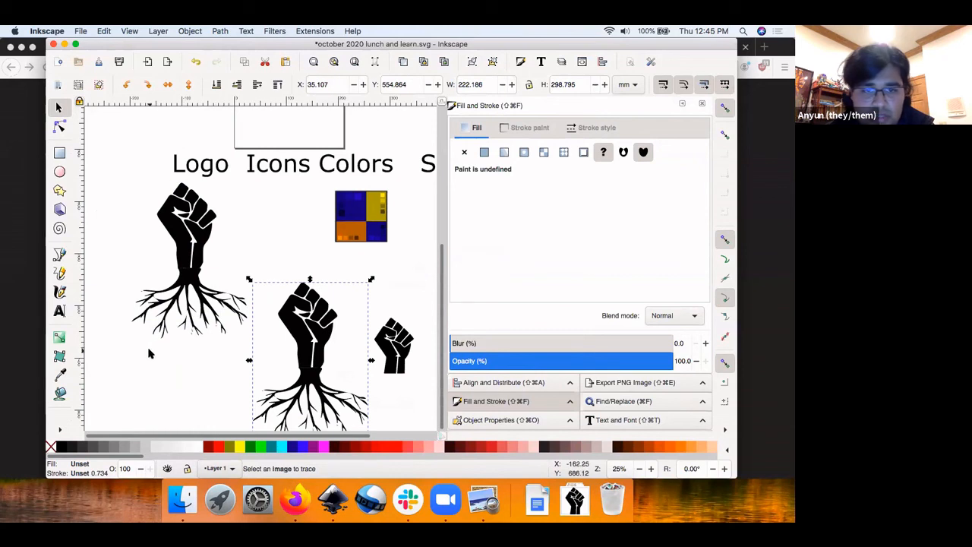
{"action": "left_click", "coordinate": [59, 373]}
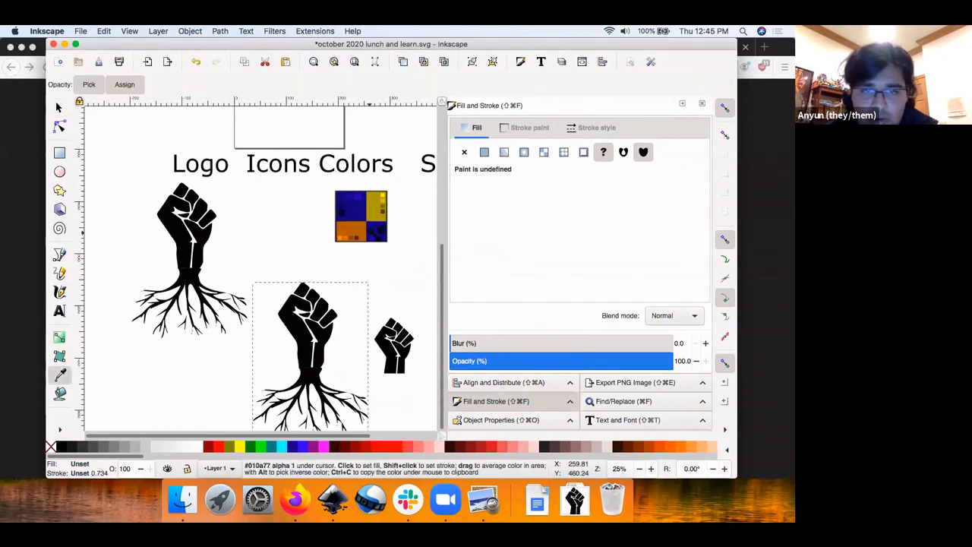
{"action": "left_click", "coordinate": [371, 220]}
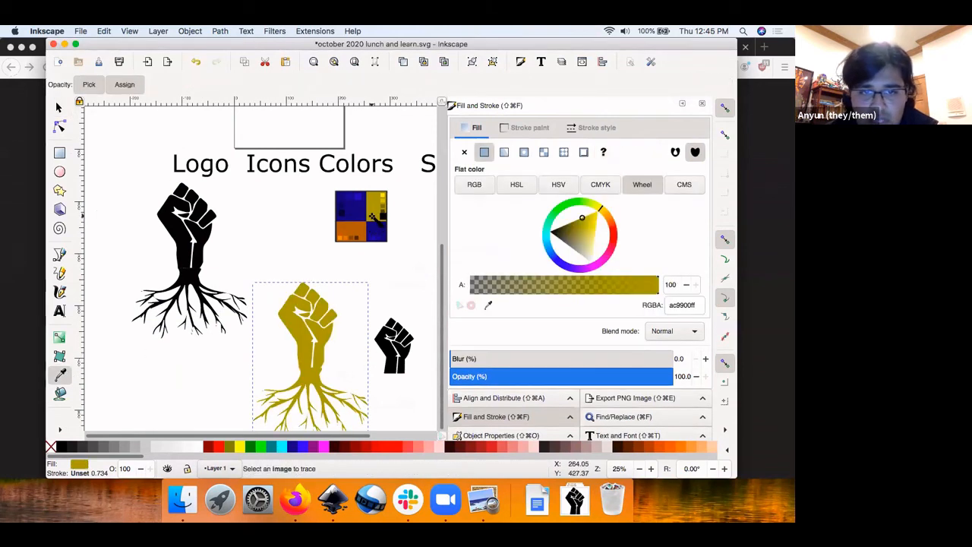
{"action": "left_click", "coordinate": [357, 236]}
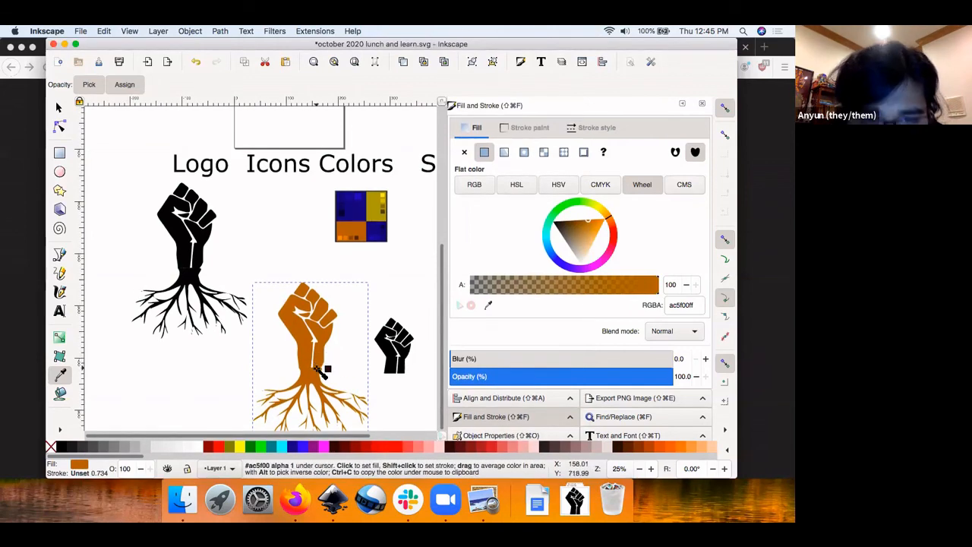
Move the small black fist image to just below the black rooted-fist logo.
{"action": "key", "text": "s"}
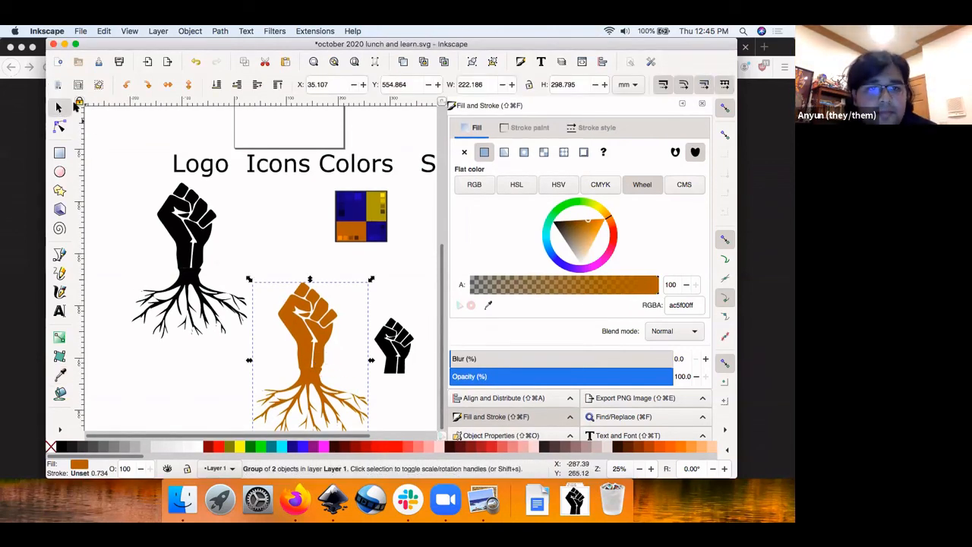
{"action": "left_click", "coordinate": [393, 346]}
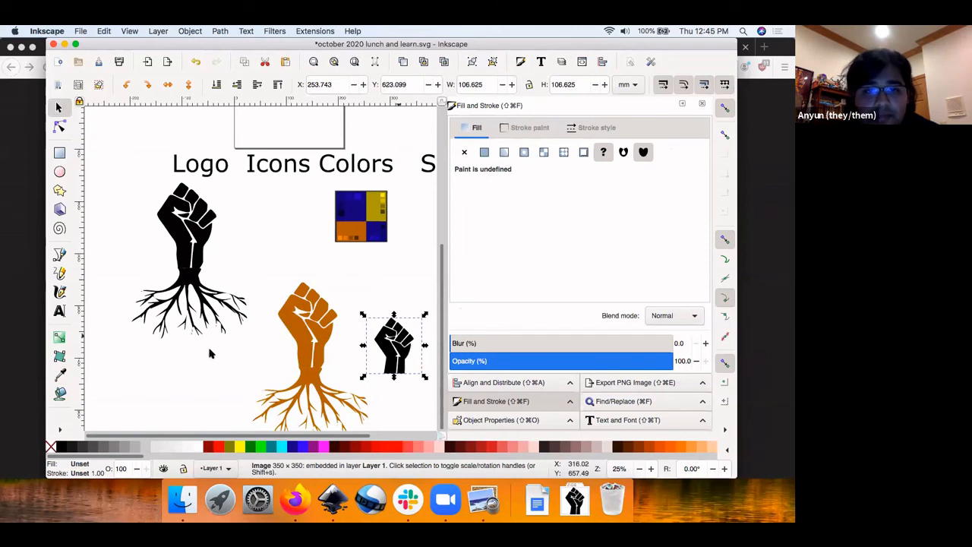
{"action": "left_click_drag", "start_coordinate": [393, 345], "coordinate": [172, 361]}
Draw a rectangle about 213 by 209 mm under the Sizes heading and raise its opacity to 100%.
{"action": "scroll", "coordinate": [172, 361], "scroll_direction": "right", "scroll_amount": 5}
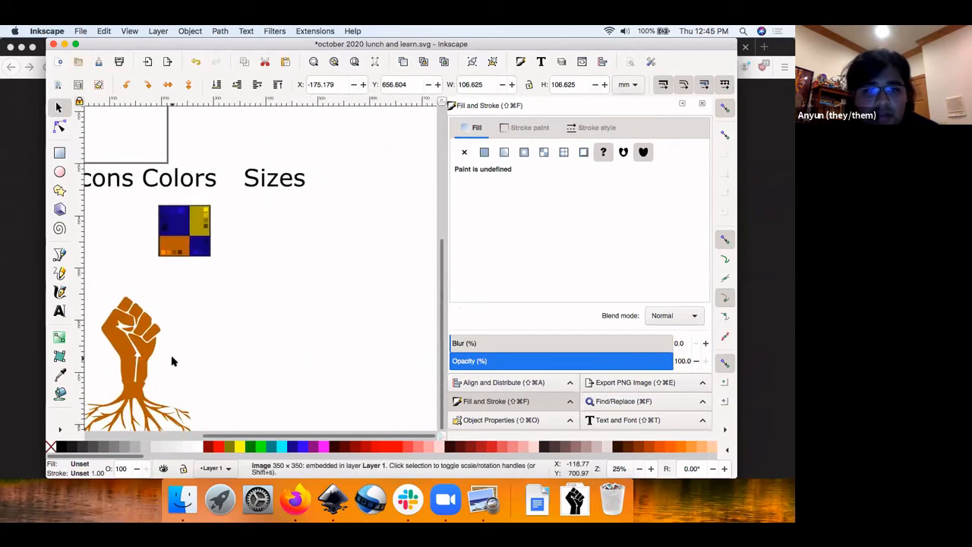
{"action": "scroll", "coordinate": [171, 361], "scroll_direction": "left", "scroll_amount": 1}
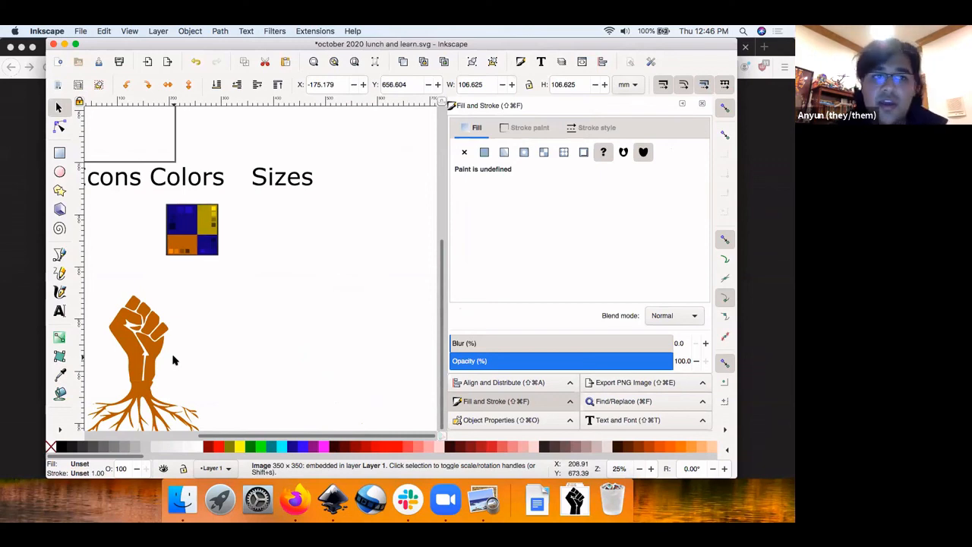
{"action": "left_click", "coordinate": [59, 153]}
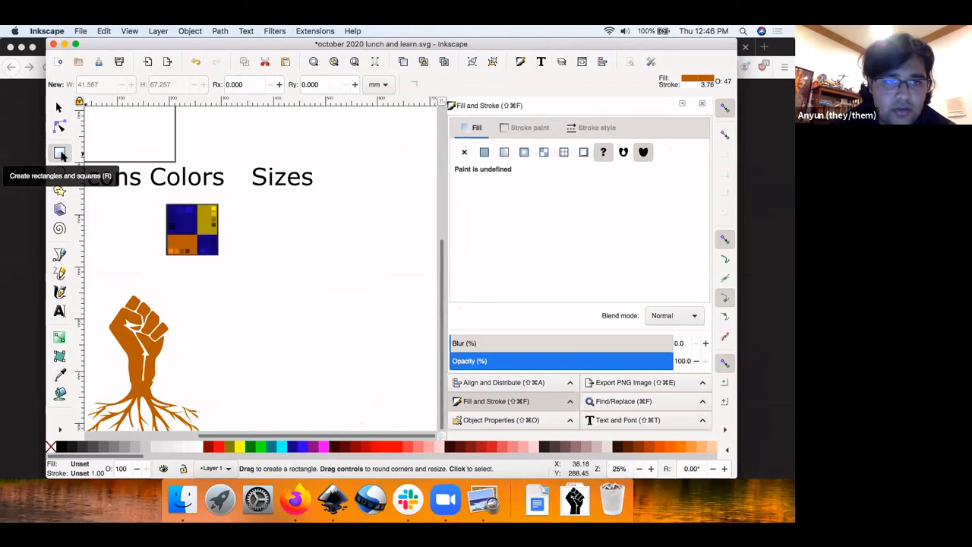
{"action": "left_click_drag", "start_coordinate": [268, 204], "coordinate": [379, 311]}
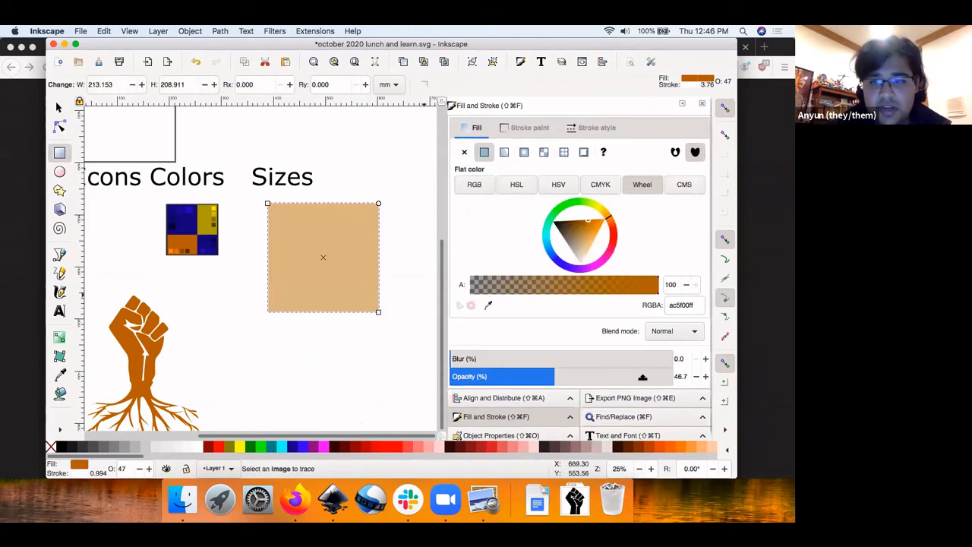
{"action": "left_click_drag", "start_coordinate": [642, 376], "coordinate": [702, 378]}
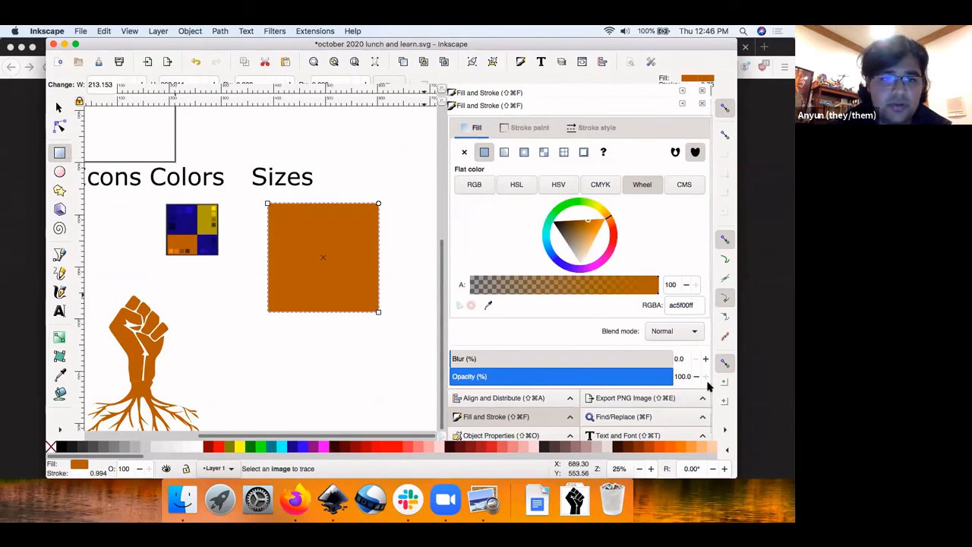
Set the orange rectangle's width to 1920 mm and its height to 1005 mm.
{"action": "left_click", "coordinate": [60, 152]}
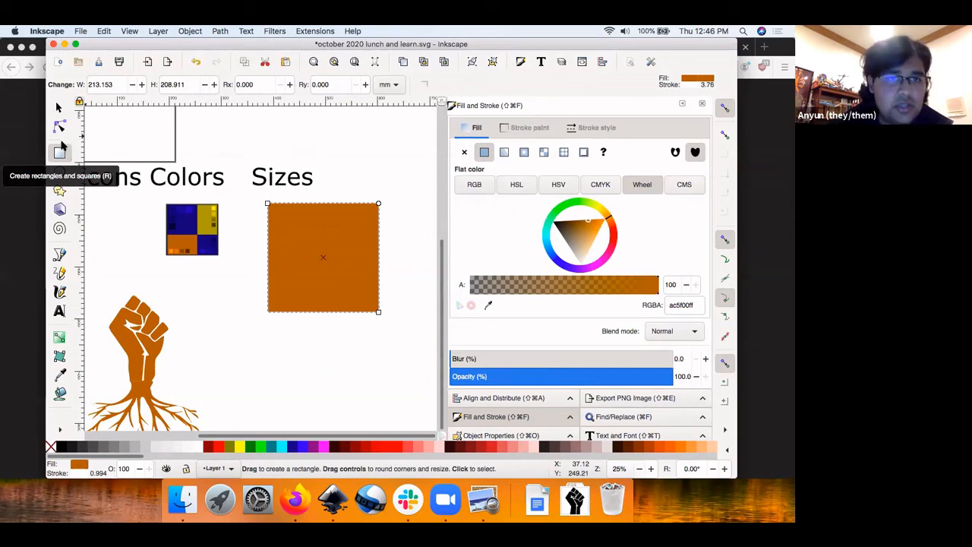
{"action": "left_click", "coordinate": [118, 85]}
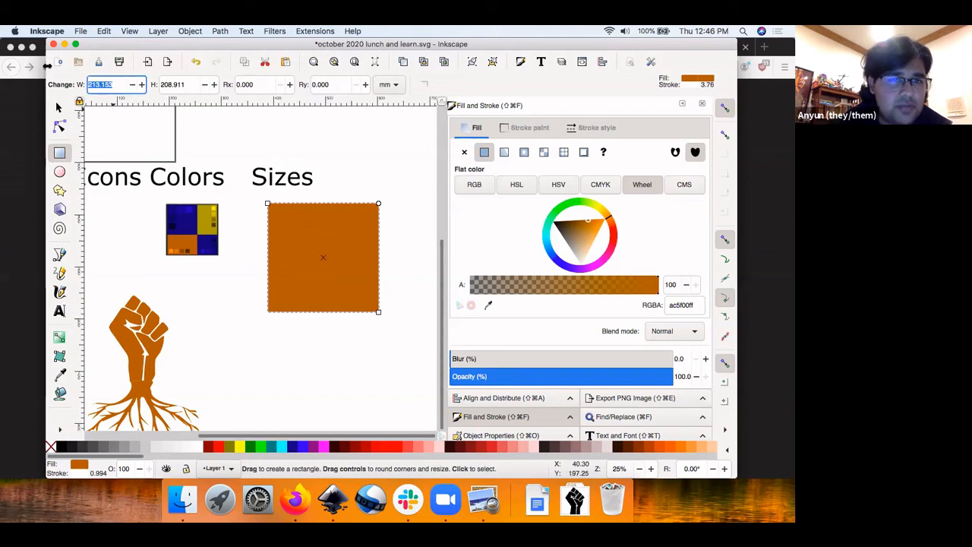
{"action": "type", "text": "1920"}
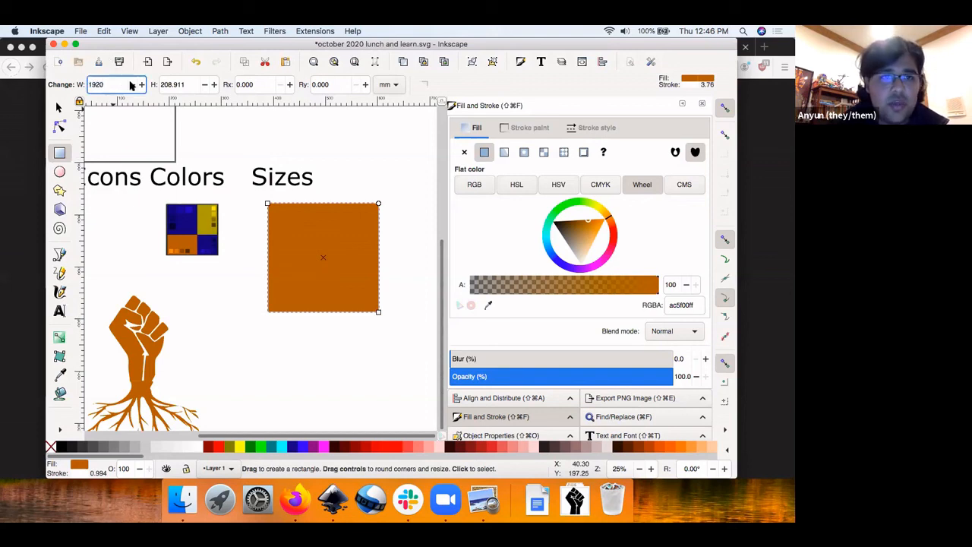
{"action": "key", "text": "Tab"}
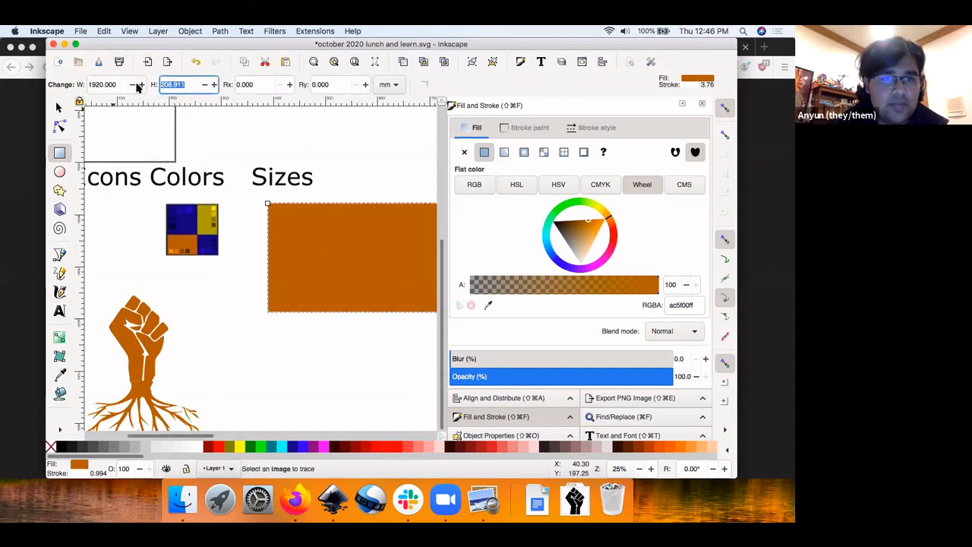
{"action": "type", "text": "10"}
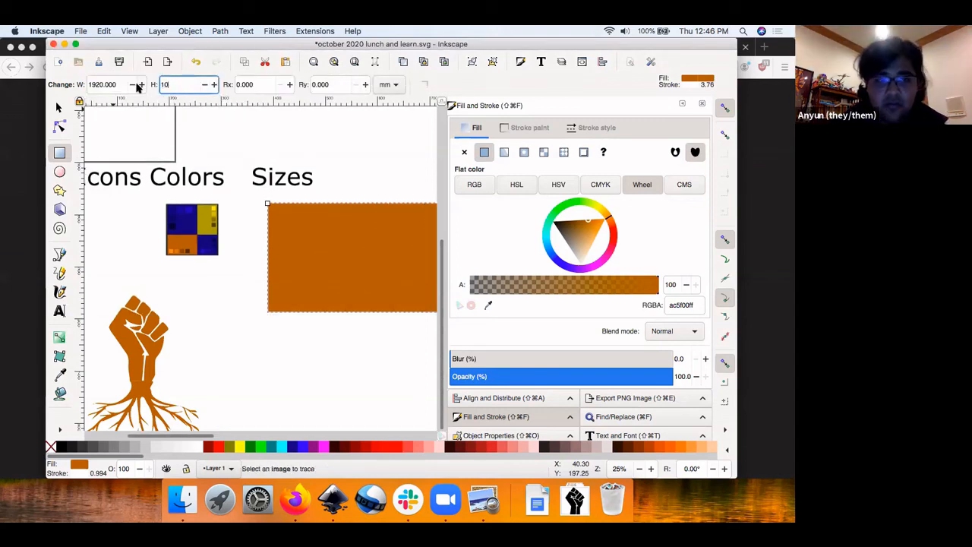
{"action": "type", "text": "05"}
{"action": "key", "text": "Return"}
{"action": "scroll", "coordinate": [225, 199], "scroll_direction": "right", "scroll_amount": 5}
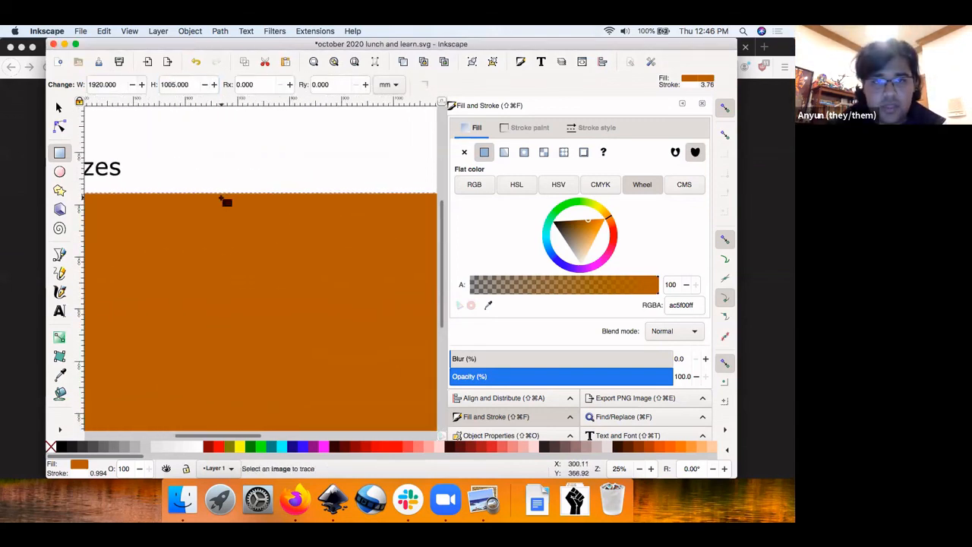
{"action": "scroll", "coordinate": [225, 200], "scroll_direction": "down", "scroll_amount": 6}
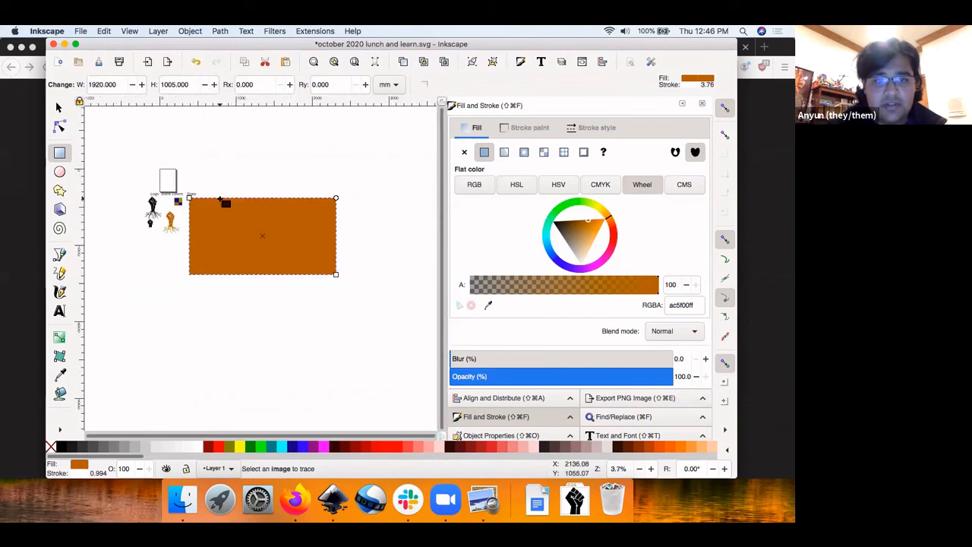
{"action": "scroll", "coordinate": [226, 201], "scroll_direction": "down", "scroll_amount": 1}
{"action": "scroll", "coordinate": [225, 202], "scroll_direction": "up", "scroll_amount": 3}
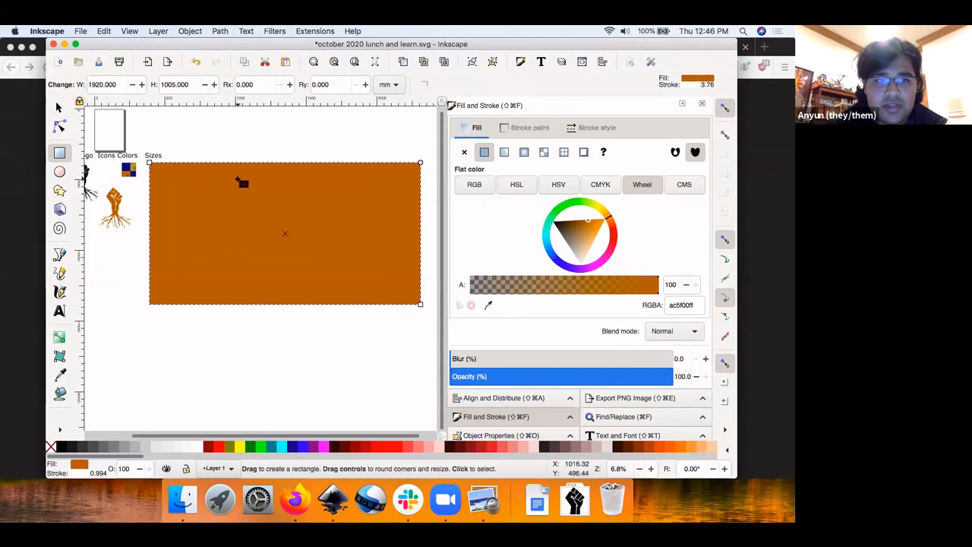
Switch the rectangle's units to px and set its width to 1920 and its height to 1005.
{"action": "left_click", "coordinate": [395, 90]}
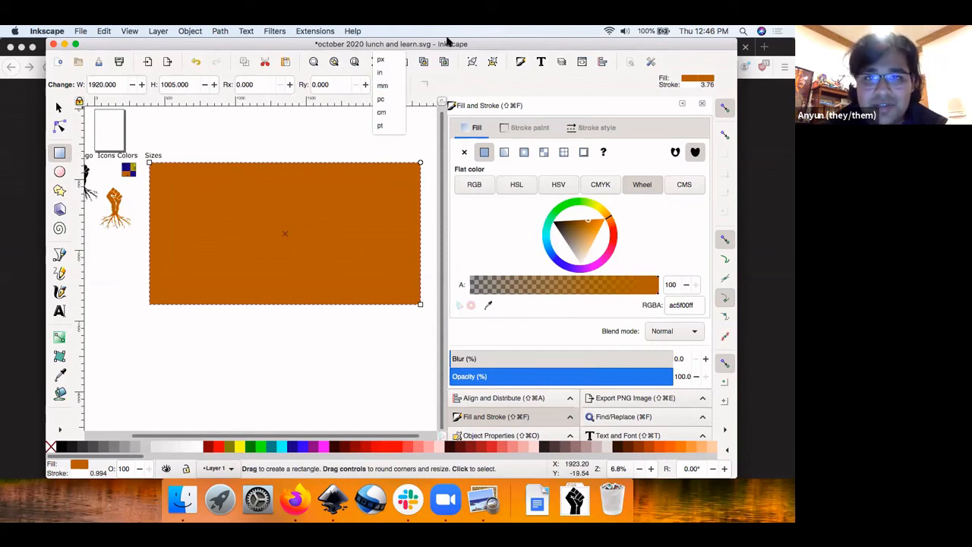
{"action": "left_click", "coordinate": [384, 85]}
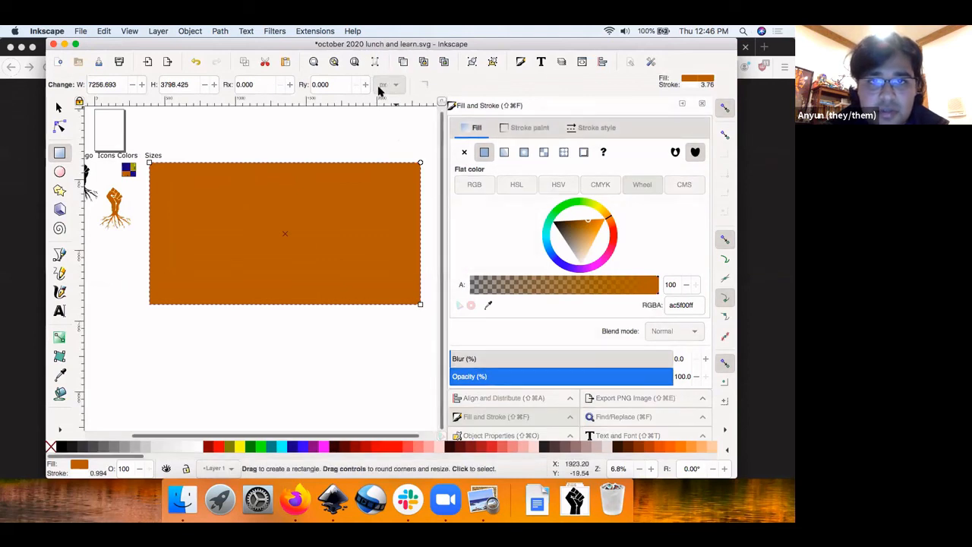
{"action": "left_click", "coordinate": [382, 86]}
{"action": "left_click", "coordinate": [382, 91]}
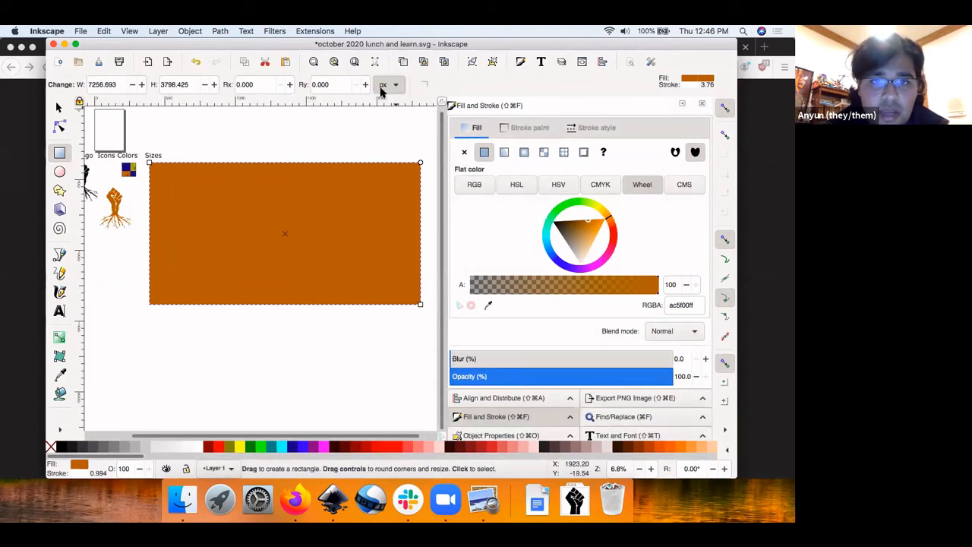
{"action": "left_click", "coordinate": [114, 85]}
{"action": "type", "text": "192"}
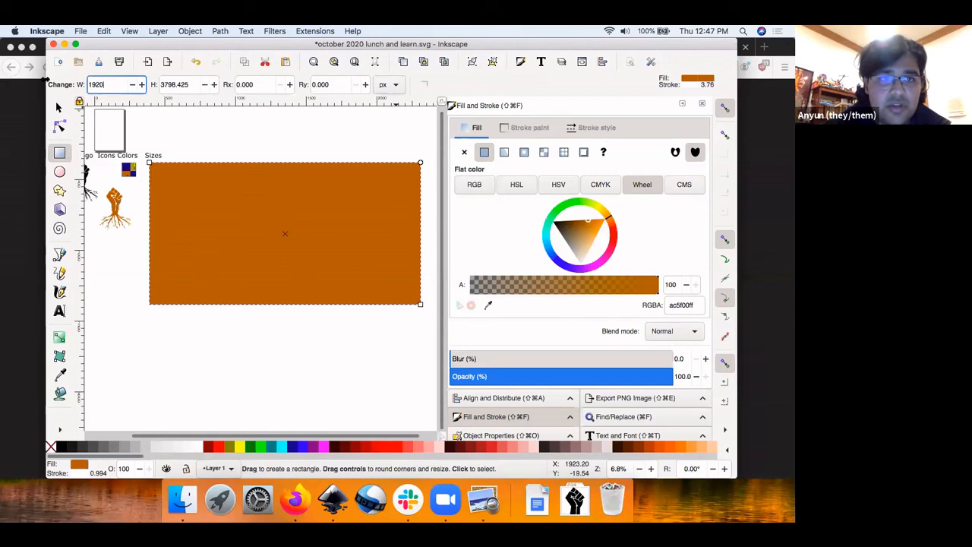
{"action": "type", "text": "0"}
{"action": "key", "text": "Tab"}
{"action": "type", "text": "100"}
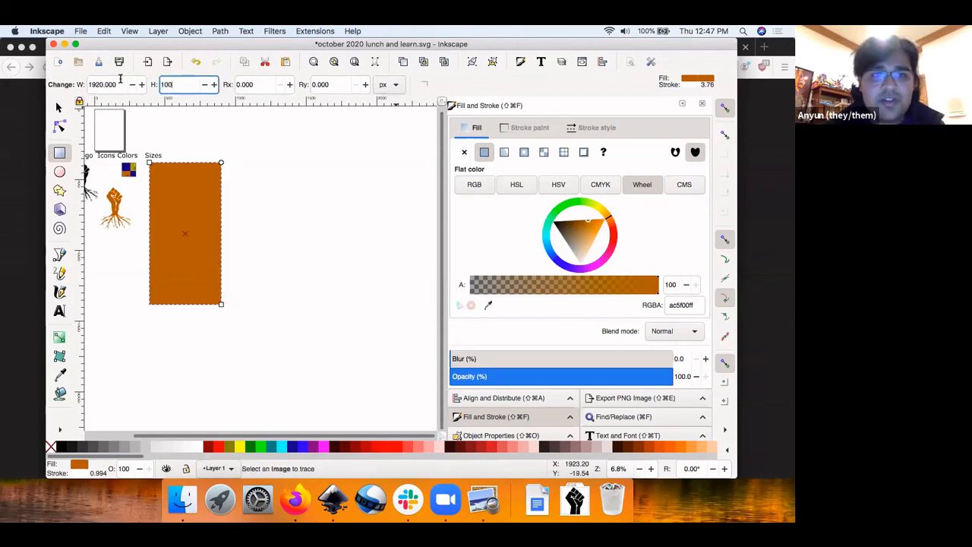
{"action": "type", "text": "5"}
{"action": "key", "text": "Return"}
Add the text "FACEBOOK: 1920 x 1005 p" below the orange rectangle.
{"action": "scroll", "coordinate": [213, 162], "scroll_direction": "left", "scroll_amount": 3}
{"action": "scroll", "coordinate": [214, 162], "scroll_direction": "up", "scroll_amount": 2}
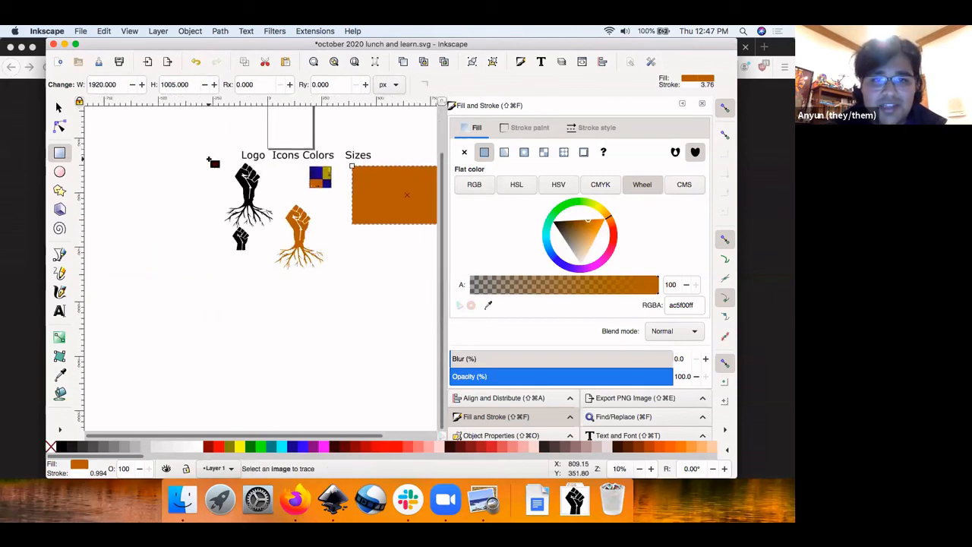
{"action": "scroll", "coordinate": [208, 159], "scroll_direction": "up", "scroll_amount": 1}
{"action": "scroll", "coordinate": [208, 159], "scroll_direction": "right", "scroll_amount": 10}
{"action": "scroll", "coordinate": [209, 159], "scroll_direction": "left", "scroll_amount": 10}
{"action": "scroll", "coordinate": [208, 159], "scroll_direction": "right", "scroll_amount": 4}
{"action": "scroll", "coordinate": [209, 159], "scroll_direction": "up", "scroll_amount": 2}
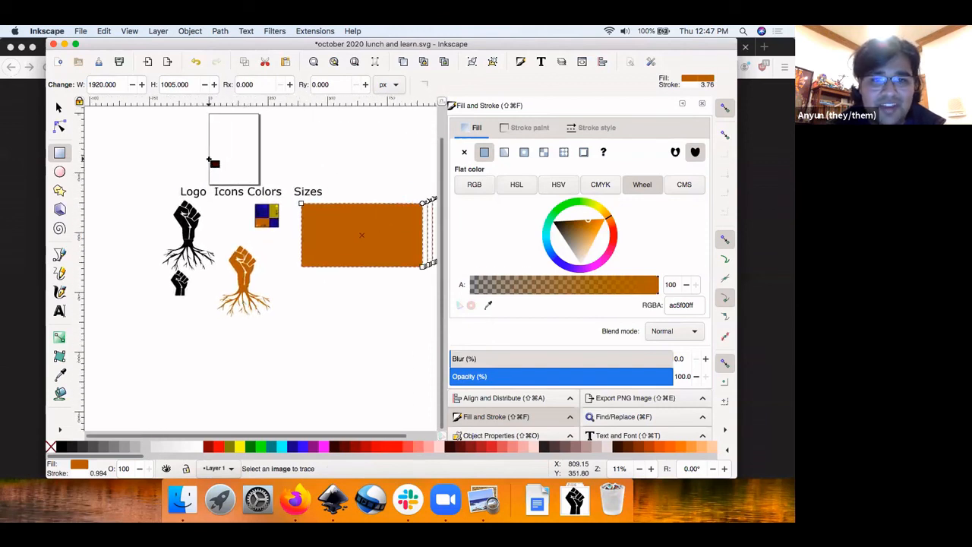
{"action": "scroll", "coordinate": [209, 158], "scroll_direction": "right", "scroll_amount": 2}
{"action": "scroll", "coordinate": [208, 159], "scroll_direction": "up", "scroll_amount": 2}
{"action": "scroll", "coordinate": [209, 159], "scroll_direction": "right", "scroll_amount": 2}
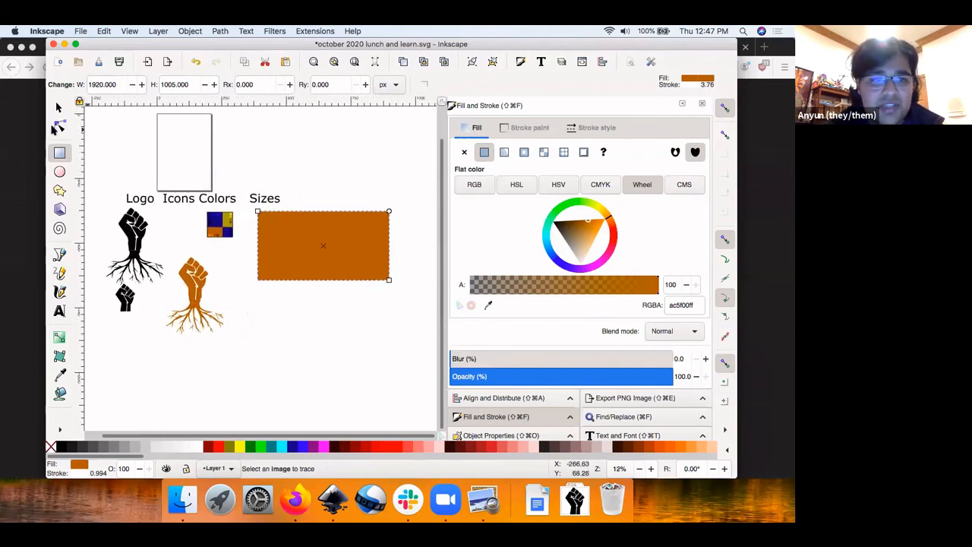
{"action": "left_click", "coordinate": [59, 310]}
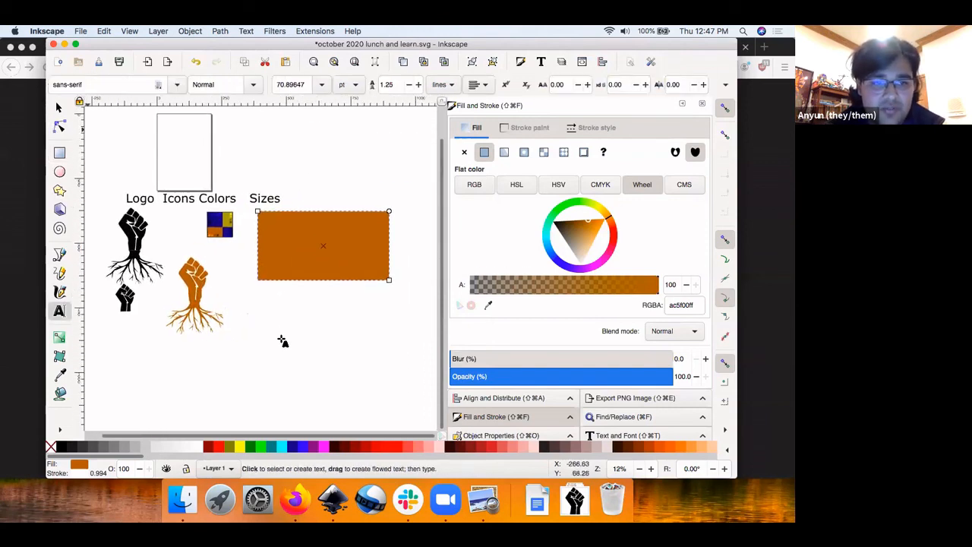
{"action": "left_click", "coordinate": [278, 302]}
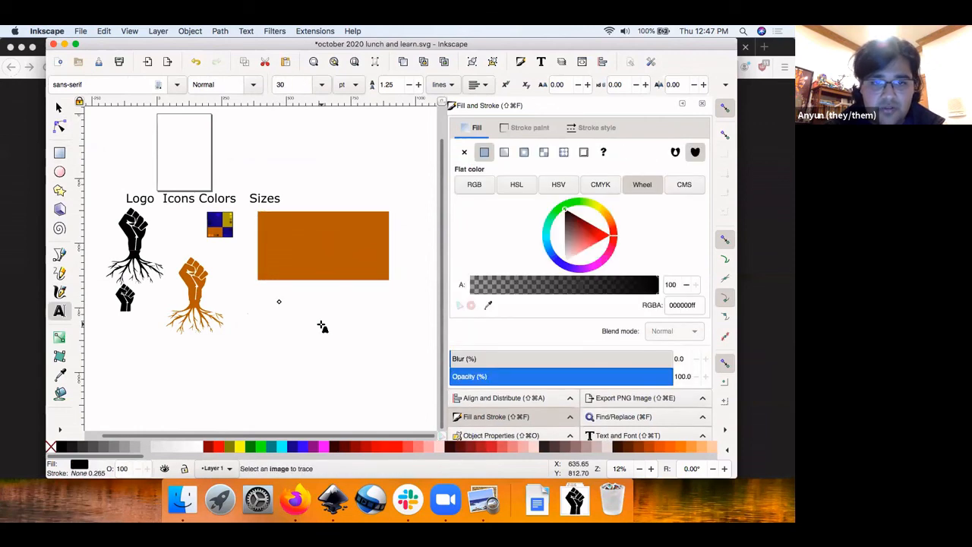
{"action": "type", "text": "Facebook e"}
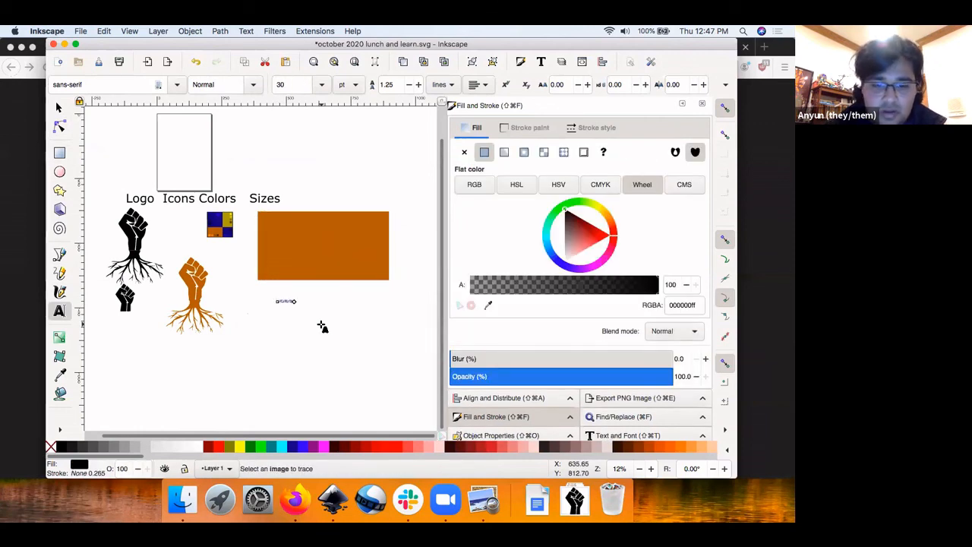
{"action": "type", "text": "ven"}
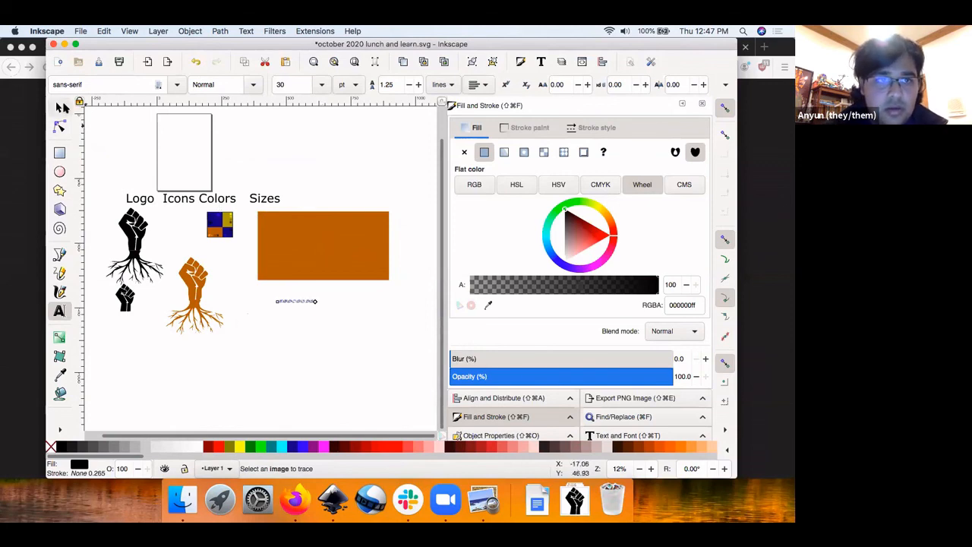
Enlarge the Facebook size label to about 493 mm wide and place it directly beneath the orange rectangle.
{"action": "left_click", "coordinate": [59, 107]}
{"action": "left_click_drag", "start_coordinate": [319, 305], "coordinate": [403, 365]}
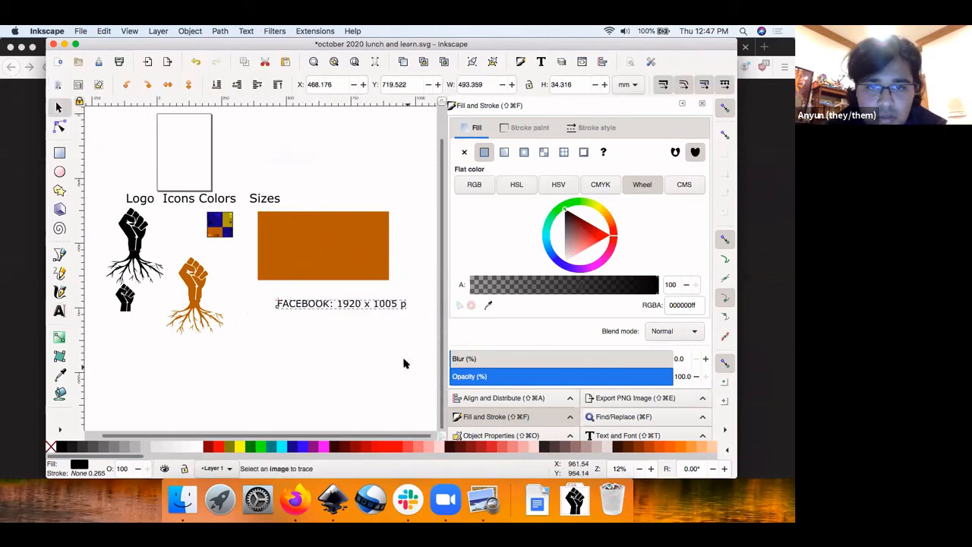
{"action": "left_click_drag", "start_coordinate": [387, 306], "coordinate": [353, 297]}
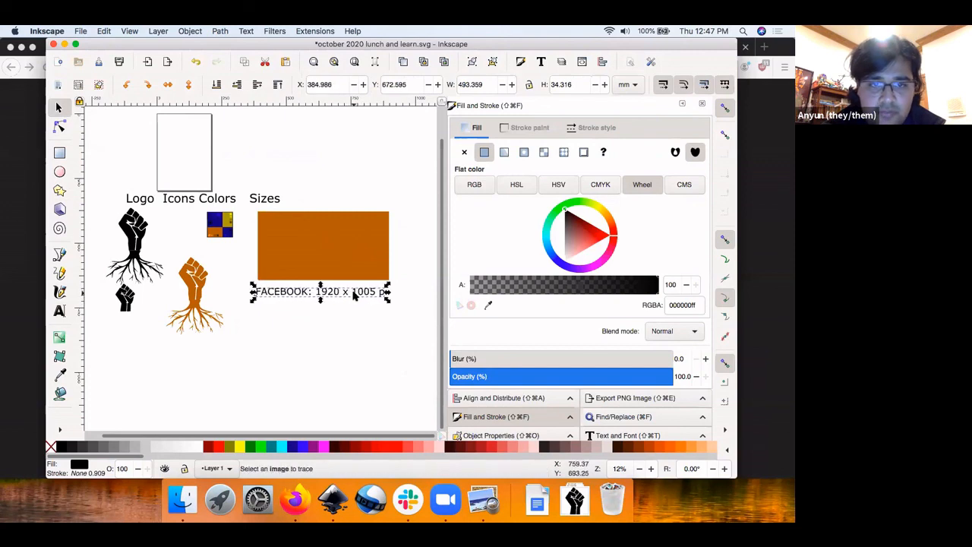
Duplicate the orange rectangle and place the copy to the right of the original, level with it.
{"action": "scroll", "coordinate": [256, 255], "scroll_direction": "right", "scroll_amount": 3}
{"action": "left_click", "coordinate": [227, 244]}
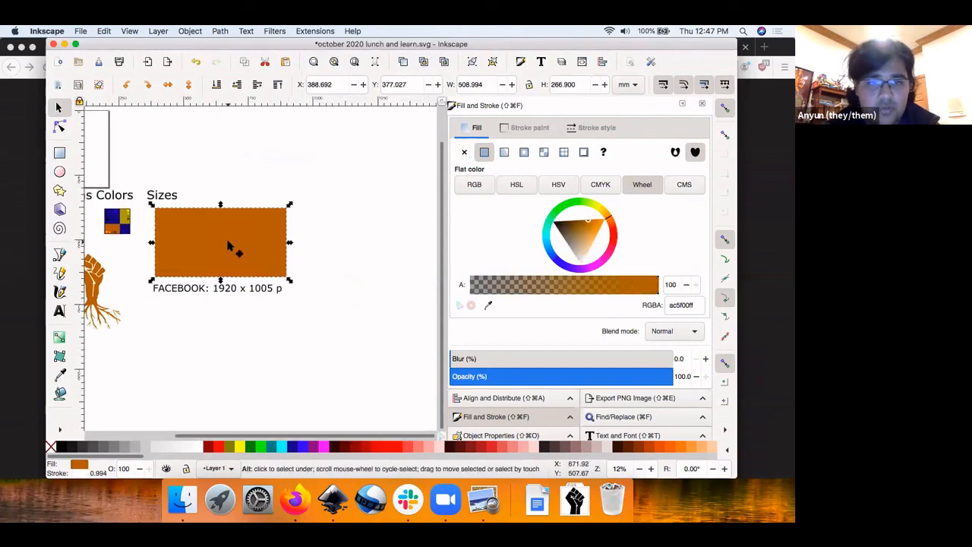
{"action": "key", "text": "ctrl+d"}
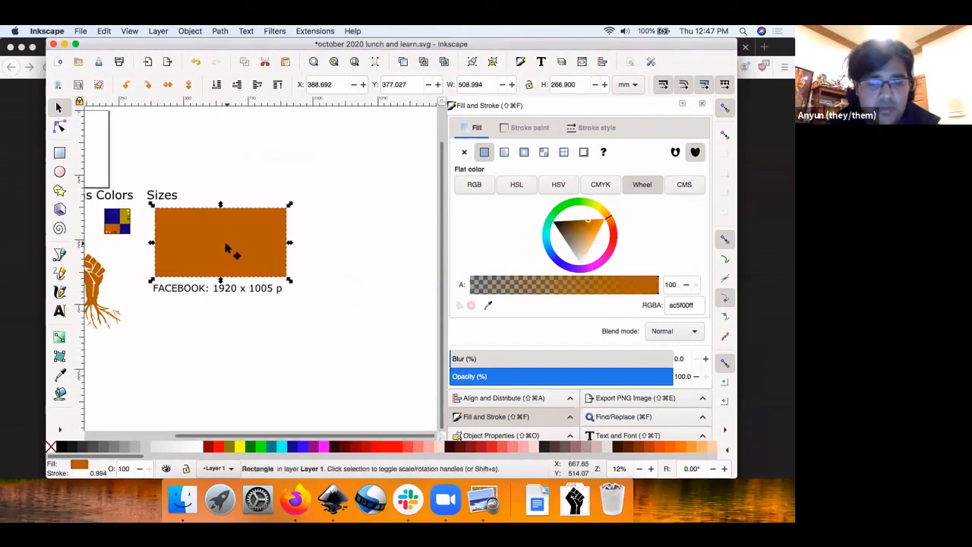
{"action": "left_click_drag", "start_coordinate": [228, 245], "coordinate": [395, 244]}
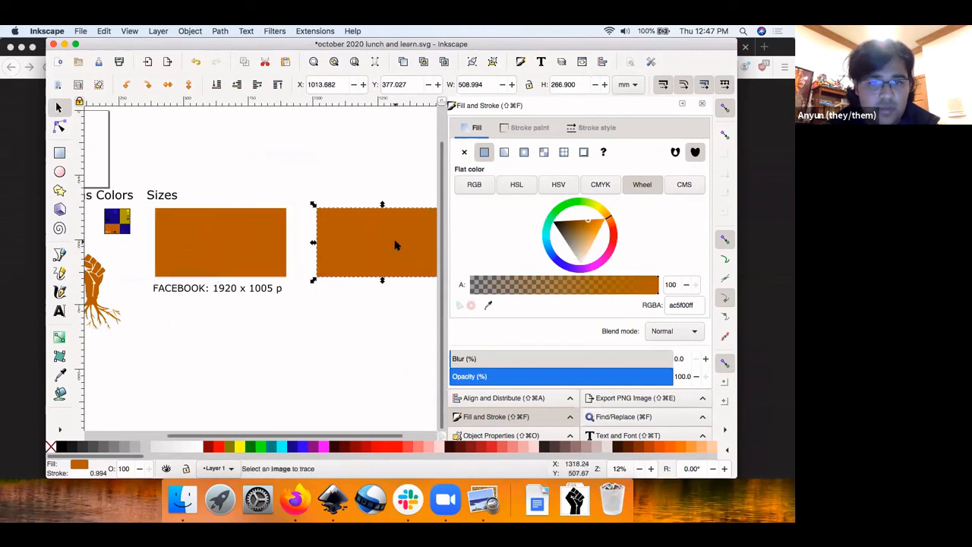
Set the copied orange rectangle's width to 2160 px and its height to 1080 px.
{"action": "scroll", "coordinate": [395, 243], "scroll_direction": "right", "scroll_amount": 2}
{"action": "left_click", "coordinate": [61, 154]}
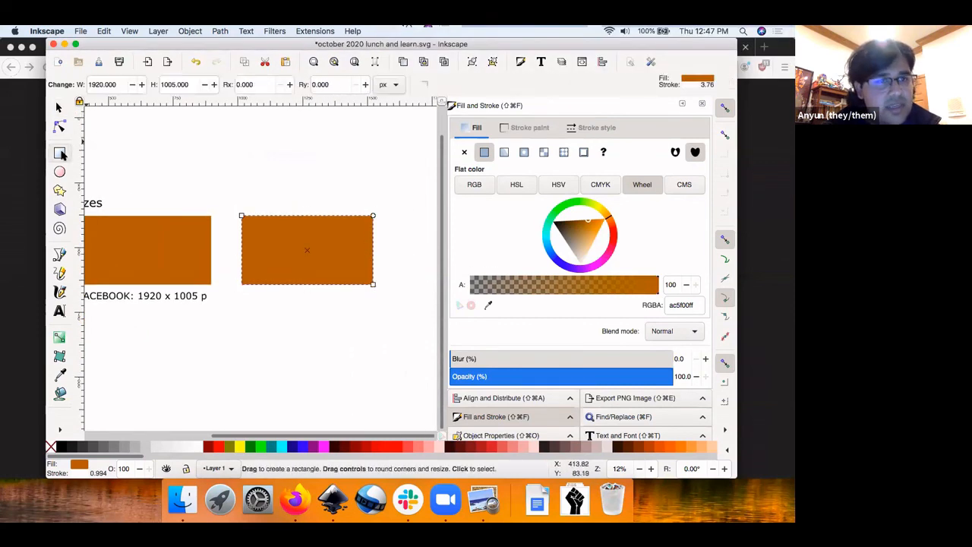
{"action": "double_click", "coordinate": [115, 84]}
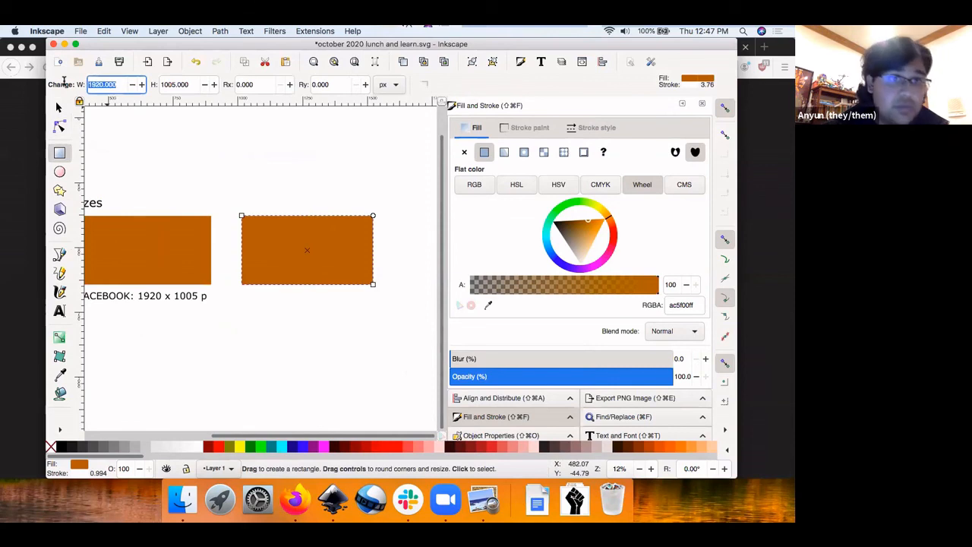
{"action": "type", "text": "2160"}
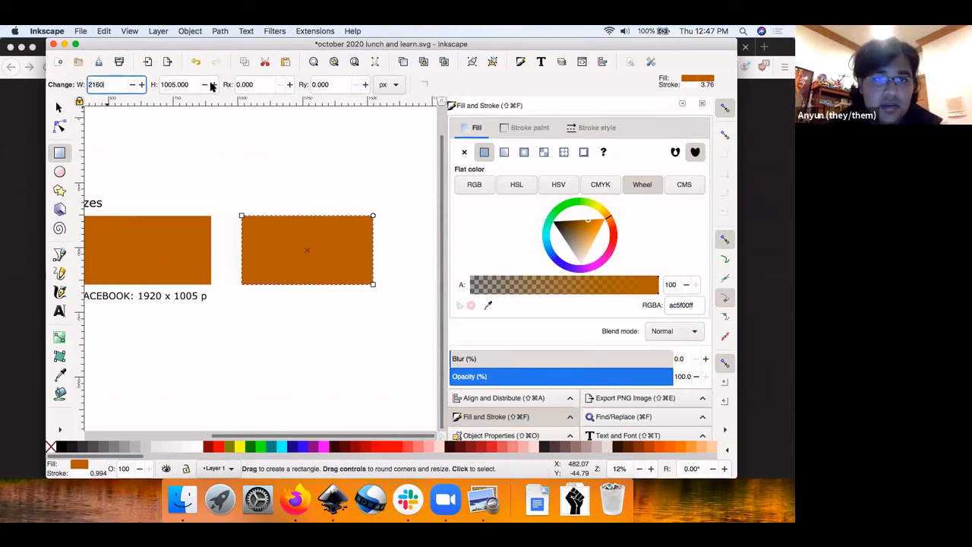
{"action": "key", "text": "Tab"}
{"action": "type", "text": "108"}
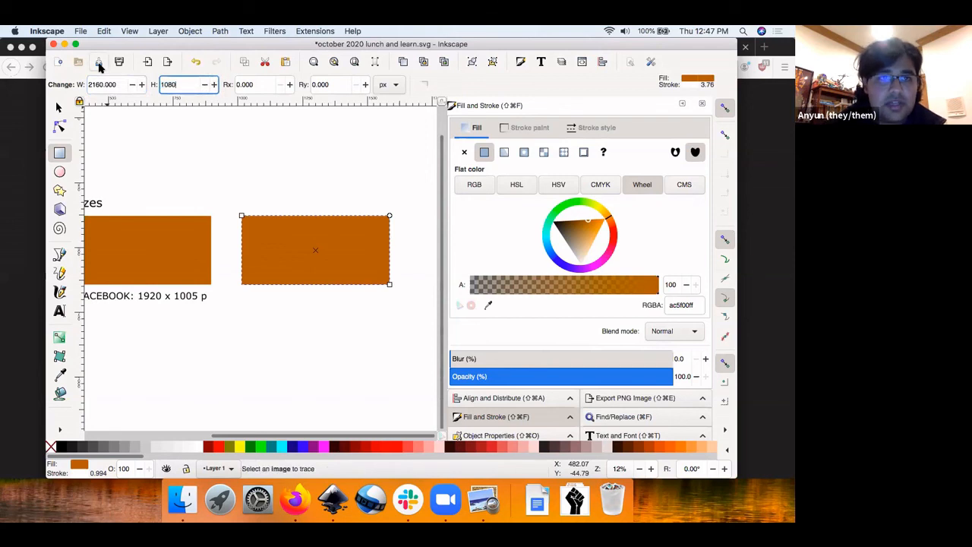
{"action": "key", "text": "Return"}
Duplicate the Facebook size label and place the copy directly beneath the 2160 x 1080 px rectangle.
{"action": "left_click", "coordinate": [60, 107]}
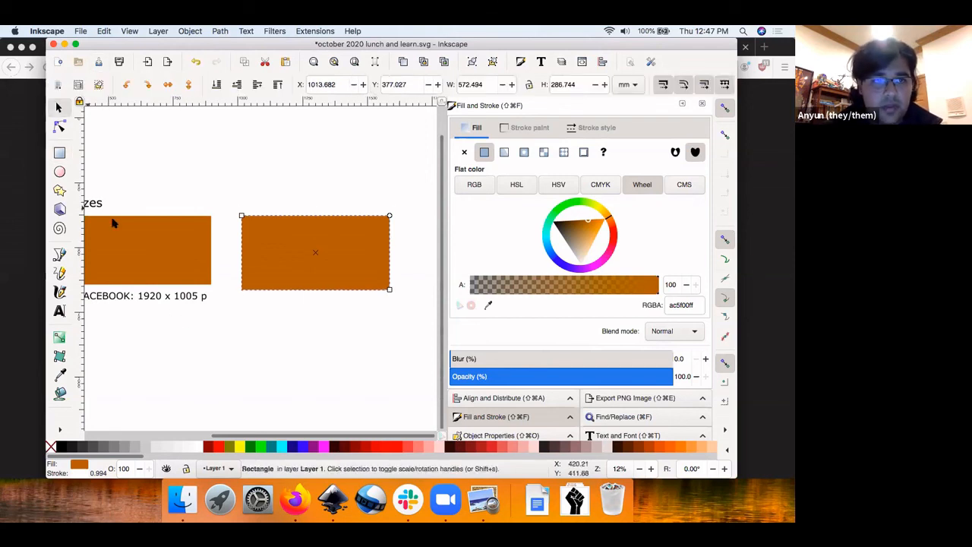
{"action": "left_click", "coordinate": [145, 302]}
{"action": "key", "text": "ctrl+d"}
{"action": "left_click_drag", "start_coordinate": [144, 302], "coordinate": [311, 302]}
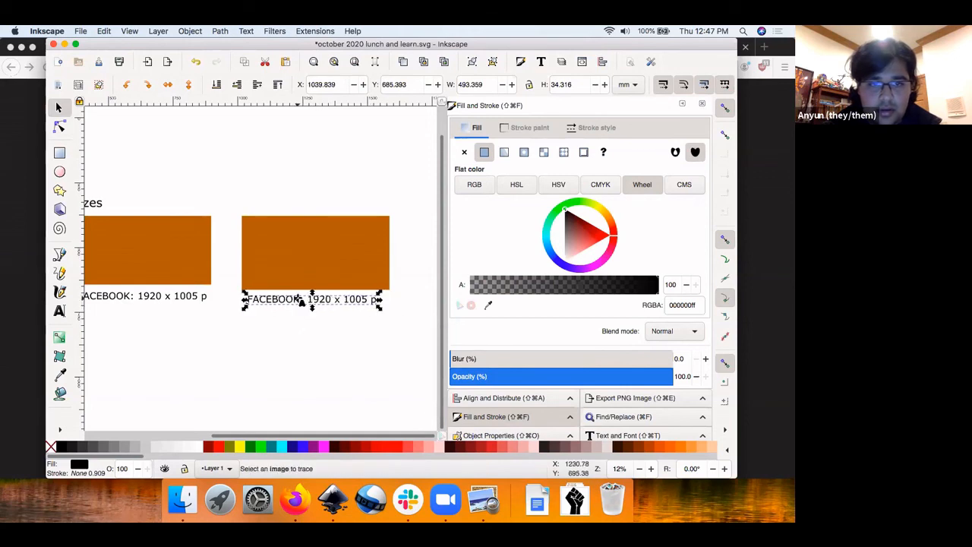
Replace the copied label's text with "EVENTBRITE: 2160 x 1080 p".
{"action": "double_click", "coordinate": [298, 299]}
{"action": "key", "text": "super+a"}
{"action": "type", "text": "EVEN"}
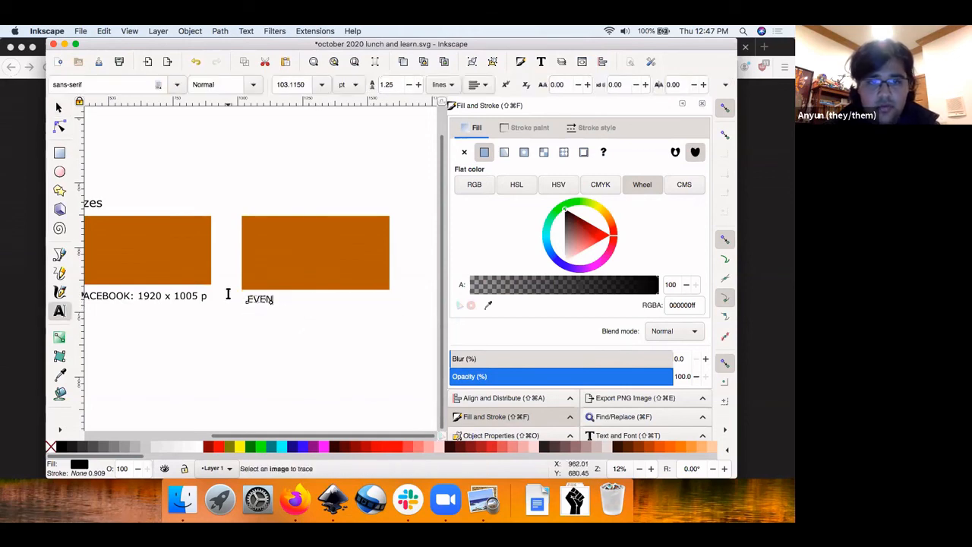
{"action": "type", "text": "TBRITE:"}
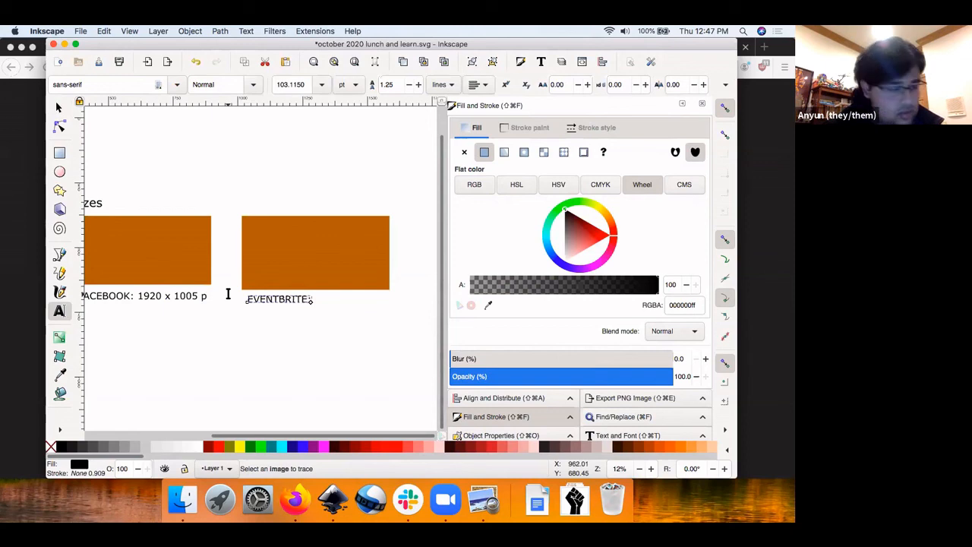
{"action": "type", "text": " 2160 x"}
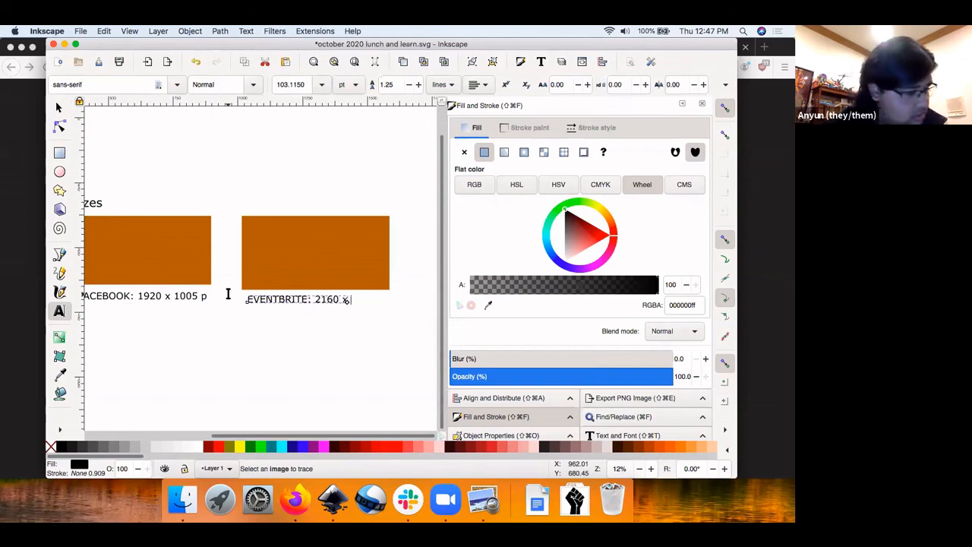
{"action": "type", "text": " 1080 p"}
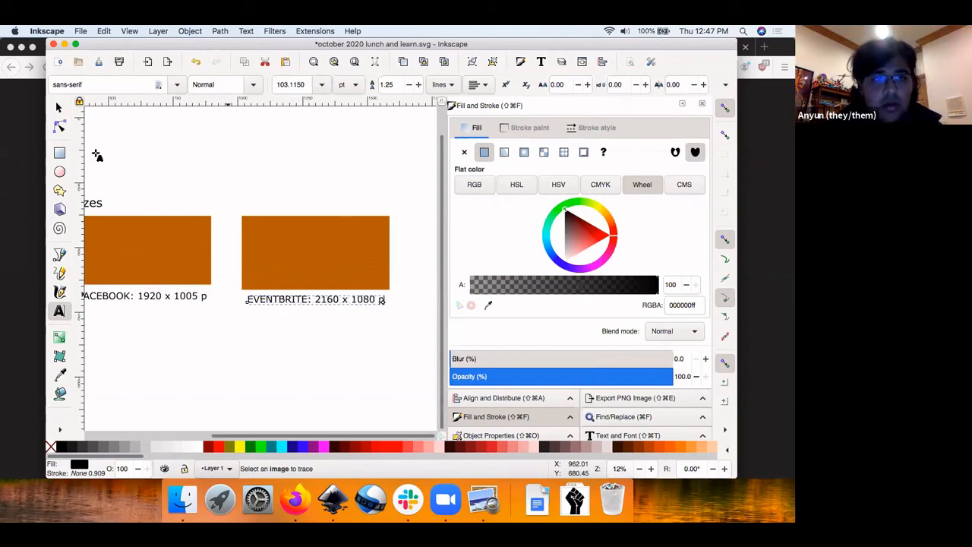
{"action": "left_click", "coordinate": [59, 108]}
Duplicate the Facebook rectangle and place the copy below the Facebook label, aligned with the original's left edge.
{"action": "scroll", "coordinate": [182, 190], "scroll_direction": "left", "scroll_amount": 3}
{"action": "scroll", "coordinate": [182, 190], "scroll_direction": "down", "scroll_amount": 1}
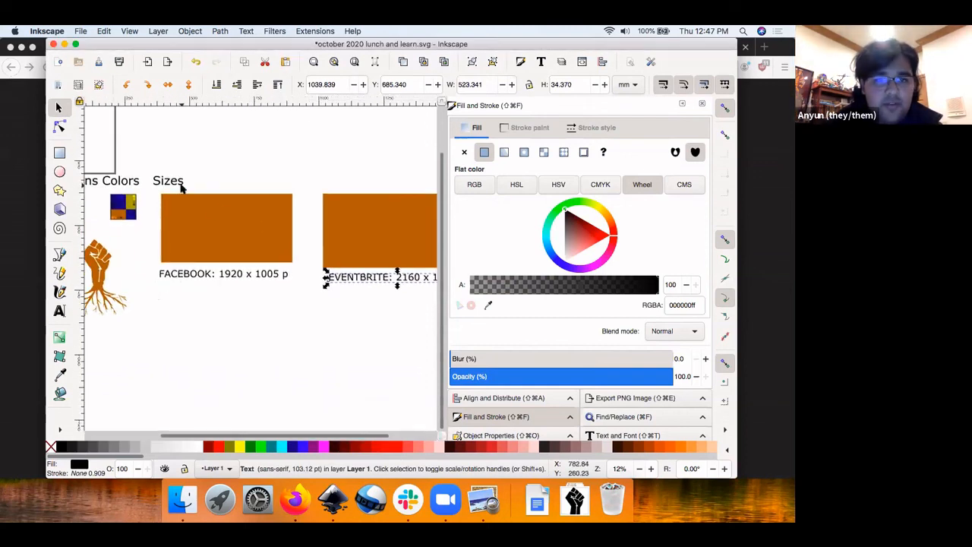
{"action": "left_click", "coordinate": [225, 217]}
{"action": "key", "text": "alt"}
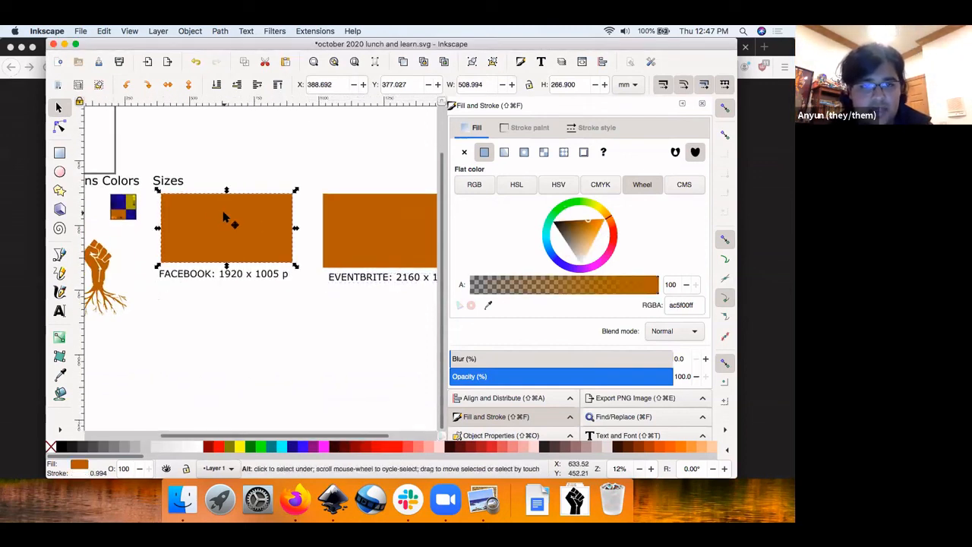
{"action": "key", "text": "ctrl+d"}
{"action": "left_click_drag", "start_coordinate": [226, 218], "coordinate": [231, 333]}
Set the lower rectangle copy's width to 1080 px and its height to 1350 px.
{"action": "left_click", "coordinate": [59, 153]}
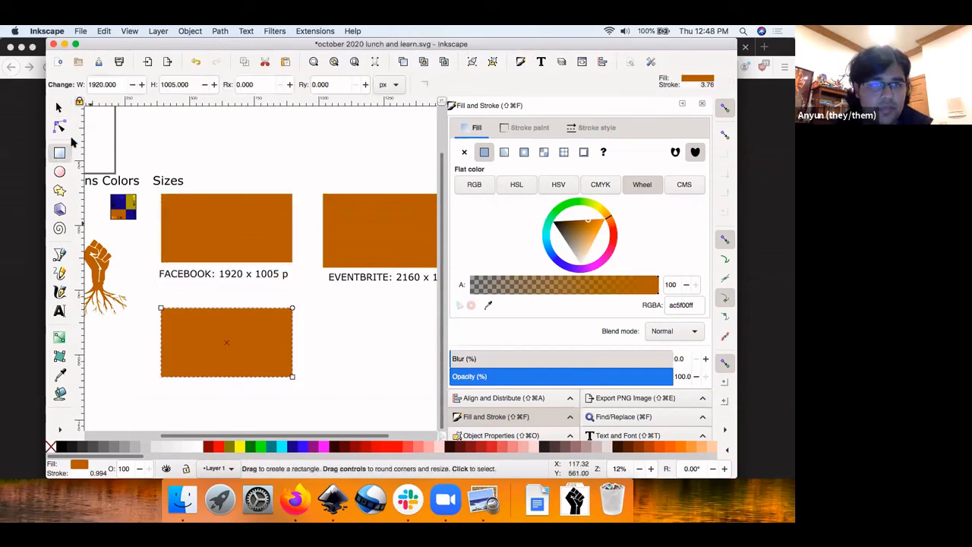
{"action": "triple_click", "coordinate": [122, 84]}
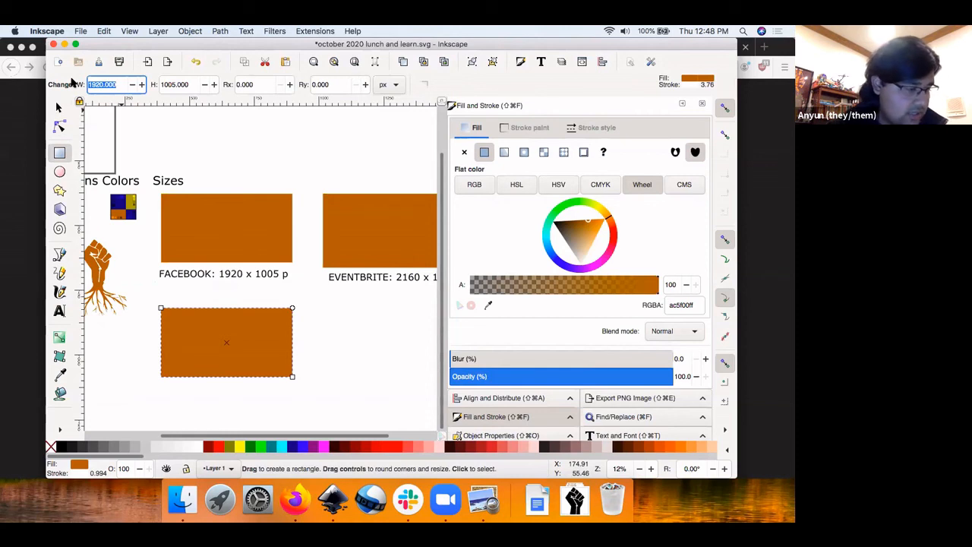
{"action": "type", "text": "10"}
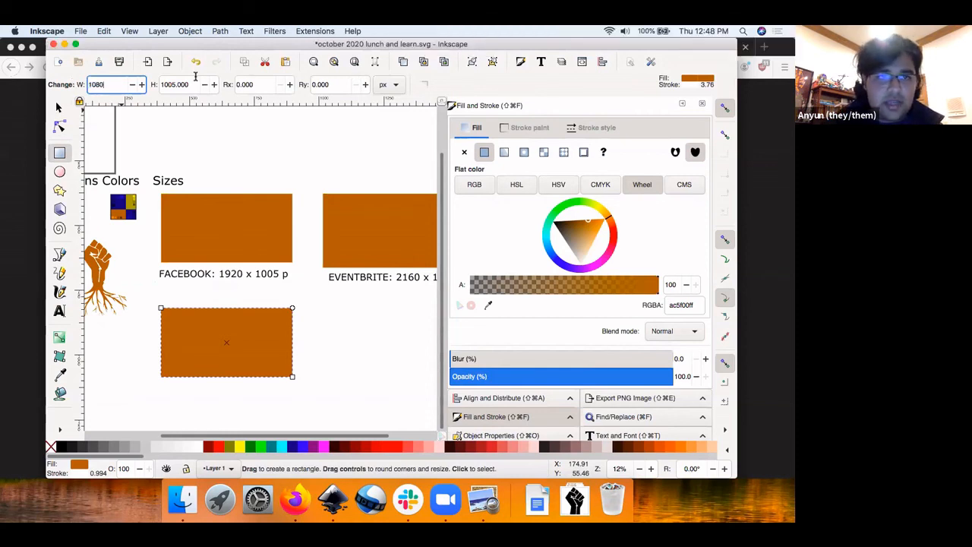
{"action": "type", "text": "80"}
{"action": "key", "text": "Tab"}
{"action": "type", "text": "1"}
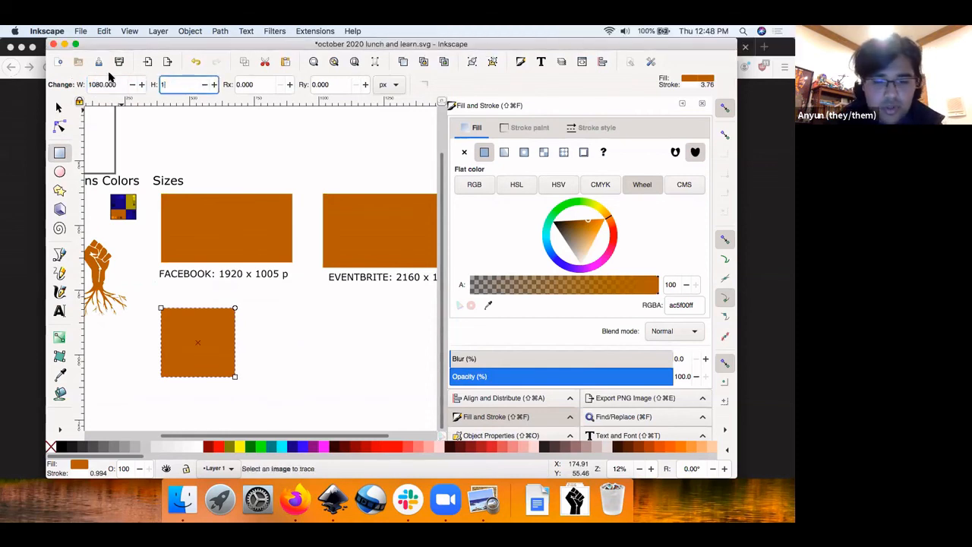
{"action": "type", "text": "350"}
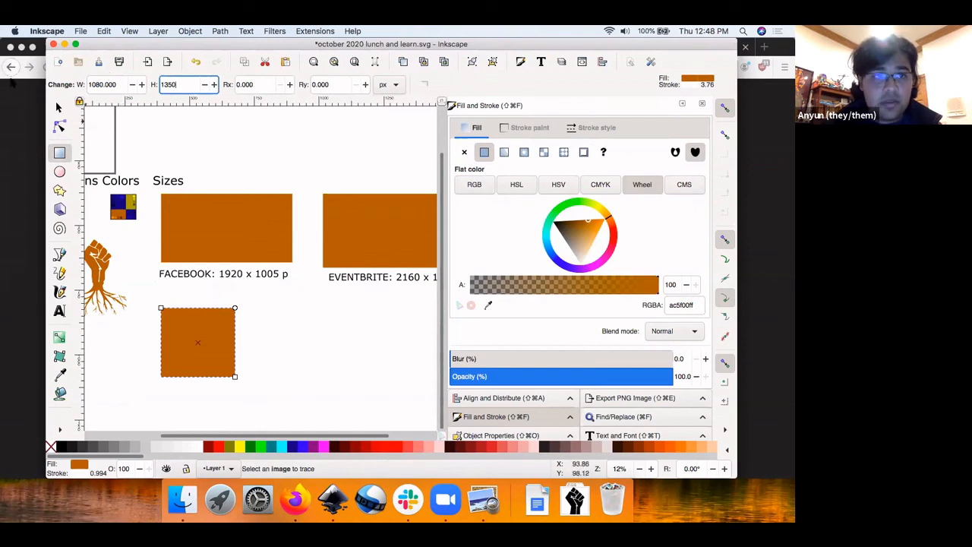
{"action": "key", "text": "Return"}
Duplicate the Facebook size label and place the copy below the 1080 x 1350 px rectangle.
{"action": "scroll", "coordinate": [228, 223], "scroll_direction": "down", "scroll_amount": 3}
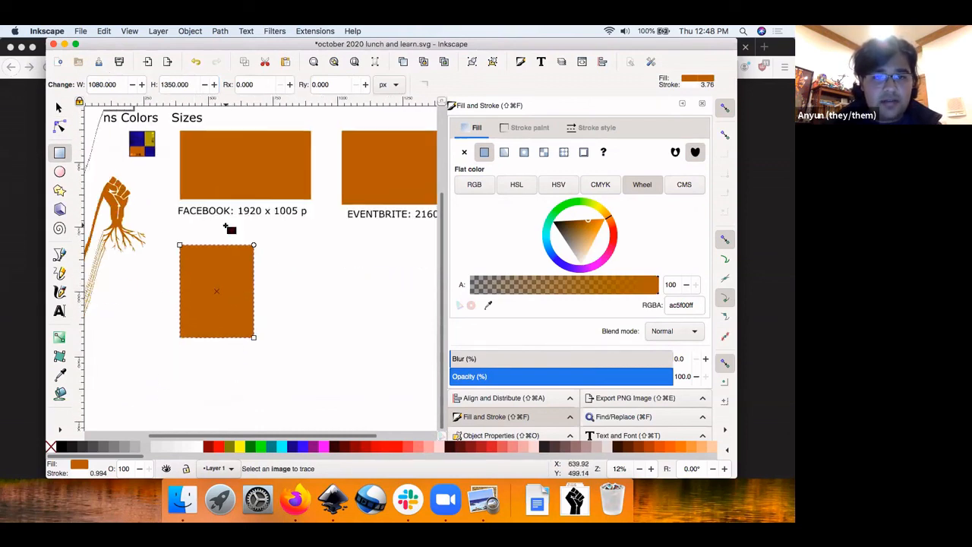
{"action": "scroll", "coordinate": [227, 224], "scroll_direction": "left", "scroll_amount": 1}
{"action": "left_click", "coordinate": [61, 108]}
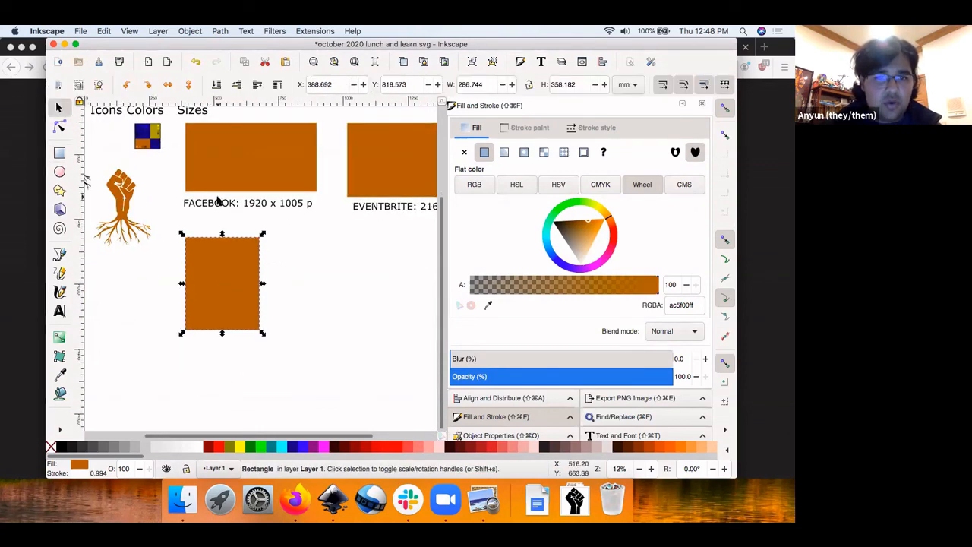
{"action": "left_click", "coordinate": [218, 198]}
{"action": "left_click", "coordinate": [218, 203]}
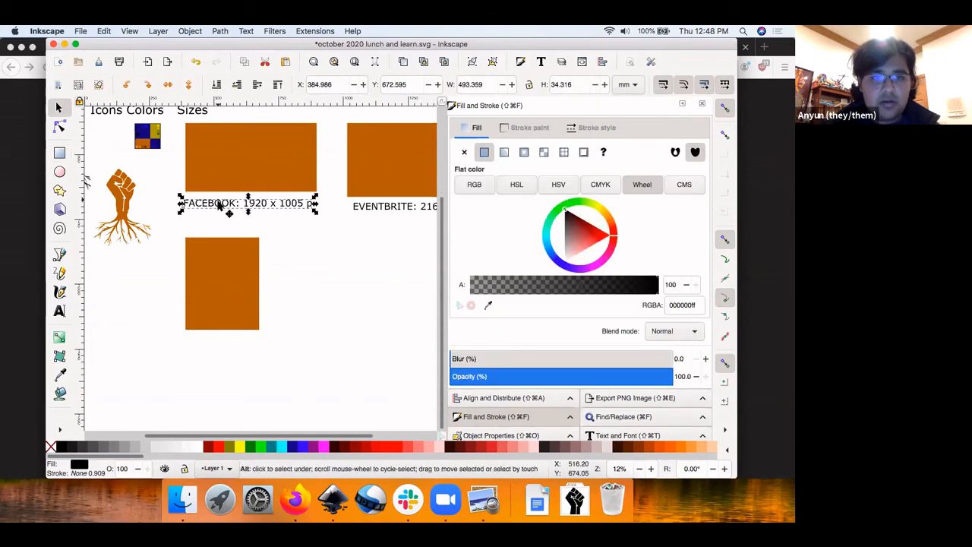
{"action": "left_click_drag", "start_coordinate": [217, 202], "coordinate": [224, 355]}
{"action": "left_click", "coordinate": [225, 354]}
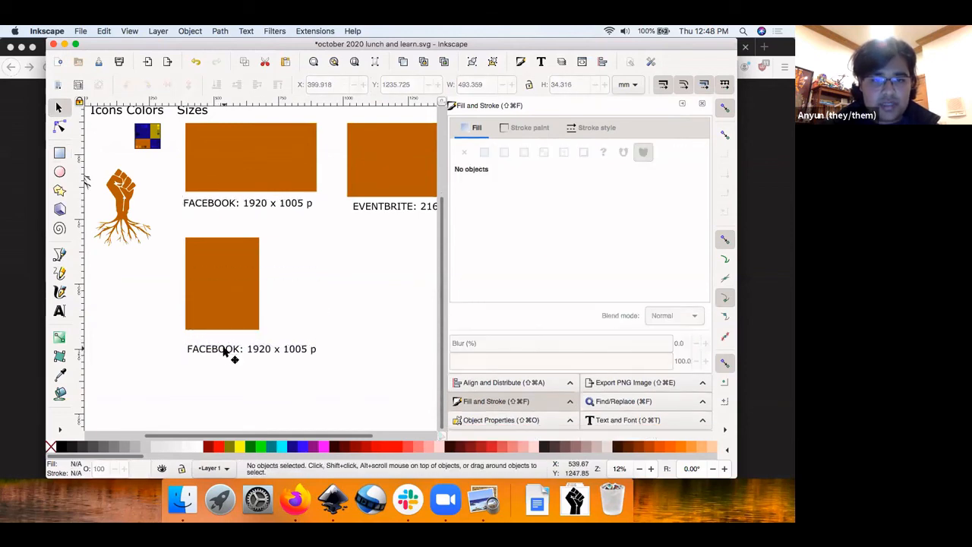
Replace the text of the label under the portrait rectangle with "INSTA: 1080 x 1350p".
{"action": "double_click", "coordinate": [227, 349]}
{"action": "left_click_drag", "start_coordinate": [312, 348], "coordinate": [188, 346]}
{"action": "type", "text": "INTA:"}
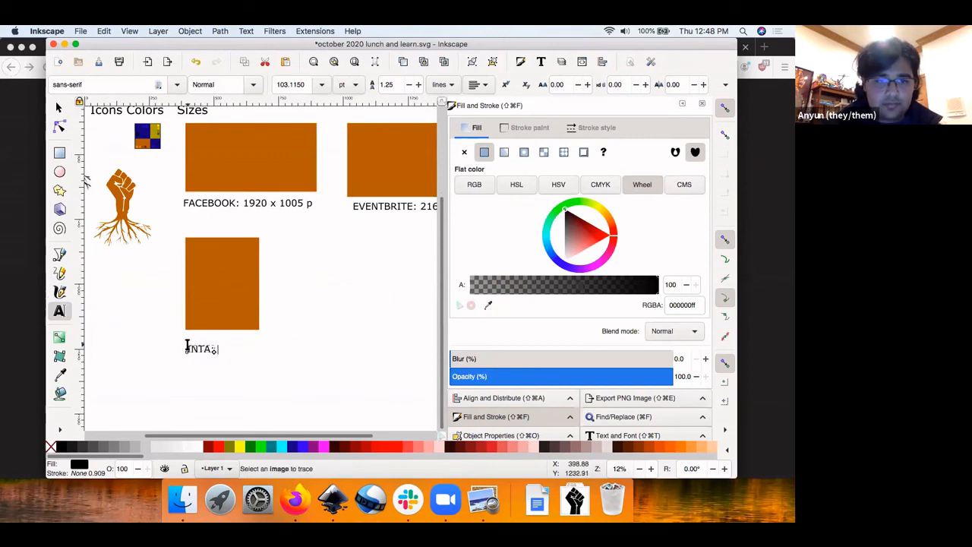
{"action": "type", "text": "STA"}
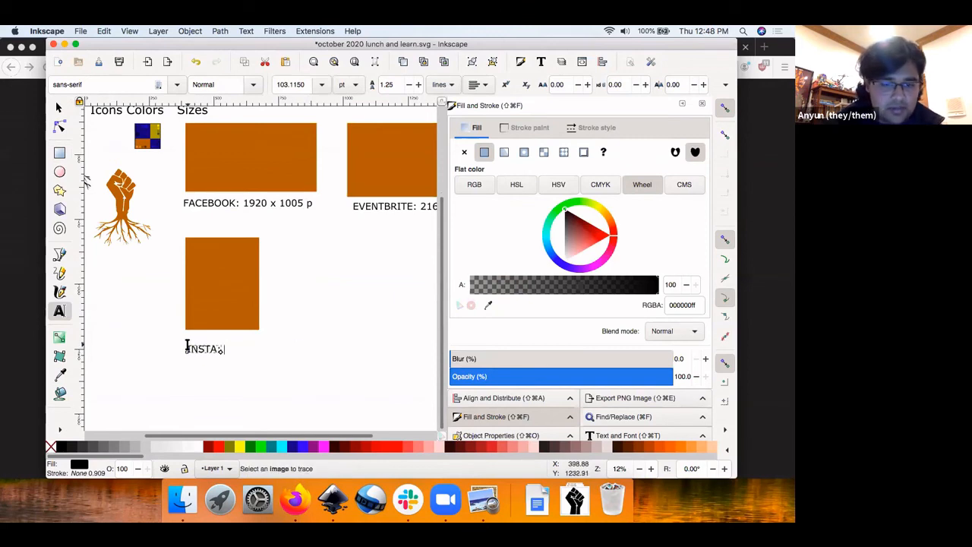
{"action": "type", "text": ": 1080 x"}
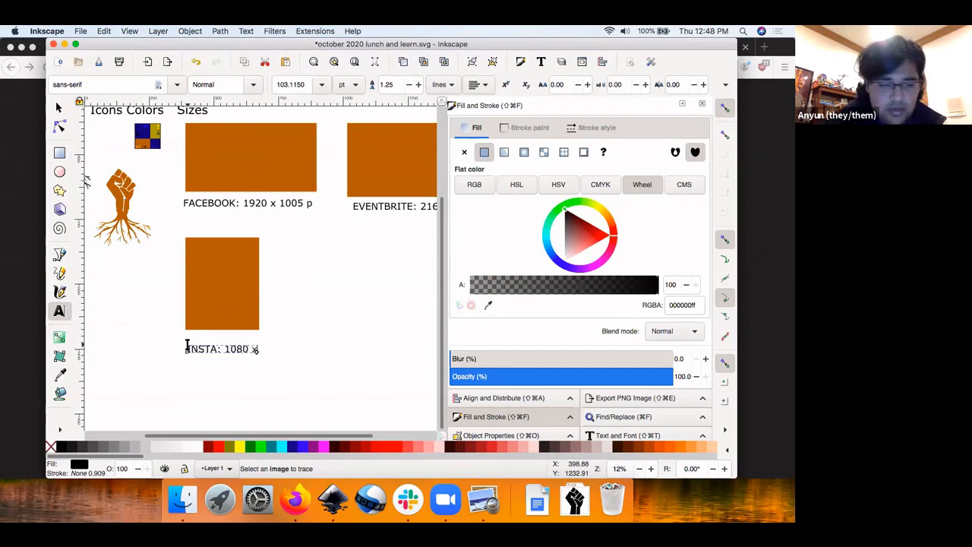
{"action": "type", "text": " 1350p"}
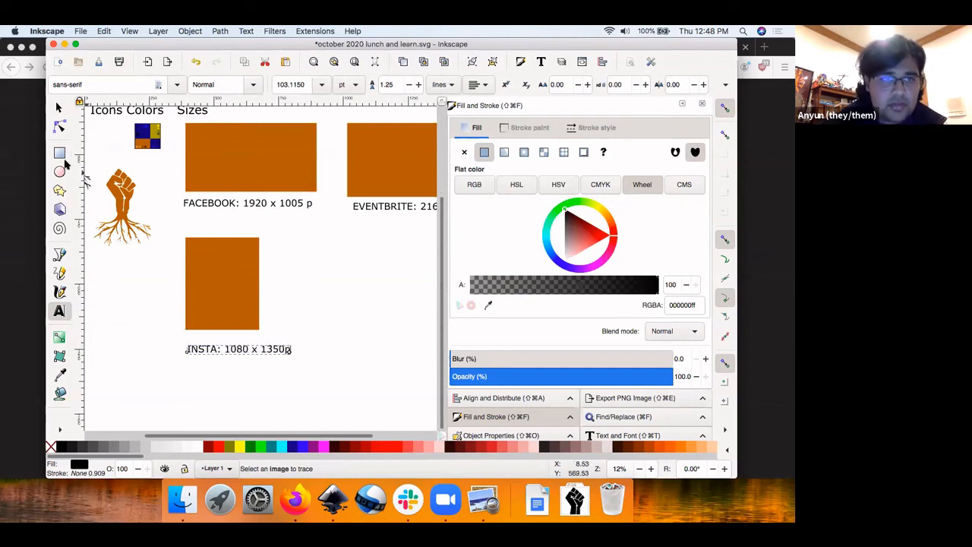
{"action": "left_click", "coordinate": [59, 107]}
Duplicate the Instagram rectangle and place the copy to its right, level with it and below the Eventbrite template.
{"action": "scroll", "coordinate": [189, 265], "scroll_direction": "right", "scroll_amount": 2}
{"action": "scroll", "coordinate": [189, 265], "scroll_direction": "down", "scroll_amount": 1}
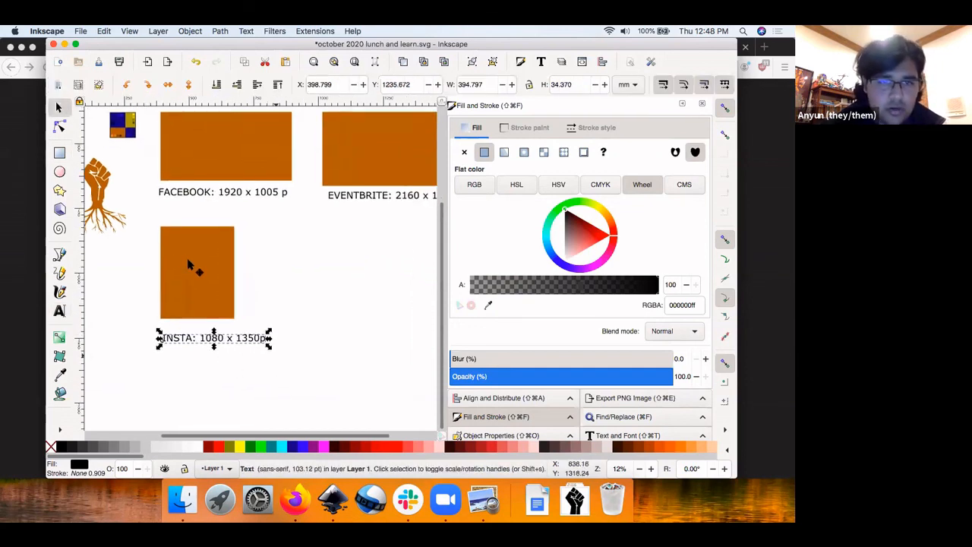
{"action": "left_click", "coordinate": [182, 260]}
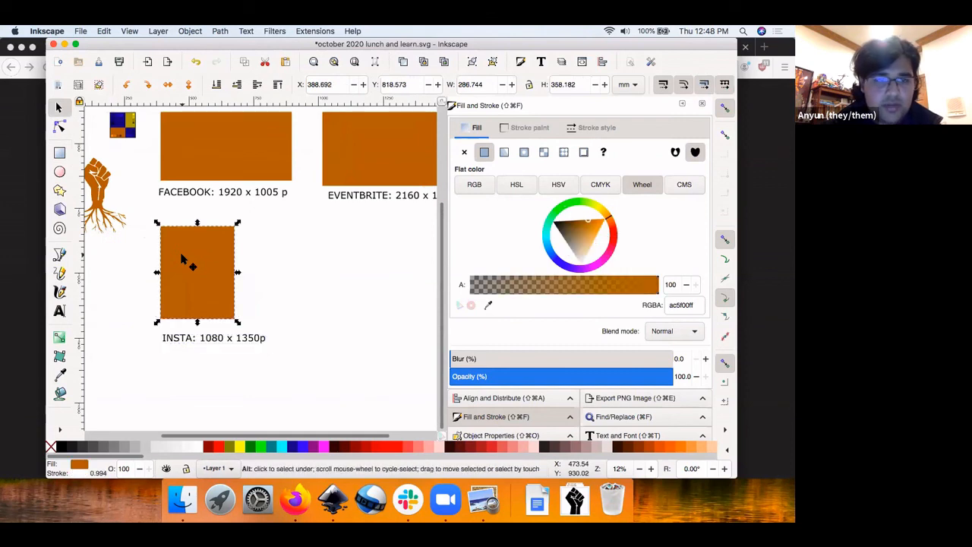
{"action": "key", "text": "ctrl+d"}
{"action": "left_click_drag", "start_coordinate": [182, 260], "coordinate": [374, 278]}
Set the Instagram rectangle copy's width to 1200 px and its height to 675 px.
{"action": "left_click", "coordinate": [59, 152]}
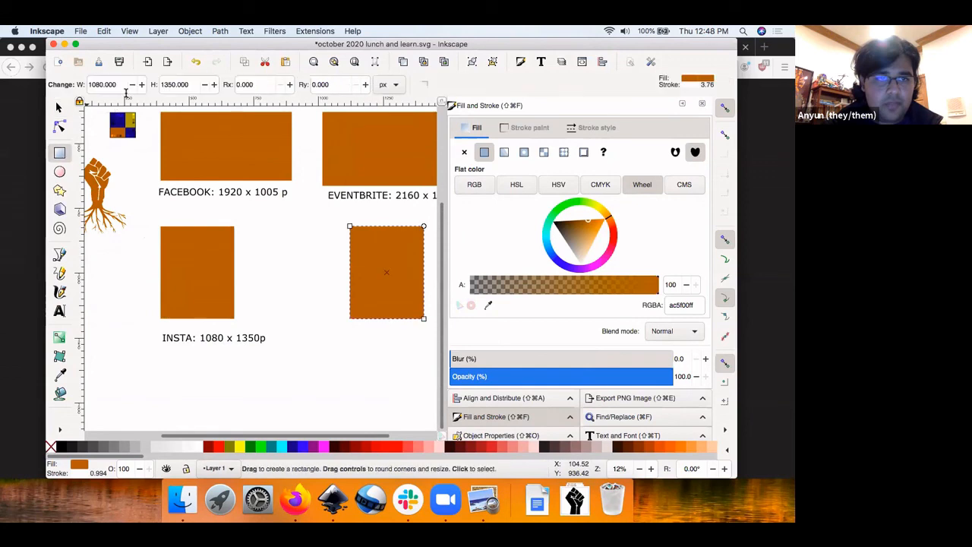
{"action": "left_click", "coordinate": [88, 85]}
{"action": "type", "text": "12"}
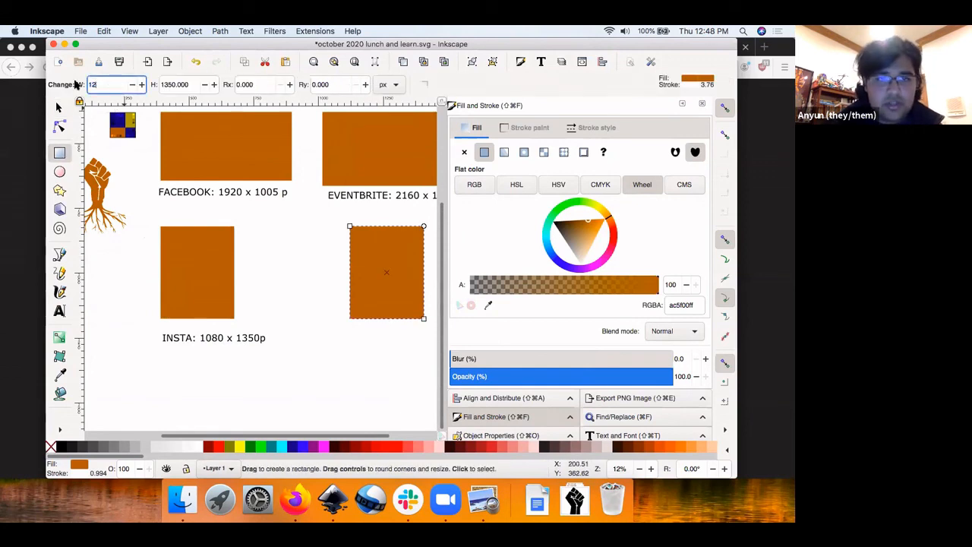
{"action": "key", "text": "Tab"}
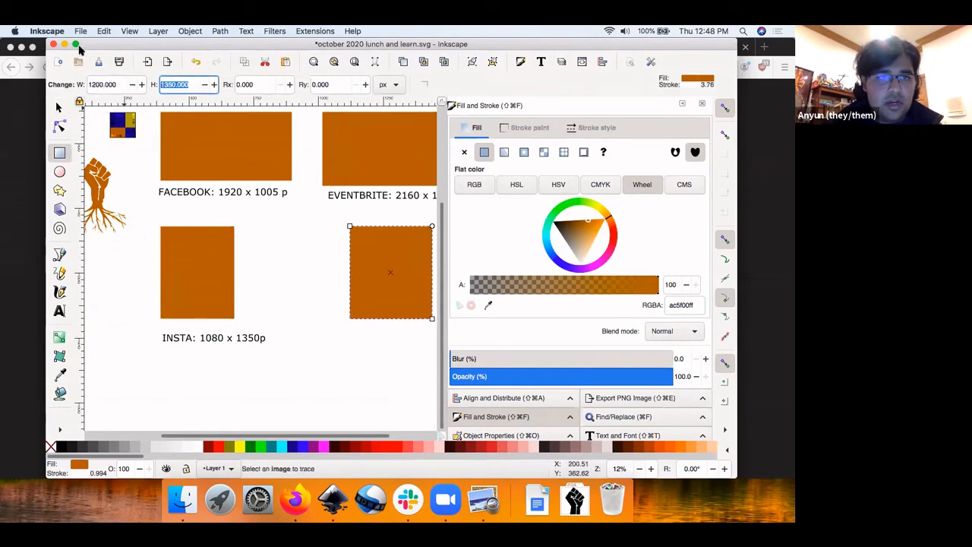
{"action": "type", "text": "675"}
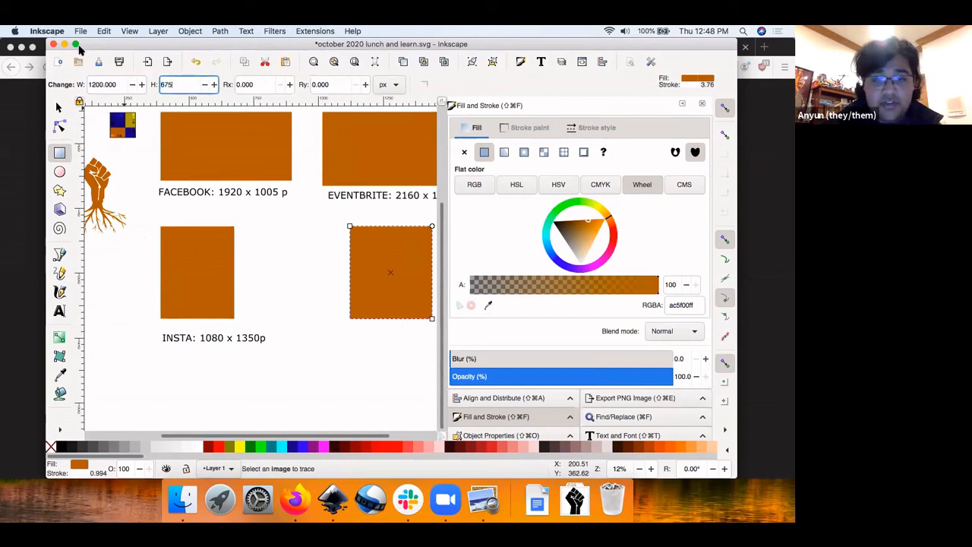
{"action": "key", "text": "Return"}
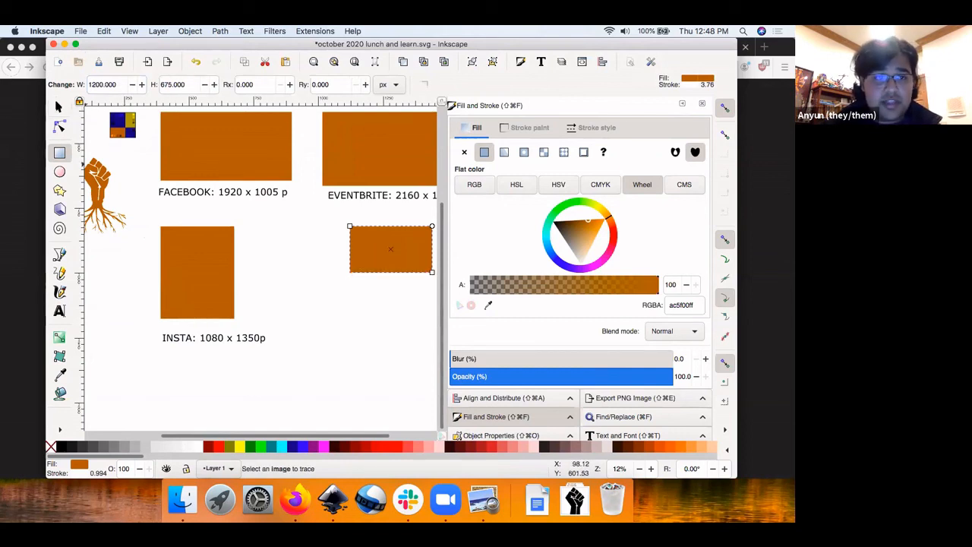
Duplicate the Instagram size label and place the copy directly beneath the 1200 x 675 px rectangle.
{"action": "key", "text": "s"}
{"action": "left_click", "coordinate": [217, 342]}
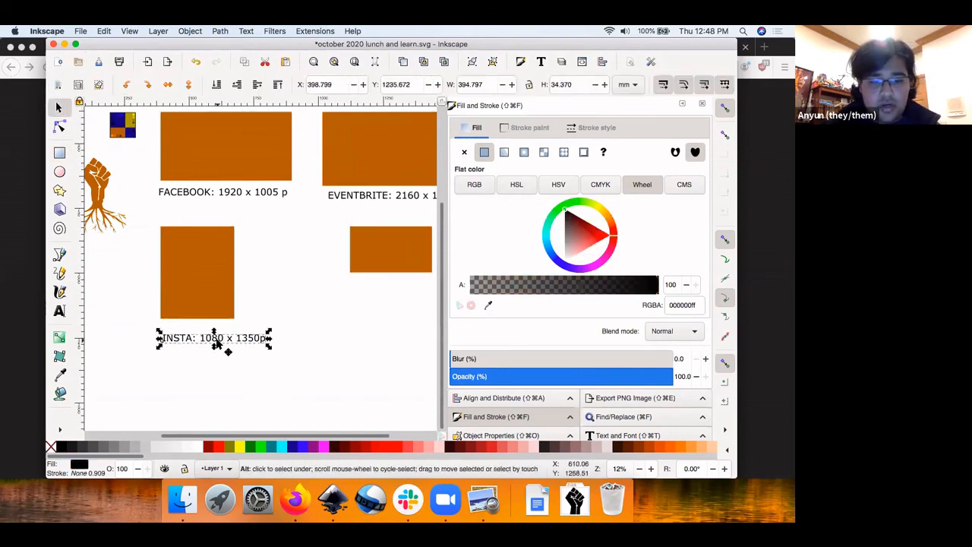
{"action": "key", "text": "ctrl+d"}
{"action": "left_click_drag", "start_coordinate": [217, 343], "coordinate": [392, 285]}
Replace the text of the label under the 1200 x 675 px rectangle with "TWITTER: 1200 x 675p".
{"action": "double_click", "coordinate": [393, 282]}
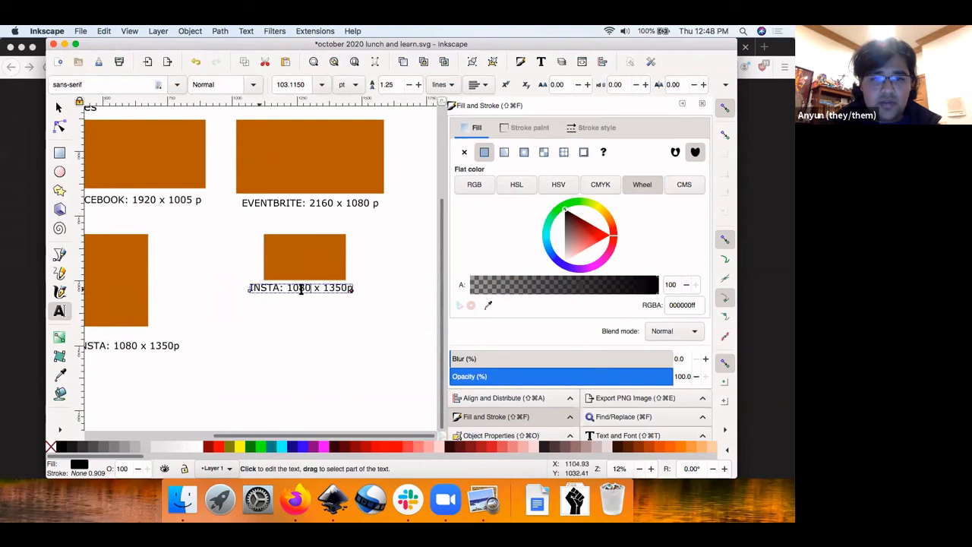
{"action": "left_click_drag", "start_coordinate": [256, 288], "coordinate": [335, 291]}
{"action": "key", "text": "BackSpace"}
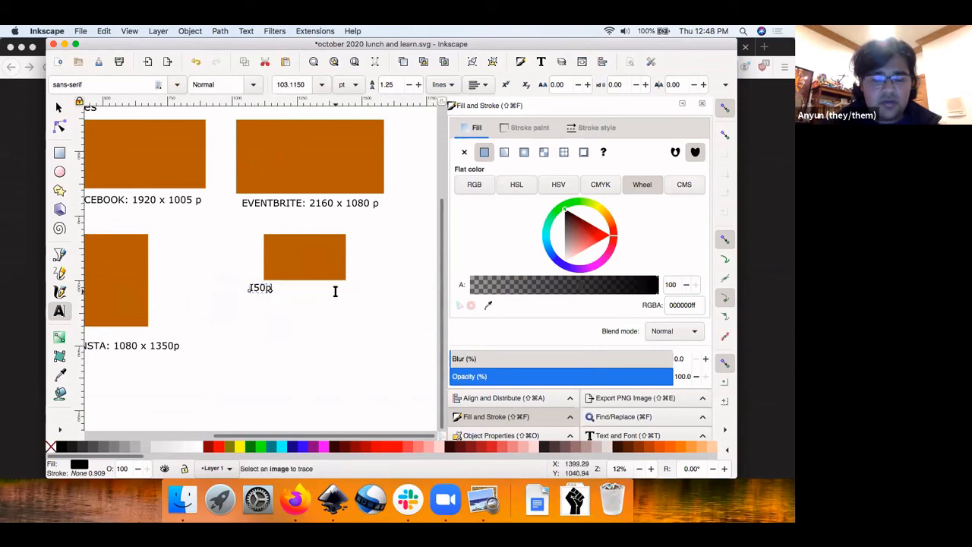
{"action": "key", "text": "BackSpace"}
{"action": "key", "text": "BackSpace"}
{"action": "key", "text": "BackSpace"}
{"action": "key", "text": "BackSpace"}
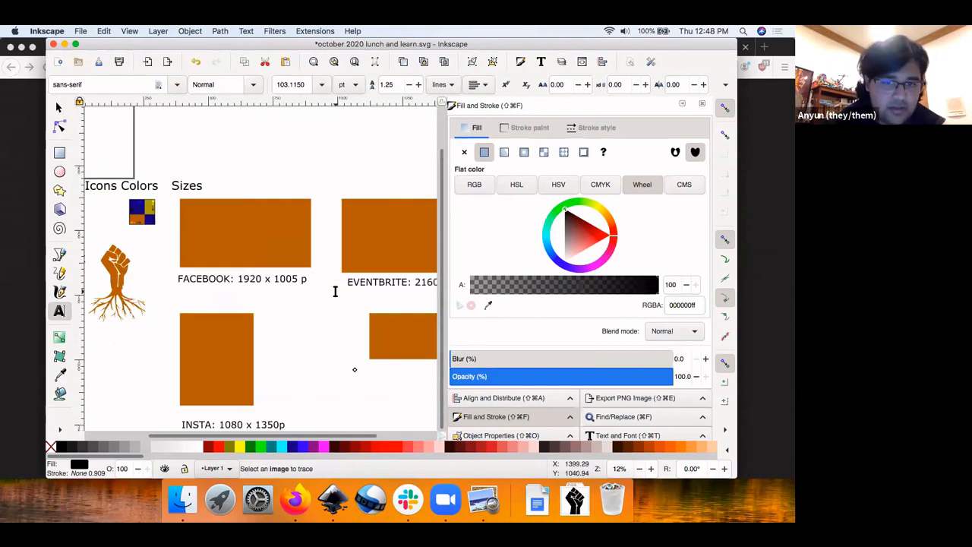
{"action": "type", "text": "TWITTE"}
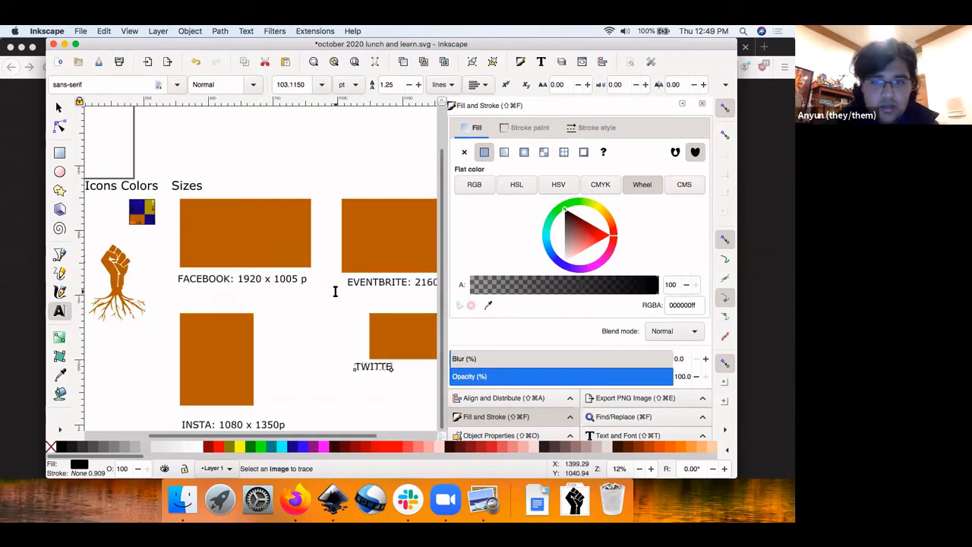
{"action": "type", "text": "R: 1200 x"}
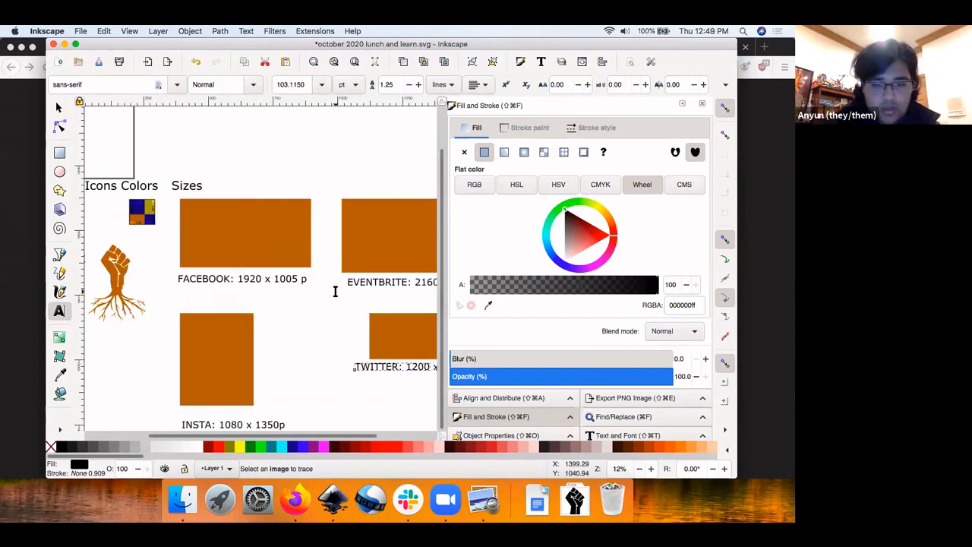
{"action": "type", "text": " 675p"}
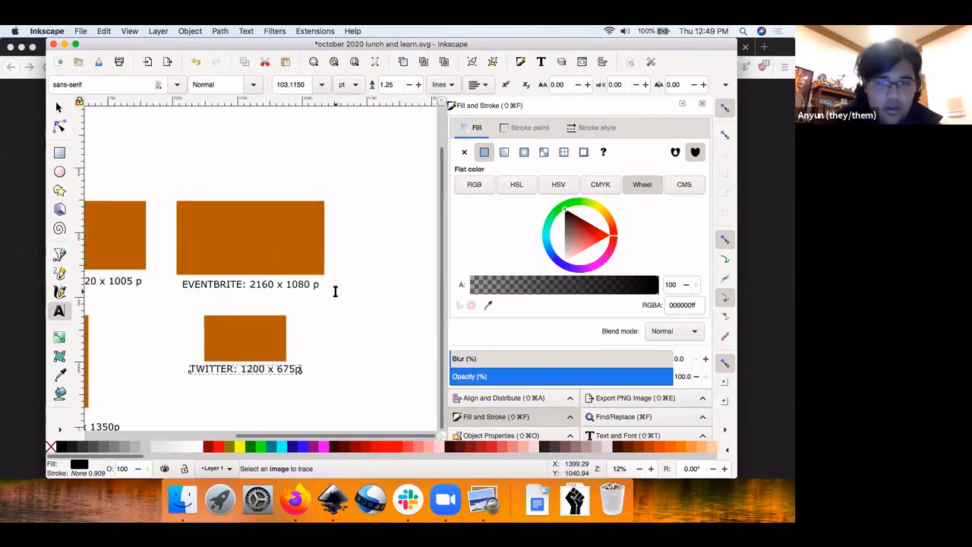
Move the Twitter size label up so that it lies over the Twitter rectangle.
{"action": "scroll", "coordinate": [343, 294], "scroll_direction": "down", "scroll_amount": 1}
{"action": "scroll", "coordinate": [342, 296], "scroll_direction": "left", "scroll_amount": 2}
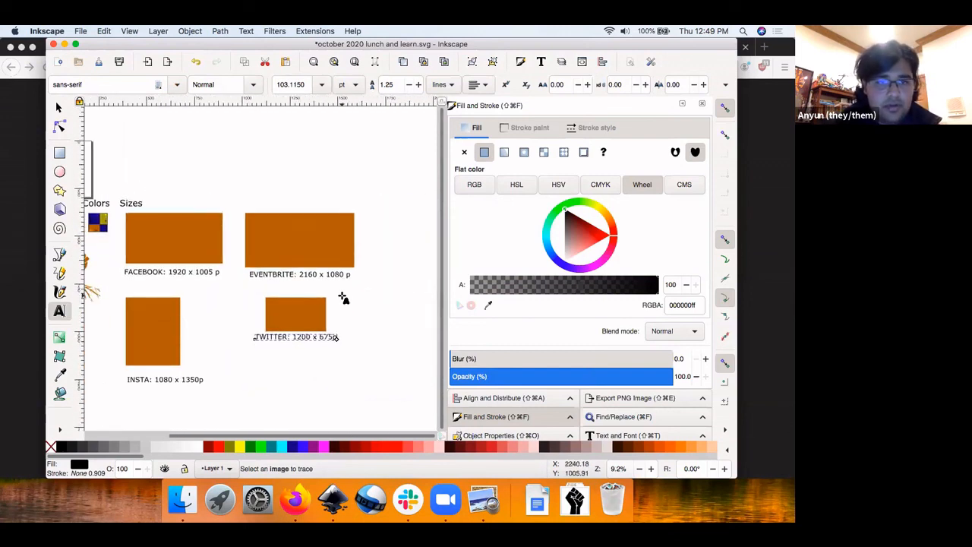
{"action": "scroll", "coordinate": [342, 298], "scroll_direction": "down", "scroll_amount": 1}
{"action": "scroll", "coordinate": [344, 302], "scroll_direction": "up", "scroll_amount": 1}
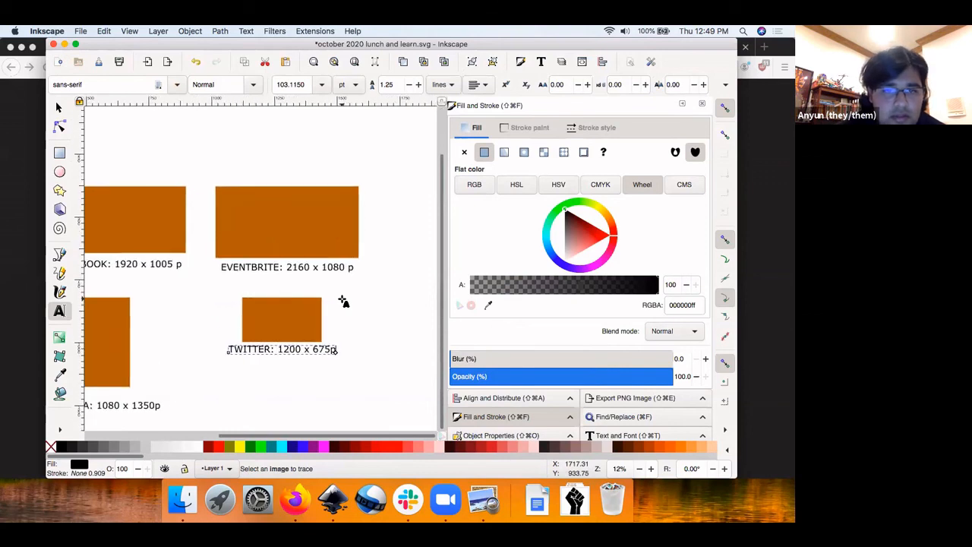
{"action": "scroll", "coordinate": [342, 301], "scroll_direction": "left", "scroll_amount": 2}
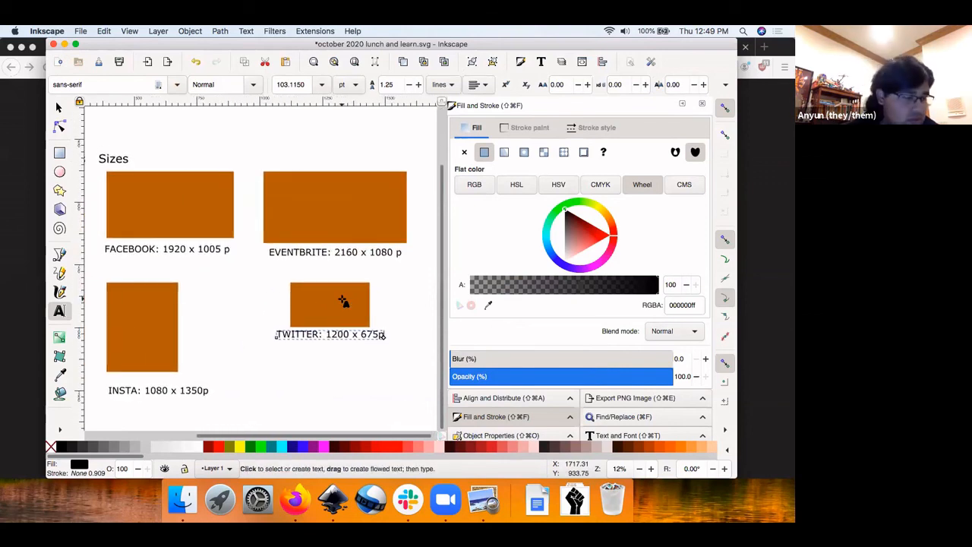
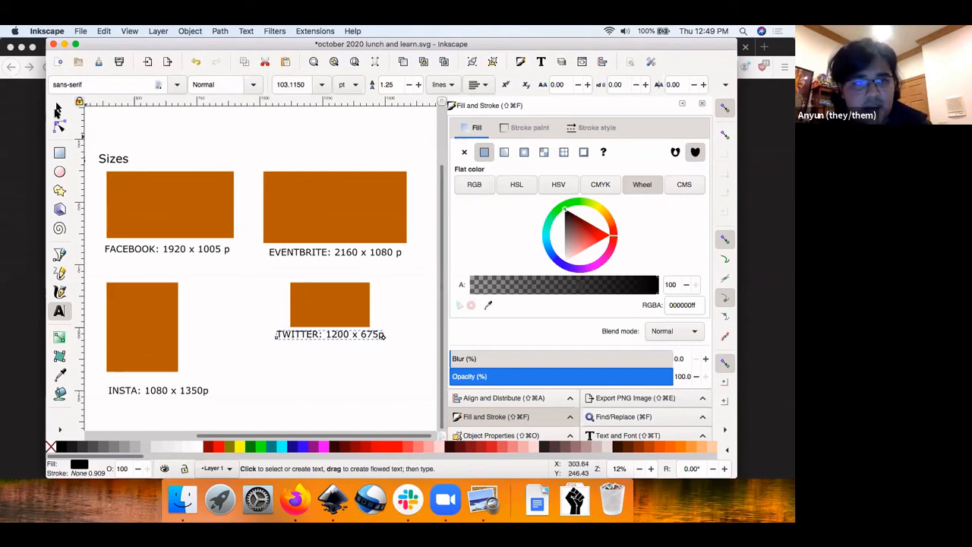
{"action": "left_click", "coordinate": [59, 107]}
{"action": "left_click_drag", "start_coordinate": [347, 339], "coordinate": [364, 302]}
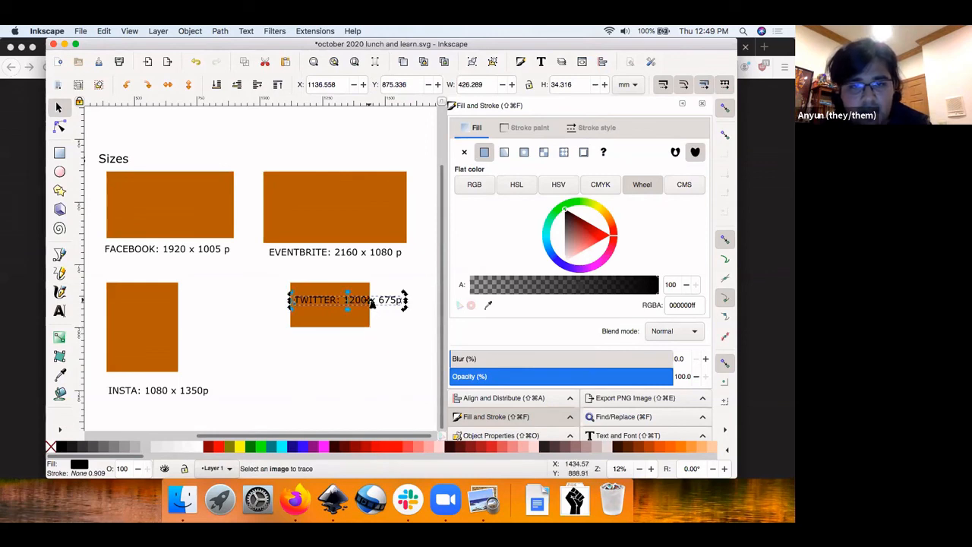
Try to split the Twitter label into two lines after "1200", and undo the change.
{"action": "double_click", "coordinate": [372, 300]}
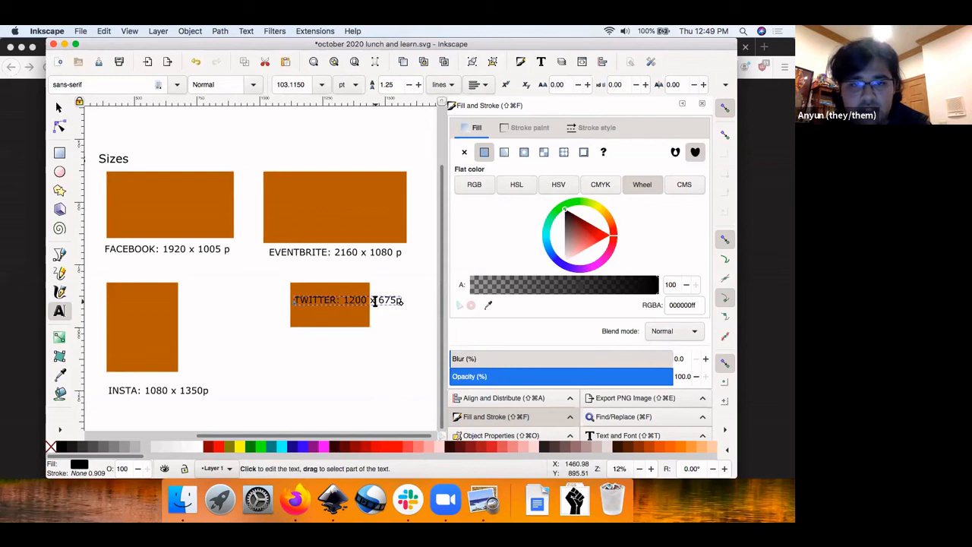
{"action": "key", "text": "BackSpace"}
{"action": "key", "text": "BackSpace"}
{"action": "key", "text": "BackSpace"}
{"action": "key", "text": "BackSpace"}
{"action": "key", "text": "BackSpace"}
{"action": "key", "text": "BackSpace"}
{"action": "key", "text": "BackSpace"}
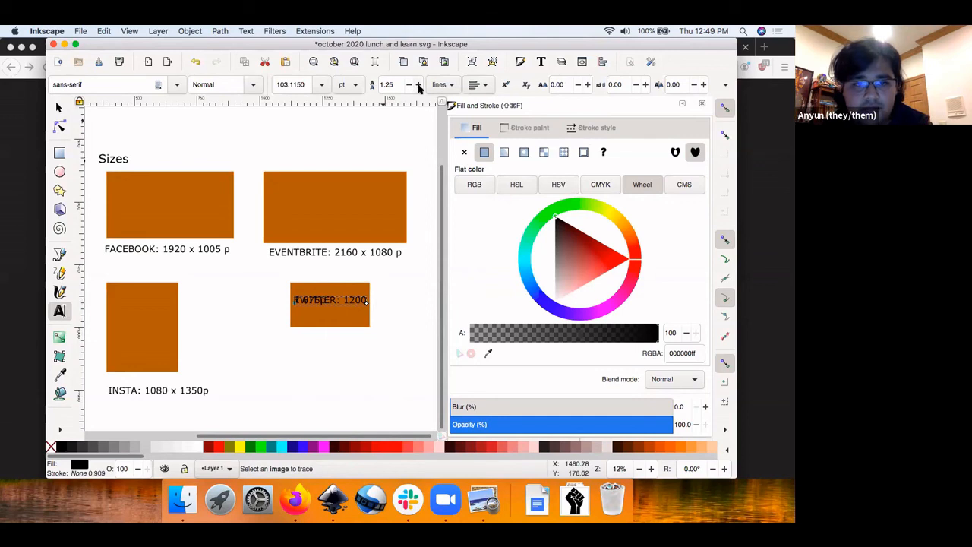
{"action": "key", "text": "super+z"}
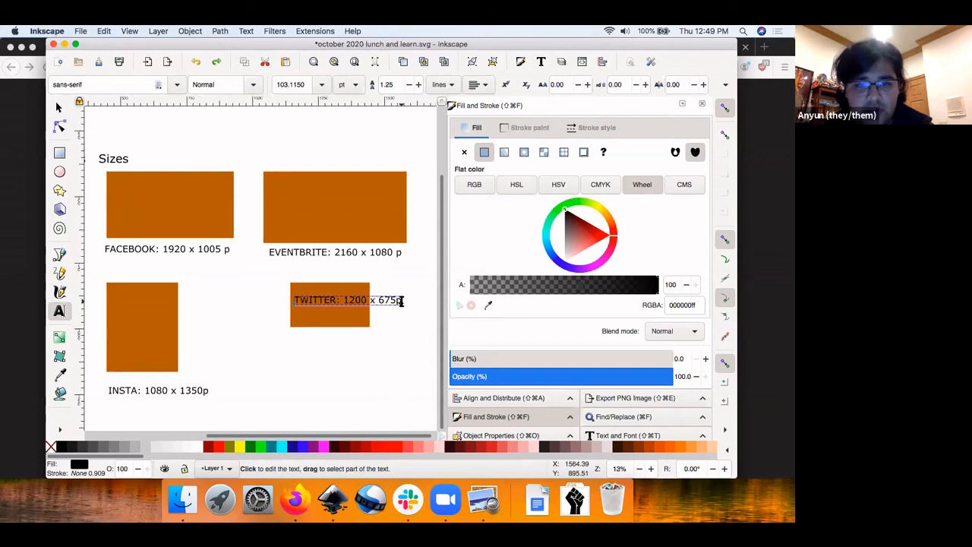
Narrow the Twitter label's wrapping width to fit within the rectangle and insert "THIS IS A TEST" after "TWITTER".
{"action": "scroll", "coordinate": [402, 302], "scroll_direction": "up", "scroll_amount": 1}
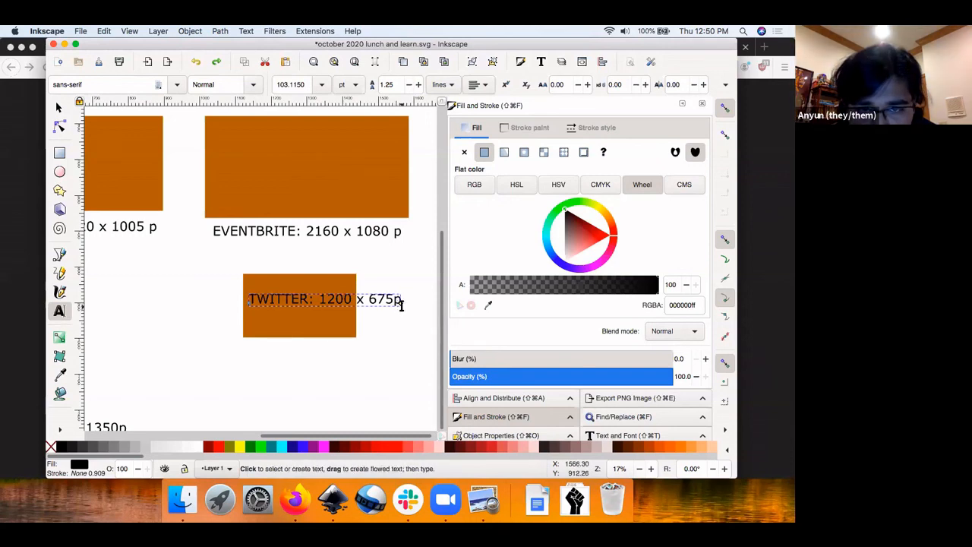
{"action": "left_click_drag", "start_coordinate": [389, 302], "coordinate": [339, 303]}
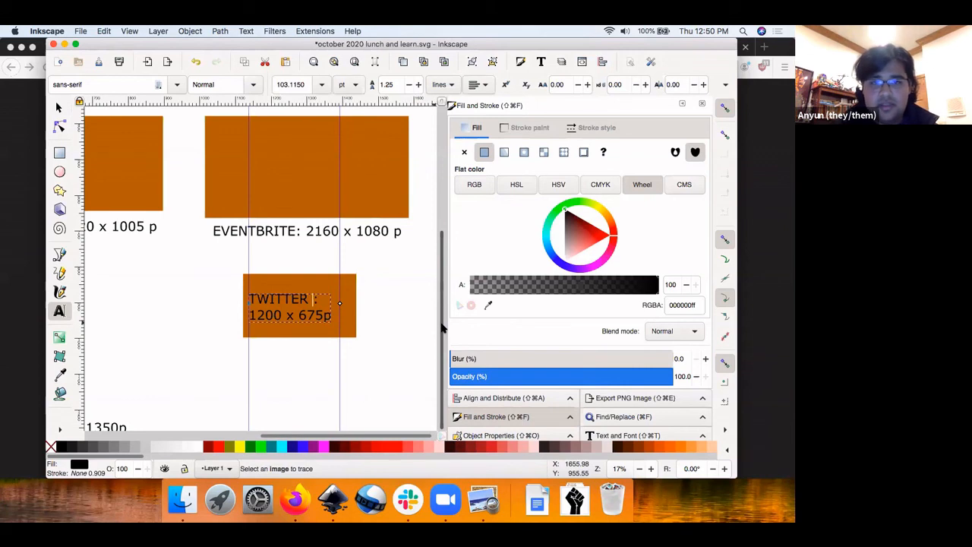
{"action": "type", "text": "THIS IS A TES"}
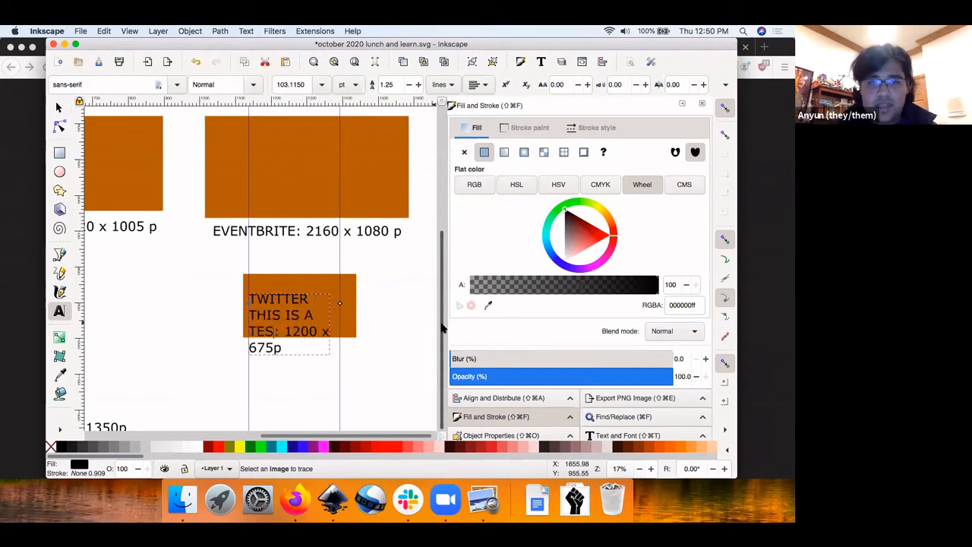
{"action": "type", "text": "T"}
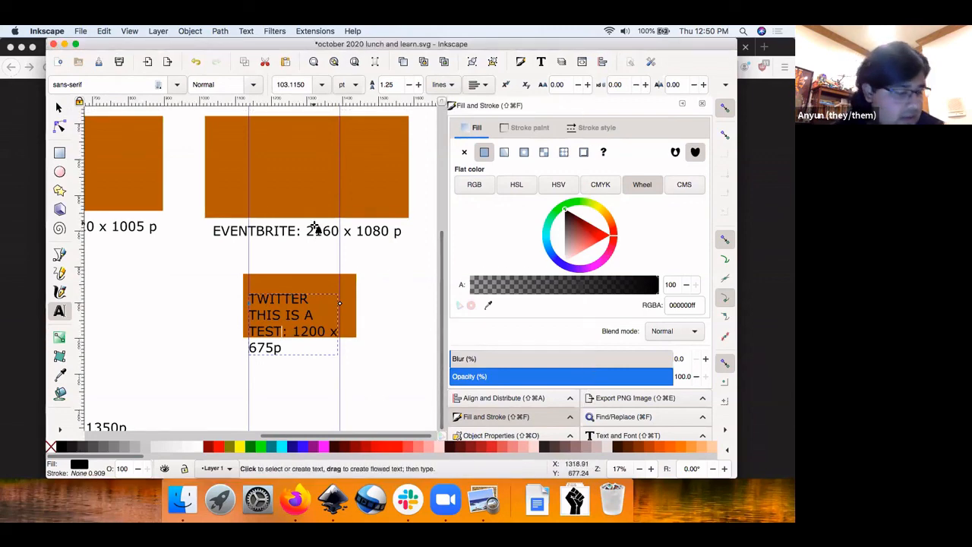
Enlarge the small black fist image to about 691 mm square and place it beside the Instagram rectangle, below the logo and icons.
{"action": "scroll", "coordinate": [315, 227], "scroll_direction": "down", "scroll_amount": 3}
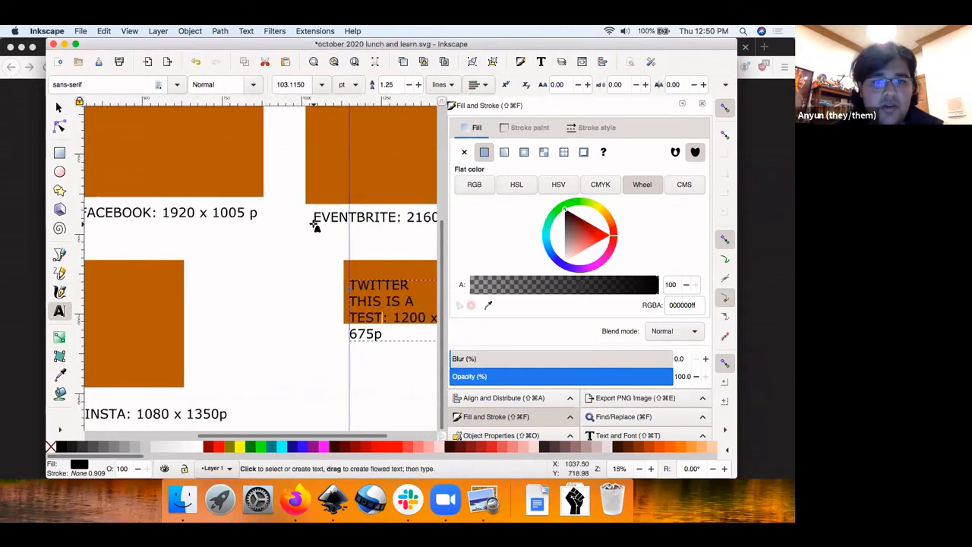
{"action": "scroll", "coordinate": [313, 225], "scroll_direction": "left", "scroll_amount": 4}
{"action": "left_click", "coordinate": [135, 244]}
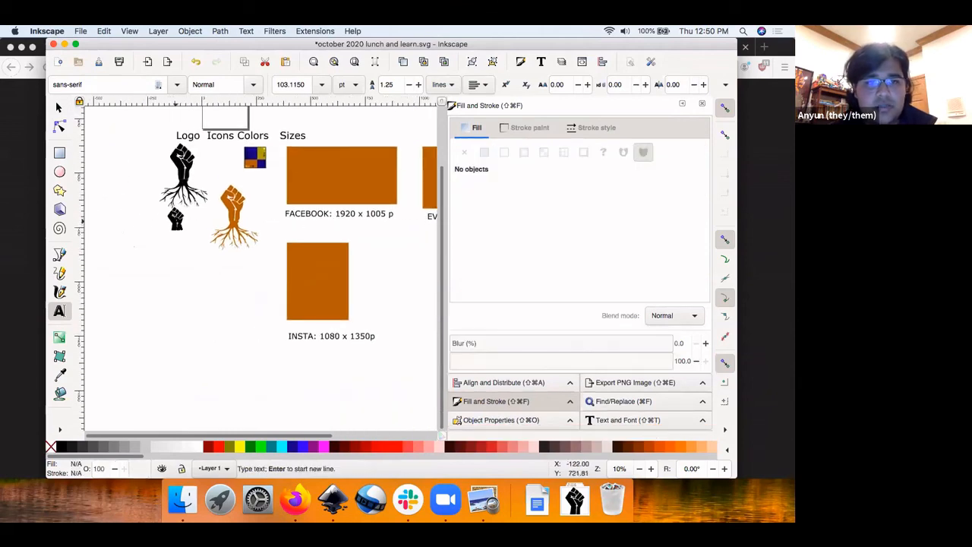
{"action": "left_click", "coordinate": [59, 108]}
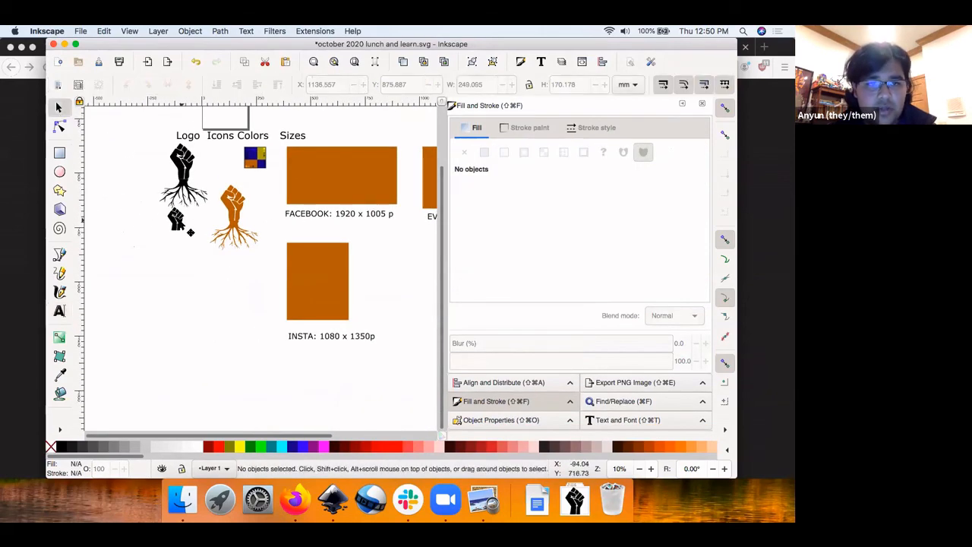
{"action": "left_click_drag", "start_coordinate": [176, 218], "coordinate": [209, 273]}
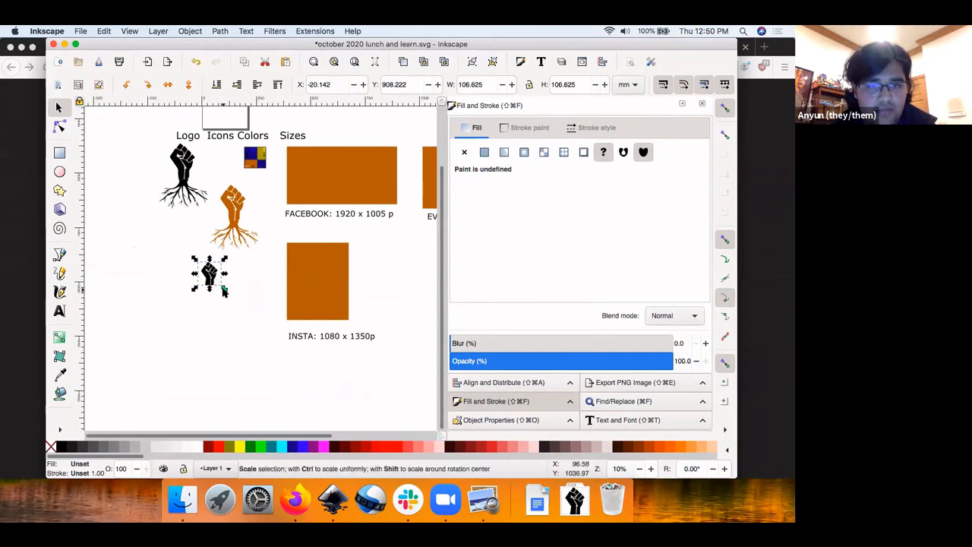
{"action": "left_click_drag", "start_coordinate": [224, 290], "coordinate": [334, 408]}
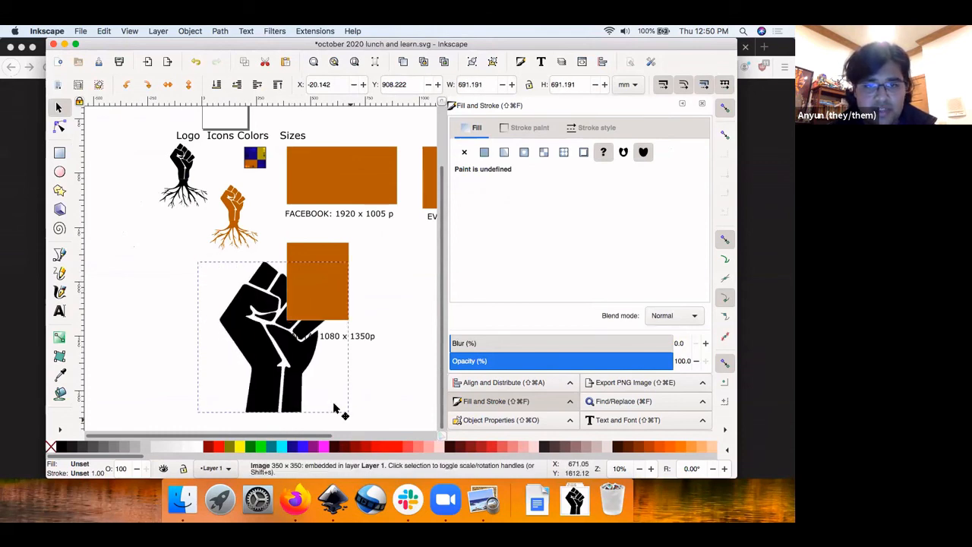
{"action": "left_click_drag", "start_coordinate": [307, 377], "coordinate": [235, 367]}
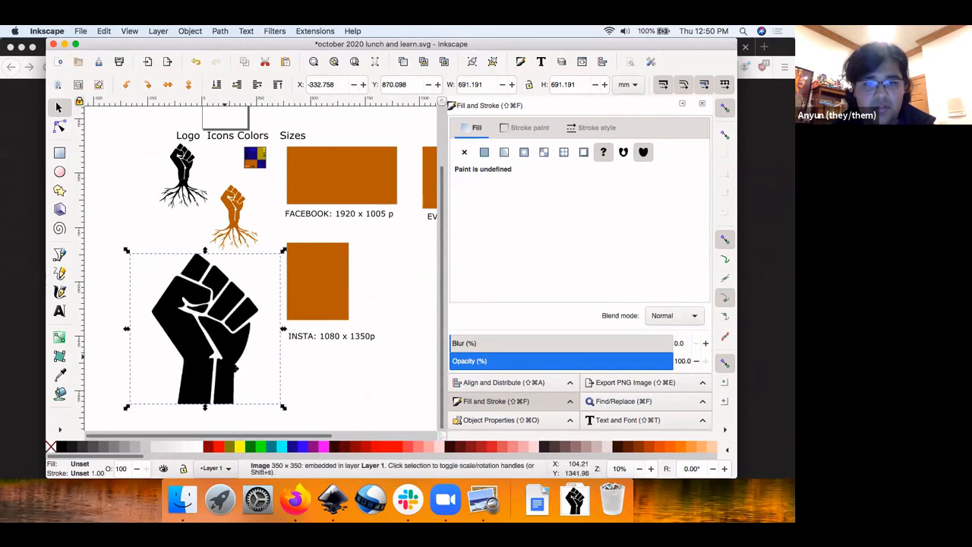
Duplicate the Instagram rectangle and place the copy over the middle of the enlarged fist image.
{"action": "left_click", "coordinate": [325, 285]}
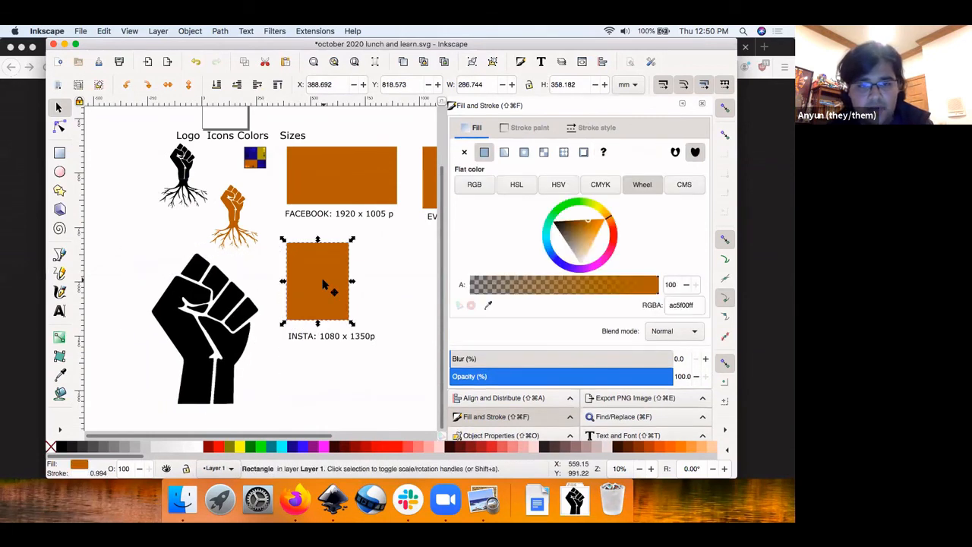
{"action": "key", "text": "alt"}
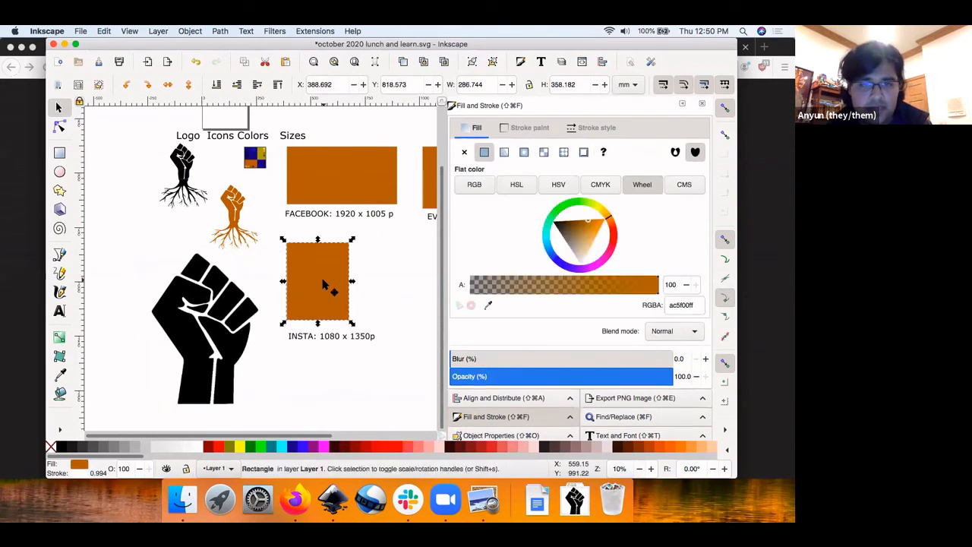
{"action": "left_click_drag", "start_coordinate": [323, 283], "coordinate": [205, 319]}
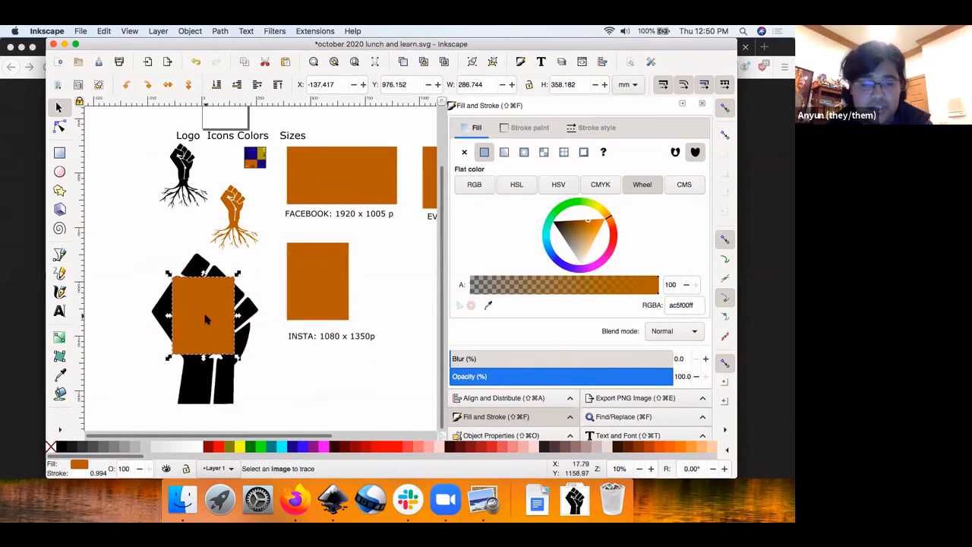
Clip the enlarged fist image to the orange rectangle lying over it, and undo the clip.
{"action": "left_click_drag", "start_coordinate": [108, 234], "coordinate": [293, 426]}
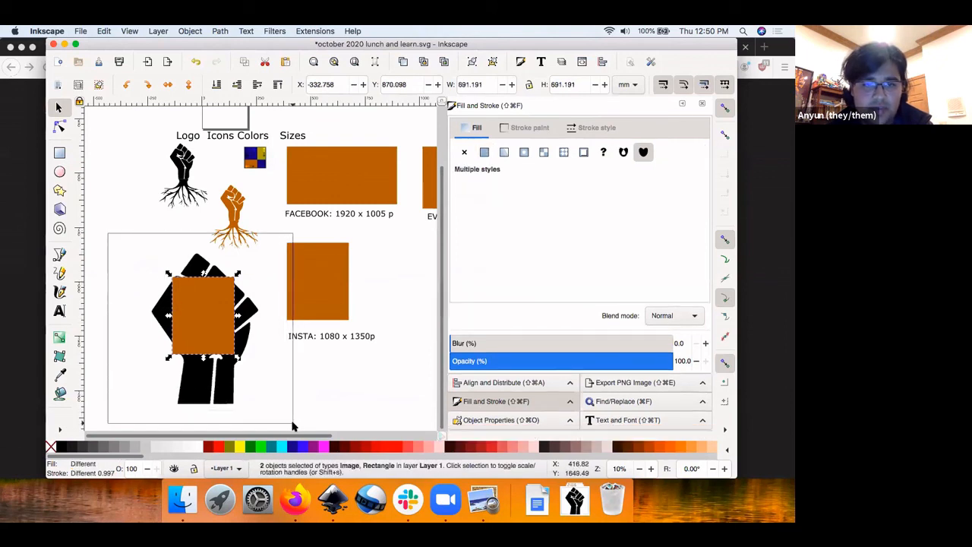
{"action": "left_click", "coordinate": [194, 31]}
{"action": "mouse_move", "coordinate": [315, 148]}
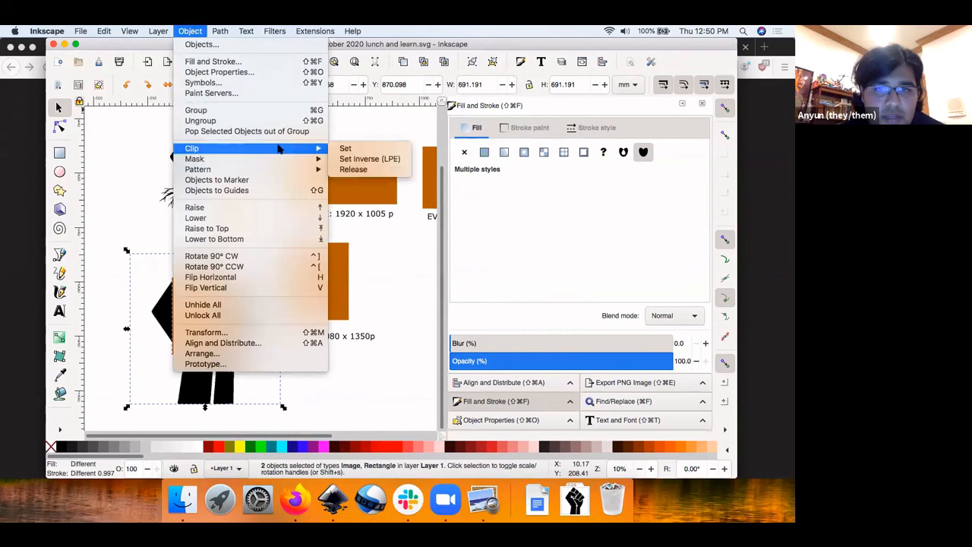
{"action": "left_click", "coordinate": [335, 150]}
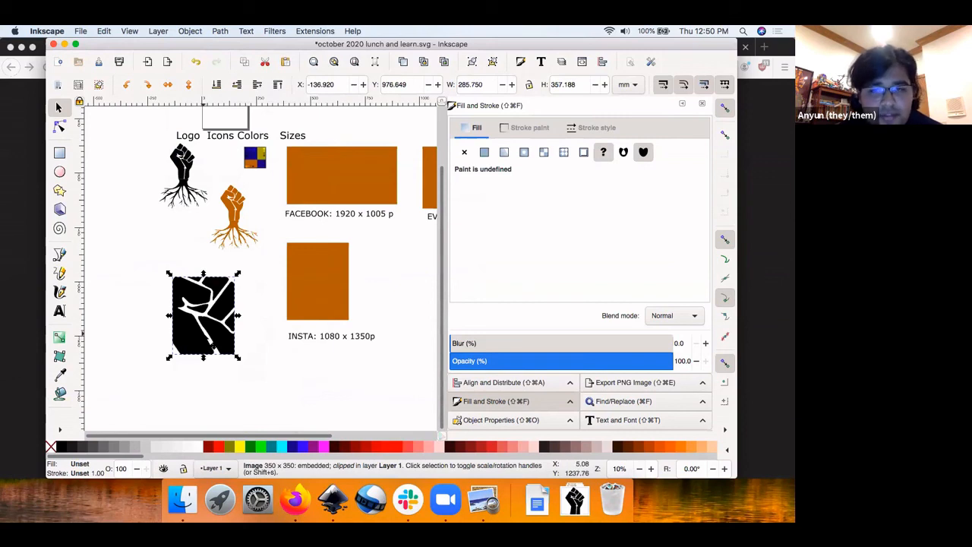
{"action": "key", "text": "alt"}
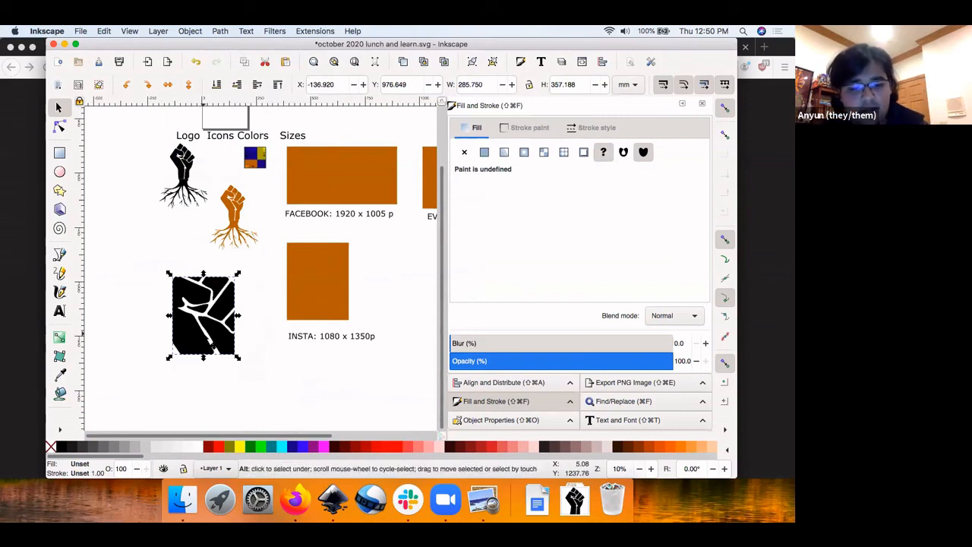
{"action": "key", "text": "super+z"}
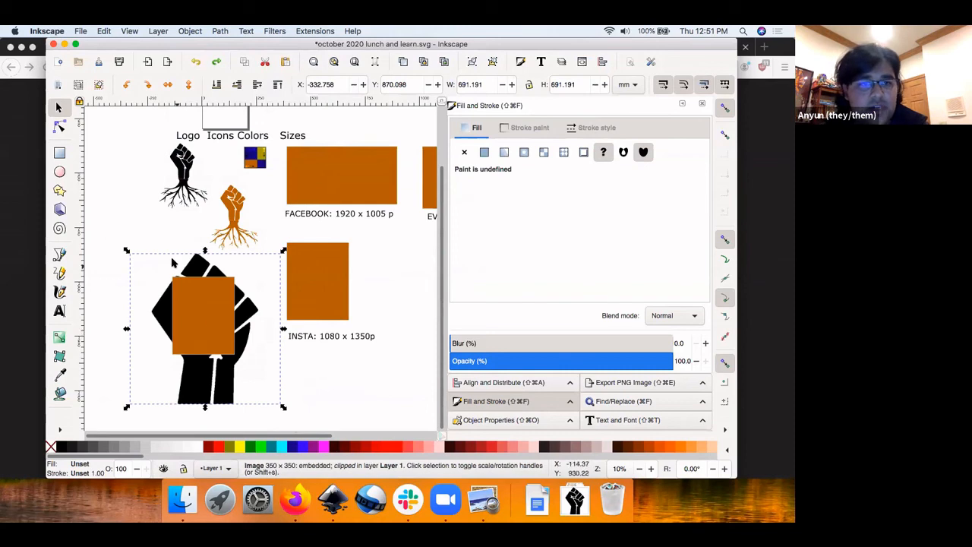
Mask the enlarged fist image with the orange rectangle lying over it, and undo the mask.
{"action": "left_click", "coordinate": [60, 110]}
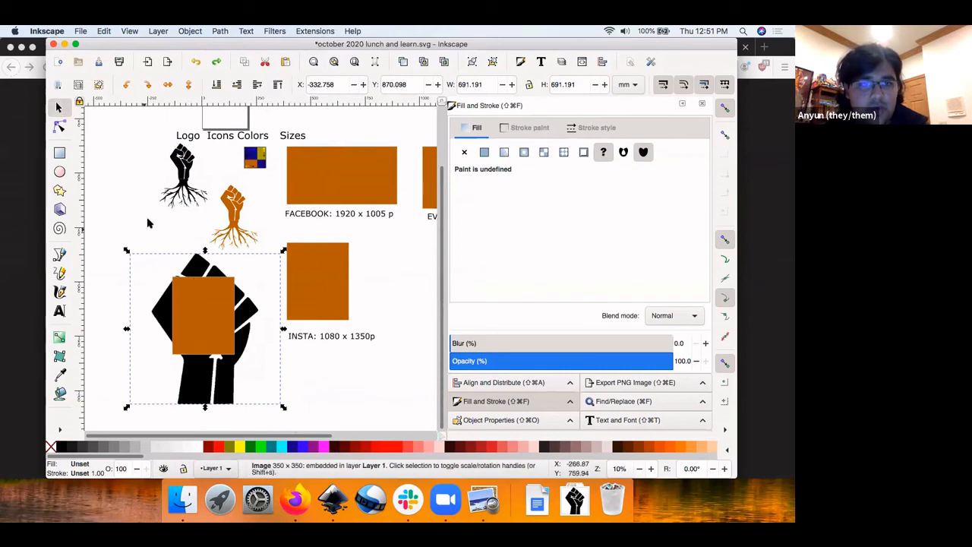
{"action": "left_click_drag", "start_coordinate": [104, 217], "coordinate": [296, 429]}
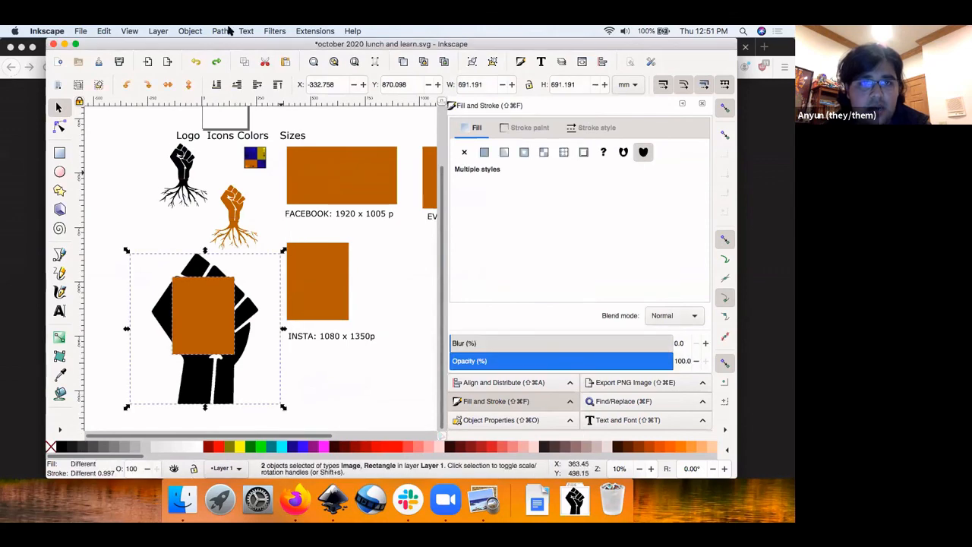
{"action": "left_click", "coordinate": [190, 30]}
{"action": "mouse_move", "coordinate": [304, 159]}
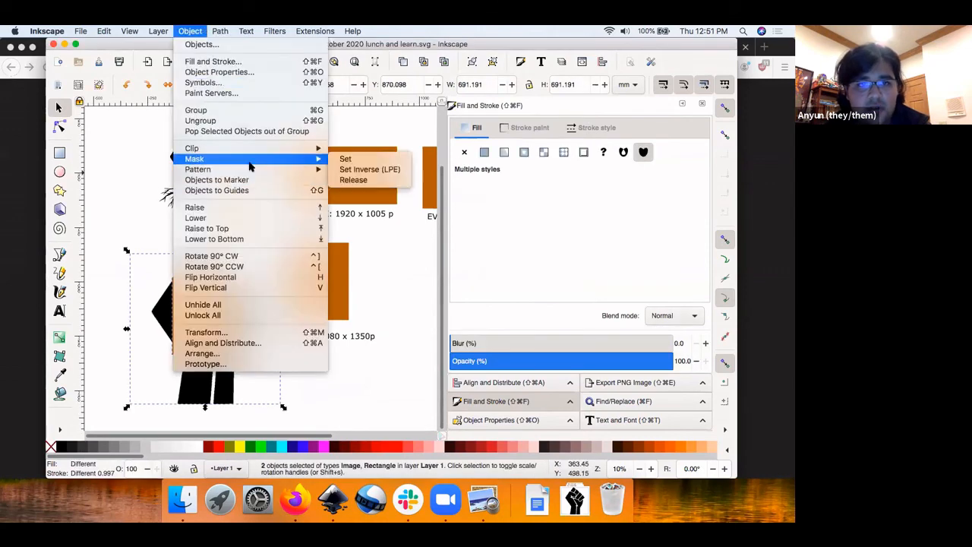
{"action": "left_click", "coordinate": [364, 170]}
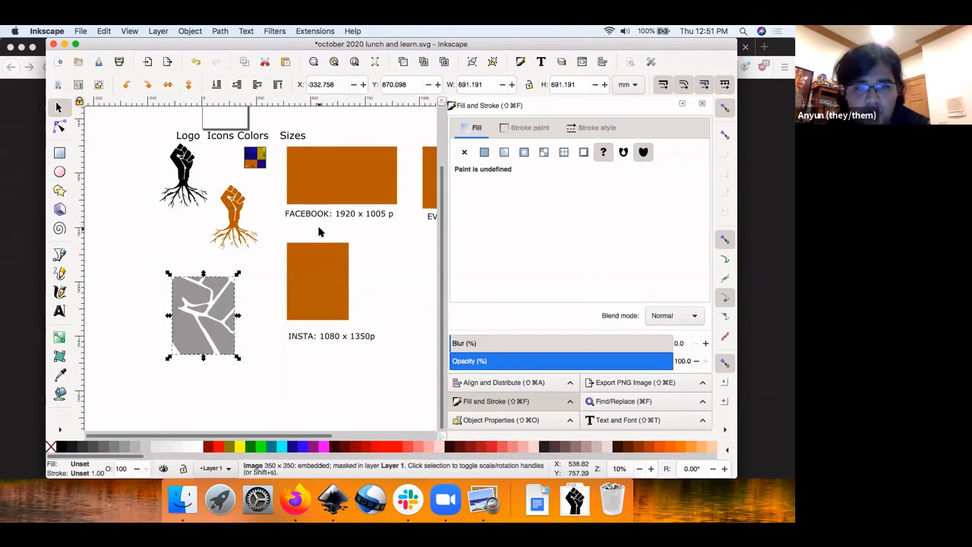
{"action": "left_click", "coordinate": [319, 288]}
{"action": "left_click", "coordinate": [192, 319]}
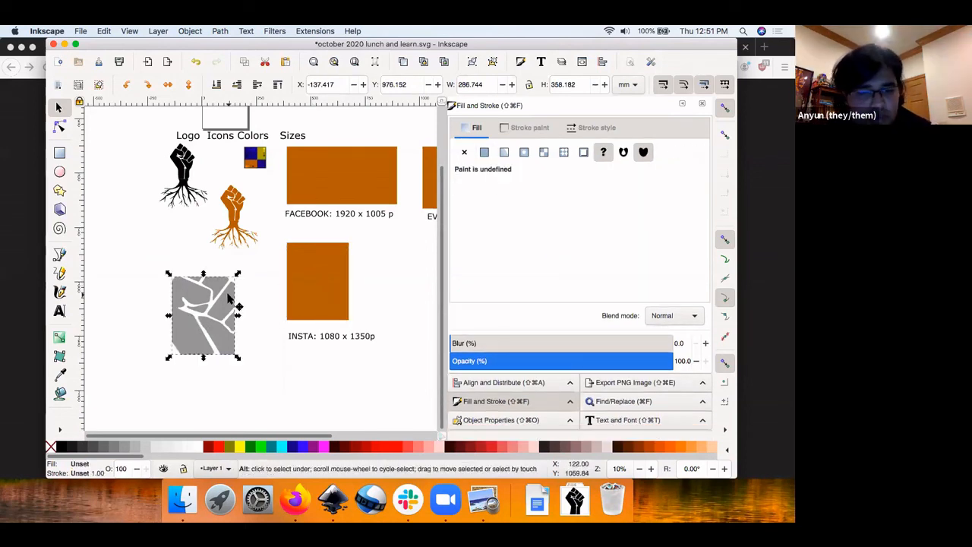
{"action": "key", "text": "super+z"}
Move the enlarged fist and its overlying rectangle together further from the Instagram template, and delete the overlying rectangle.
{"action": "left_click_drag", "start_coordinate": [120, 234], "coordinate": [311, 426]}
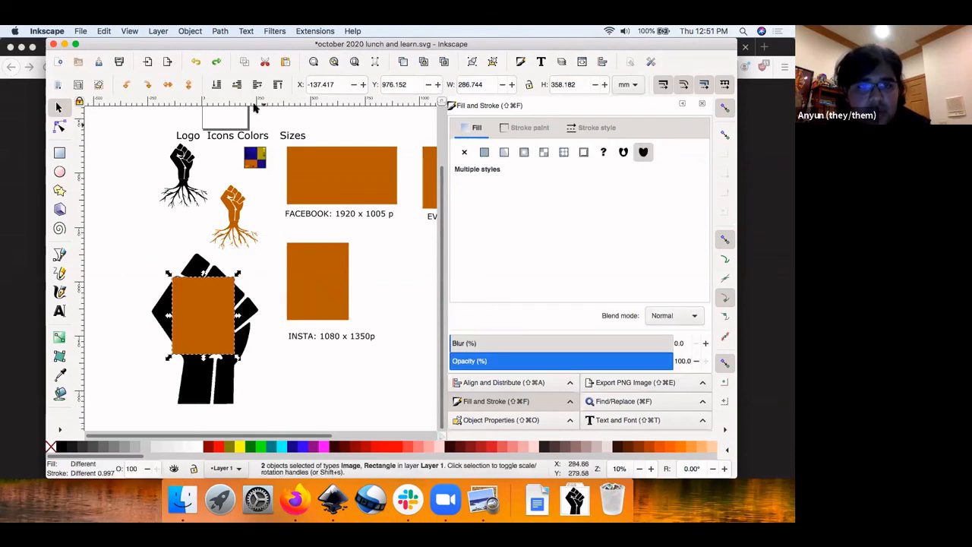
{"action": "left_click", "coordinate": [190, 30]}
{"action": "mouse_move", "coordinate": [228, 150]}
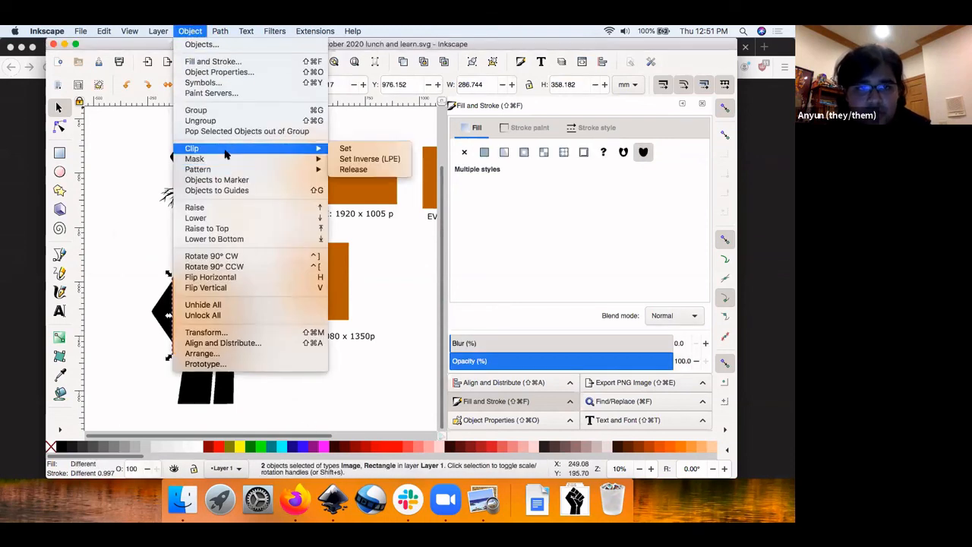
{"action": "mouse_move", "coordinate": [302, 163]}
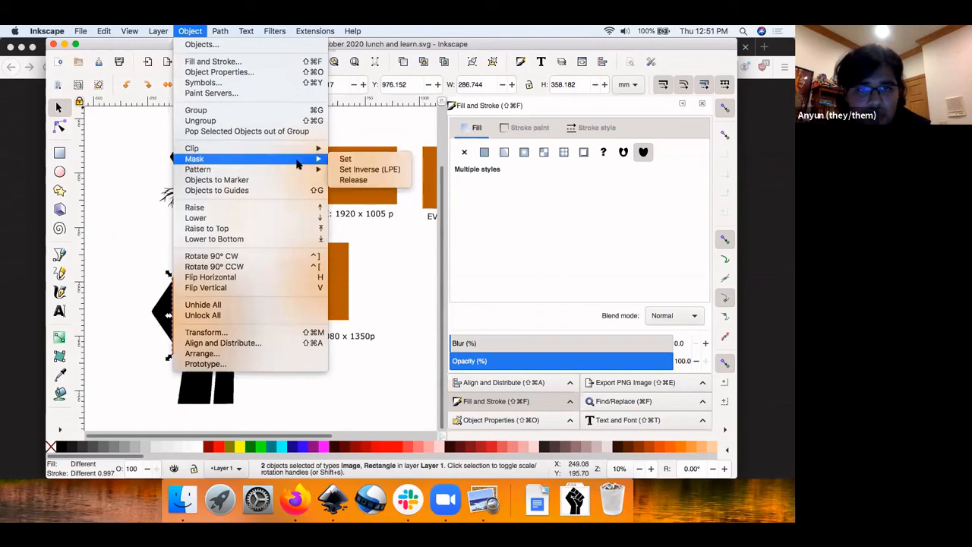
{"action": "left_click", "coordinate": [390, 287]}
{"action": "left_click_drag", "start_coordinate": [223, 319], "coordinate": [190, 310]}
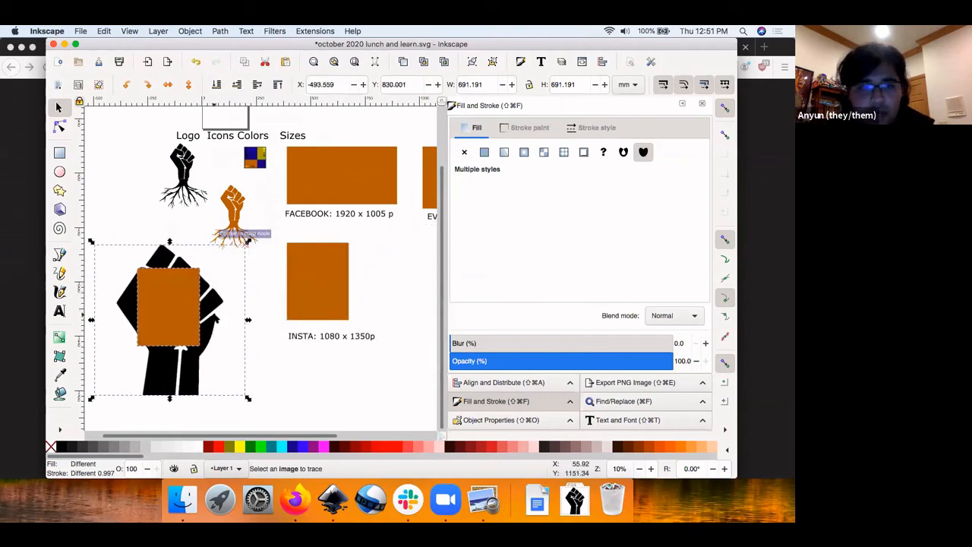
{"action": "key", "text": "Delete"}
{"action": "key", "text": "ctrl+z"}
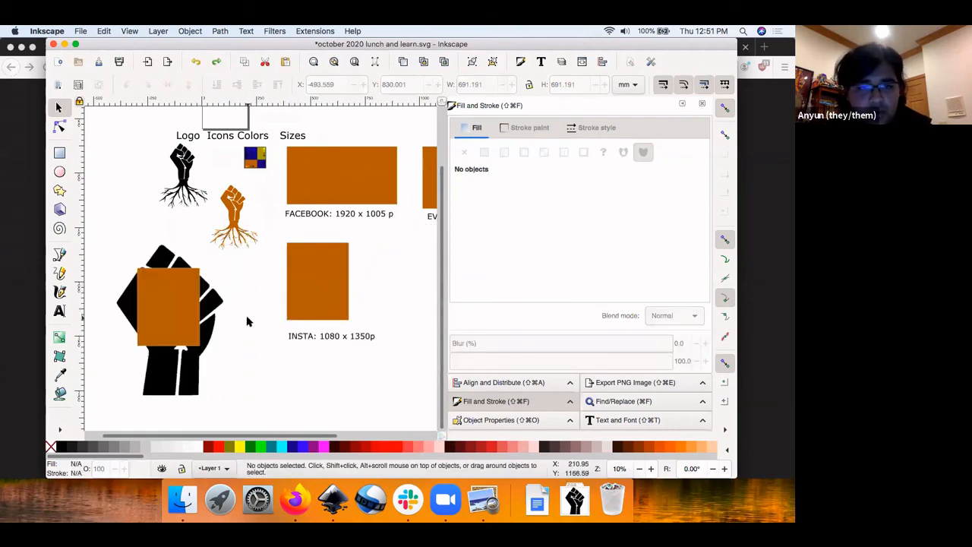
{"action": "left_click", "coordinate": [175, 307]}
{"action": "key", "text": "Delete"}
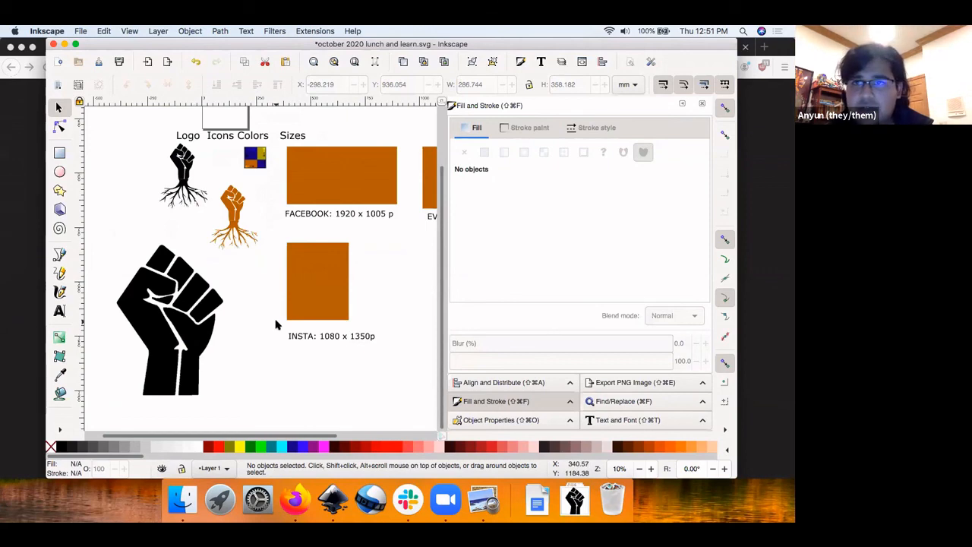
{"action": "scroll", "coordinate": [276, 326], "scroll_direction": "down", "scroll_amount": 1}
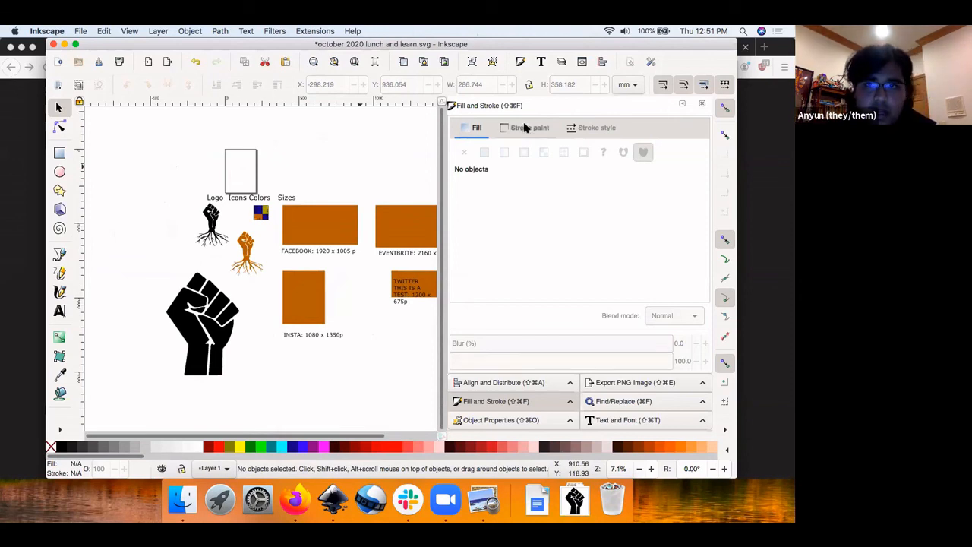
{"action": "left_click", "coordinate": [701, 83]}
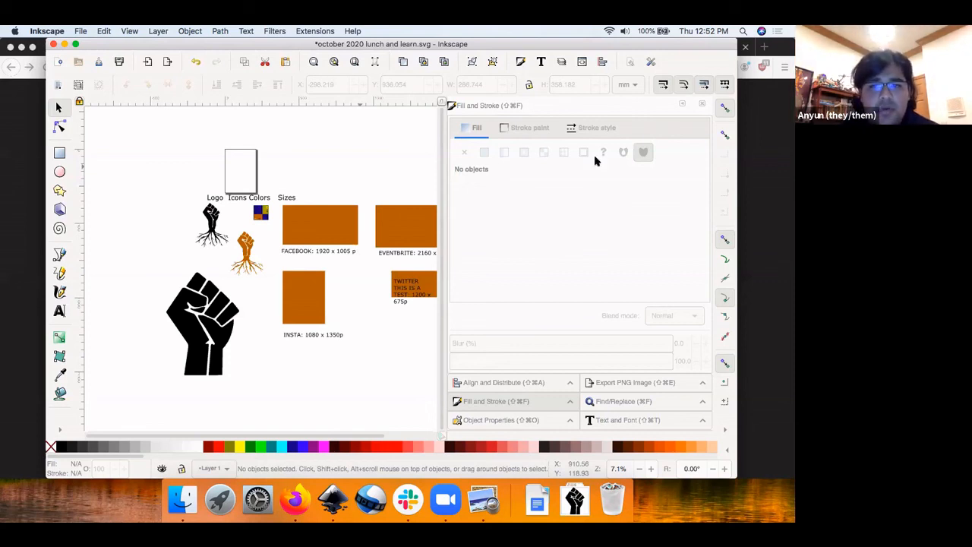
{"action": "left_click", "coordinate": [376, 270]}
{"action": "scroll", "coordinate": [376, 269], "scroll_direction": "right", "scroll_amount": 2}
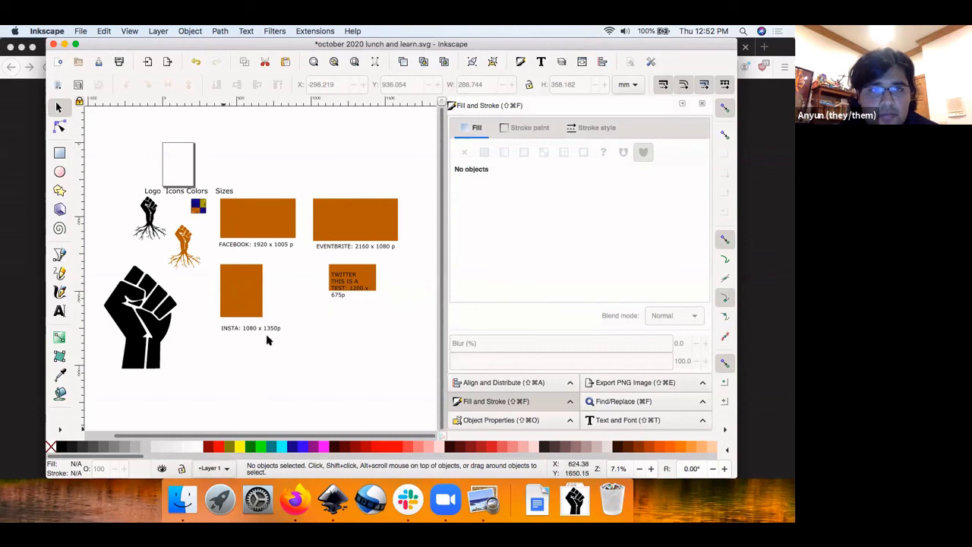
{"action": "left_click", "coordinate": [159, 31]}
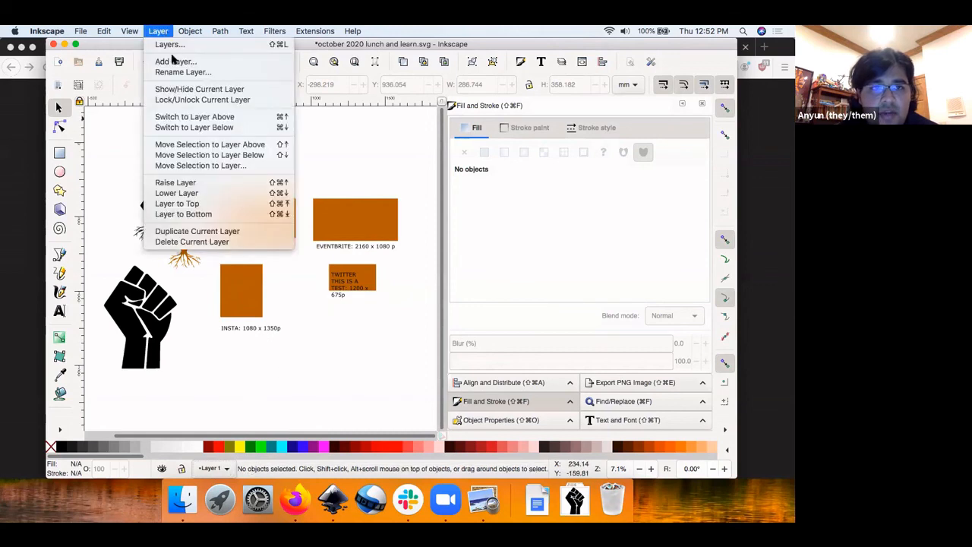
{"action": "left_click", "coordinate": [167, 31]}
{"action": "left_click", "coordinate": [167, 31]}
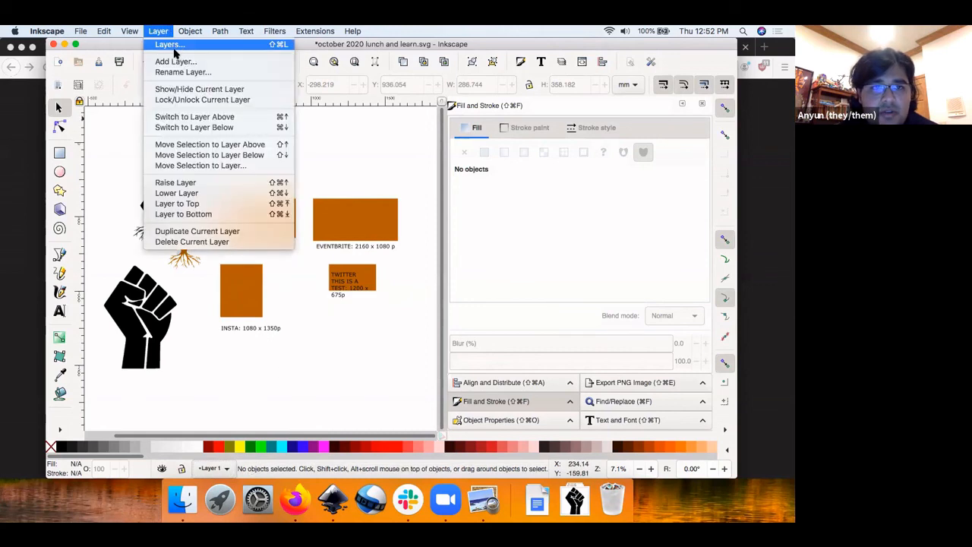
{"action": "left_click", "coordinate": [178, 60]}
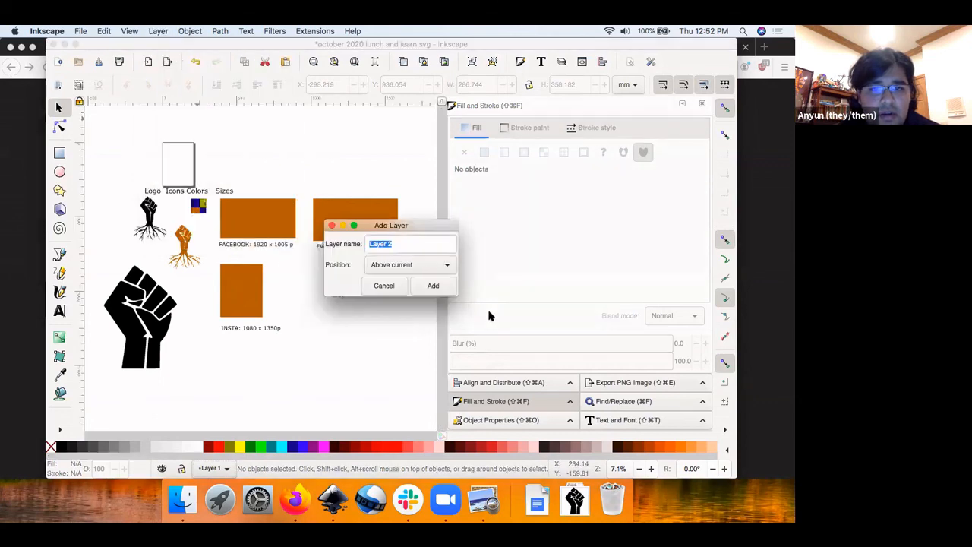
{"action": "left_click", "coordinate": [406, 264]}
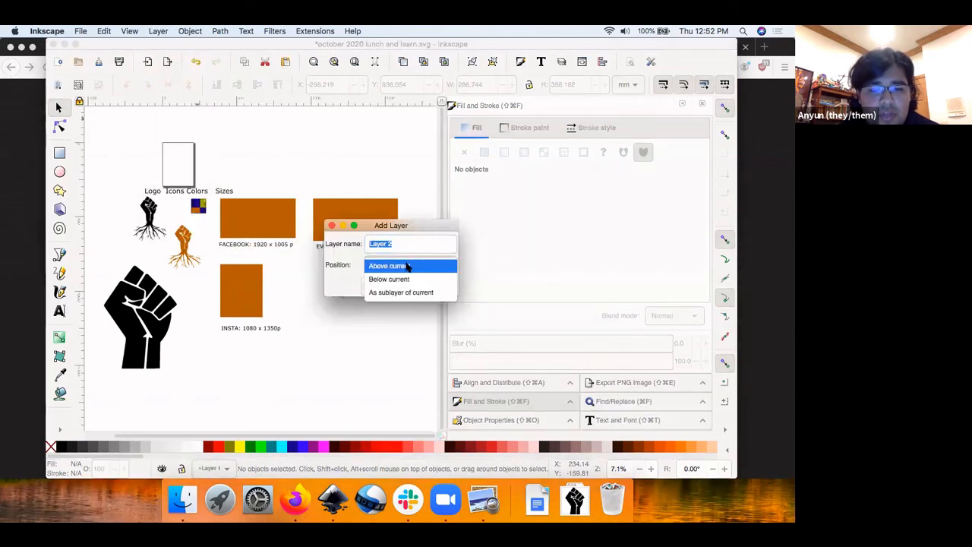
{"action": "left_click", "coordinate": [406, 266]}
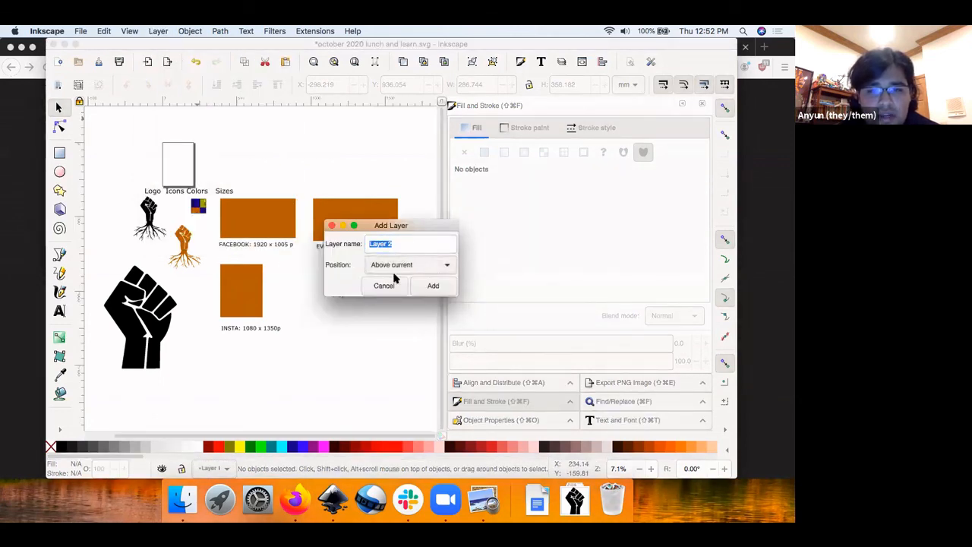
{"action": "left_click", "coordinate": [384, 284]}
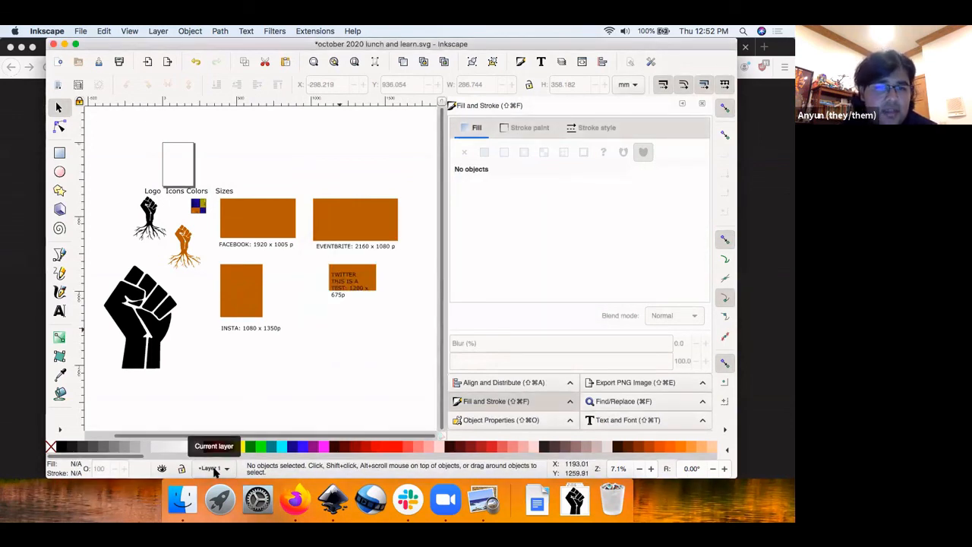
Duplicate the Instagram rectangle and place the copy beside the black fist logo, just above the enlarged fist image.
{"action": "scroll", "coordinate": [294, 356], "scroll_direction": "left", "scroll_amount": 2}
{"action": "scroll", "coordinate": [294, 355], "scroll_direction": "down", "scroll_amount": 1}
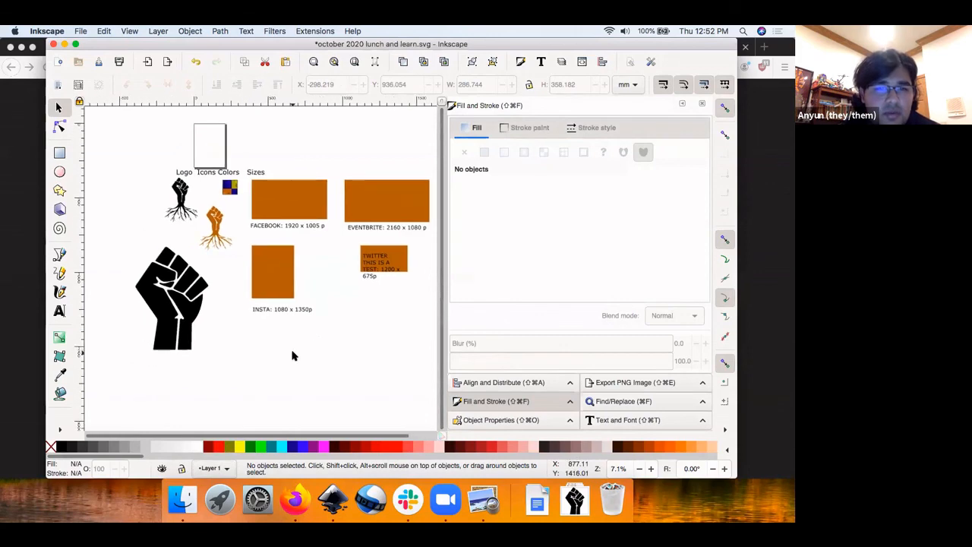
{"action": "scroll", "coordinate": [293, 355], "scroll_direction": "down", "scroll_amount": 5}
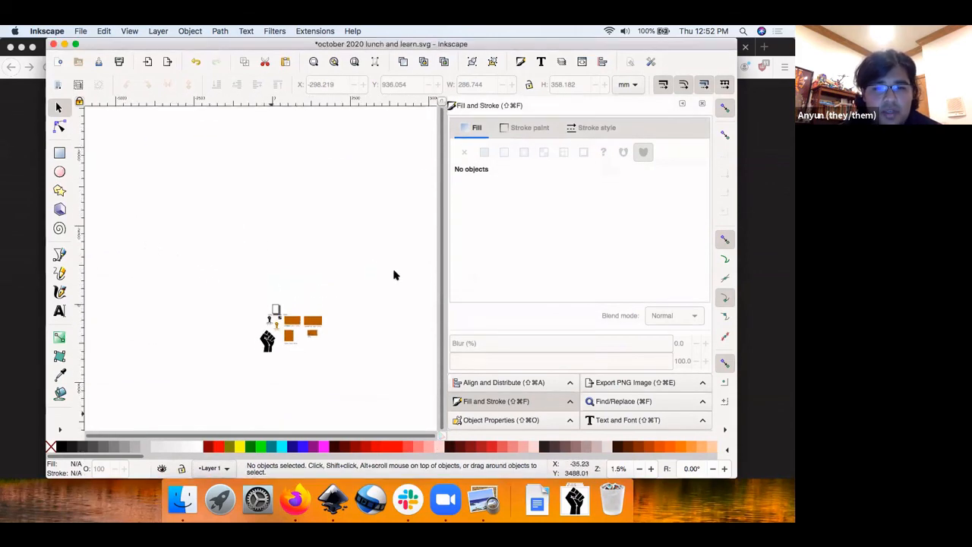
{"action": "scroll", "coordinate": [288, 310], "scroll_direction": "up", "scroll_amount": 4}
{"action": "scroll", "coordinate": [292, 312], "scroll_direction": "up", "scroll_amount": 3}
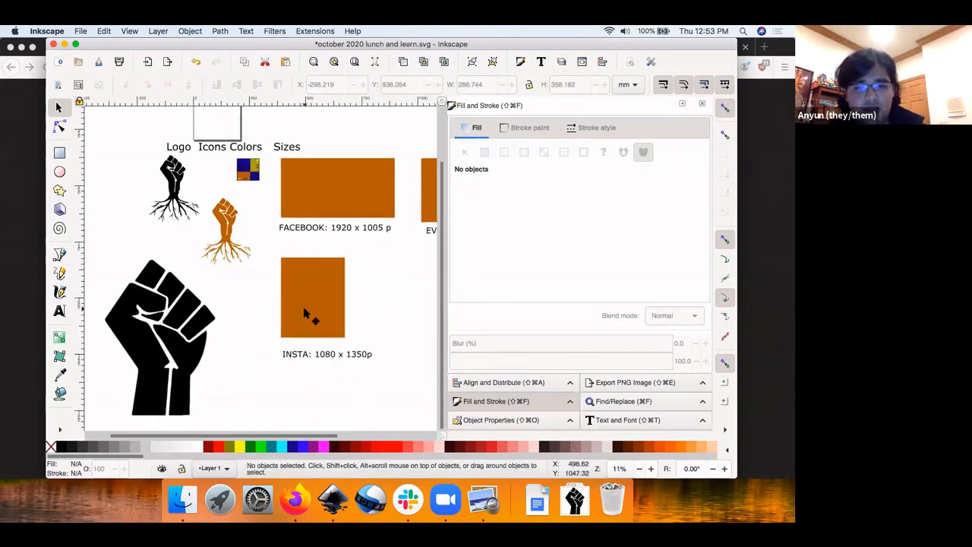
{"action": "left_click", "coordinate": [304, 313]}
{"action": "left_click_drag", "start_coordinate": [282, 310], "coordinate": [70, 259]}
{"action": "scroll", "coordinate": [206, 302], "scroll_direction": "left", "scroll_amount": 6}
{"action": "scroll", "coordinate": [206, 301], "scroll_direction": "down", "scroll_amount": 2}
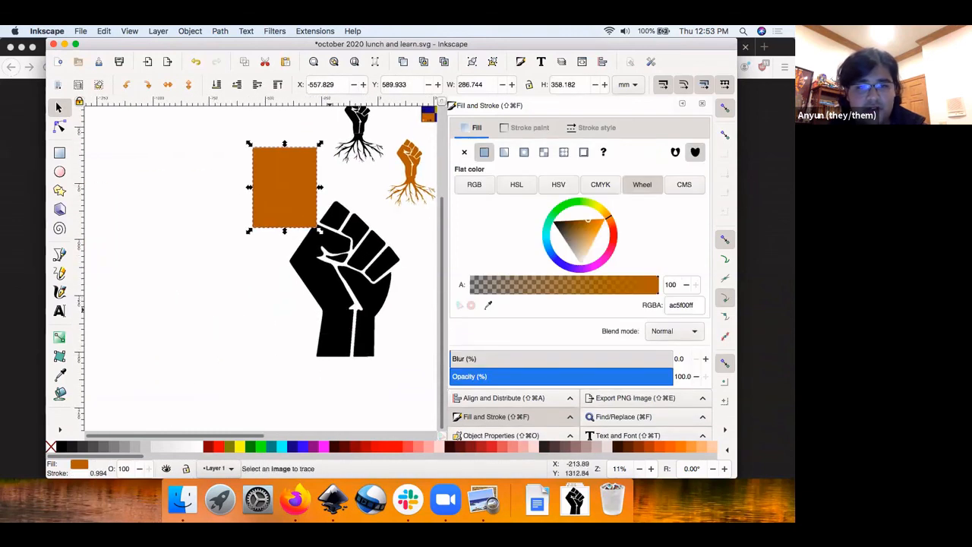
Move the enlarged fist image onto the new rectangle copy and raise the fist to the top of the stacking order.
{"action": "mouse_move", "coordinate": [307, 300]}
{"action": "left_mouse_down"}
{"action": "mouse_move", "coordinate": [258, 280]}
{"action": "mouse_move", "coordinate": [246, 243]}
{"action": "left_mouse_up"}
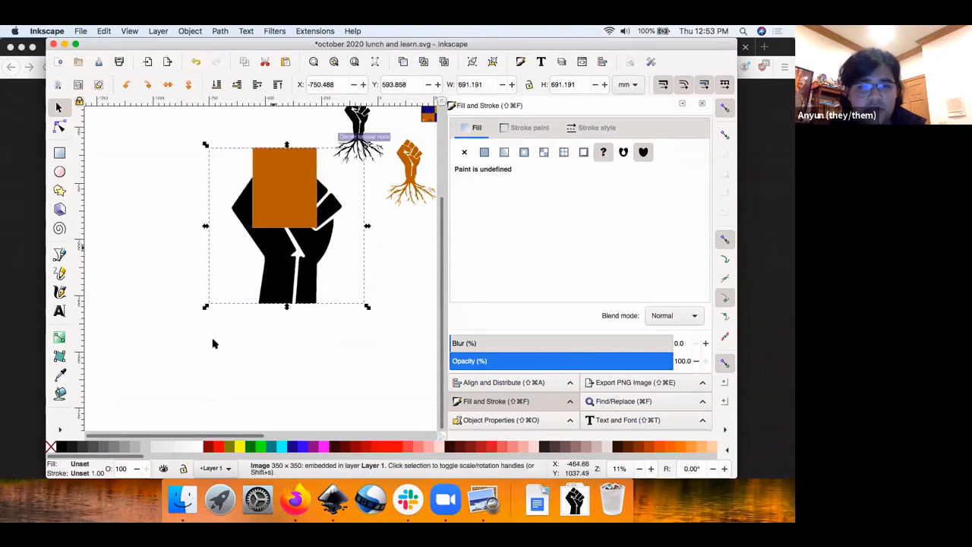
{"action": "left_click", "coordinate": [245, 344]}
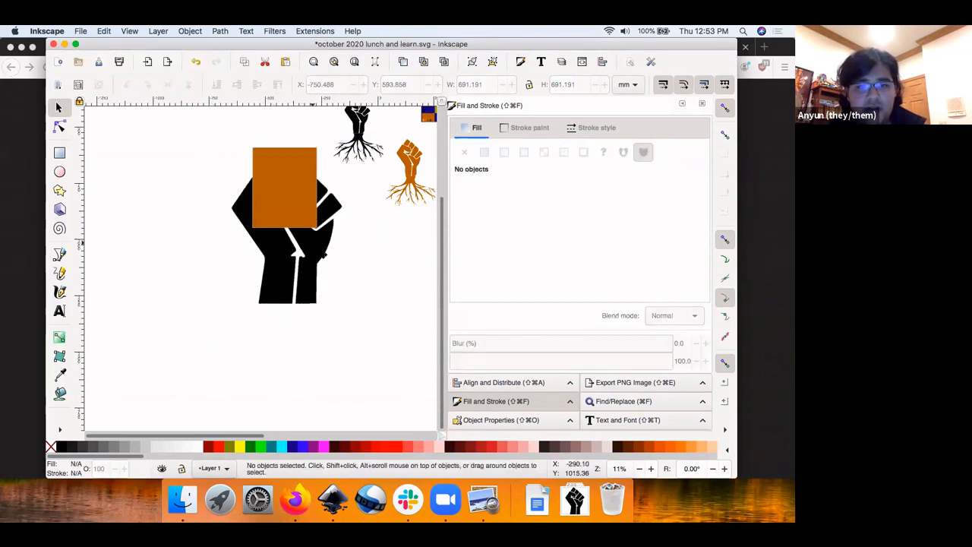
{"action": "left_click", "coordinate": [289, 259]}
{"action": "left_click", "coordinate": [187, 31]}
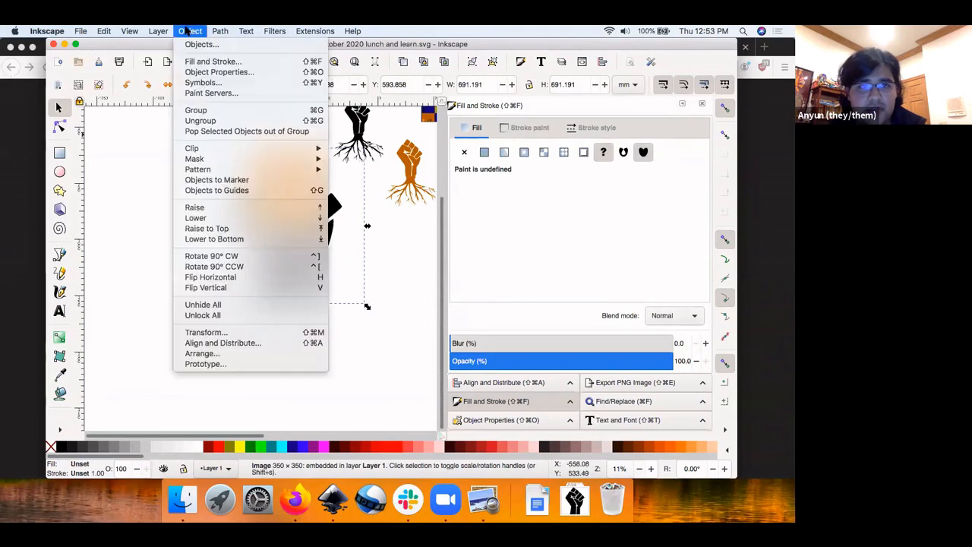
{"action": "left_click", "coordinate": [245, 229]}
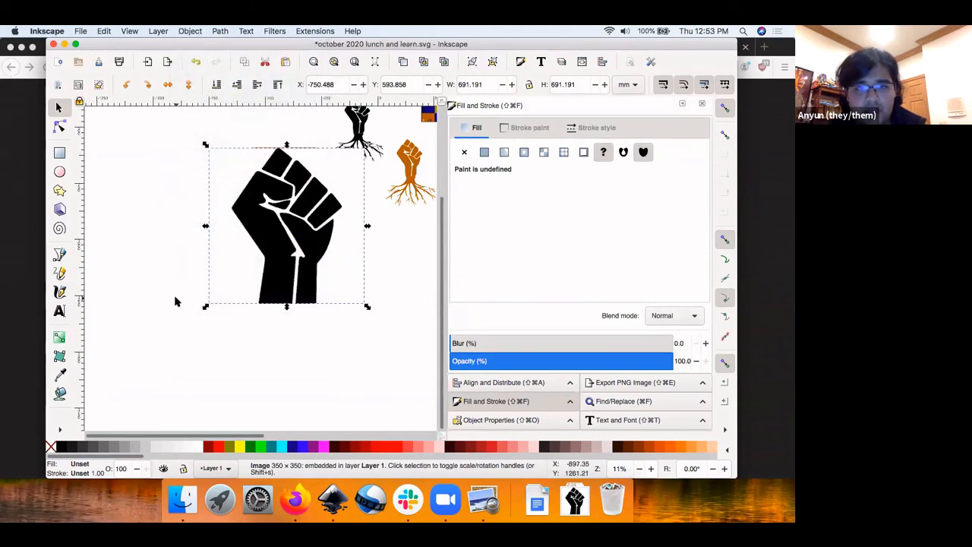
Move the enlarged fist image off the rectangle copy to the empty area below the logos, at about X -529, Y 1331 mm.
{"action": "left_click", "coordinate": [205, 293]}
{"action": "left_click_drag", "start_coordinate": [289, 228], "coordinate": [278, 265]}
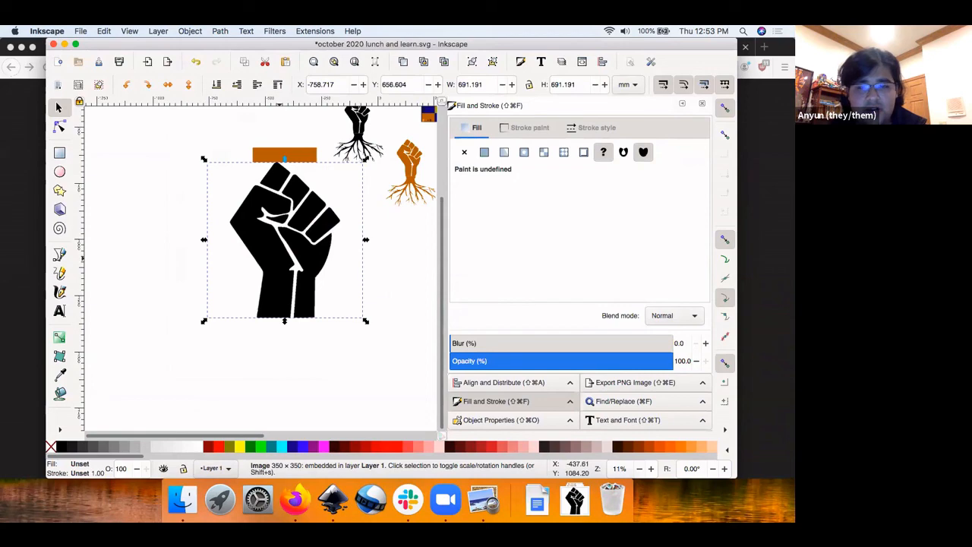
{"action": "left_click_drag", "start_coordinate": [243, 258], "coordinate": [455, 278]}
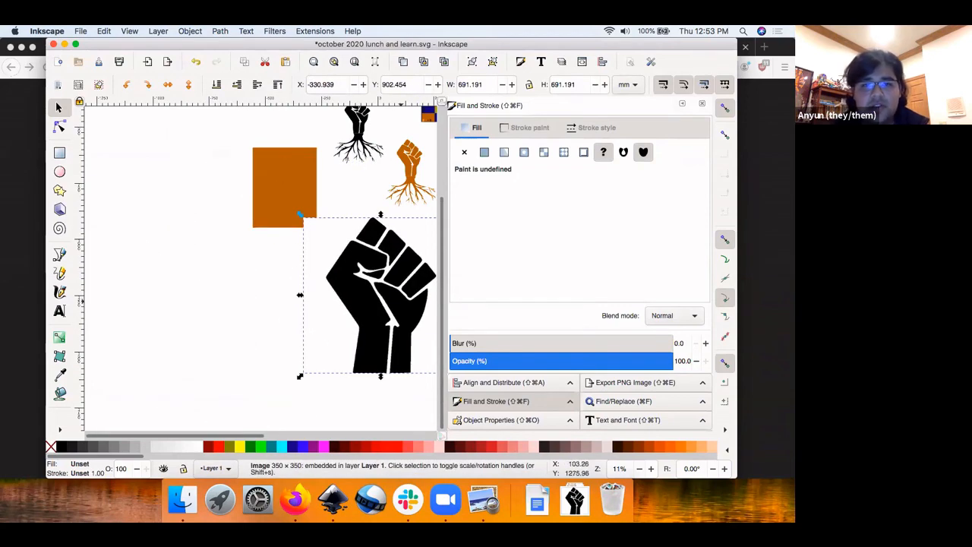
{"action": "scroll", "coordinate": [401, 303], "scroll_direction": "down", "scroll_amount": 3}
{"action": "scroll", "coordinate": [401, 303], "scroll_direction": "down", "scroll_amount": 1}
{"action": "scroll", "coordinate": [401, 303], "scroll_direction": "right", "scroll_amount": 8}
{"action": "scroll", "coordinate": [401, 303], "scroll_direction": "left", "scroll_amount": 3}
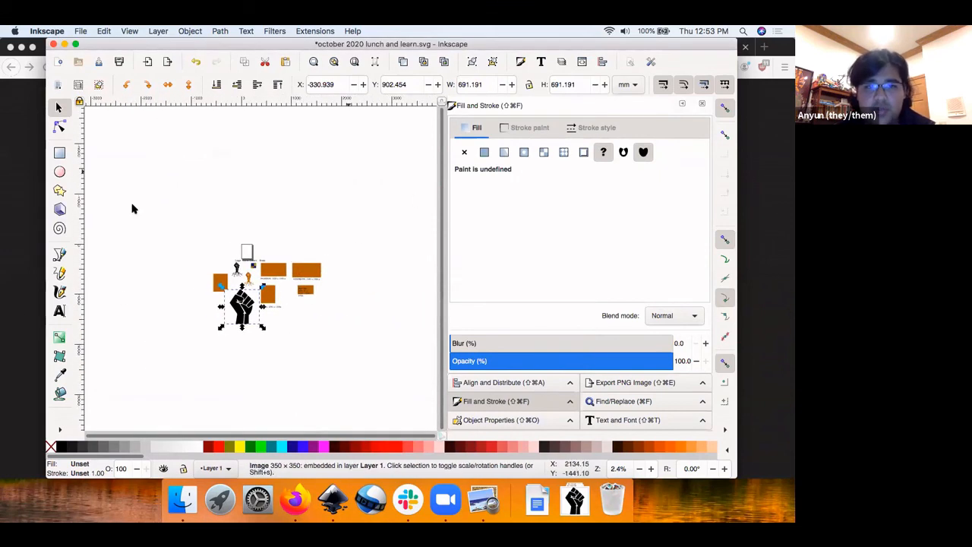
{"action": "left_click_drag", "start_coordinate": [241, 314], "coordinate": [231, 336]}
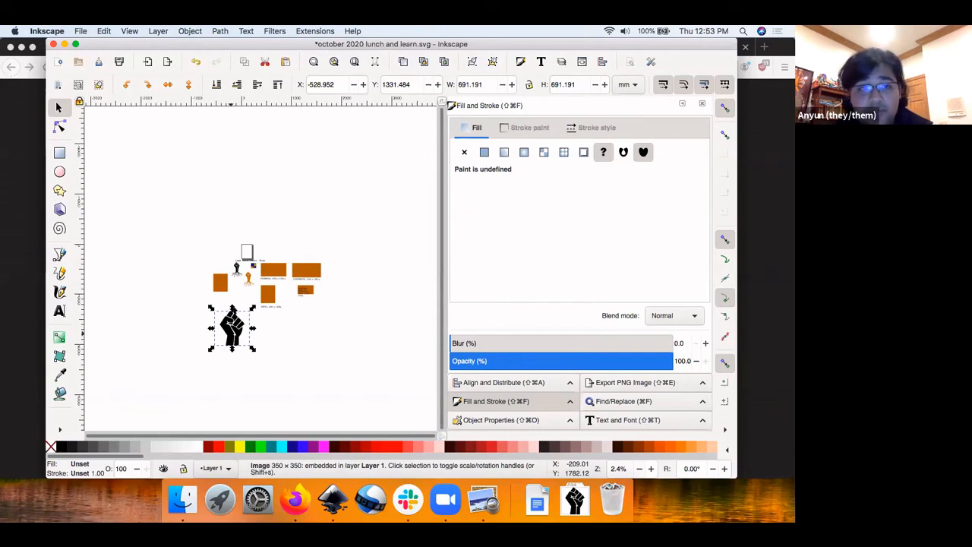
Add a new layer named Layer 2 above the current one.
{"action": "left_click", "coordinate": [186, 31]}
{"action": "mouse_move", "coordinate": [158, 31]}
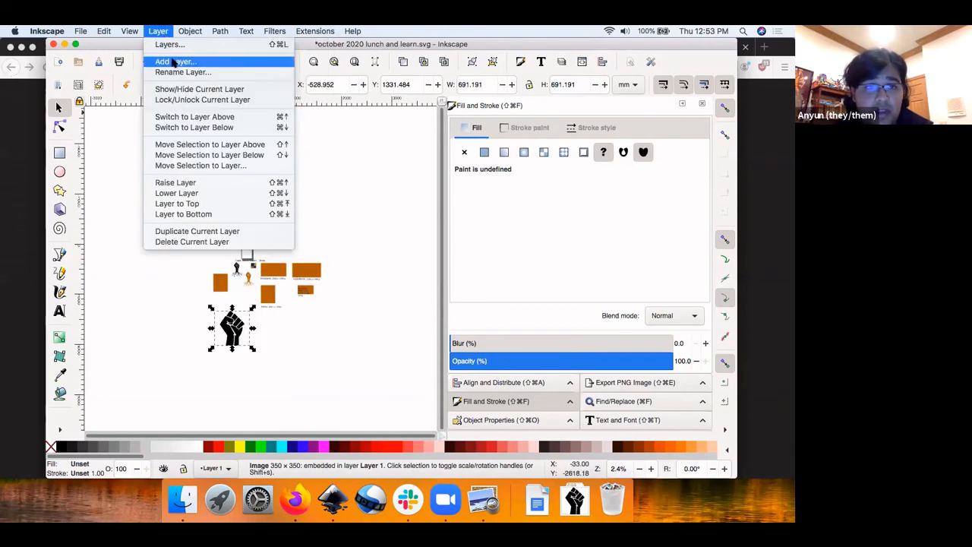
{"action": "left_click", "coordinate": [173, 62]}
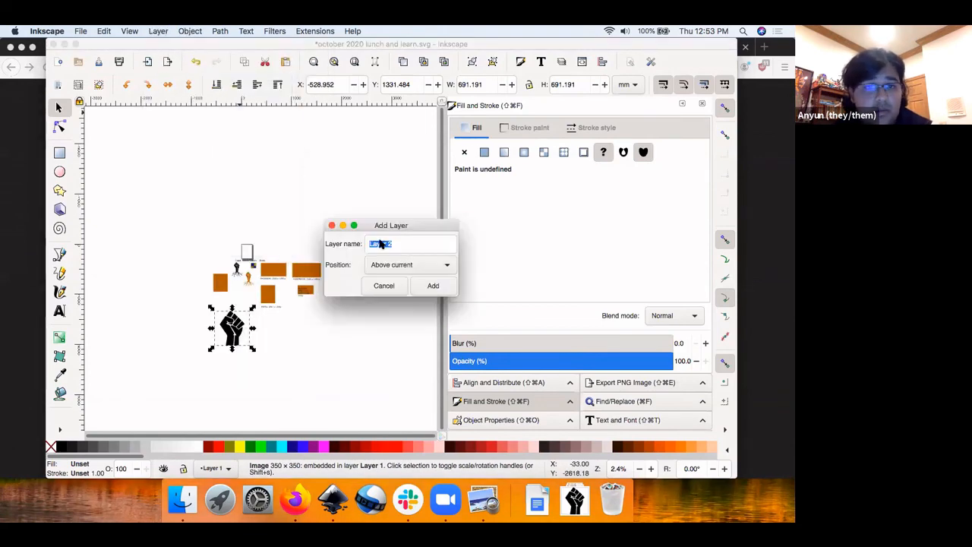
{"action": "left_click", "coordinate": [429, 284]}
{"action": "key", "text": "r"}
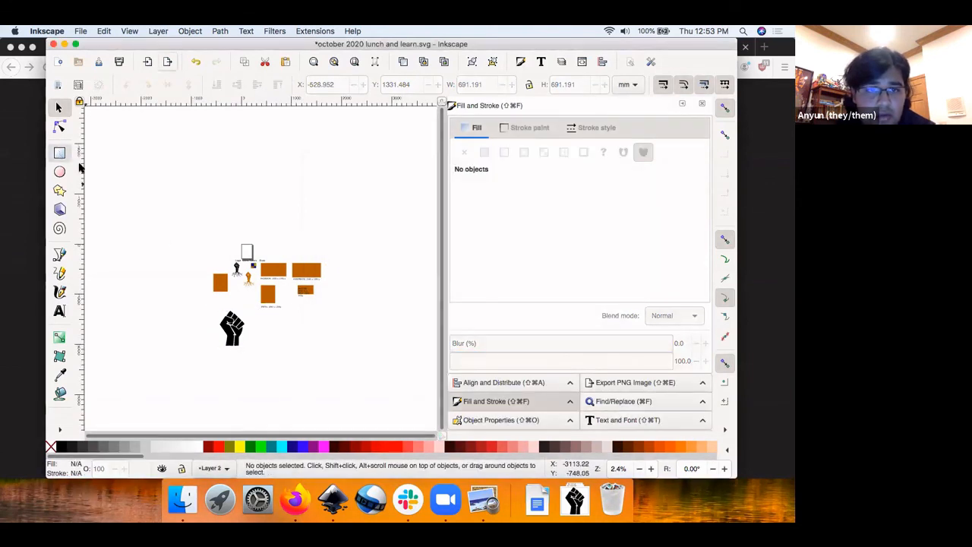
Draw a rectangle about 7775 by 9230 px over the logos on Layer 2, and hide that layer.
{"action": "mouse_move", "coordinate": [155, 235]}
{"action": "left_mouse_down"}
{"action": "mouse_move", "coordinate": [321, 396]}
{"action": "mouse_move", "coordinate": [276, 375]}
{"action": "mouse_move", "coordinate": [262, 358]}
{"action": "mouse_move", "coordinate": [432, 376]}
{"action": "left_mouse_up"}
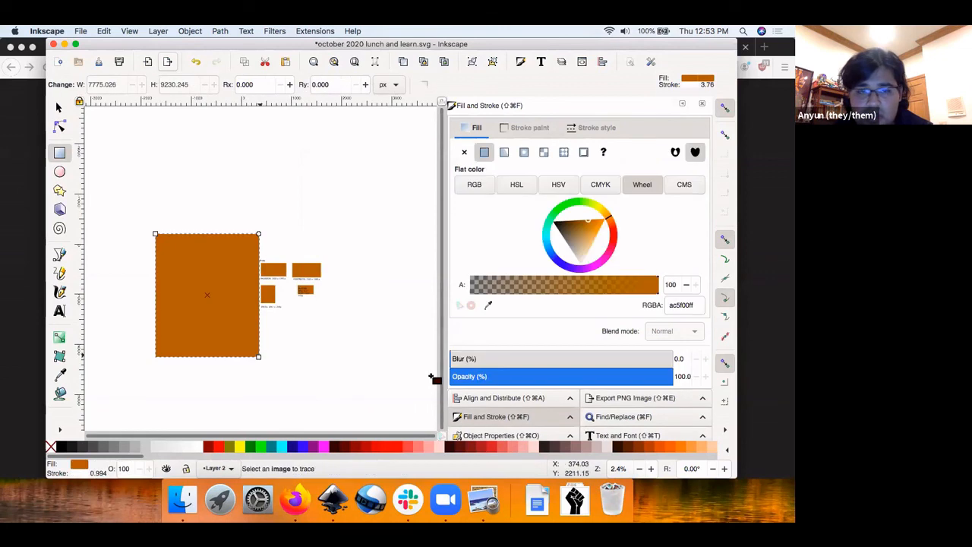
{"action": "left_click", "coordinate": [225, 469]}
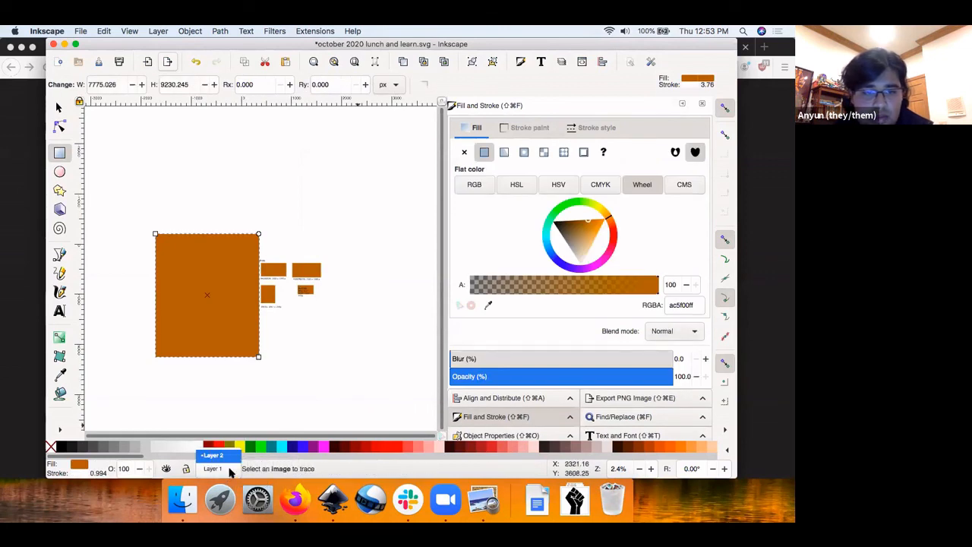
{"action": "left_click", "coordinate": [167, 470]}
{"action": "left_click", "coordinate": [166, 469]}
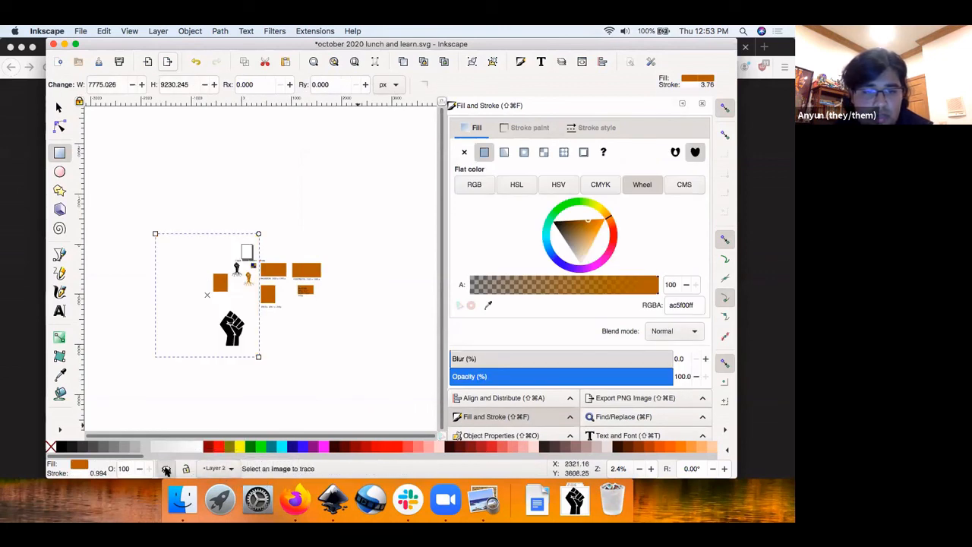
{"action": "left_click", "coordinate": [166, 470]}
{"action": "left_click", "coordinate": [166, 470]}
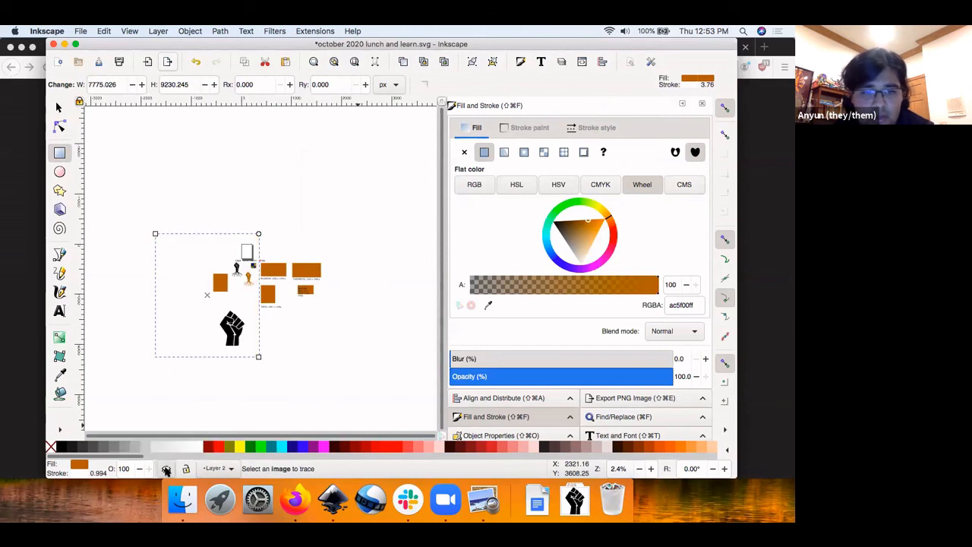
{"action": "left_click", "coordinate": [167, 470]}
{"action": "left_click", "coordinate": [166, 470]}
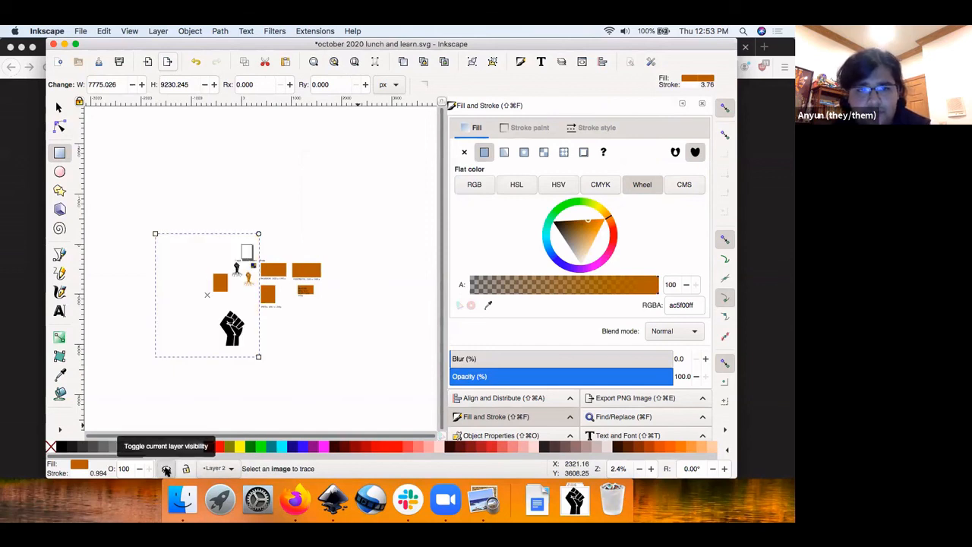
Make Layer 1 the current layer.
{"action": "left_click", "coordinate": [216, 469]}
{"action": "left_click", "coordinate": [223, 470]}
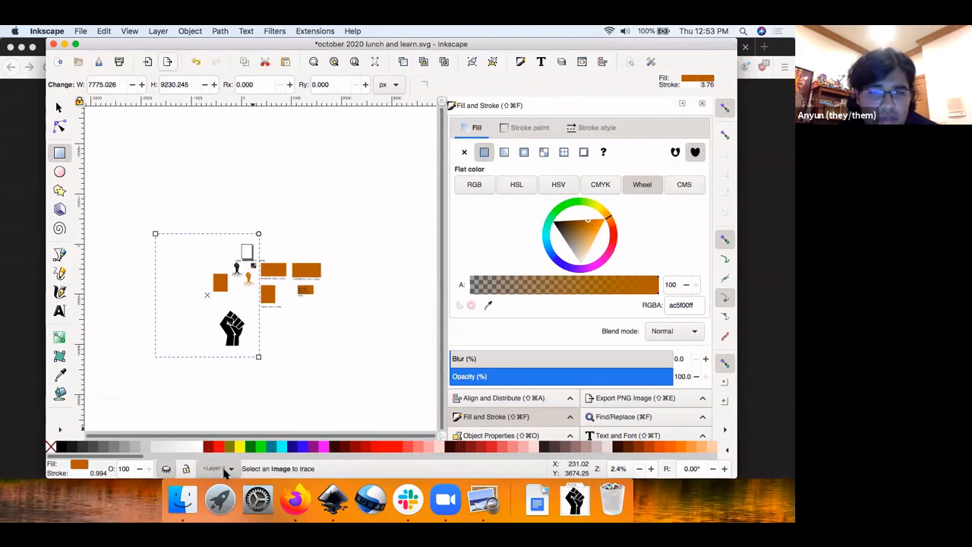
{"action": "scroll", "coordinate": [329, 338], "scroll_direction": "up", "scroll_amount": 5}
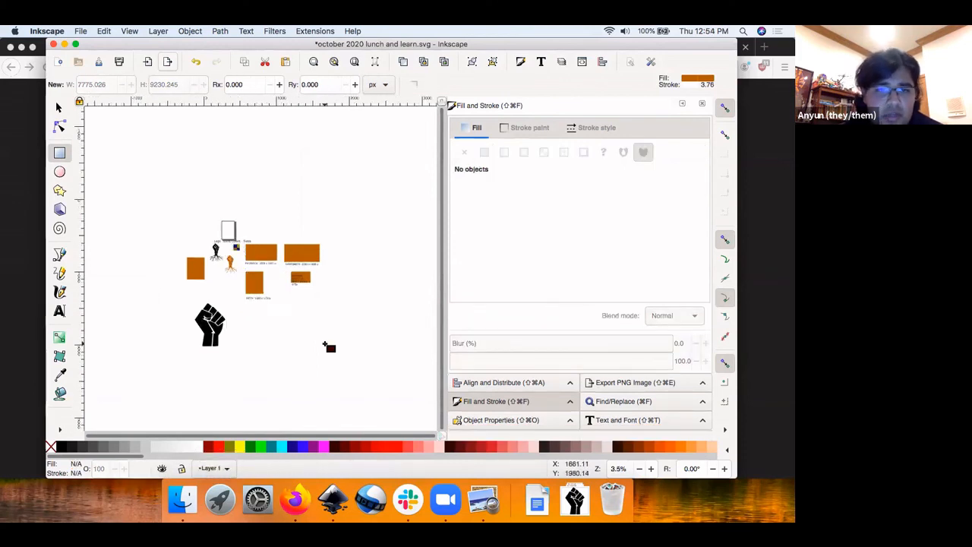
{"action": "scroll", "coordinate": [329, 338], "scroll_direction": "left", "scroll_amount": 3}
{"action": "scroll", "coordinate": [330, 339], "scroll_direction": "up", "scroll_amount": 2}
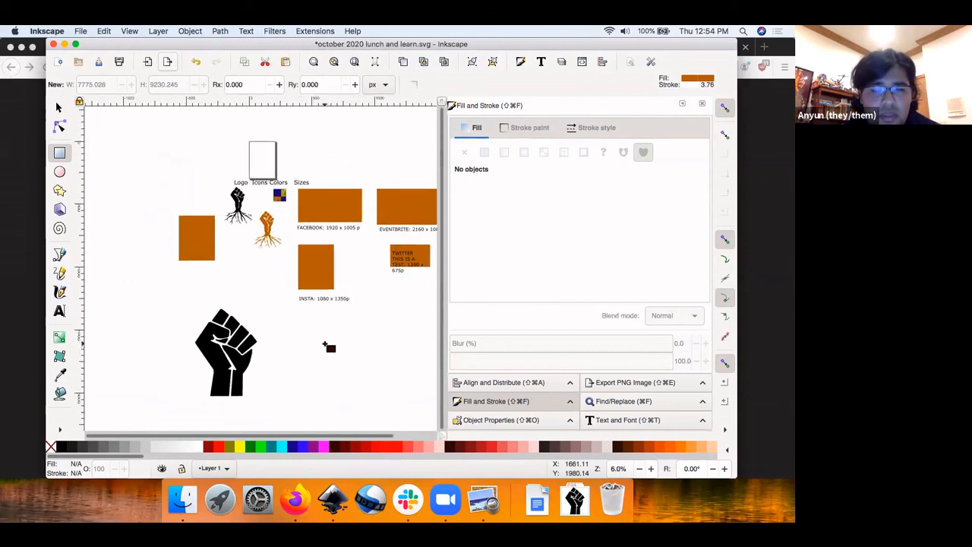
{"action": "scroll", "coordinate": [325, 345], "scroll_direction": "right", "scroll_amount": 3}
{"action": "scroll", "coordinate": [325, 345], "scroll_direction": "up", "scroll_amount": 2}
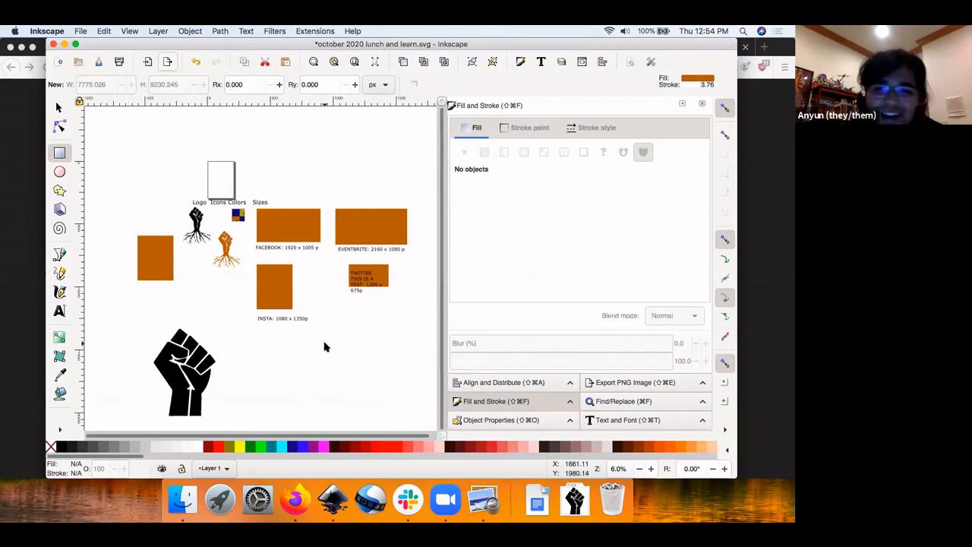
{"action": "key", "text": "ctrl+Up"}
{"action": "key", "text": "ctrl+Up"}
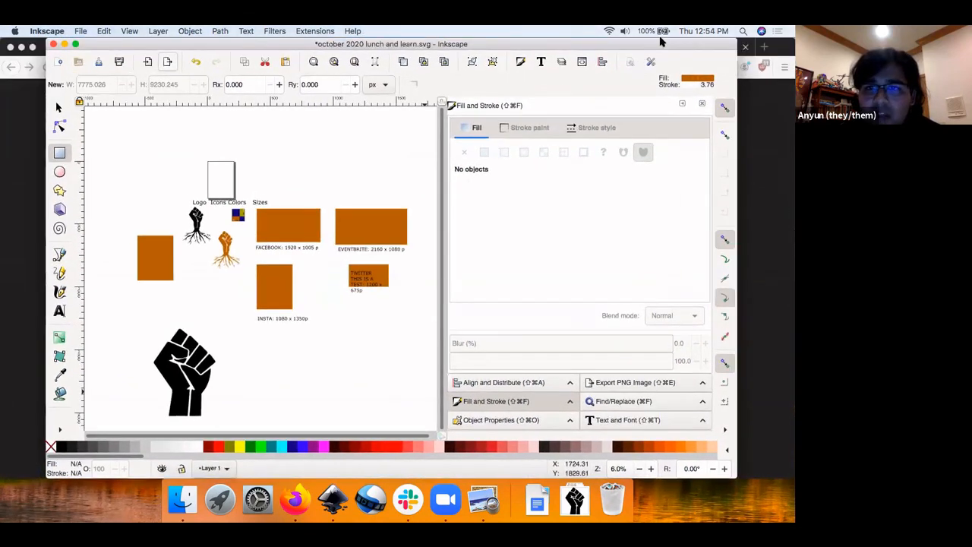
{"action": "left_click", "coordinate": [708, 82]}
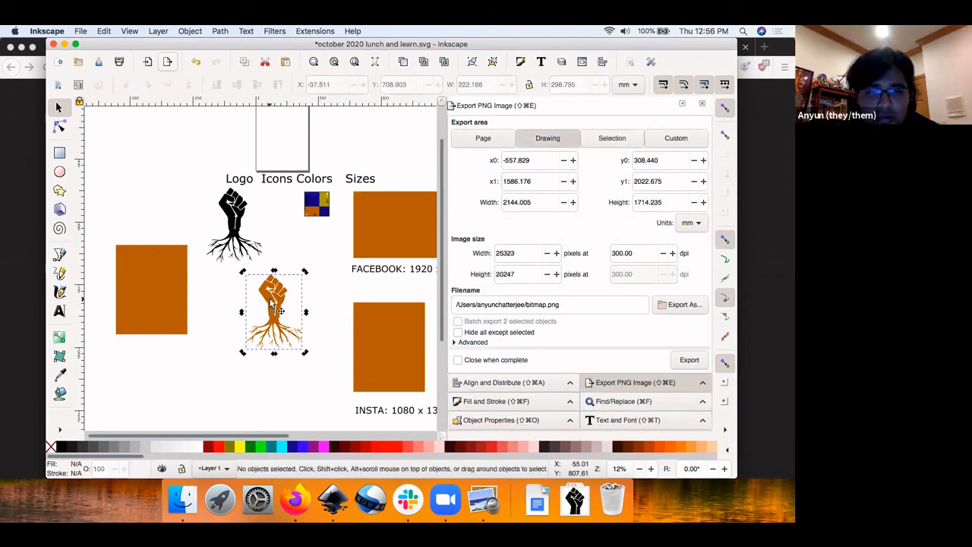
Open the PNG export settings for the orange fist logo, try the page and drawing areas, and set the export area to the selection.
{"action": "left_click", "coordinate": [80, 30]}
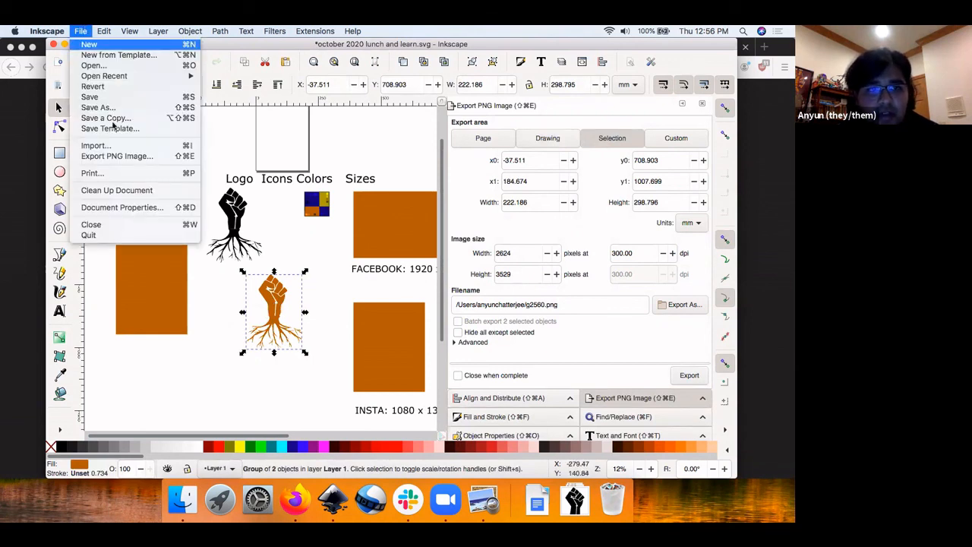
{"action": "left_click", "coordinate": [129, 156]}
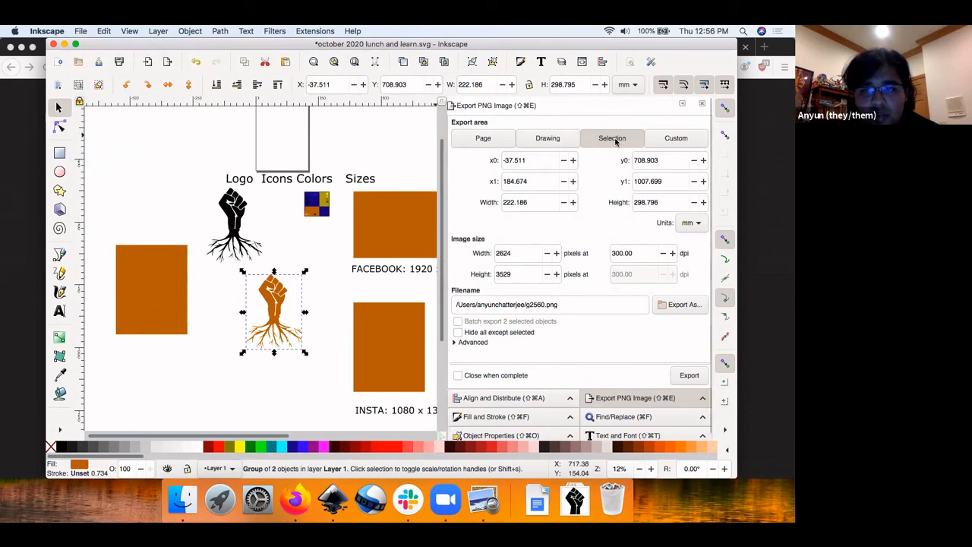
{"action": "left_click", "coordinate": [483, 137]}
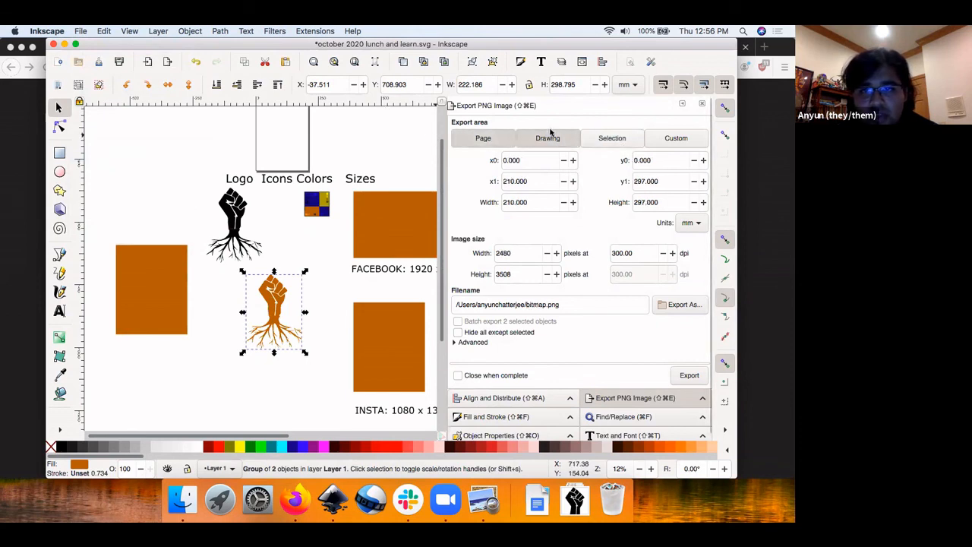
{"action": "left_click", "coordinate": [547, 137]}
{"action": "left_click", "coordinate": [597, 142]}
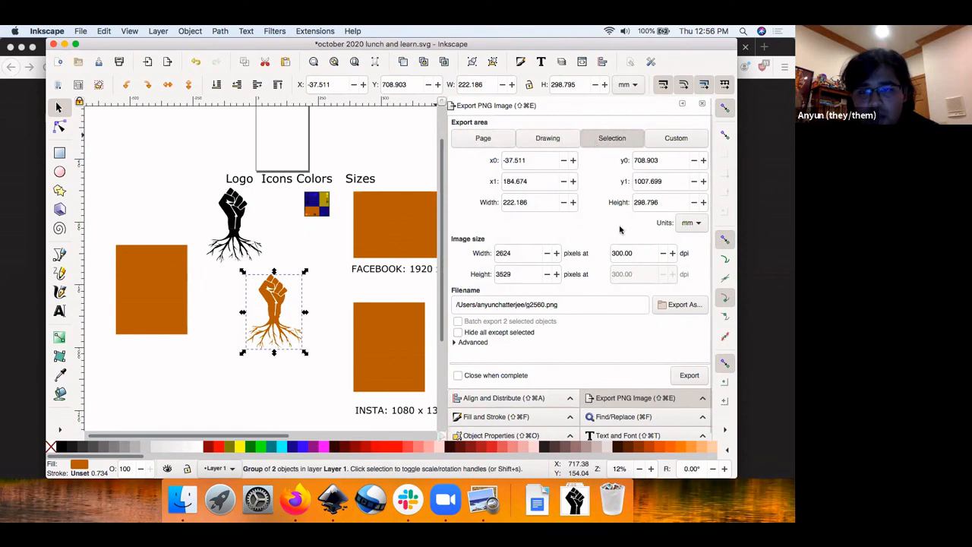
Set the PNG export resolution to 150 dpi.
{"action": "double_click", "coordinate": [636, 255]}
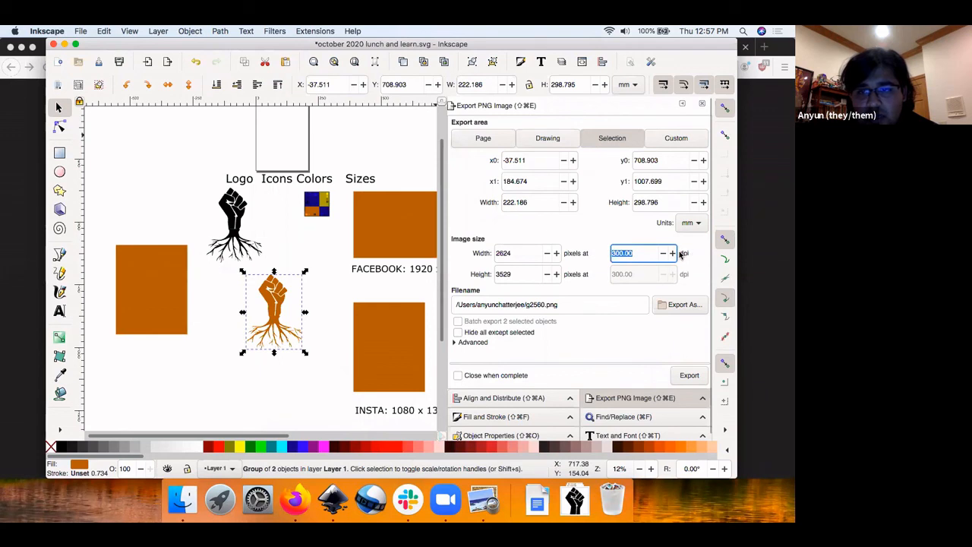
{"action": "left_click", "coordinate": [640, 251]}
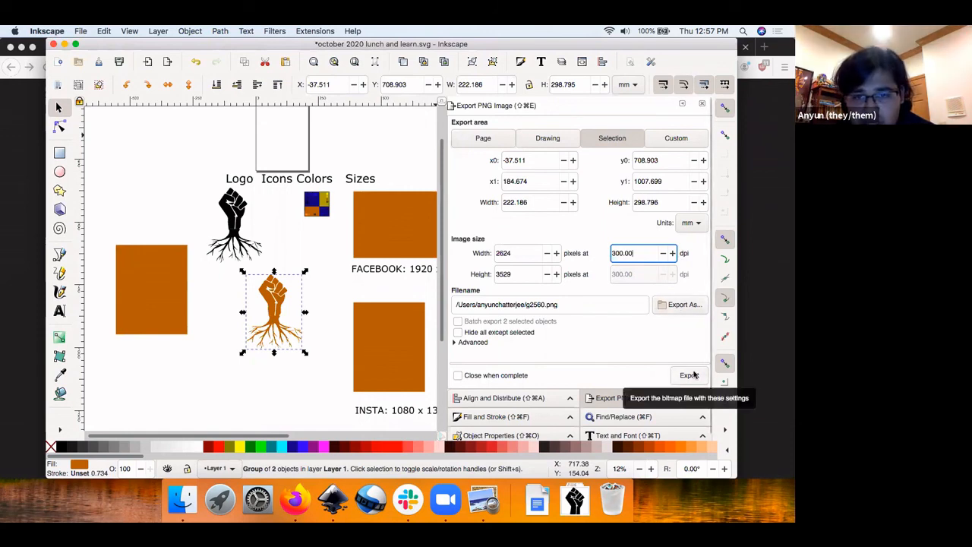
{"action": "left_click", "coordinate": [566, 305]}
{"action": "left_click_drag", "start_coordinate": [565, 305], "coordinate": [531, 304]}
{"action": "left_click", "coordinate": [600, 306]}
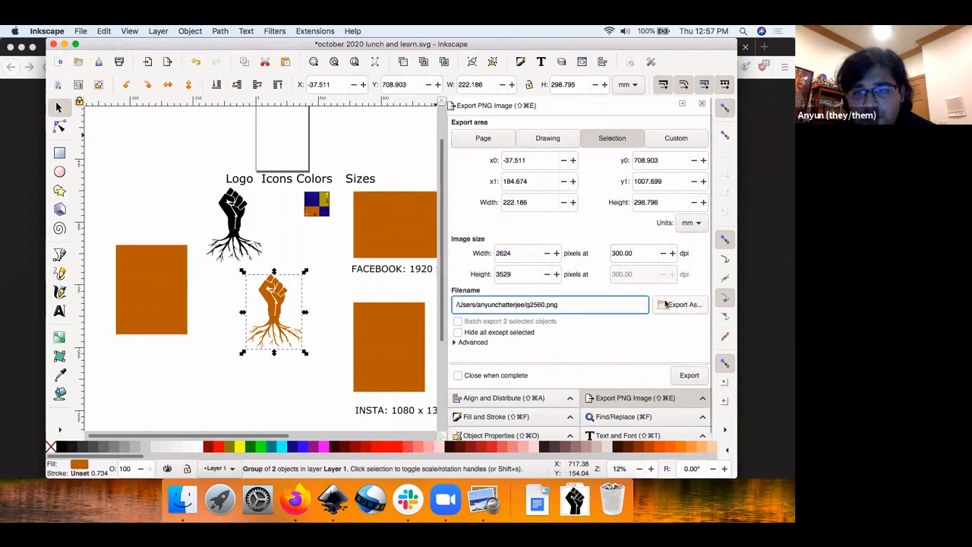
{"action": "left_click", "coordinate": [651, 251]}
{"action": "left_click_drag", "start_coordinate": [636, 252], "coordinate": [598, 257]}
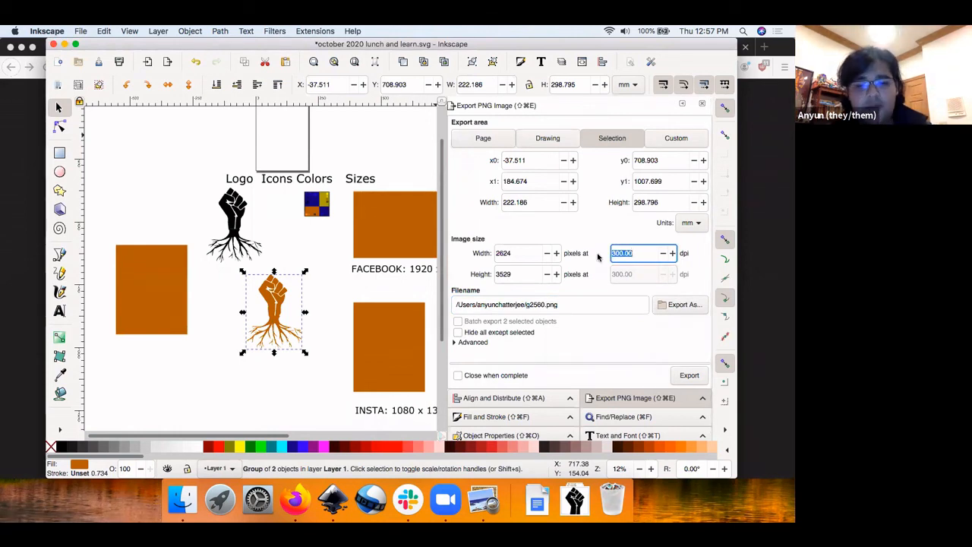
{"action": "type", "text": "150"}
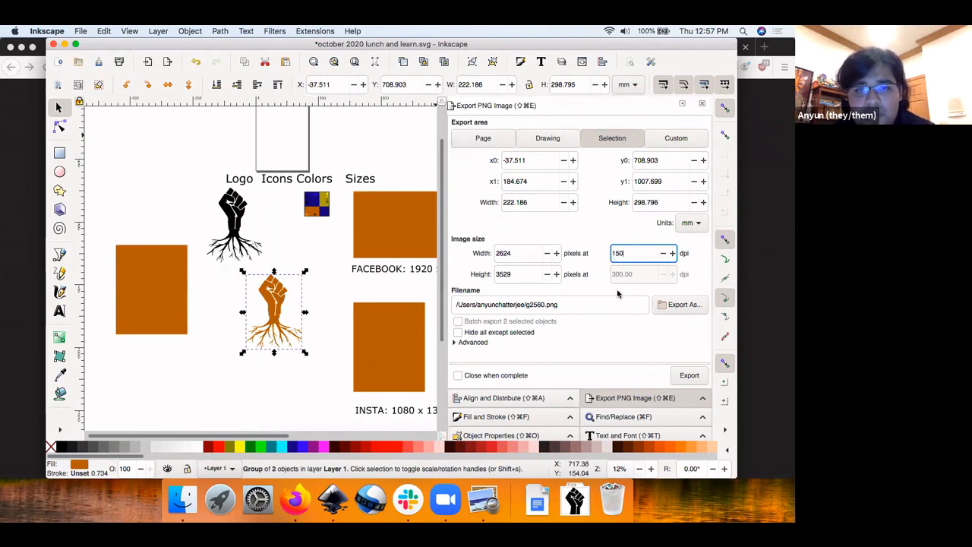
Export only the Eventbrite rectangle as test.png to the Desktop folder.
{"action": "scroll", "coordinate": [326, 231], "scroll_direction": "right", "scroll_amount": 10}
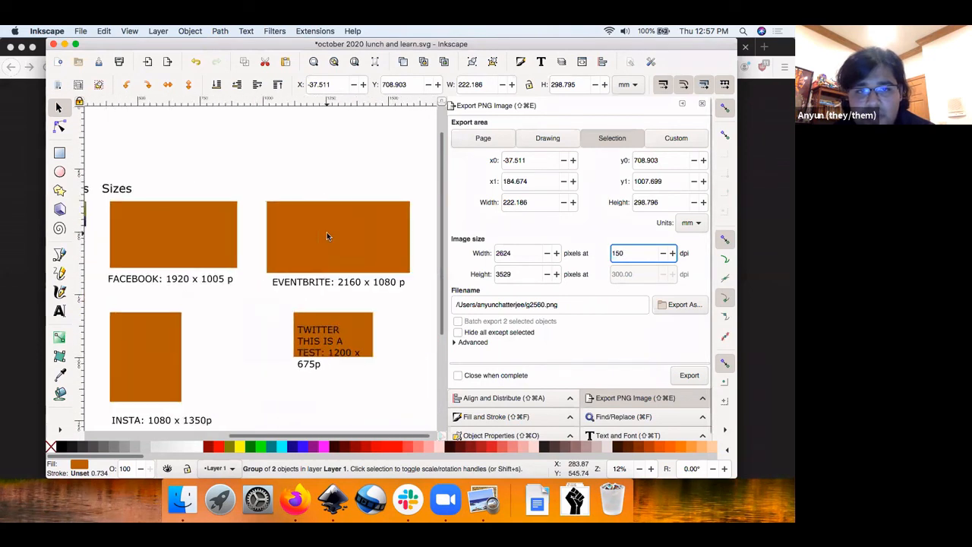
{"action": "left_click", "coordinate": [318, 236]}
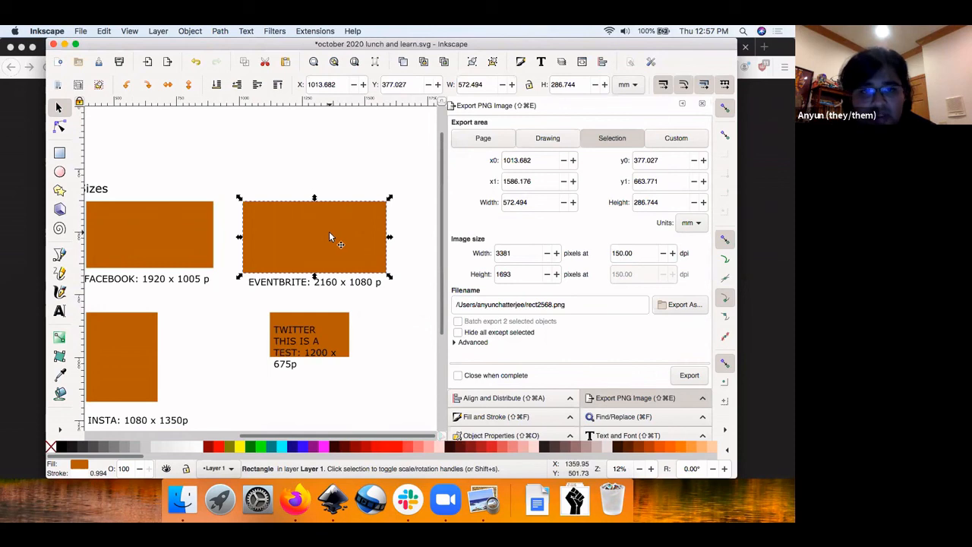
{"action": "left_click", "coordinate": [636, 253]}
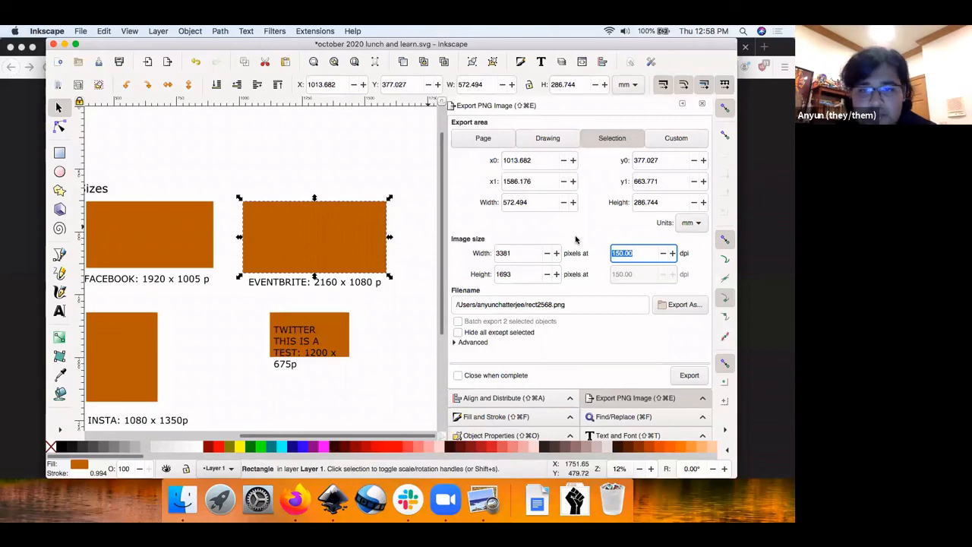
{"action": "left_click", "coordinate": [668, 305]}
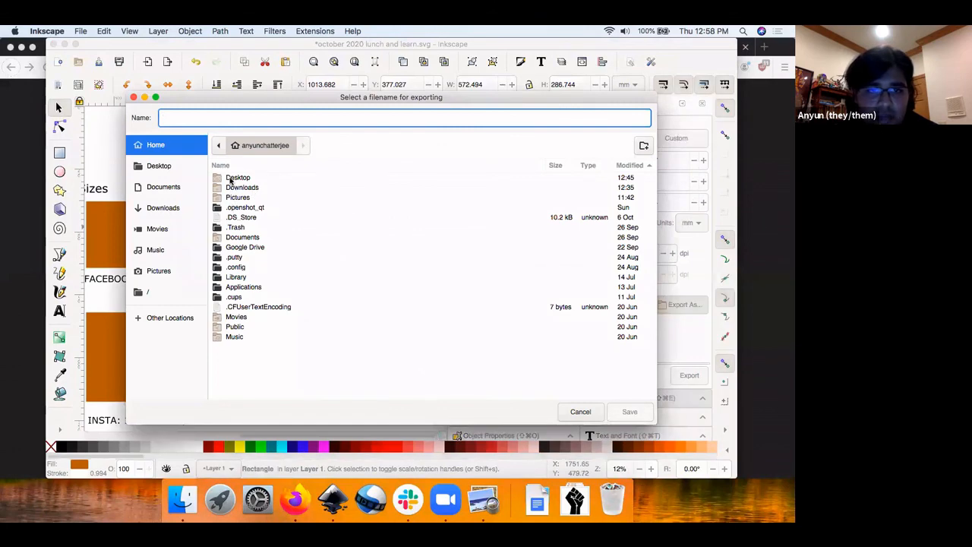
{"action": "left_click", "coordinate": [231, 178]}
{"action": "double_click", "coordinate": [231, 179]}
{"action": "left_click", "coordinate": [251, 121]}
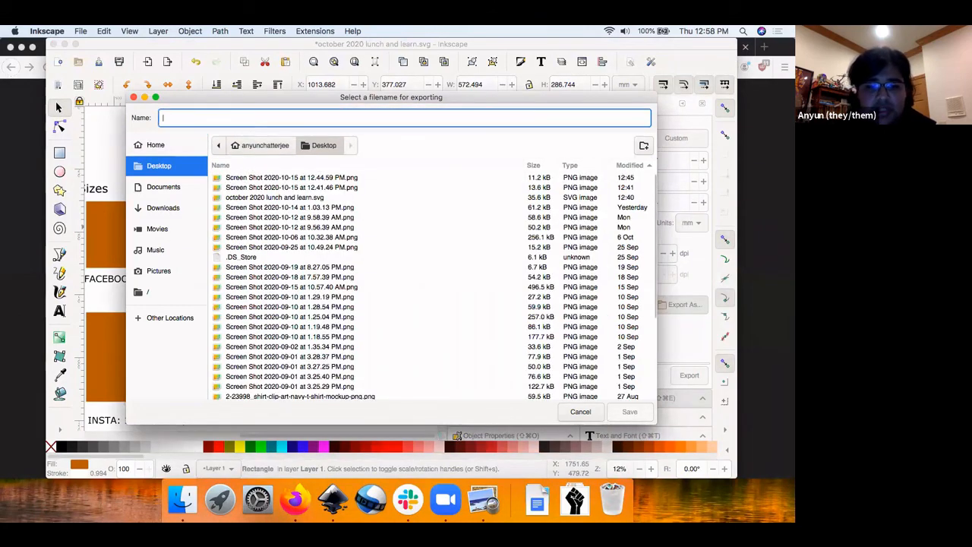
{"action": "type", "text": "test"}
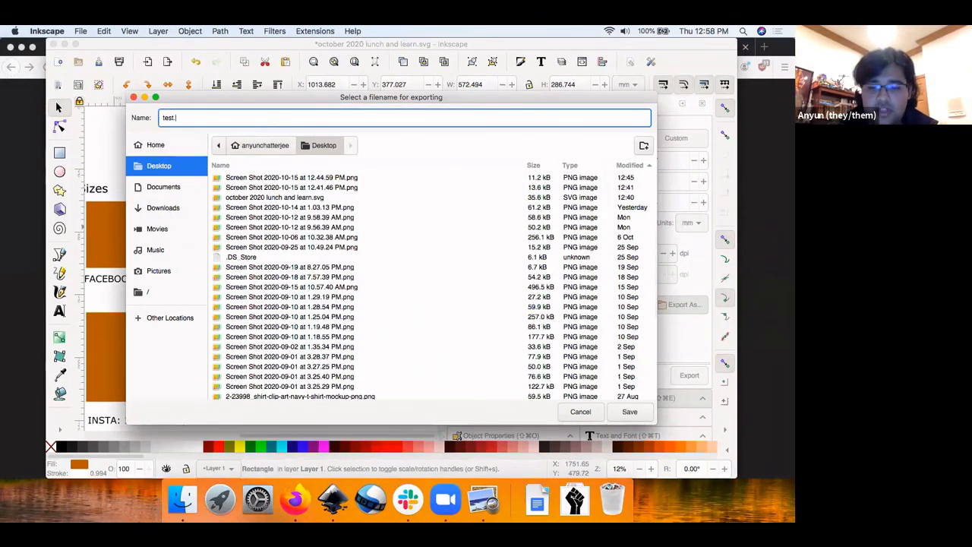
{"action": "type", "text": ".png"}
{"action": "key", "text": "Return"}
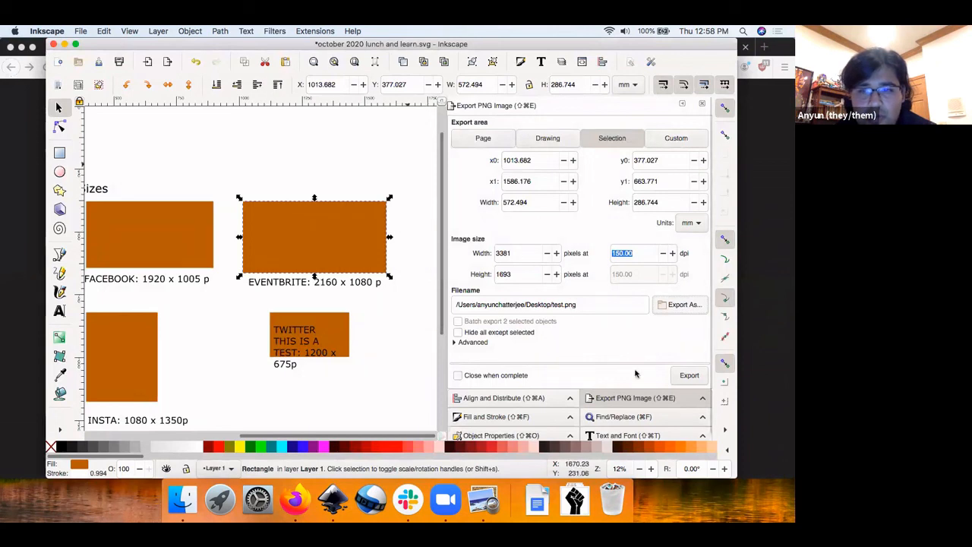
{"action": "left_click", "coordinate": [681, 376]}
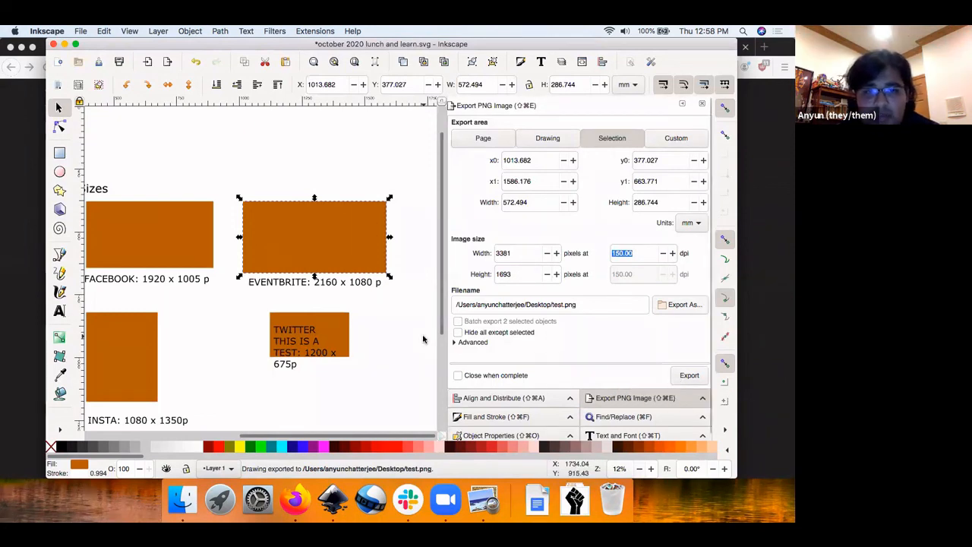
Save the brand reference sheet under its existing file name.
{"action": "scroll", "coordinate": [423, 340], "scroll_direction": "down", "scroll_amount": 3}
{"action": "key", "text": "super+s"}
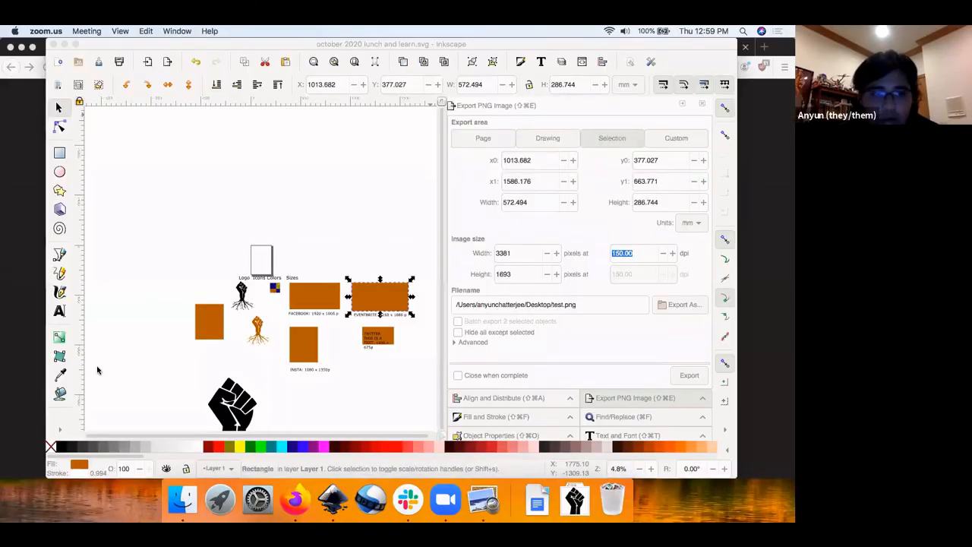
{"action": "left_click", "coordinate": [98, 368]}
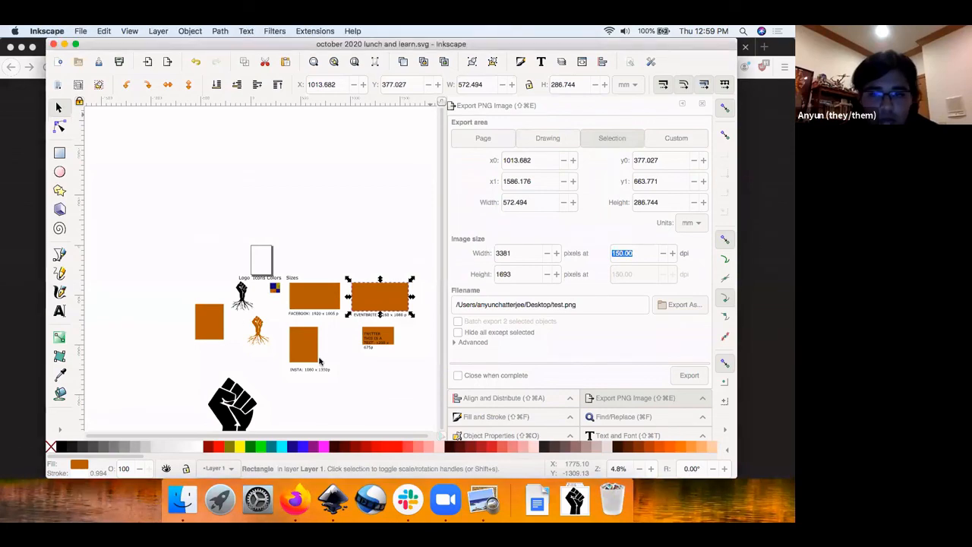
Switch to Finder, open the Downloads folder and preview the image AVL_Social_Square (6).jpg.
{"action": "scroll", "coordinate": [380, 394], "scroll_direction": "down", "scroll_amount": 3}
{"action": "left_click", "coordinate": [575, 498]}
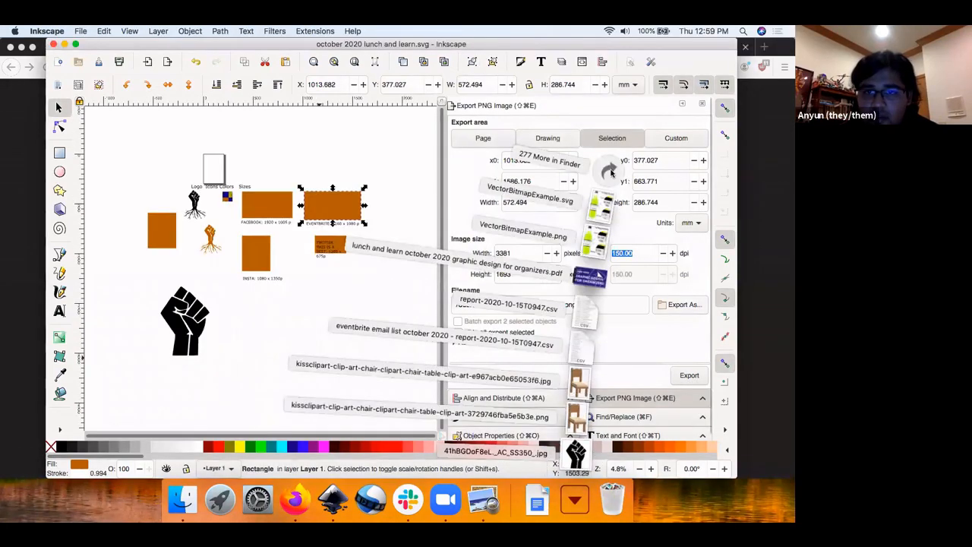
{"action": "left_click", "coordinate": [611, 174]}
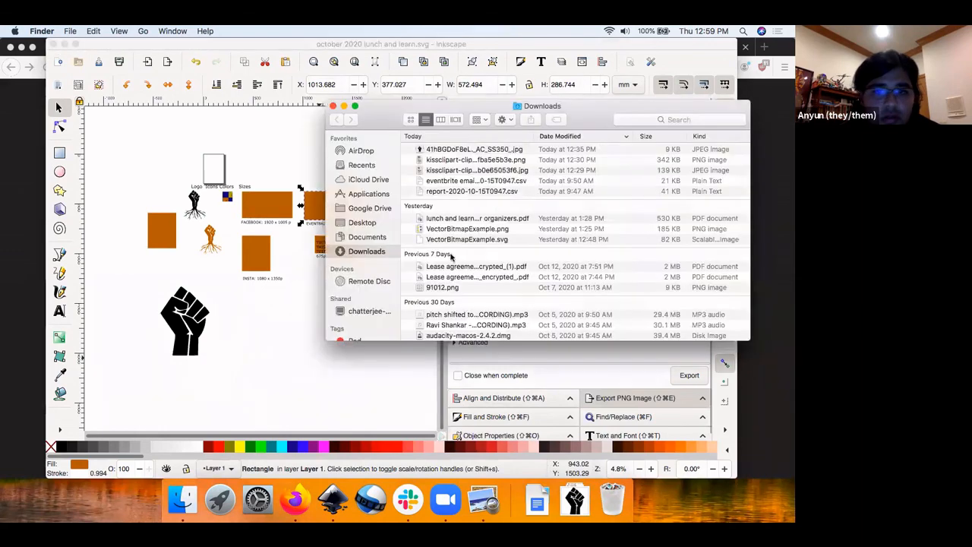
{"action": "scroll", "coordinate": [522, 285], "scroll_direction": "down", "scroll_amount": 10}
{"action": "scroll", "coordinate": [522, 286], "scroll_direction": "down", "scroll_amount": 5}
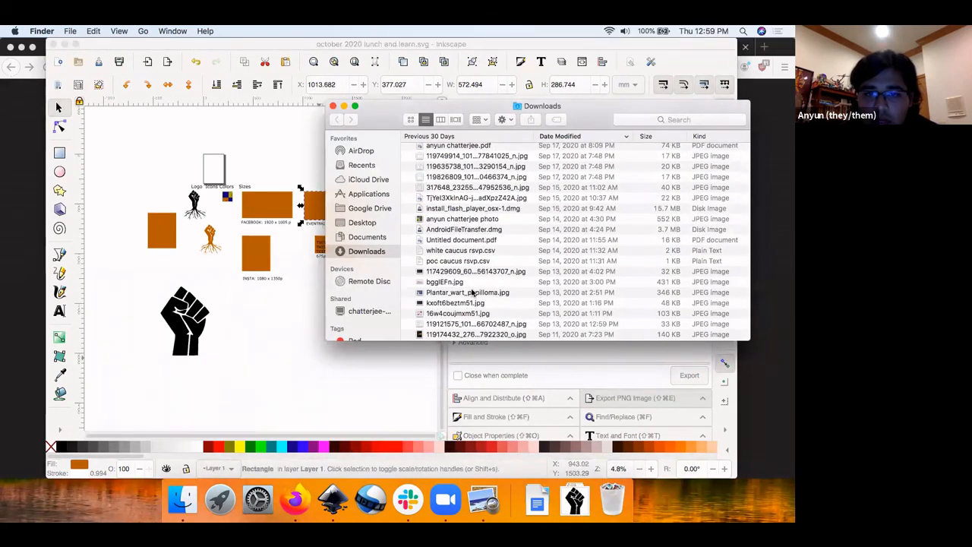
{"action": "scroll", "coordinate": [470, 292], "scroll_direction": "down", "scroll_amount": 6}
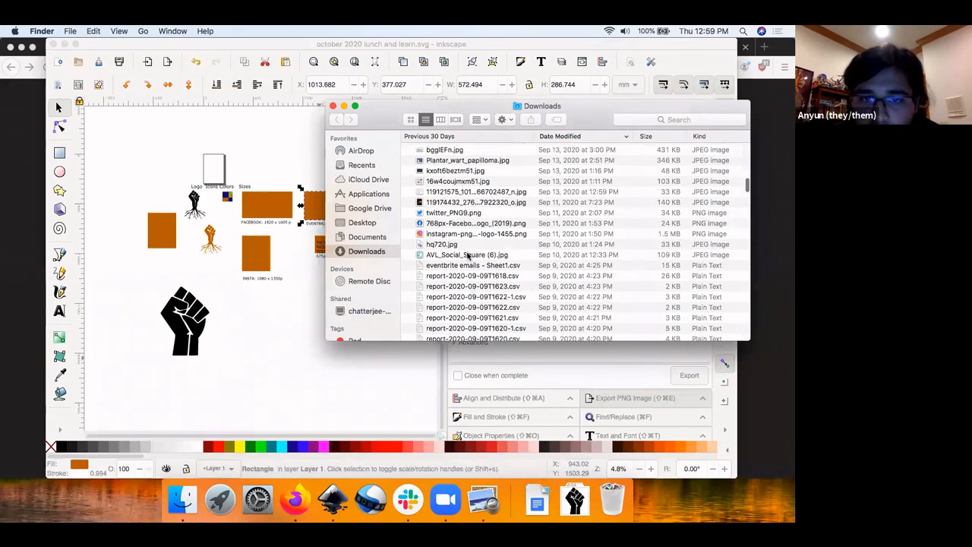
{"action": "left_click", "coordinate": [468, 256]}
{"action": "key", "text": "space"}
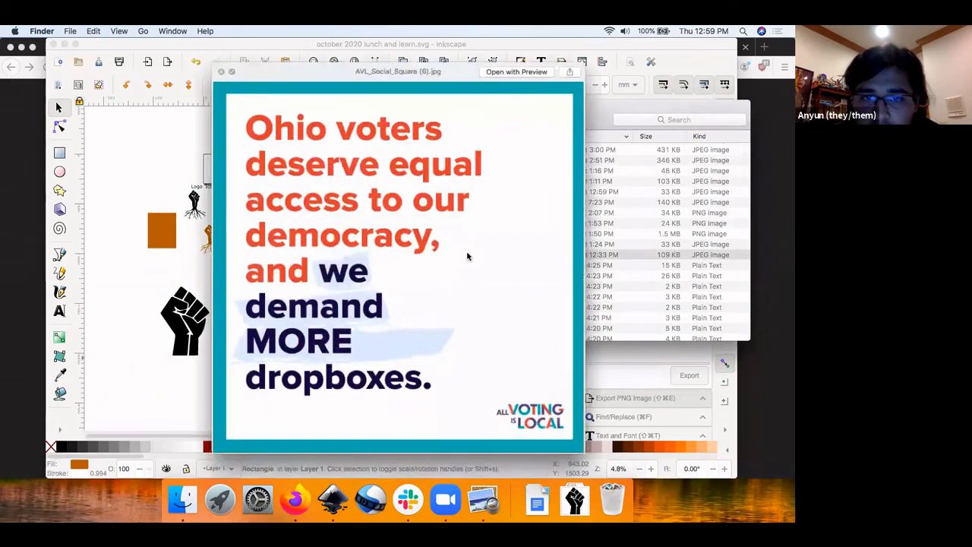
Preview the Instagram logo PNG in the Downloads folder, then close the Finder window and return to Inkscape.
{"action": "key", "text": "space"}
{"action": "scroll", "coordinate": [448, 204], "scroll_direction": "down", "scroll_amount": 1}
{"action": "left_click", "coordinate": [448, 205]}
{"action": "key", "text": "space"}
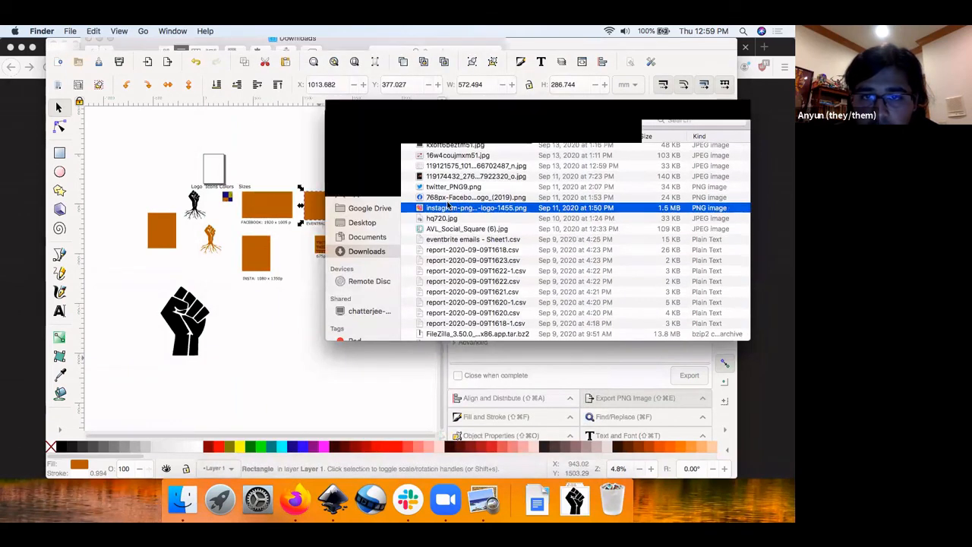
{"action": "key", "text": "space"}
{"action": "left_click", "coordinate": [333, 105]}
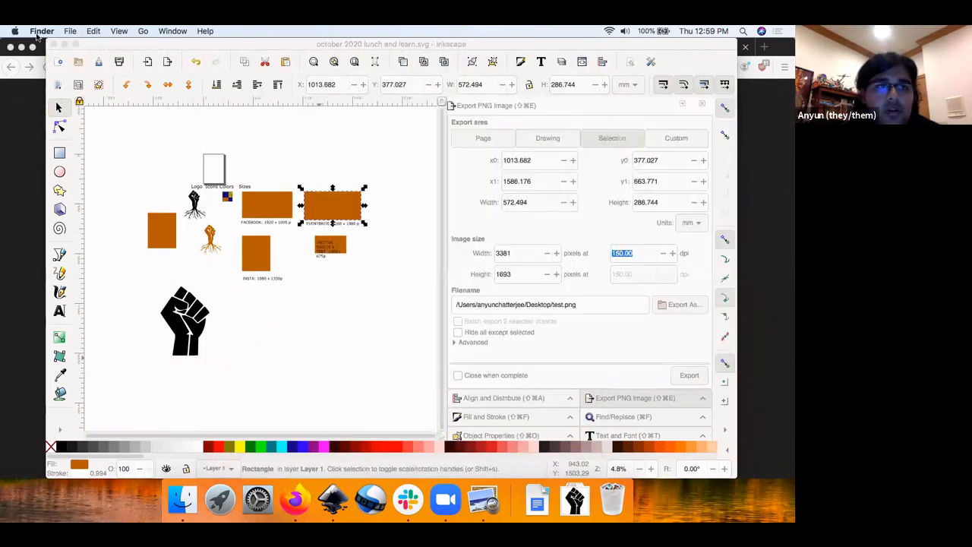
{"action": "left_click", "coordinate": [70, 32]}
{"action": "left_click", "coordinate": [419, 388]}
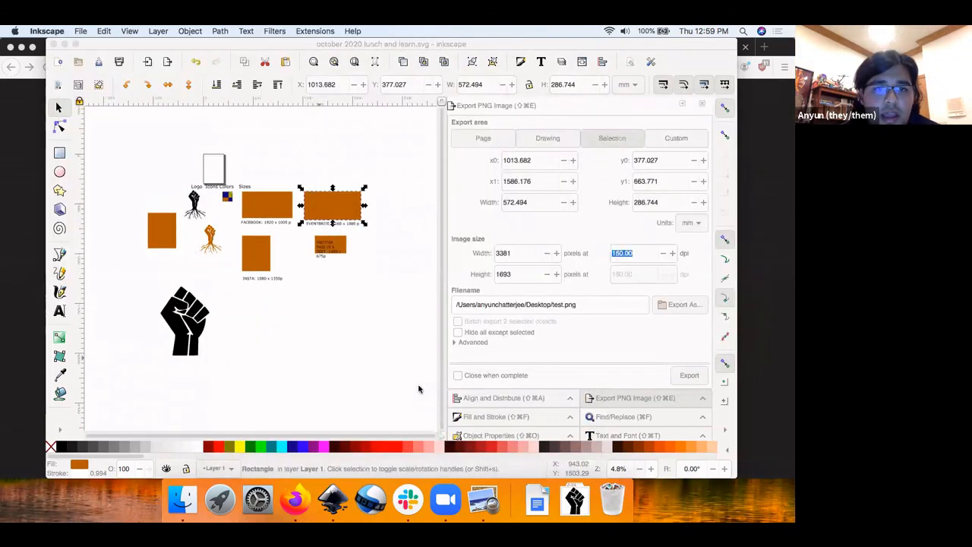
Import twitter_PNG9.png from Downloads as an embedded image and place it about 1248 mm wide below the size templates.
{"action": "left_click", "coordinate": [89, 31]}
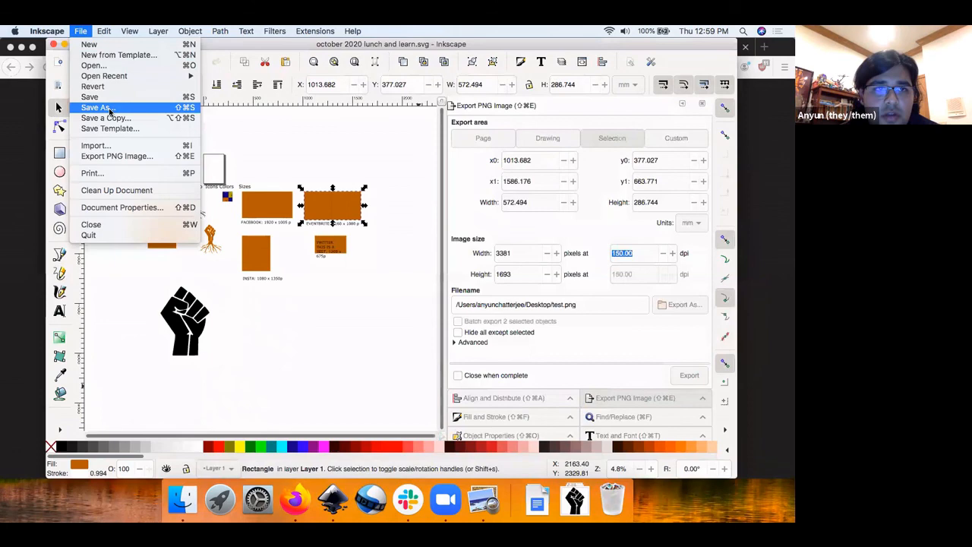
{"action": "left_click", "coordinate": [140, 143]}
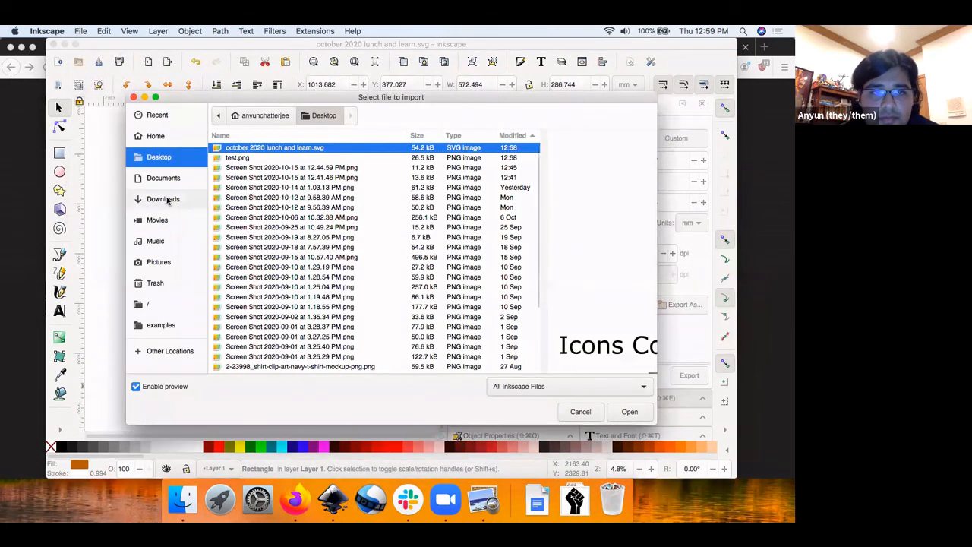
{"action": "left_click", "coordinate": [163, 198]}
{"action": "scroll", "coordinate": [327, 288], "scroll_direction": "down", "scroll_amount": 10}
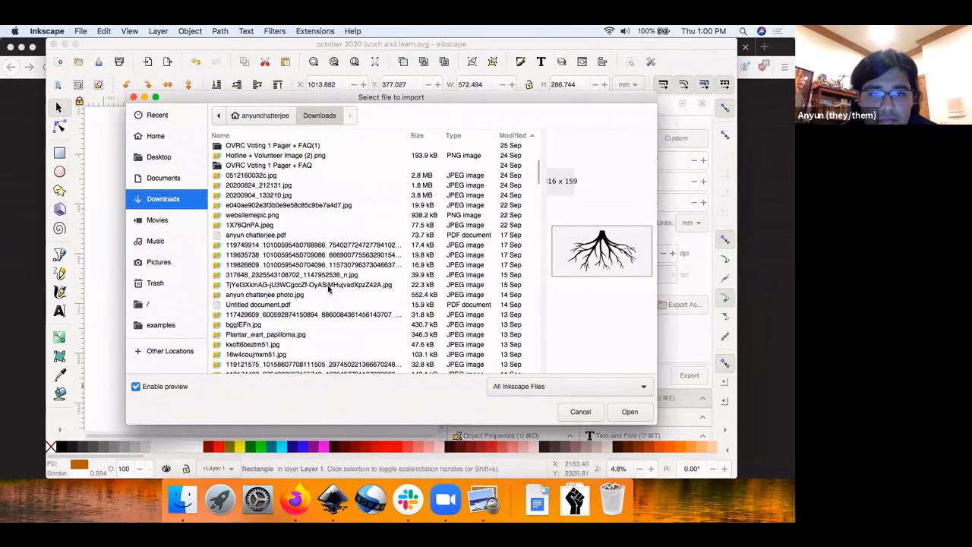
{"action": "scroll", "coordinate": [312, 277], "scroll_direction": "down", "scroll_amount": 1}
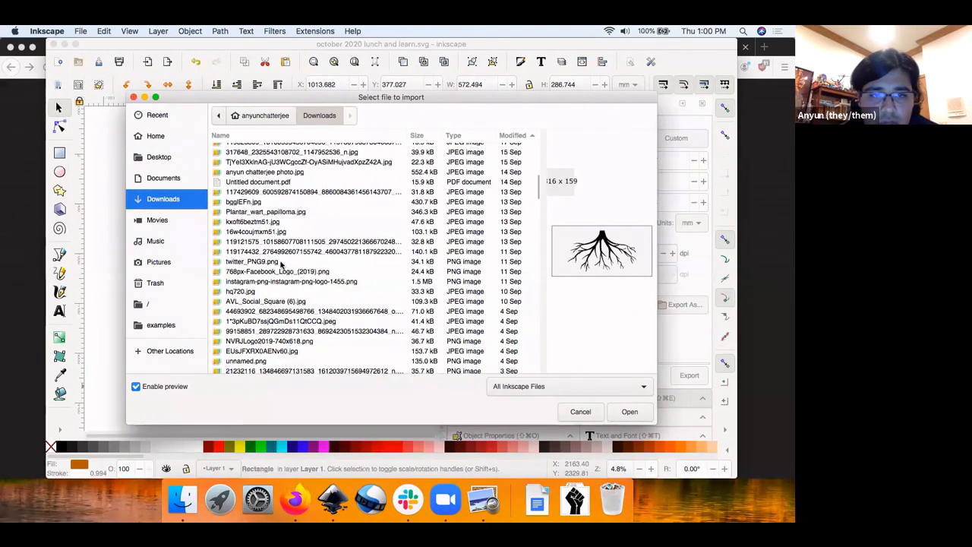
{"action": "left_click", "coordinate": [280, 262]}
{"action": "double_click", "coordinate": [280, 262]}
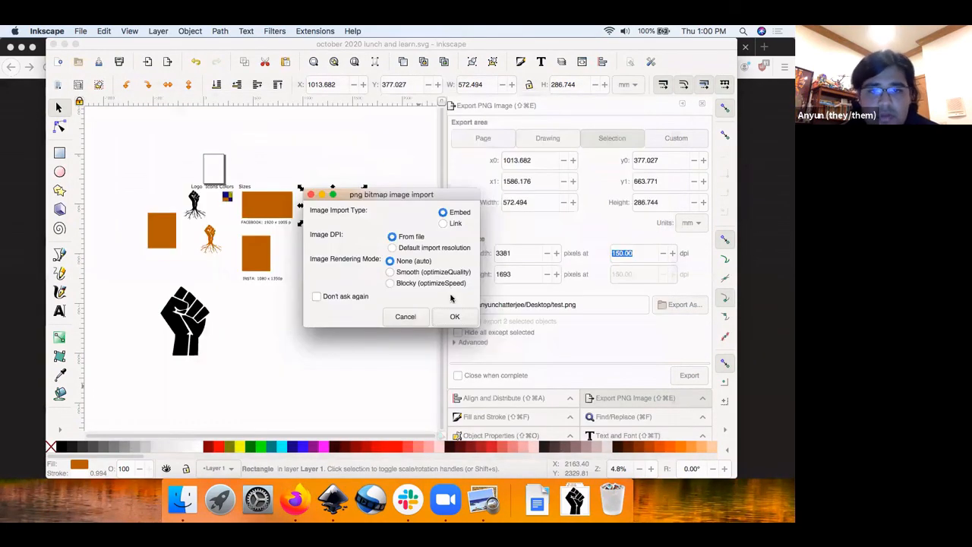
{"action": "left_click", "coordinate": [469, 317]}
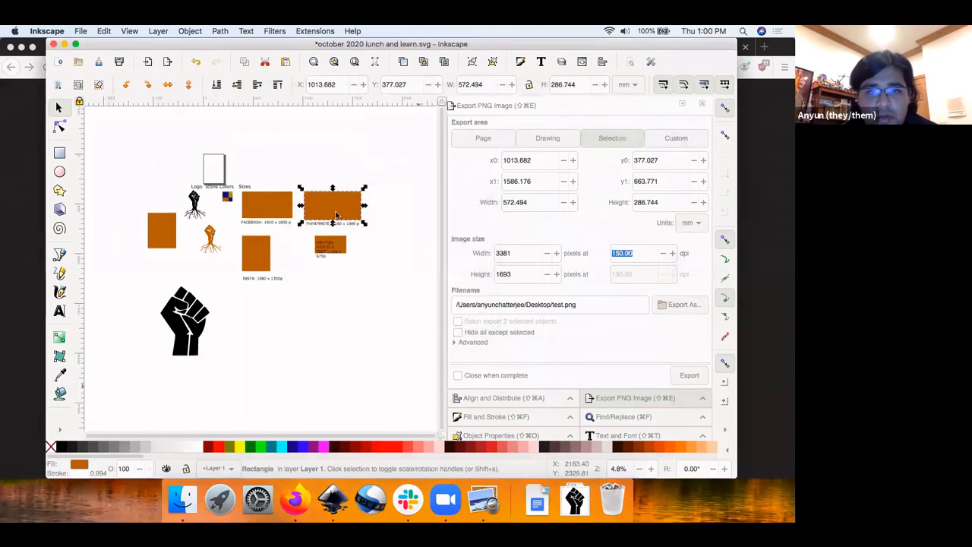
{"action": "left_click_drag", "start_coordinate": [273, 265], "coordinate": [388, 432]}
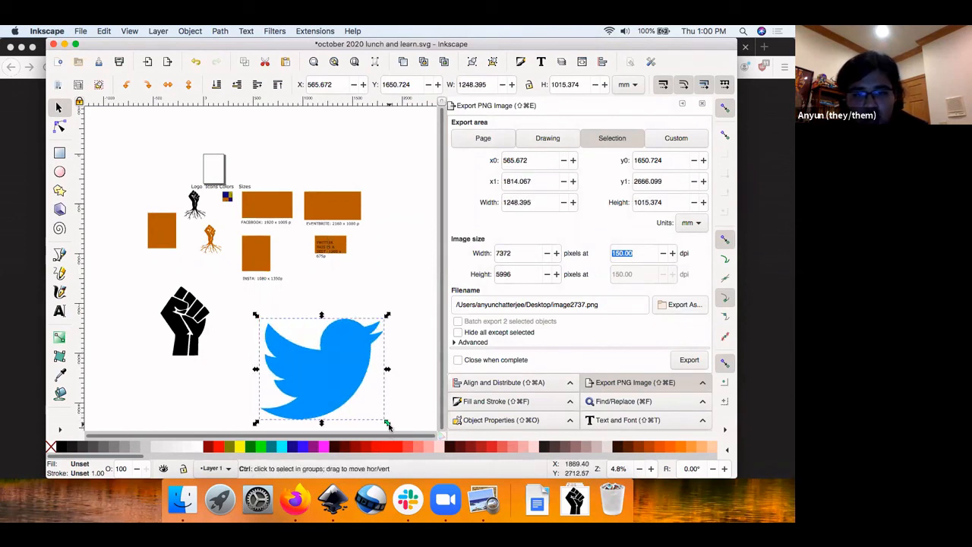
{"action": "left_click_drag", "start_coordinate": [328, 368], "coordinate": [324, 343]}
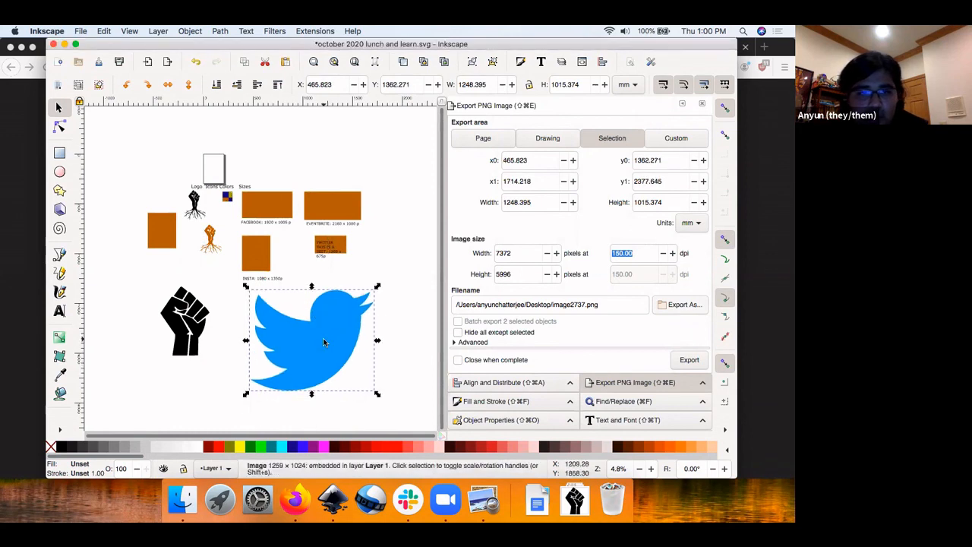
Duplicate the Facebook size label, place the copy over the Twitter bird and enlarge it to about 1459 mm wide.
{"action": "left_click", "coordinate": [267, 226]}
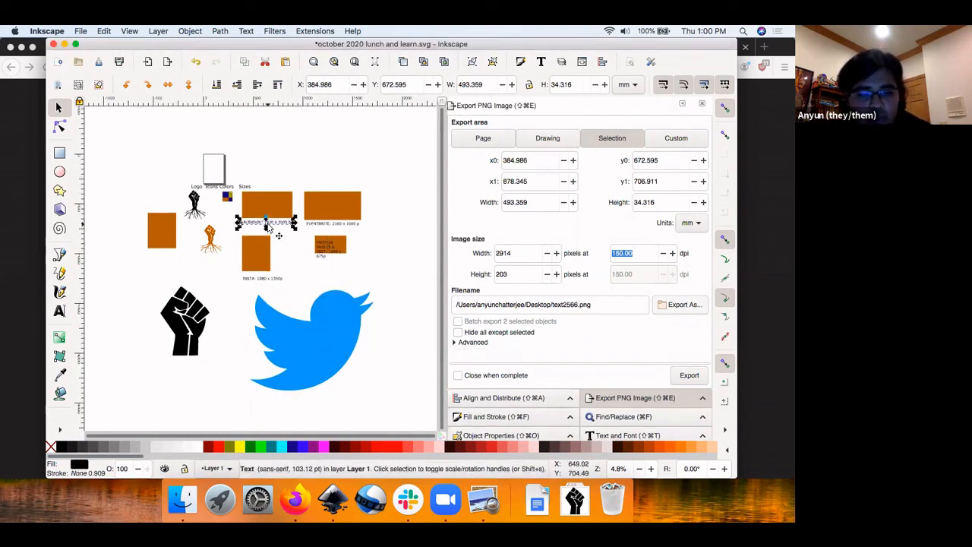
{"action": "key", "text": "super+d"}
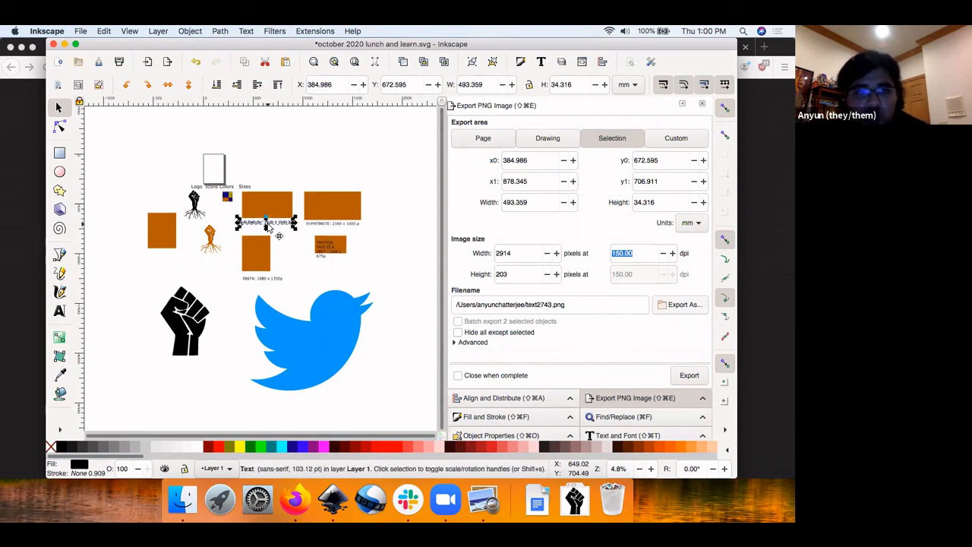
{"action": "left_click_drag", "start_coordinate": [268, 226], "coordinate": [319, 272]}
{"action": "left_click_drag", "start_coordinate": [331, 310], "coordinate": [419, 409]}
Wrap the enlarged Facebook label into a text box about 635 mm wide and fit it inside the Twitter bird.
{"action": "left_click", "coordinate": [59, 311]}
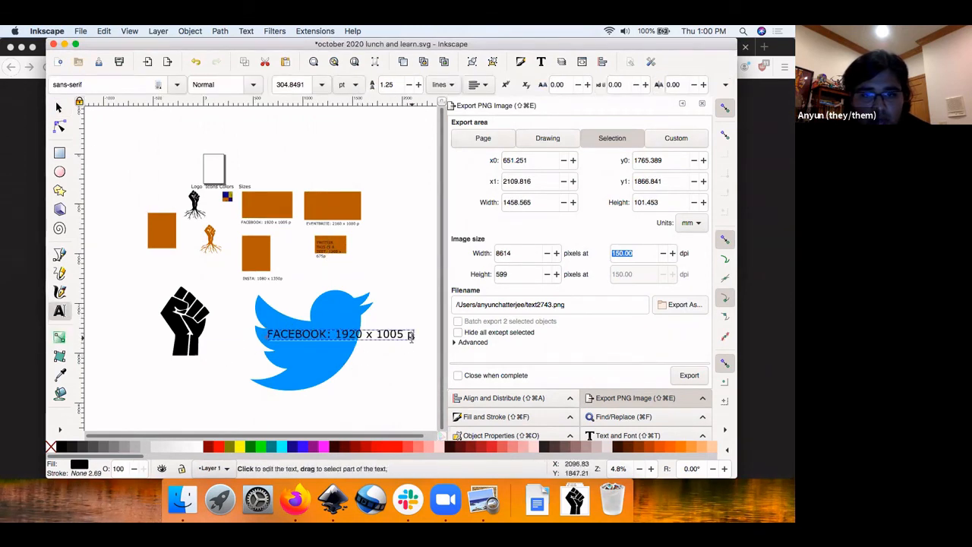
{"action": "left_click_drag", "start_coordinate": [413, 336], "coordinate": [332, 331]}
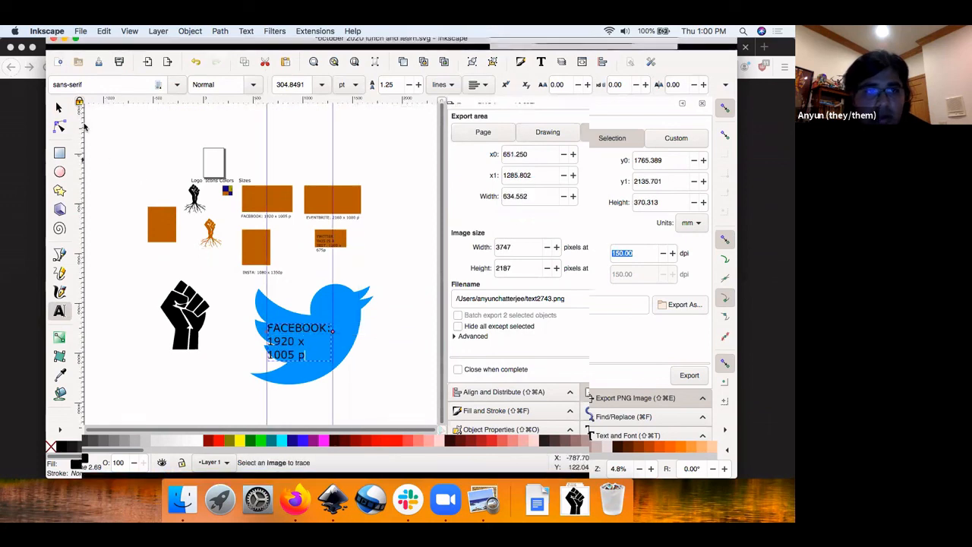
{"action": "left_click", "coordinate": [59, 107]}
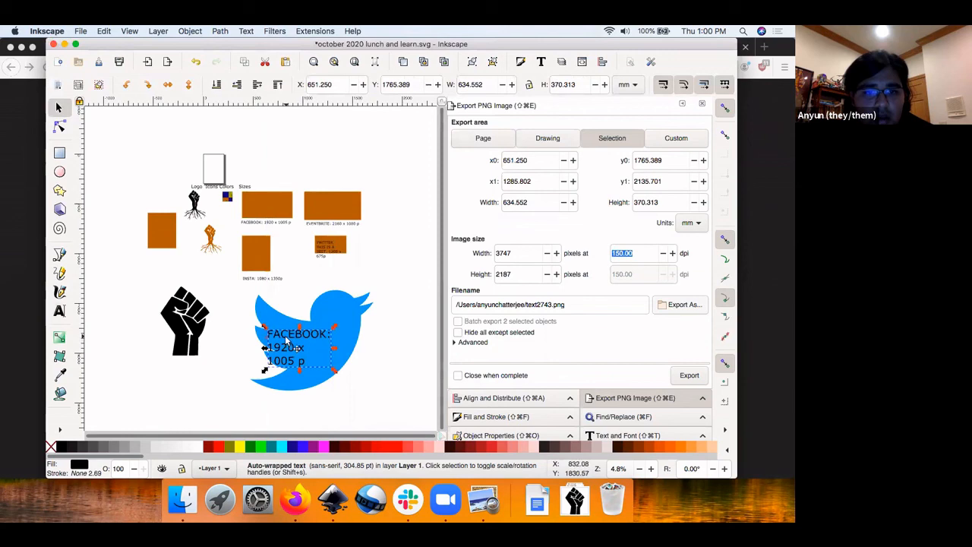
{"action": "left_click_drag", "start_coordinate": [286, 342], "coordinate": [298, 336]}
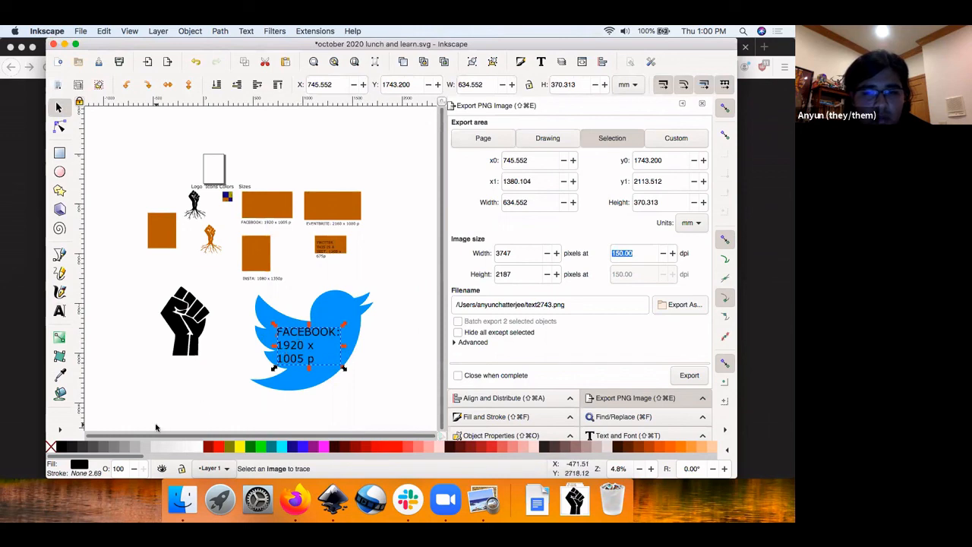
Give the text over the Twitter bird a white fill and a flat white stroke.
{"action": "left_click", "coordinate": [198, 448]}
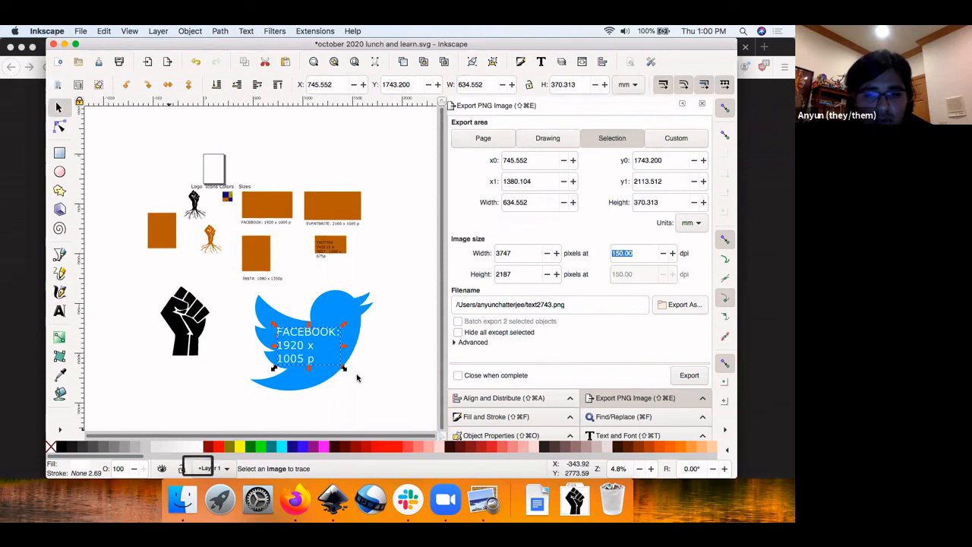
{"action": "left_click", "coordinate": [496, 416]}
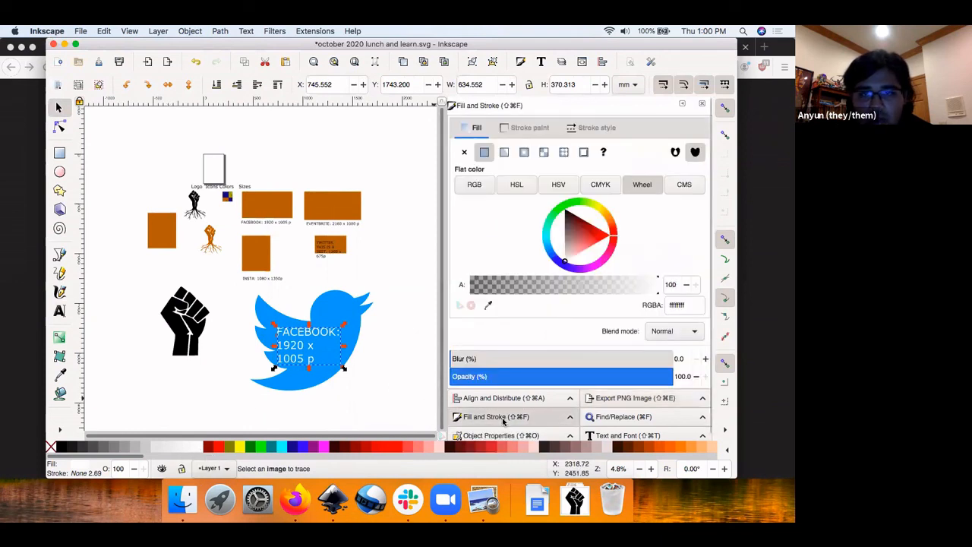
{"action": "left_click", "coordinate": [529, 128]}
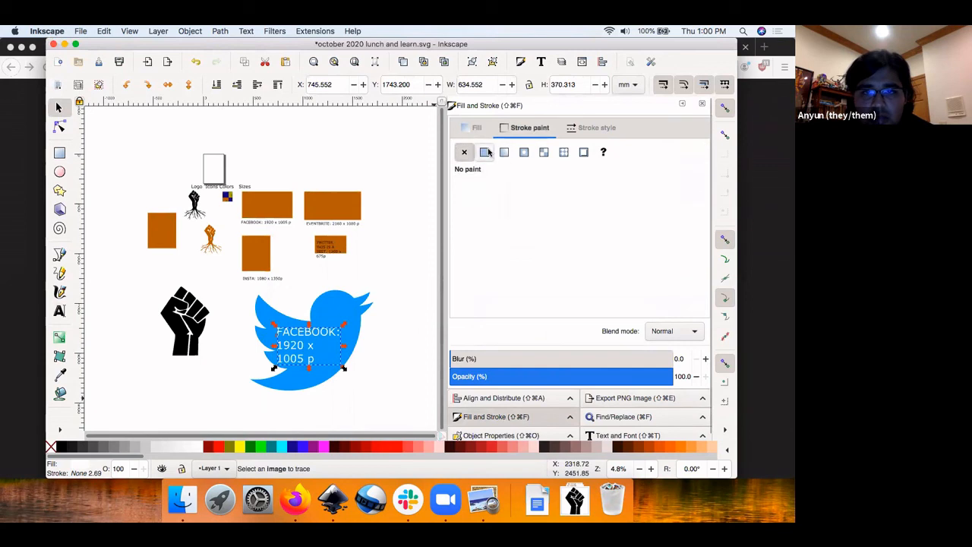
{"action": "left_click", "coordinate": [486, 152]}
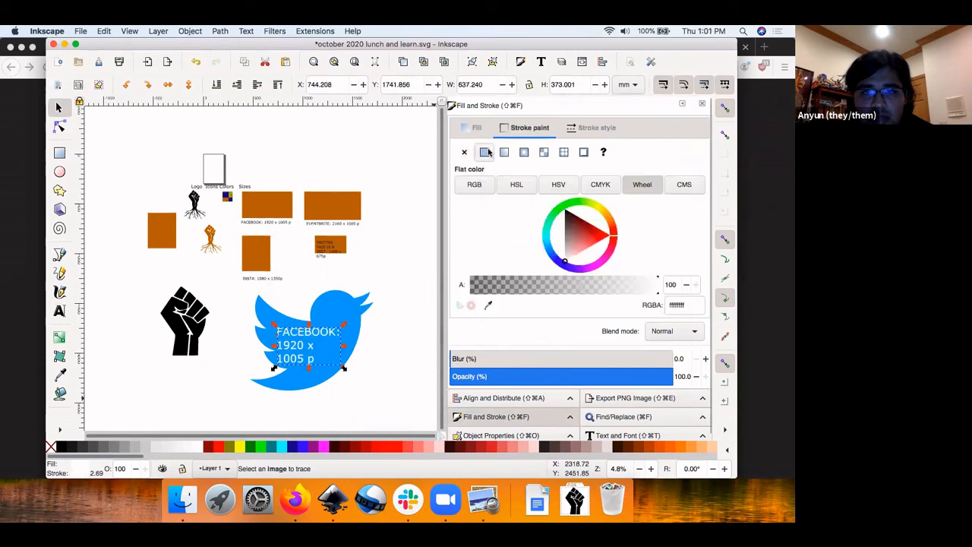
Thicken the stroke of the text on the Twitter bird to 8.689 mm and deselect it.
{"action": "left_click", "coordinate": [583, 130]}
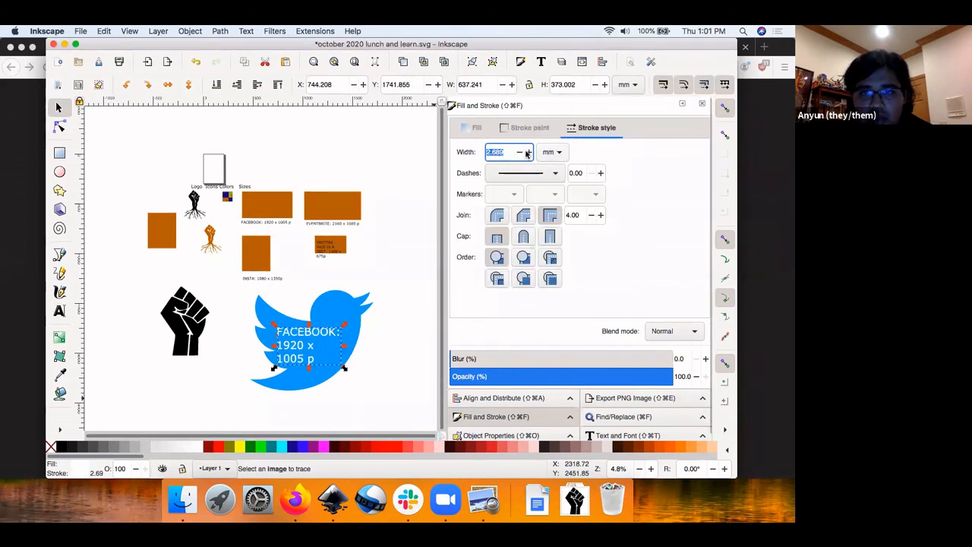
{"action": "left_click", "coordinate": [527, 153]}
{"action": "left_click", "coordinate": [527, 153]}
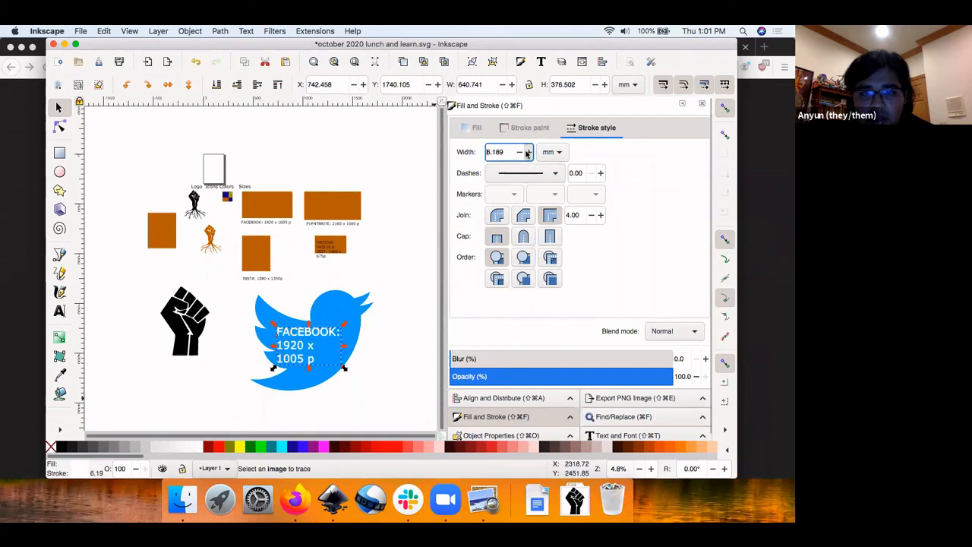
{"action": "left_click", "coordinate": [527, 154]}
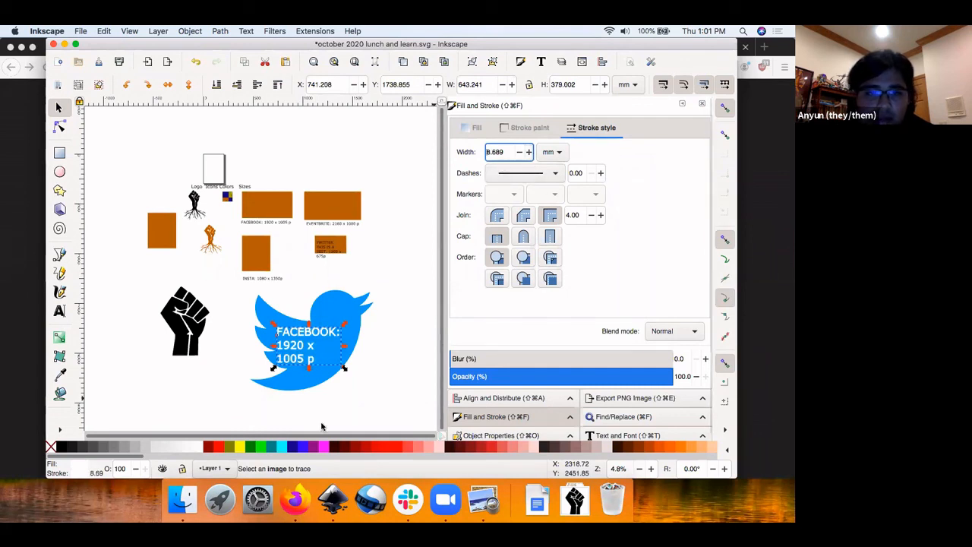
{"action": "left_click", "coordinate": [335, 400]}
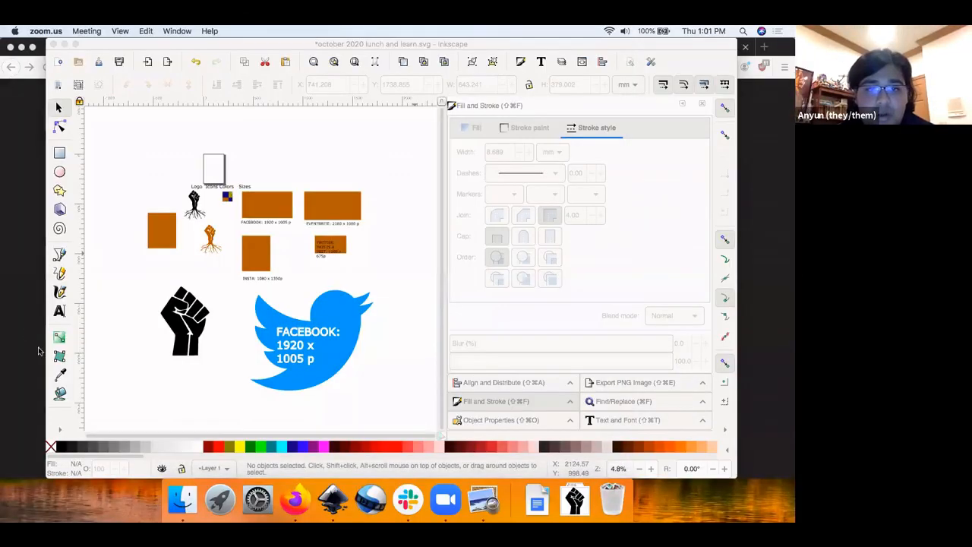
Move the large black fist image slightly farther away from the Twitter bird.
{"action": "left_click", "coordinate": [88, 373]}
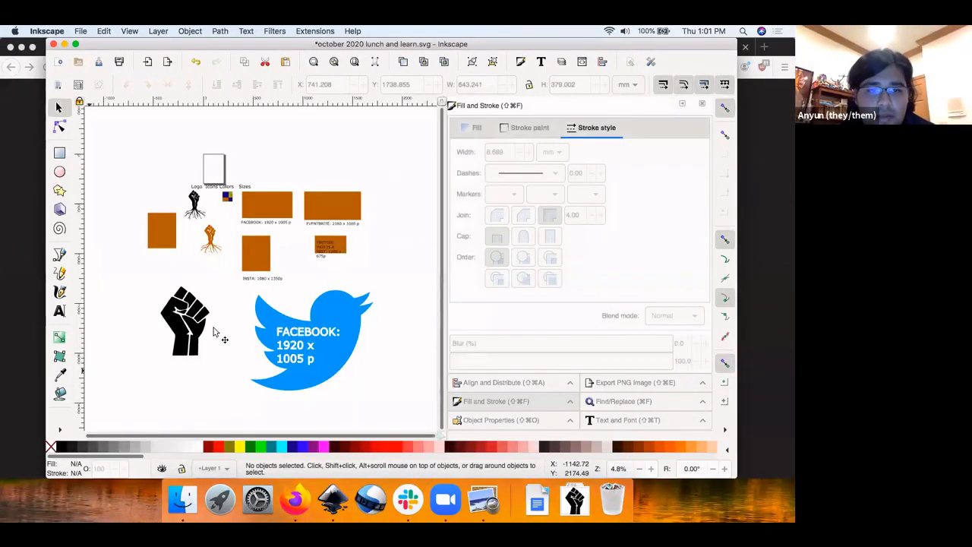
{"action": "left_click", "coordinate": [192, 319]}
{"action": "left_click_drag", "start_coordinate": [179, 321], "coordinate": [161, 321]}
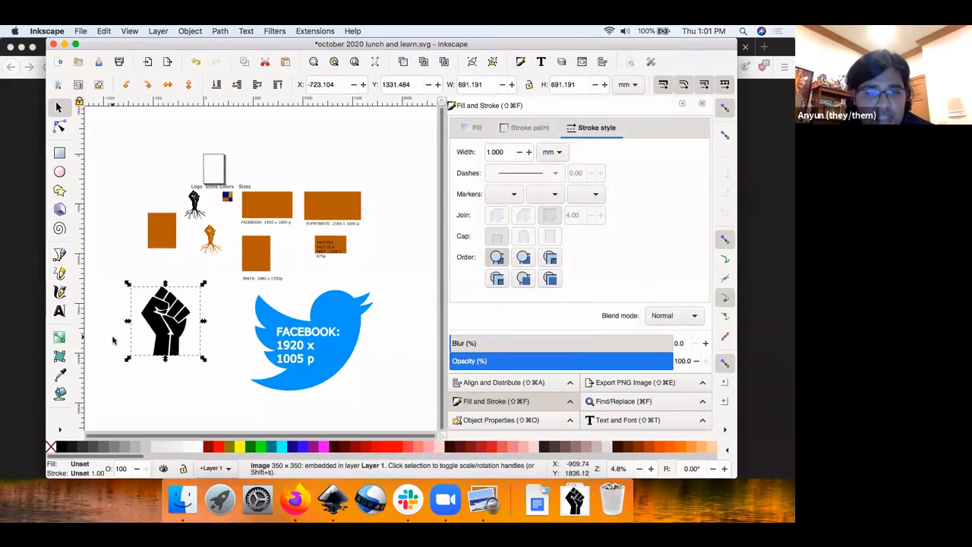
Rotate the large black fist image slightly counterclockwise.
{"action": "left_click", "coordinate": [172, 341]}
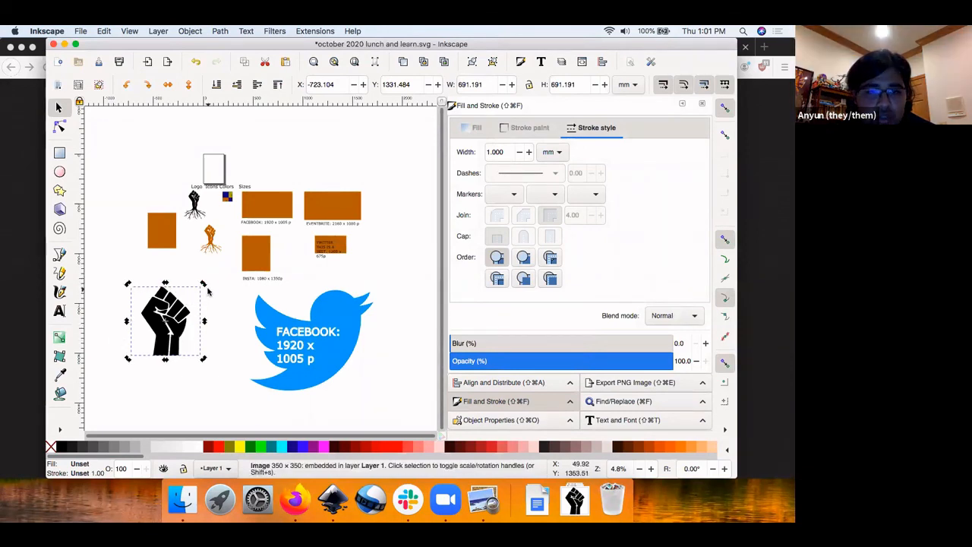
{"action": "mouse_move", "coordinate": [203, 286]}
{"action": "left_mouse_down"}
{"action": "mouse_move", "coordinate": [211, 328]}
{"action": "mouse_move", "coordinate": [208, 299]}
{"action": "mouse_move", "coordinate": [190, 286]}
{"action": "mouse_move", "coordinate": [220, 290]}
{"action": "left_mouse_up"}
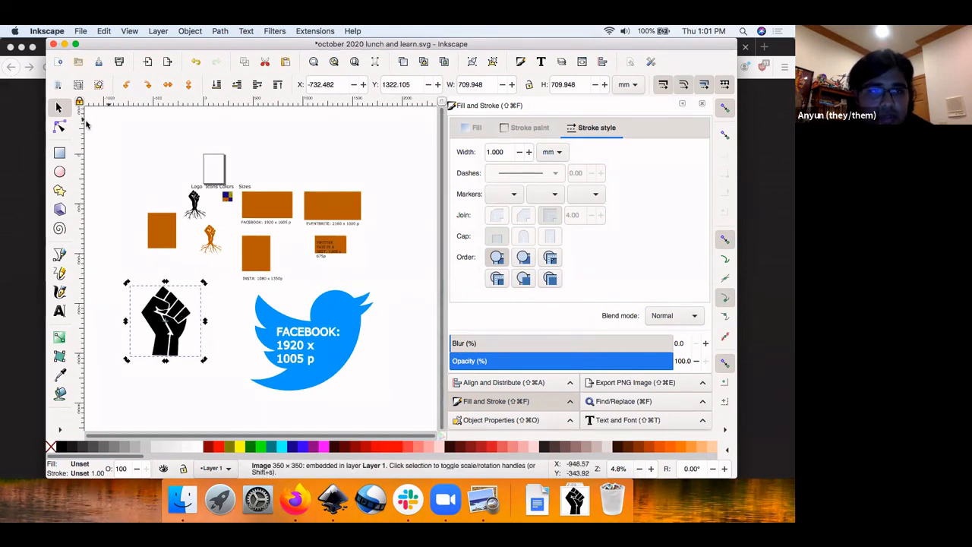
{"action": "left_click", "coordinate": [183, 323]}
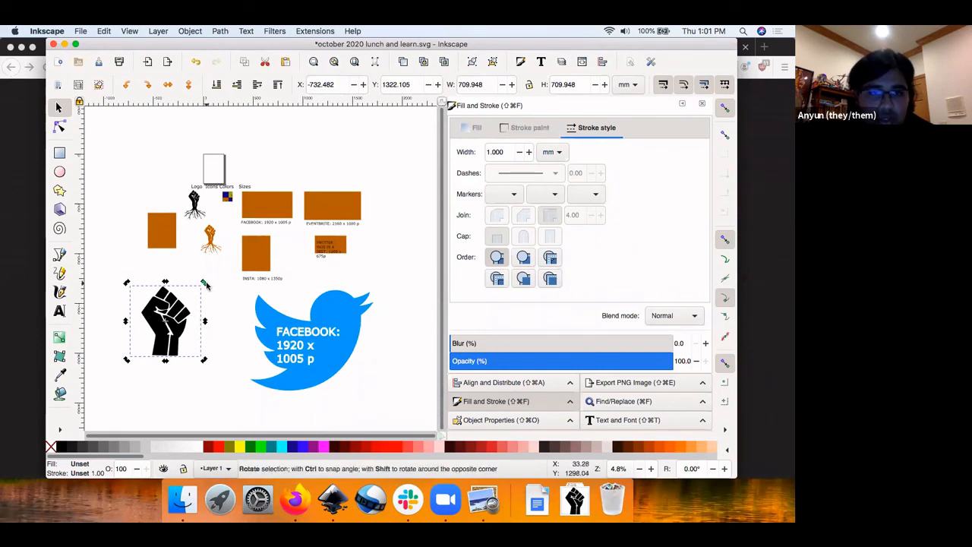
{"action": "mouse_move", "coordinate": [205, 284]}
{"action": "left_mouse_down"}
{"action": "mouse_move", "coordinate": [216, 366]}
{"action": "mouse_move", "coordinate": [194, 294]}
{"action": "left_mouse_up"}
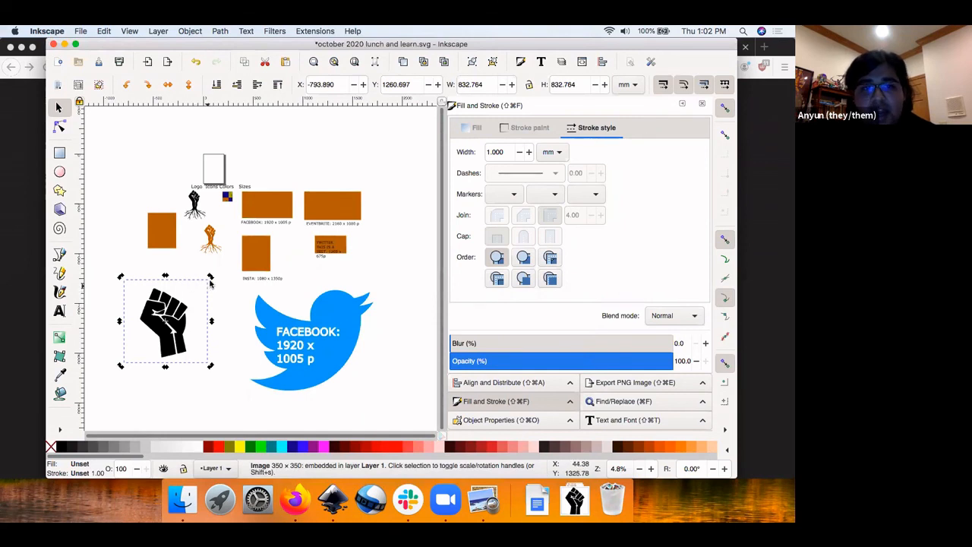
{"action": "left_click_drag", "start_coordinate": [211, 278], "coordinate": [217, 282]}
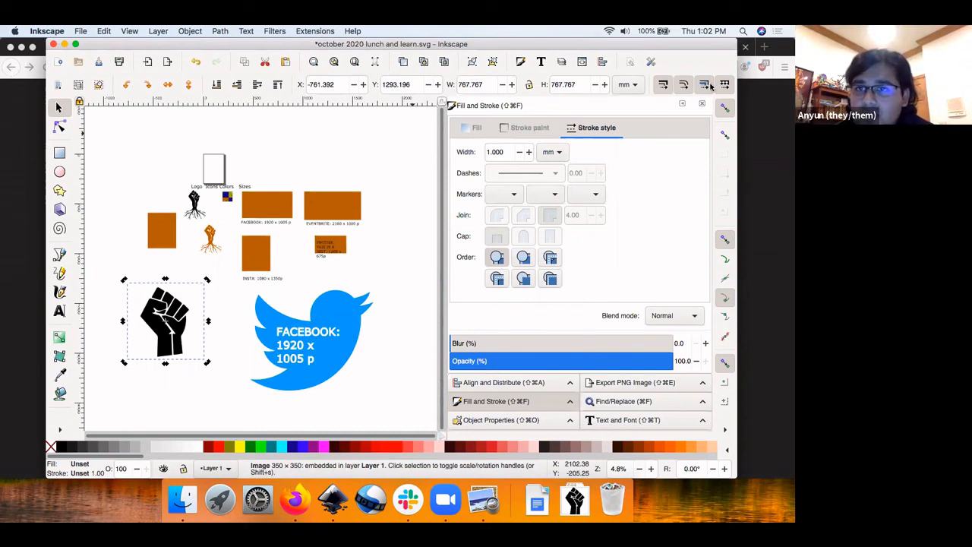
{"action": "left_click", "coordinate": [703, 279]}
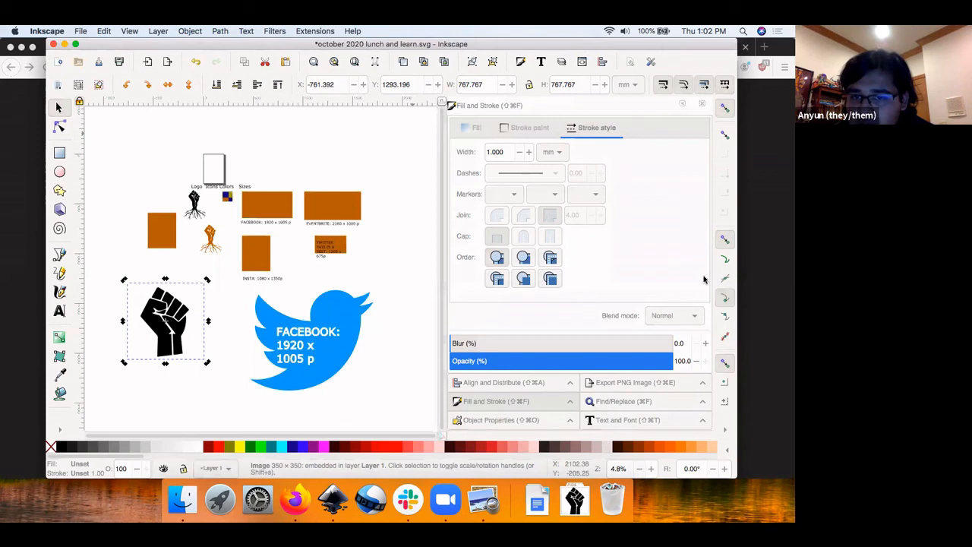
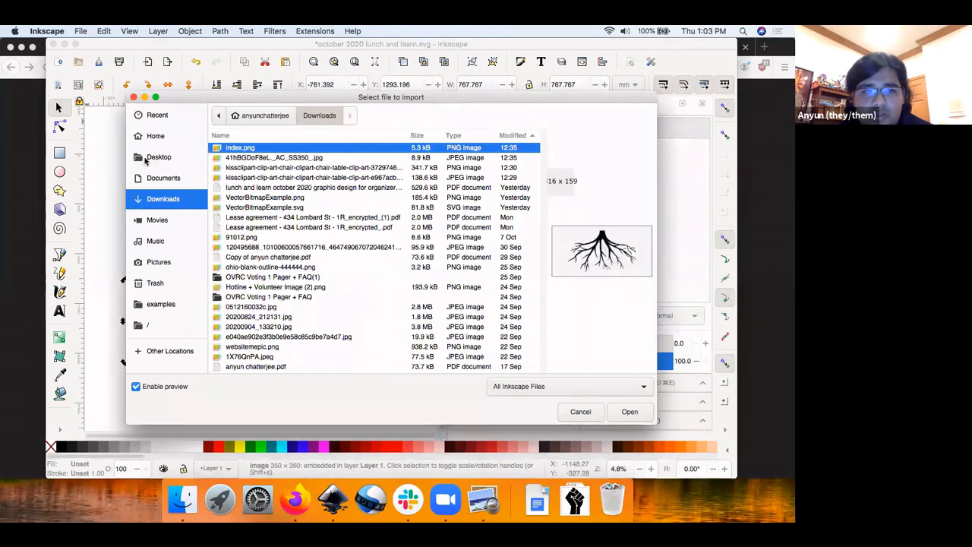
Browse the Downloads, Pictures, Documents and Desktop folders for images to import, and close the import dialog without importing.
{"action": "left_click", "coordinate": [186, 201]}
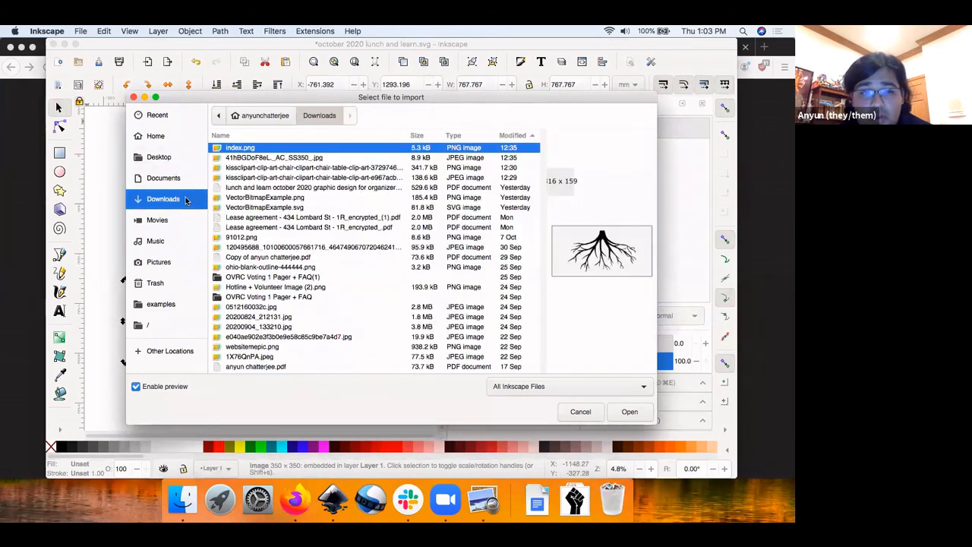
{"action": "left_click", "coordinate": [175, 261]}
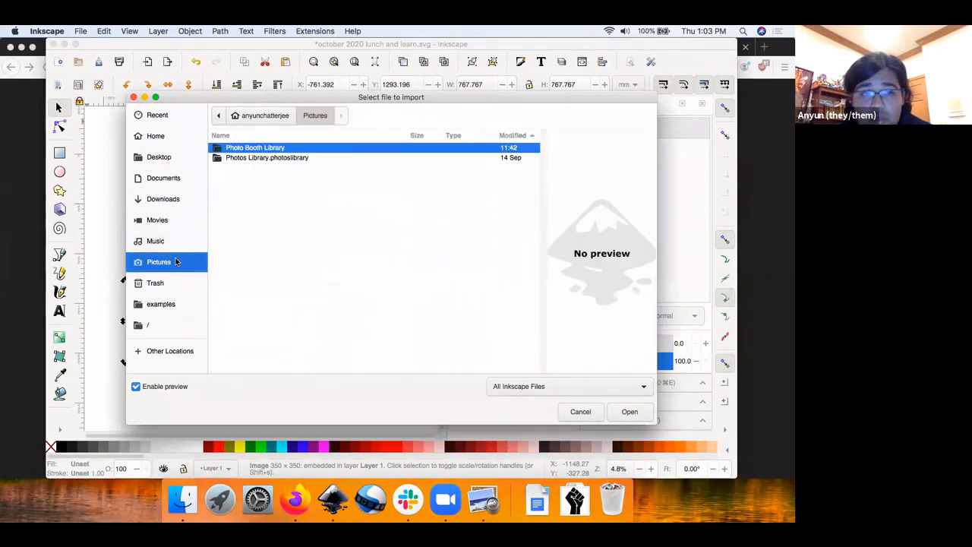
{"action": "left_click", "coordinate": [175, 180]}
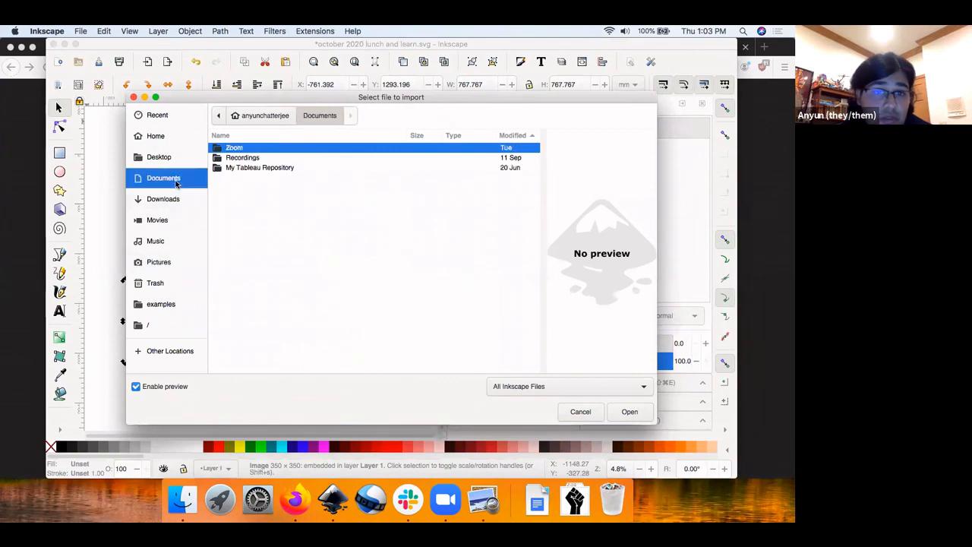
{"action": "left_click", "coordinate": [166, 158]}
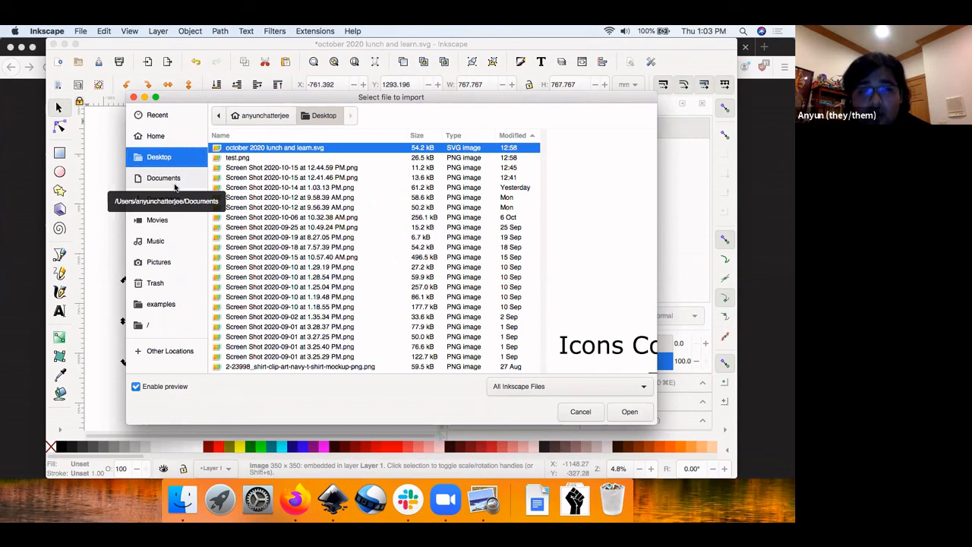
{"action": "left_click", "coordinate": [134, 98]}
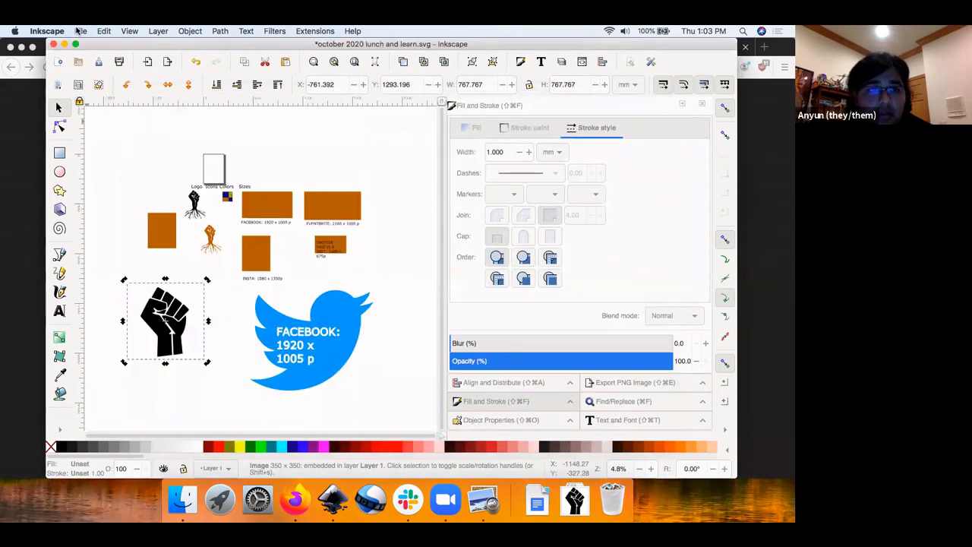
{"action": "left_click", "coordinate": [79, 30]}
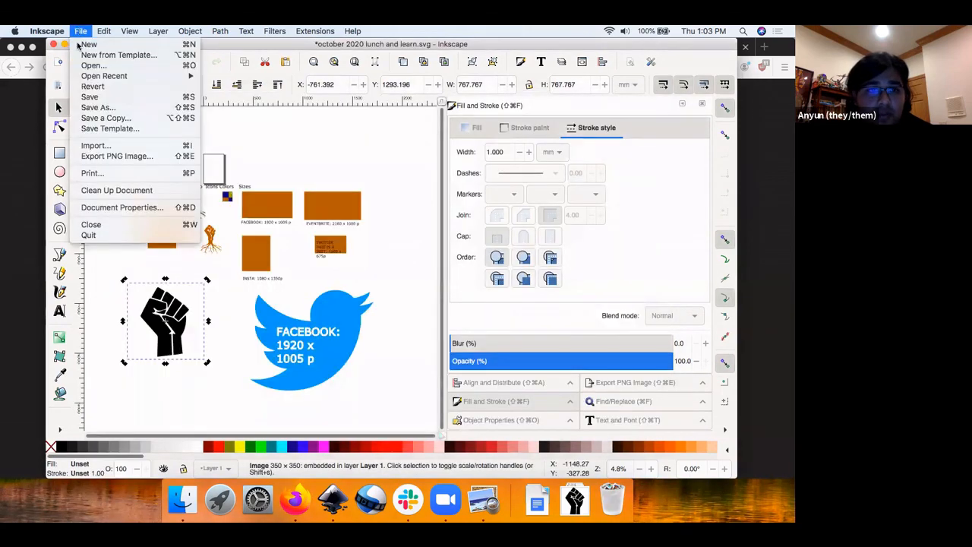
{"action": "left_click", "coordinate": [133, 145]}
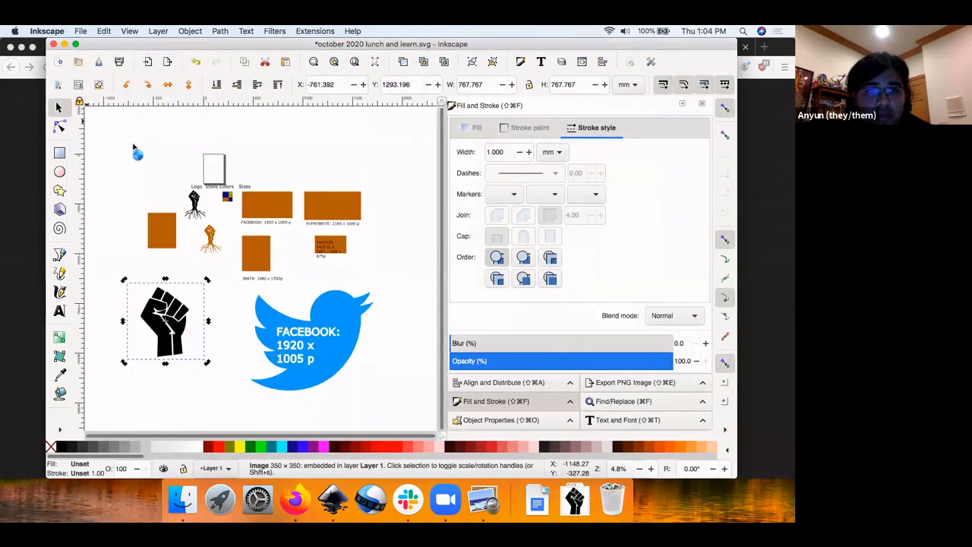
{"action": "left_click", "coordinate": [134, 98]}
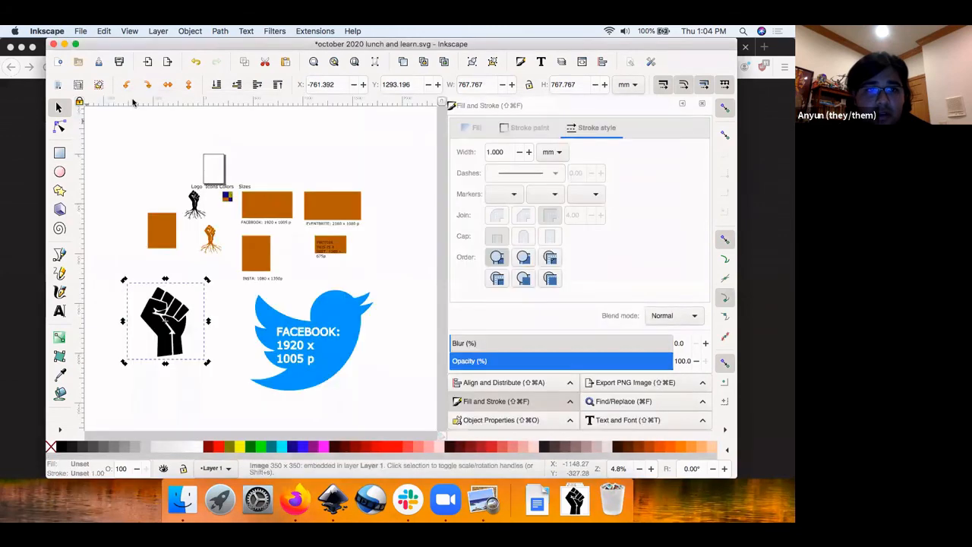
{"action": "left_click", "coordinate": [80, 31]}
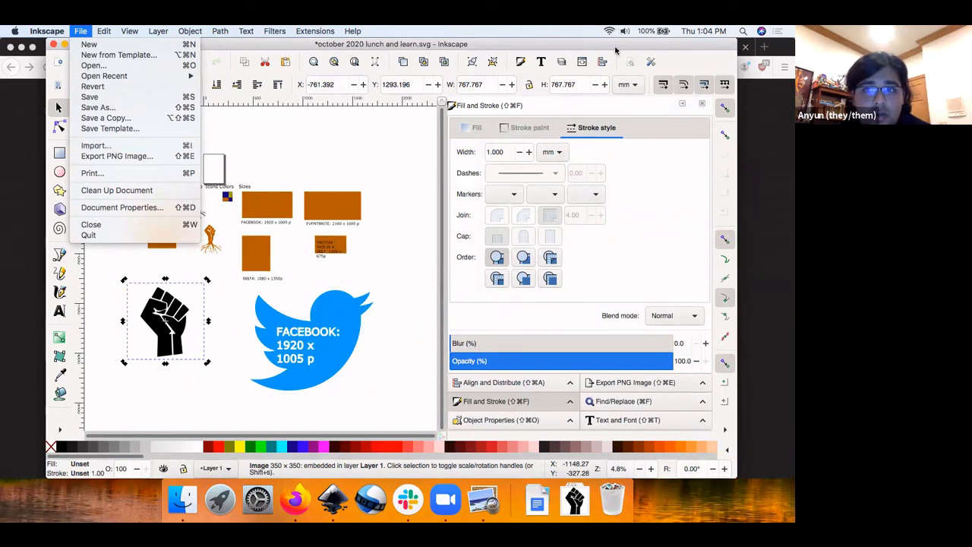
{"action": "left_click", "coordinate": [753, 55]}
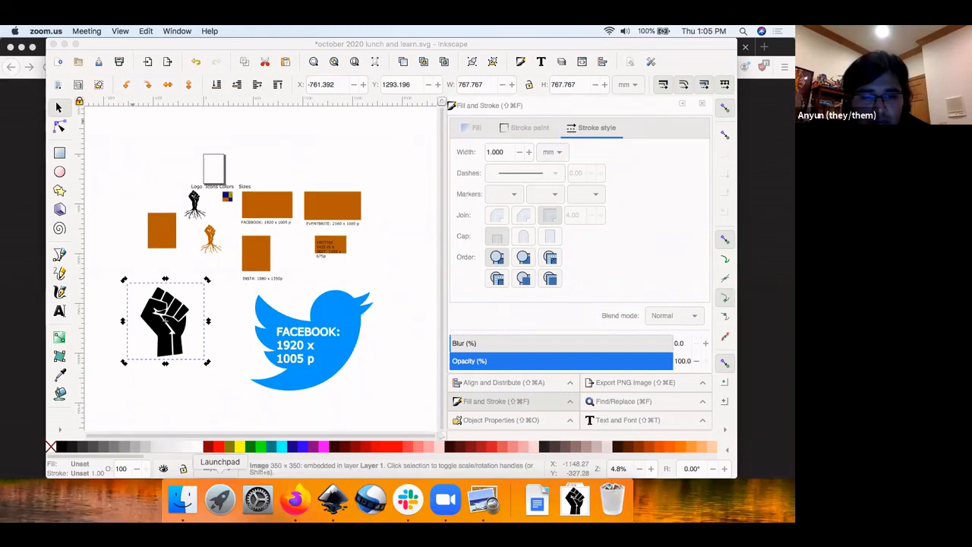
Launch the Photos app and add the black fist image from the Downloads stack to its library.
{"action": "left_click", "coordinate": [219, 498]}
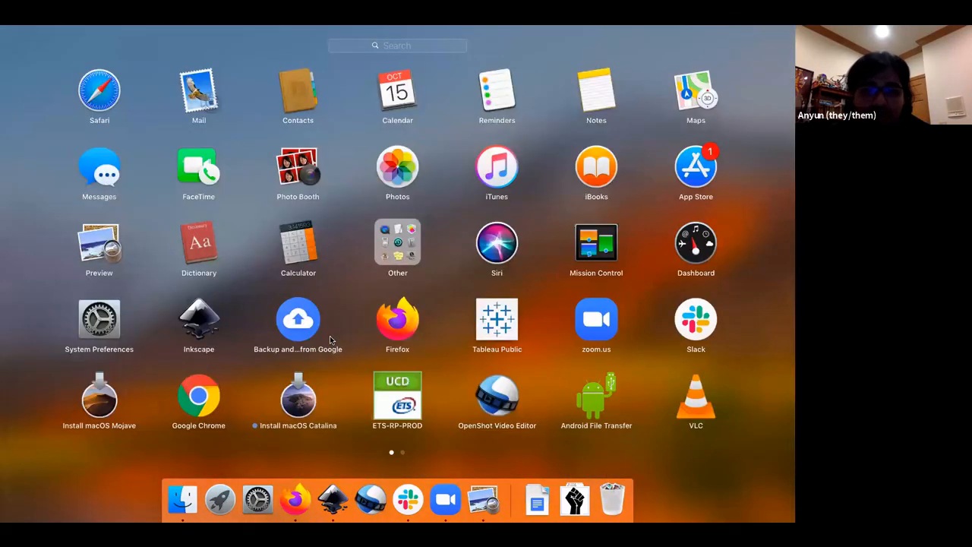
{"action": "left_click", "coordinate": [391, 165]}
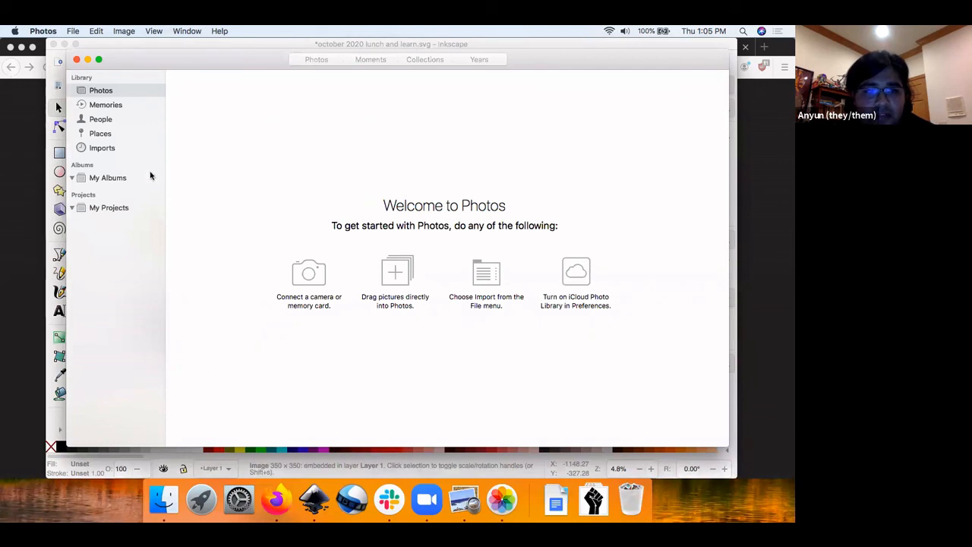
{"action": "left_click", "coordinate": [117, 179]}
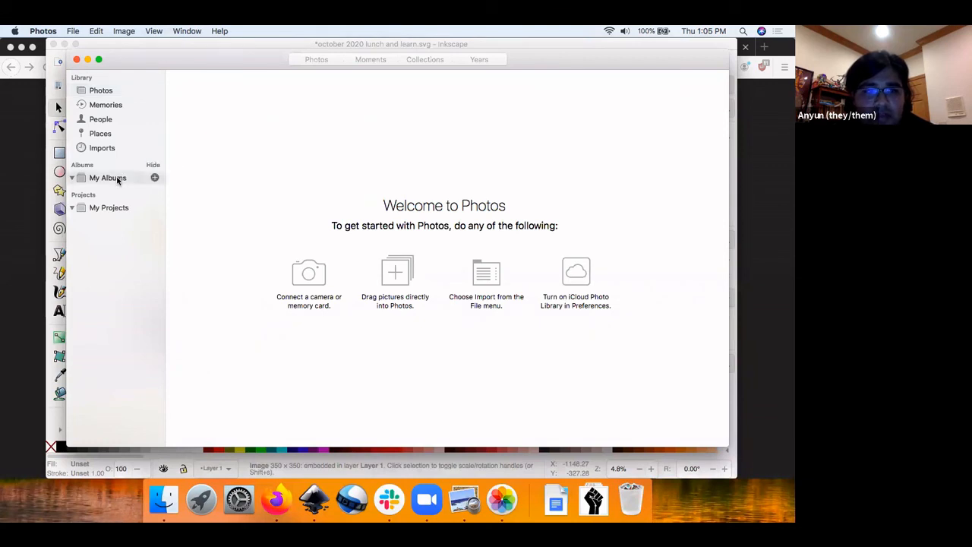
{"action": "left_click", "coordinate": [100, 91]}
{"action": "left_click", "coordinate": [593, 499]}
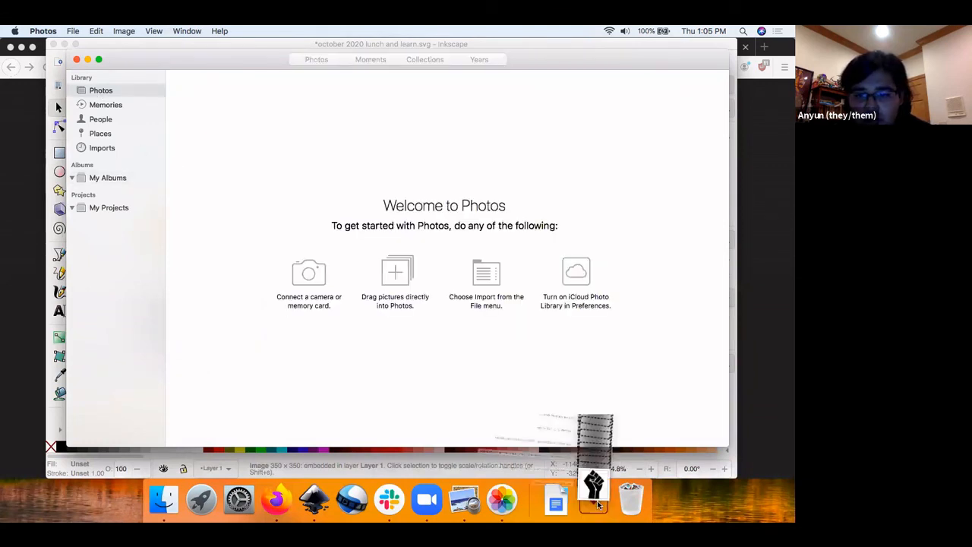
{"action": "left_click", "coordinate": [370, 208]}
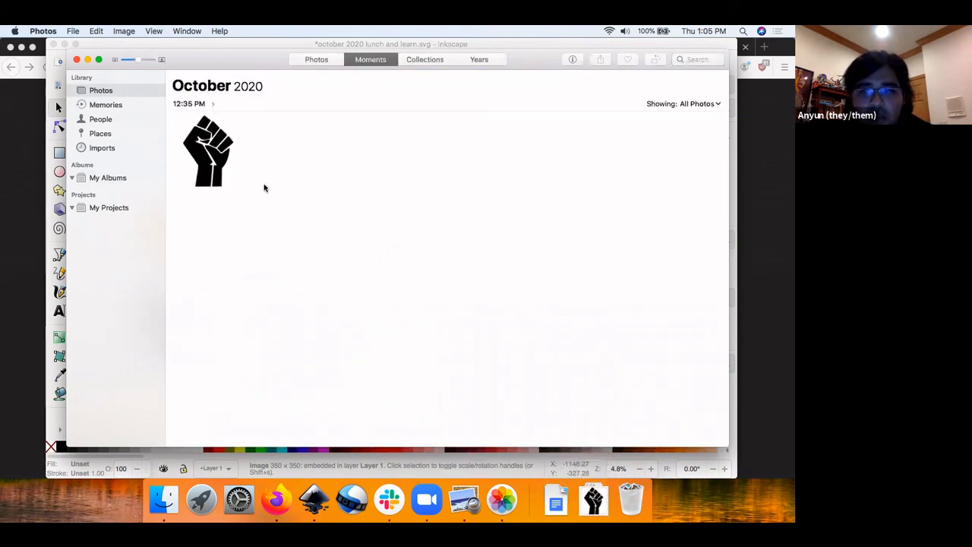
View the file information of the fist photo in the Photos library and close it.
{"action": "right_click", "coordinate": [221, 155]}
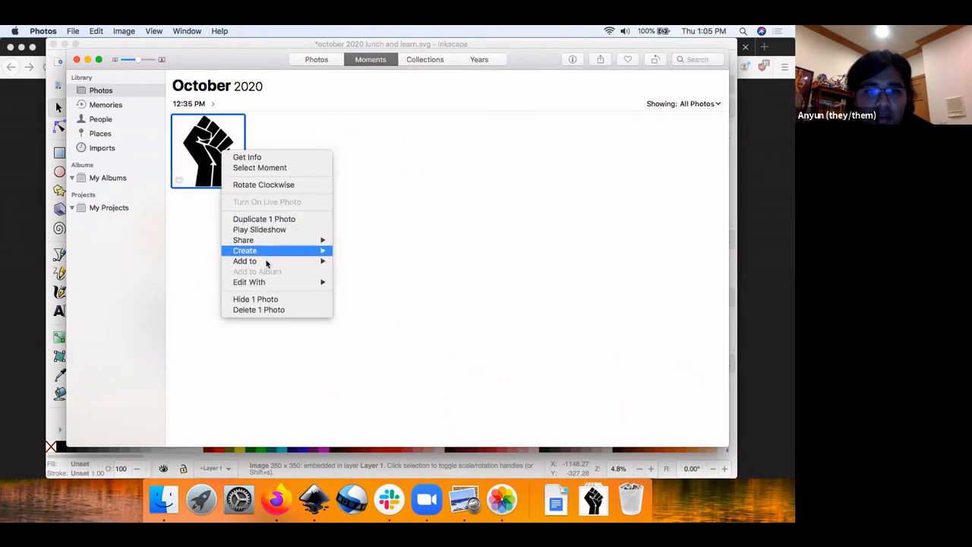
{"action": "left_click", "coordinate": [205, 226]}
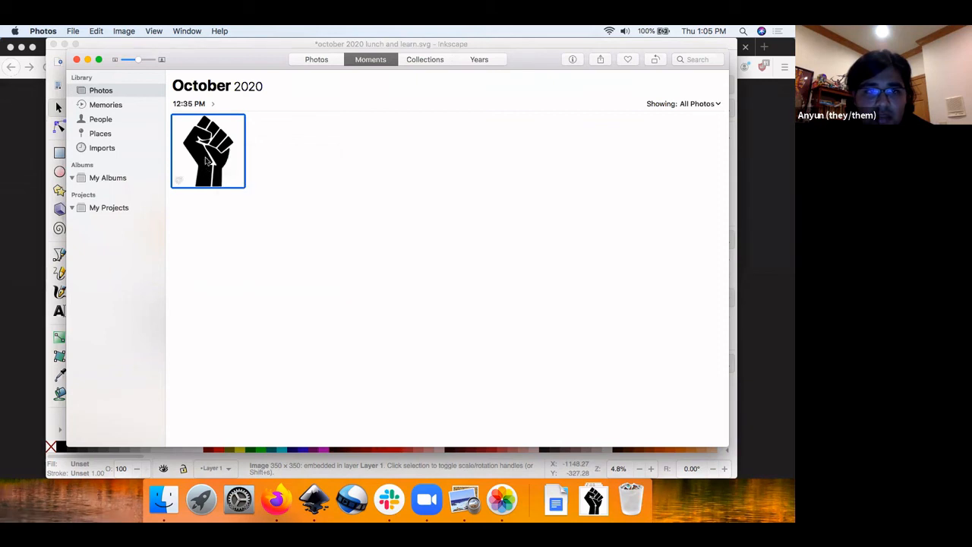
{"action": "right_click", "coordinate": [205, 160]}
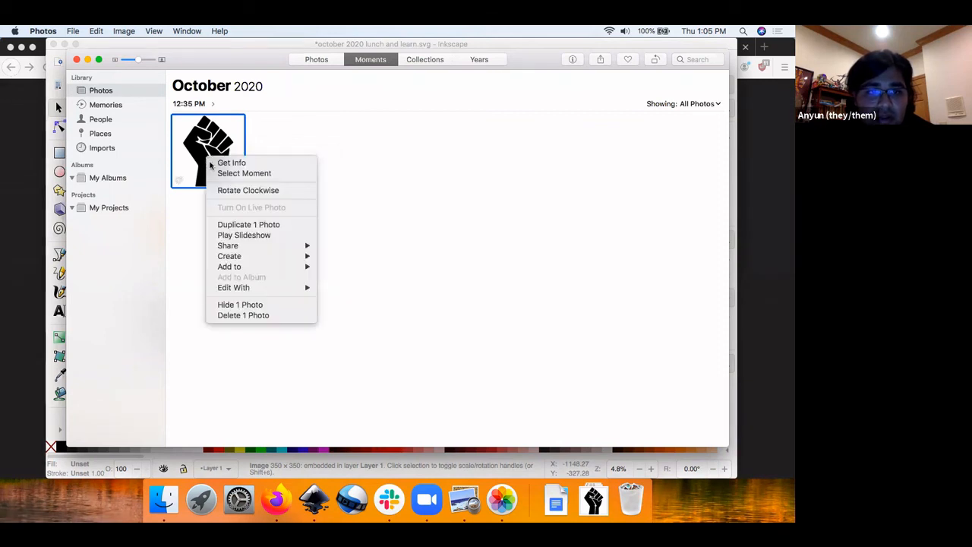
{"action": "left_click", "coordinate": [214, 163]}
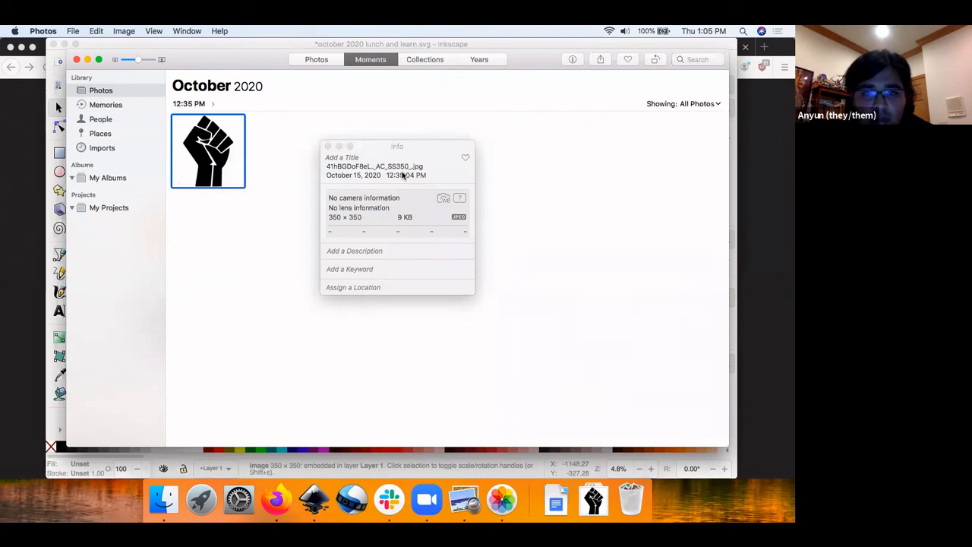
{"action": "double_click", "coordinate": [378, 167]}
{"action": "left_click", "coordinate": [380, 171]}
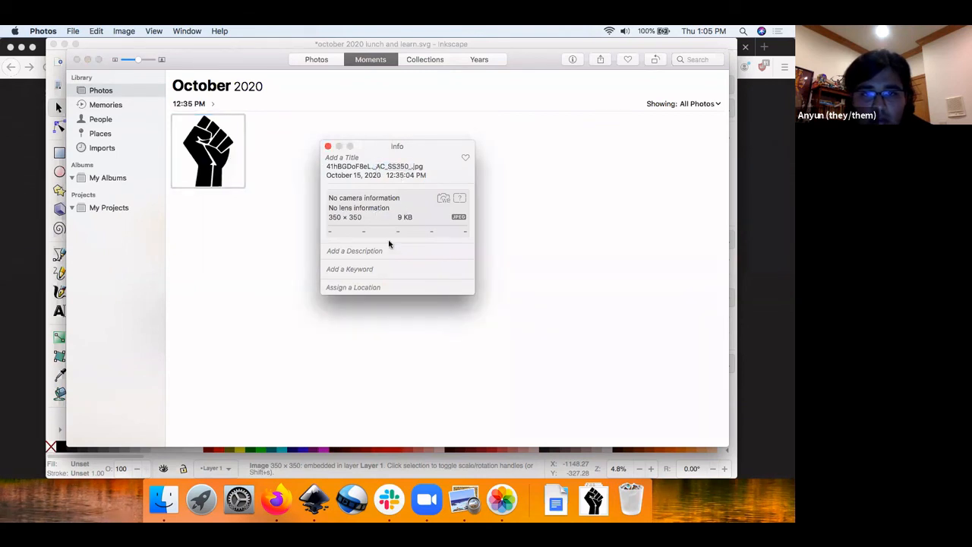
{"action": "left_click", "coordinate": [390, 272]}
{"action": "left_click", "coordinate": [328, 145]}
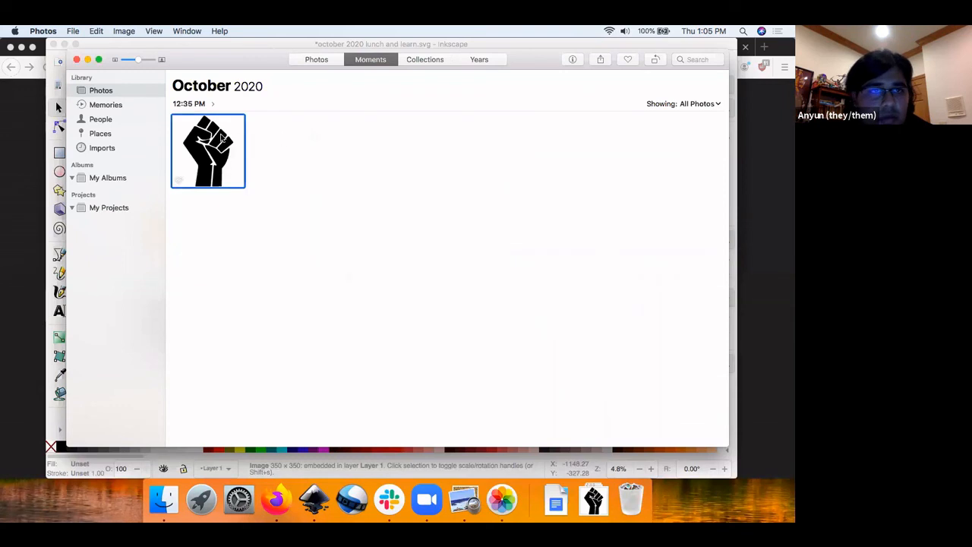
Examine the sharing and album options available for the fist photo, and dismiss them.
{"action": "right_click", "coordinate": [210, 155]}
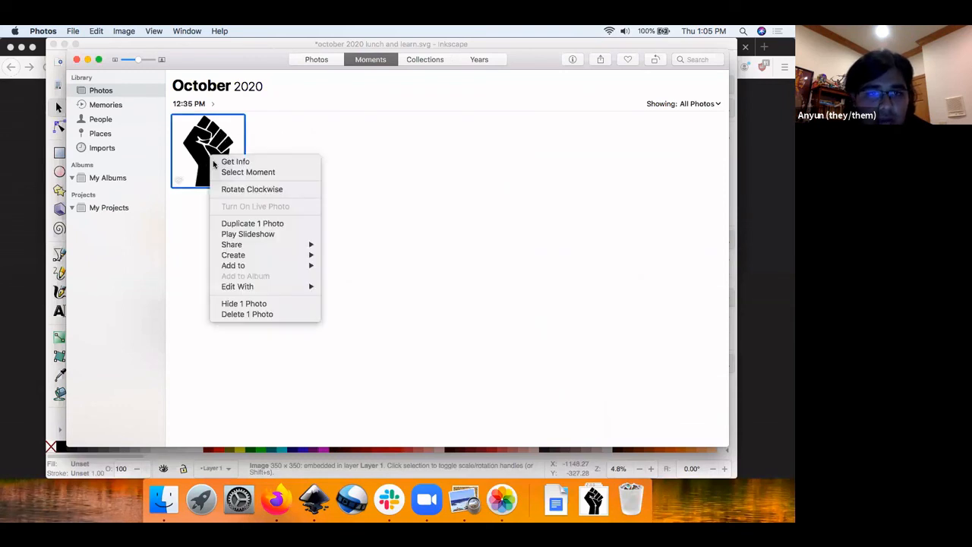
{"action": "mouse_move", "coordinate": [278, 248]}
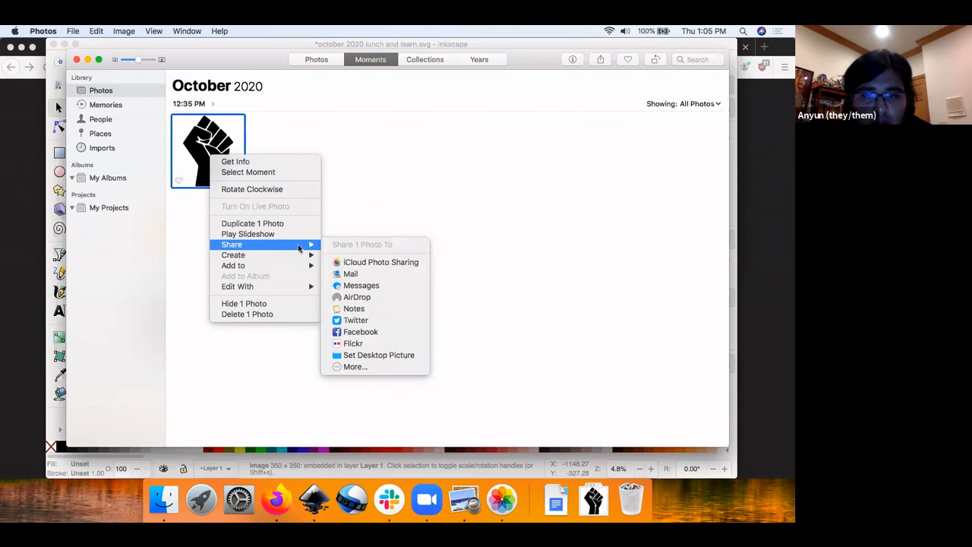
{"action": "left_click", "coordinate": [351, 367]}
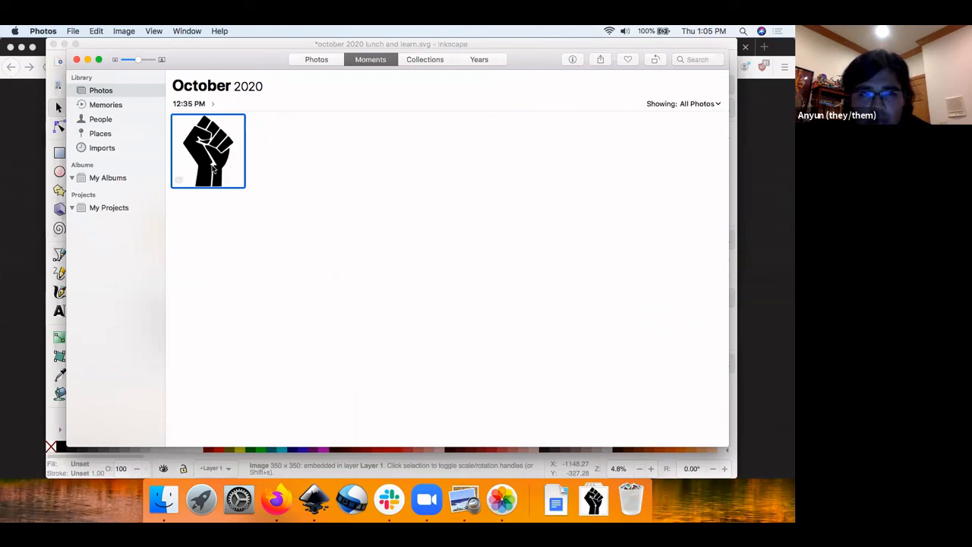
{"action": "right_click", "coordinate": [206, 125]}
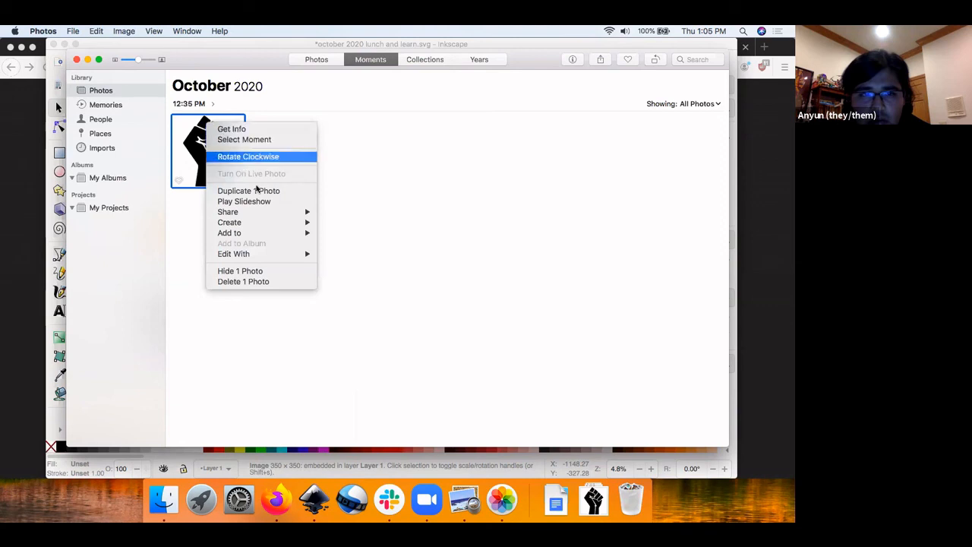
{"action": "mouse_move", "coordinate": [298, 256]}
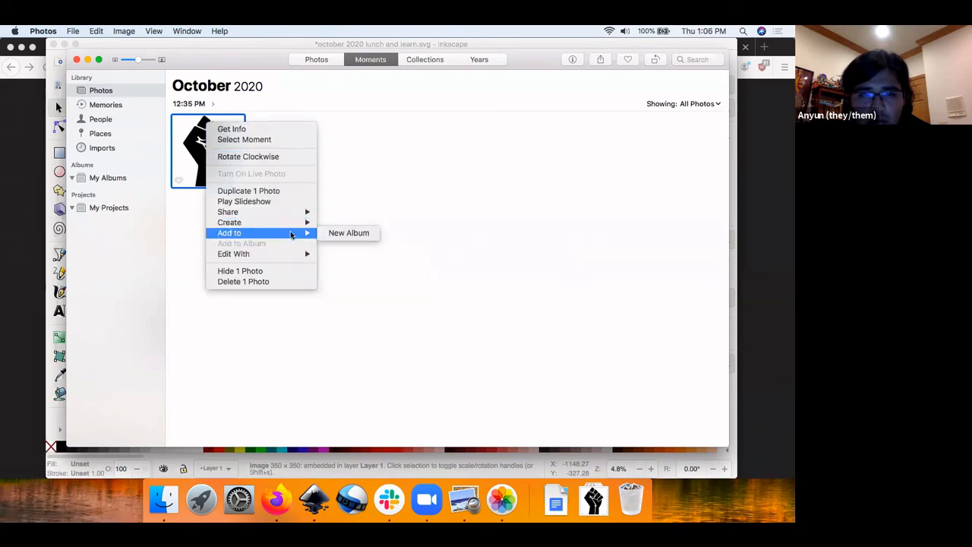
{"action": "mouse_move", "coordinate": [293, 222]}
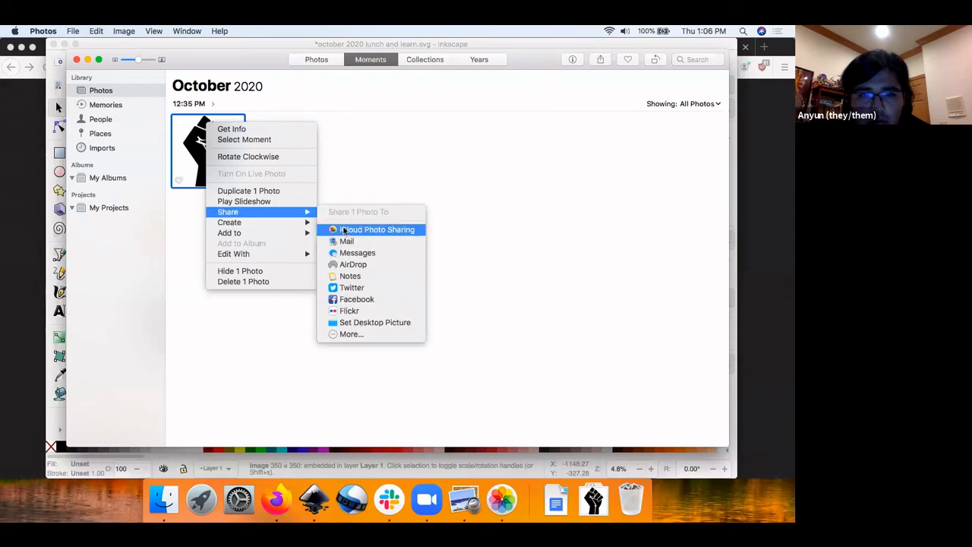
{"action": "left_click", "coordinate": [339, 175]}
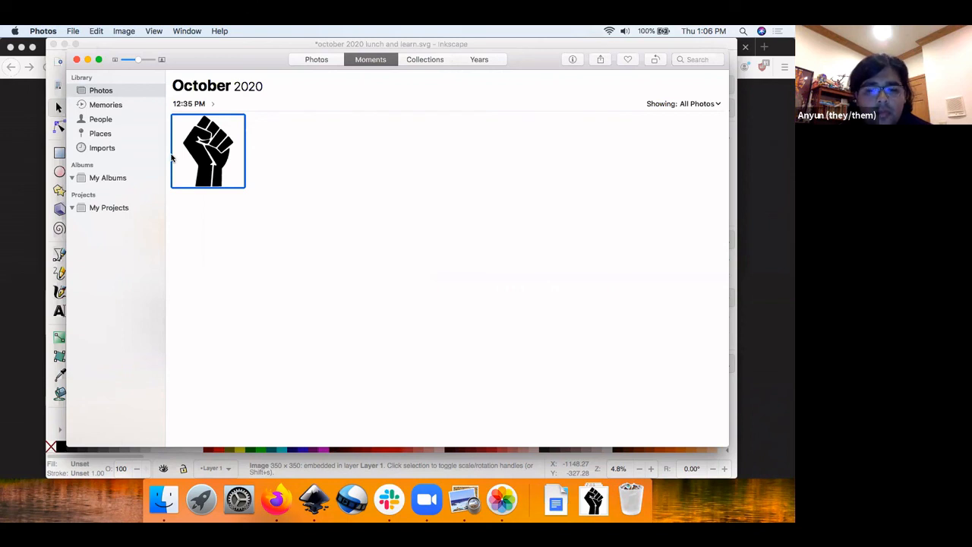
Open a Finder window on Recents and arrange it side by side with the Photos window.
{"action": "left_click_drag", "start_coordinate": [174, 161], "coordinate": [219, 162]}
{"action": "left_click", "coordinate": [163, 499]}
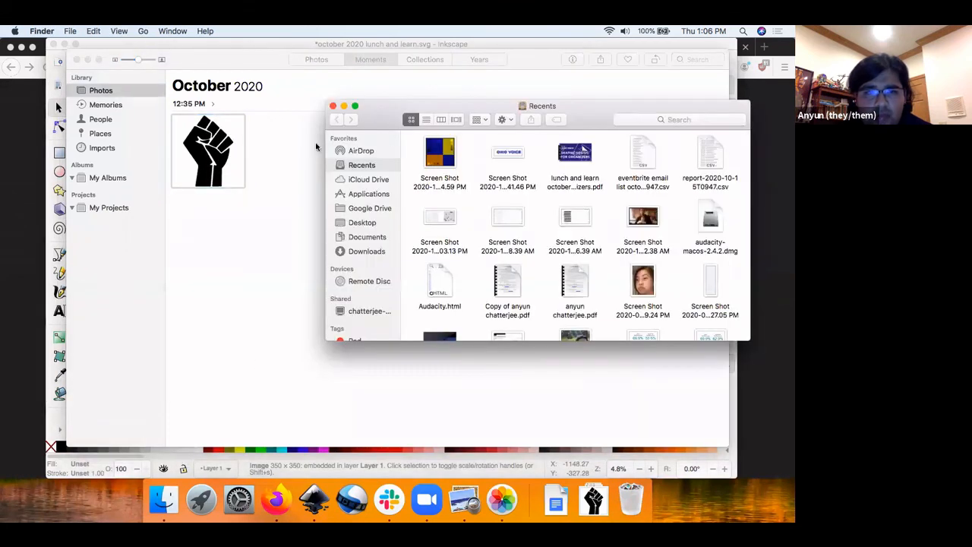
{"action": "left_click", "coordinate": [219, 173]}
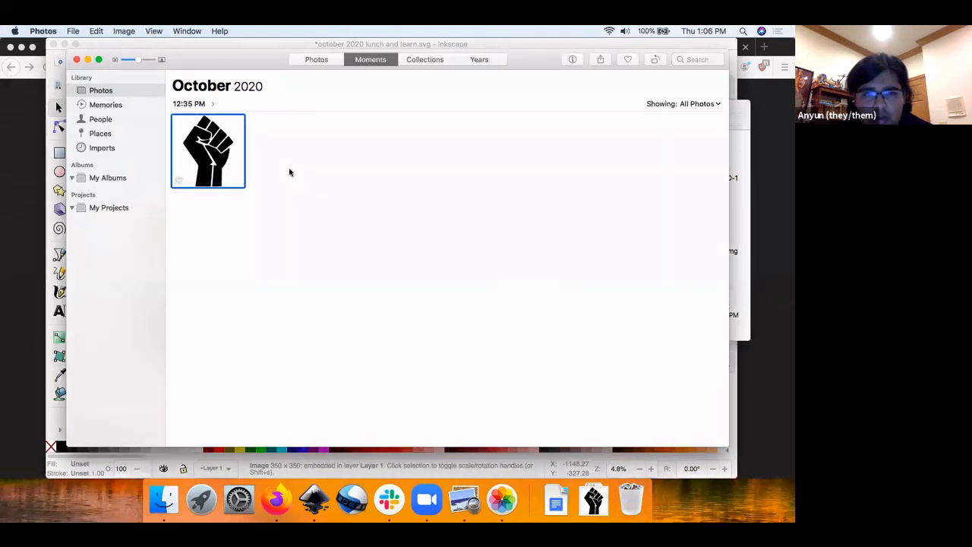
{"action": "key", "text": "ctrl+Up"}
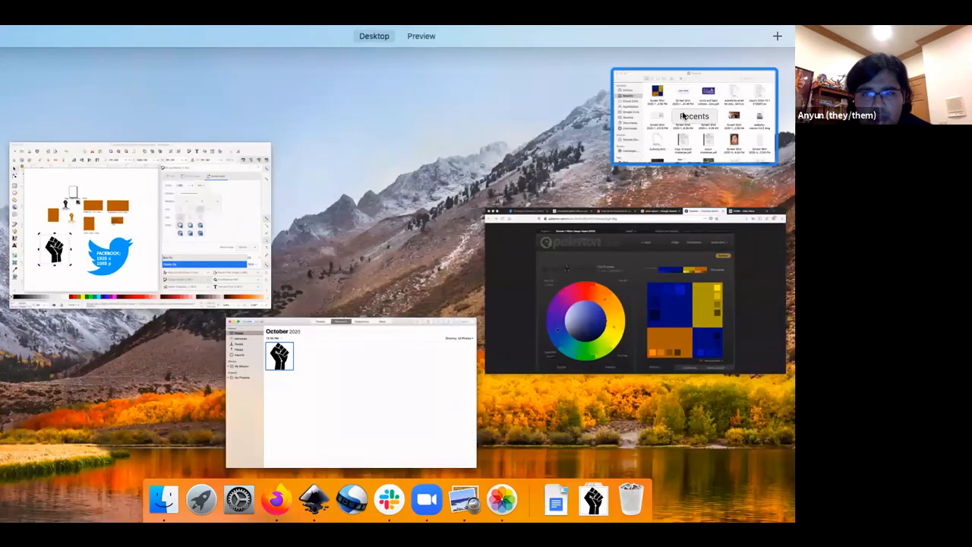
{"action": "left_click", "coordinate": [724, 114]}
{"action": "left_click", "coordinate": [440, 73]}
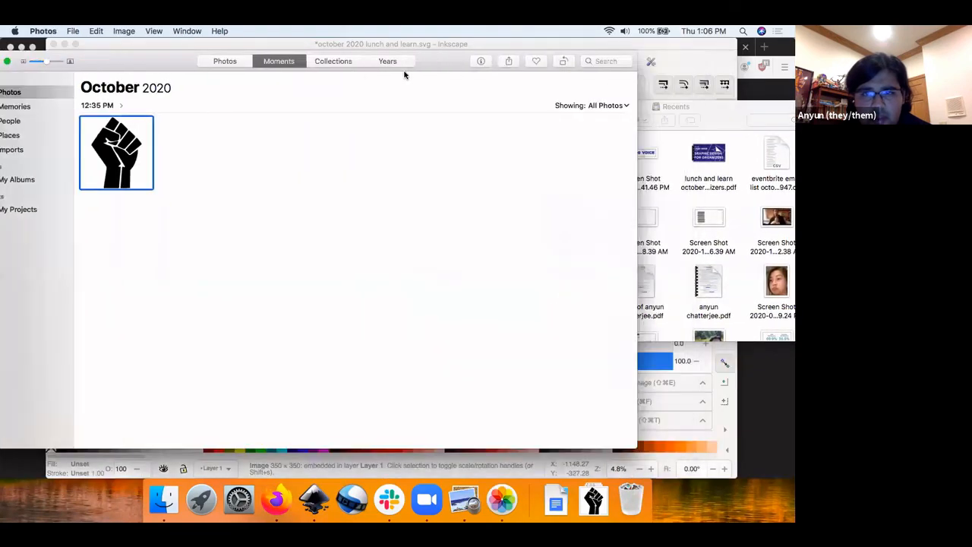
{"action": "left_click_drag", "start_coordinate": [405, 74], "coordinate": [385, 73]}
Try to copy the fist photo from the Photos library into the Recents view in Finder.
{"action": "left_click", "coordinate": [611, 107]}
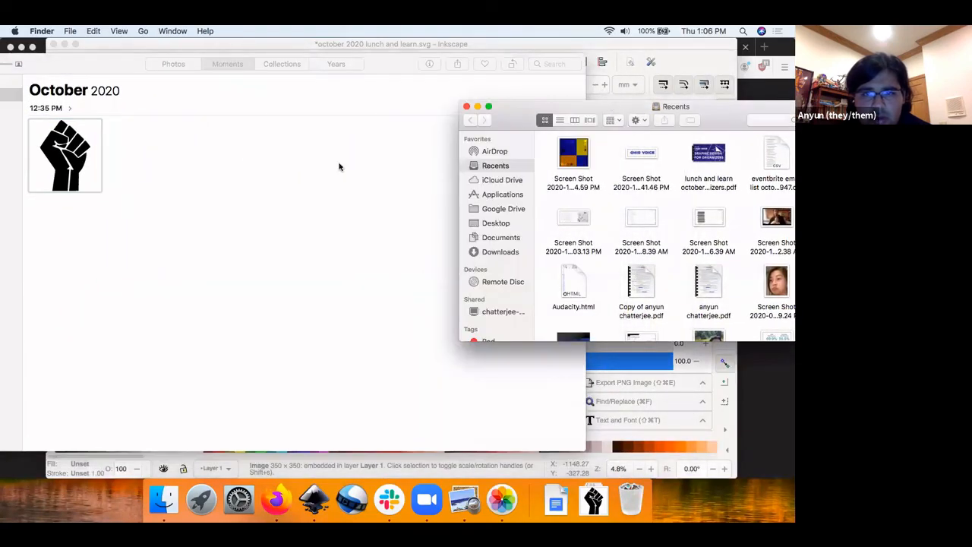
{"action": "left_click", "coordinate": [71, 158]}
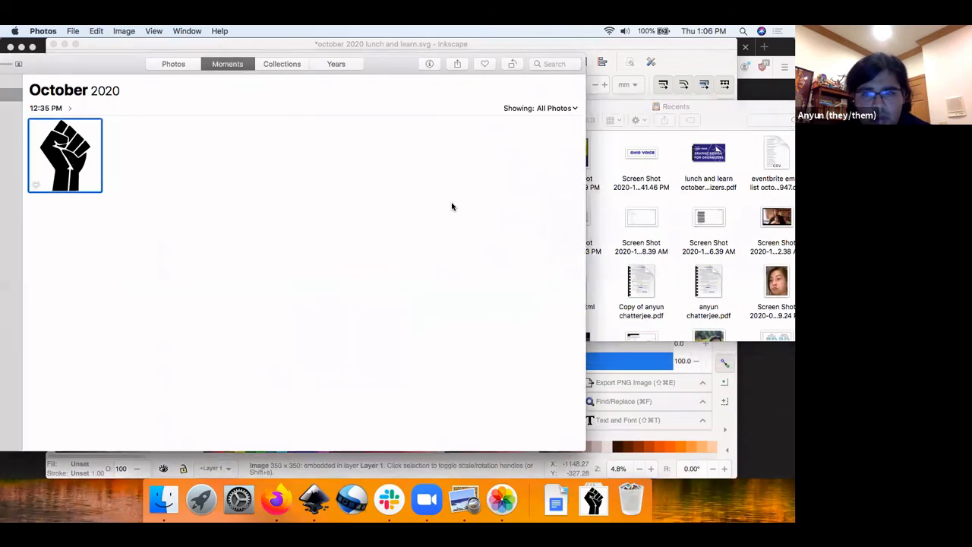
{"action": "left_click_drag", "start_coordinate": [76, 144], "coordinate": [276, 182]}
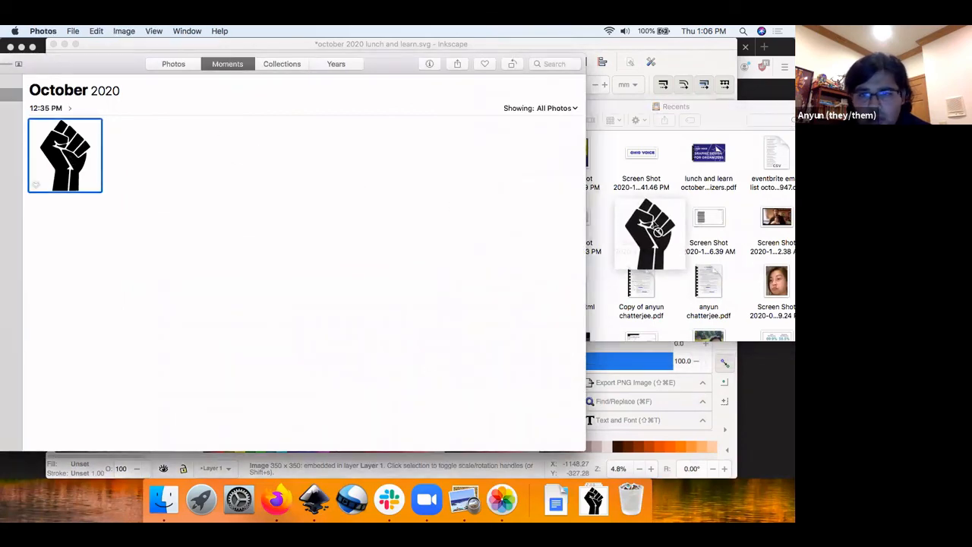
{"action": "left_click", "coordinate": [654, 222]}
{"action": "scroll", "coordinate": [654, 222], "scroll_direction": "down", "scroll_amount": 5}
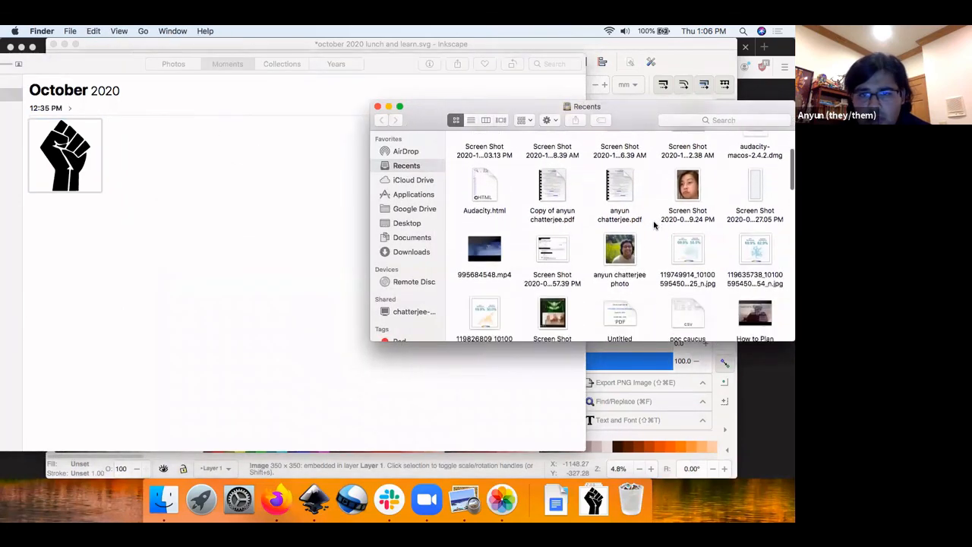
{"action": "scroll", "coordinate": [654, 222], "scroll_direction": "up", "scroll_amount": 6}
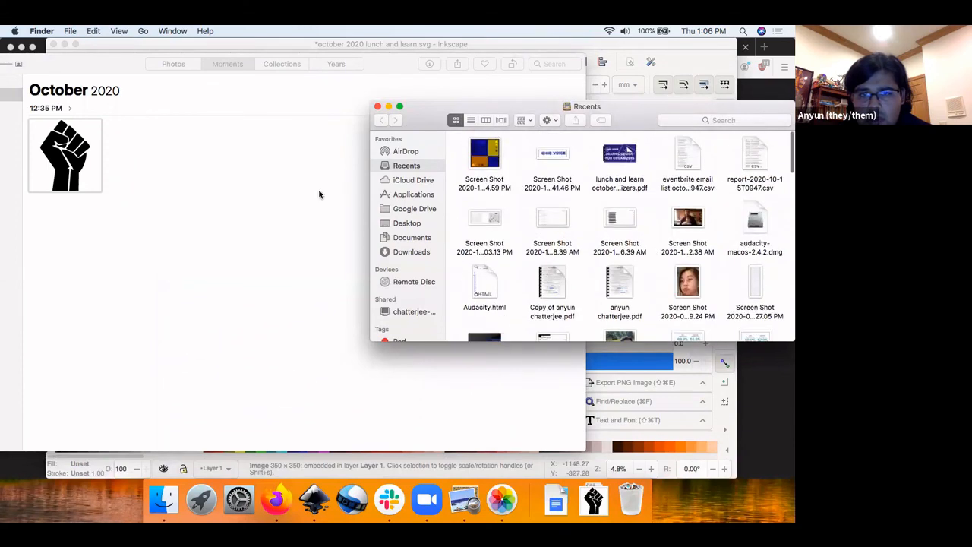
Copy the fist photo from the Photos library into the Desktop folder in Finder, and close the Photos window.
{"action": "left_click", "coordinate": [406, 223]}
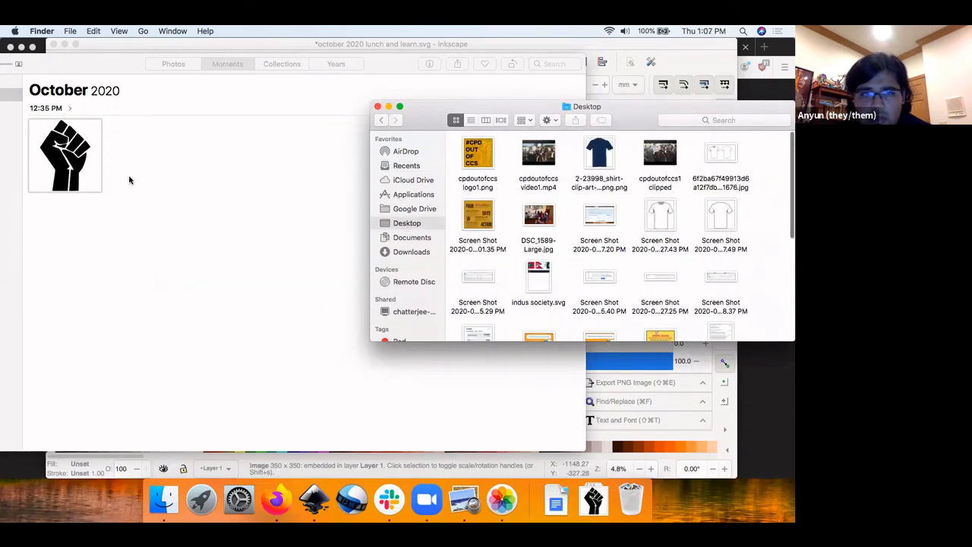
{"action": "left_click", "coordinate": [271, 214]}
{"action": "left_click_drag", "start_coordinate": [68, 153], "coordinate": [694, 287]}
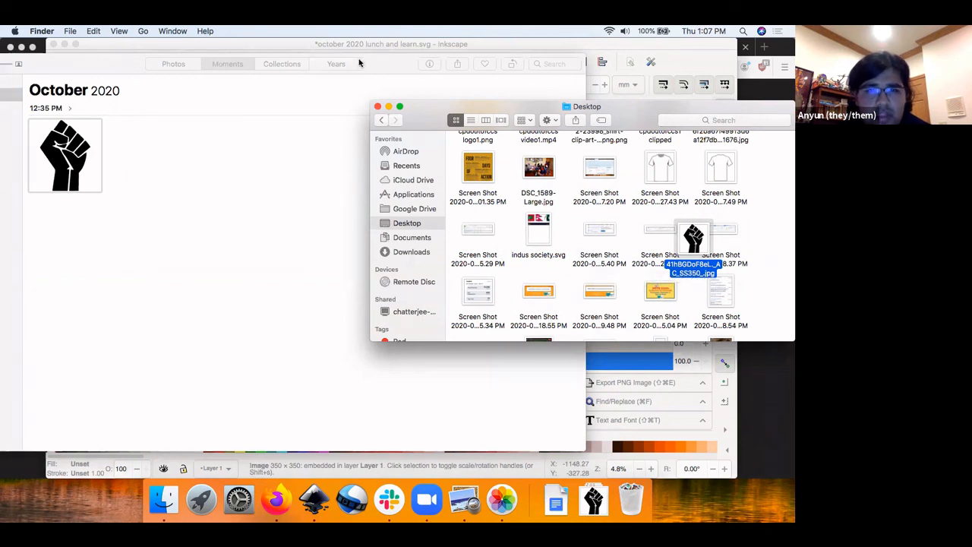
{"action": "left_click_drag", "start_coordinate": [396, 64], "coordinate": [556, 59]}
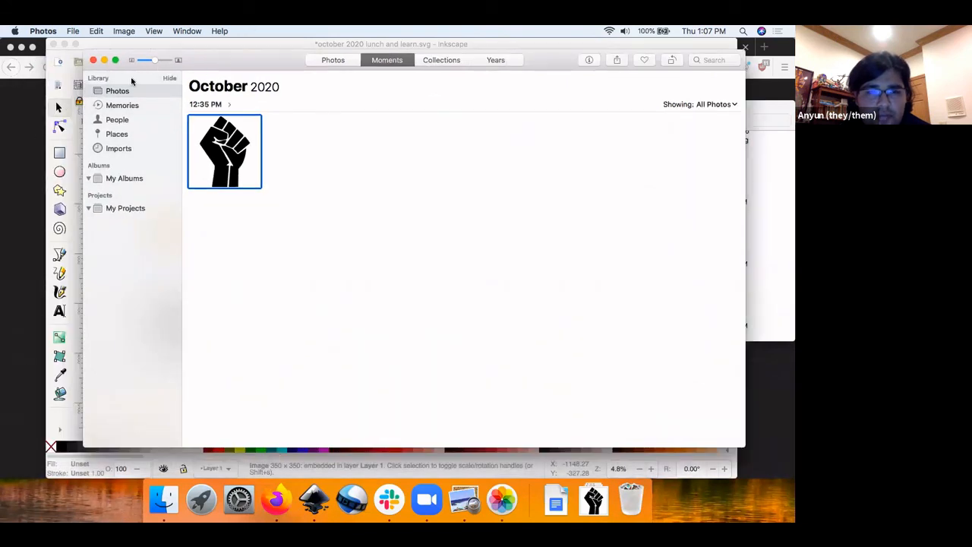
{"action": "left_click", "coordinate": [93, 60]}
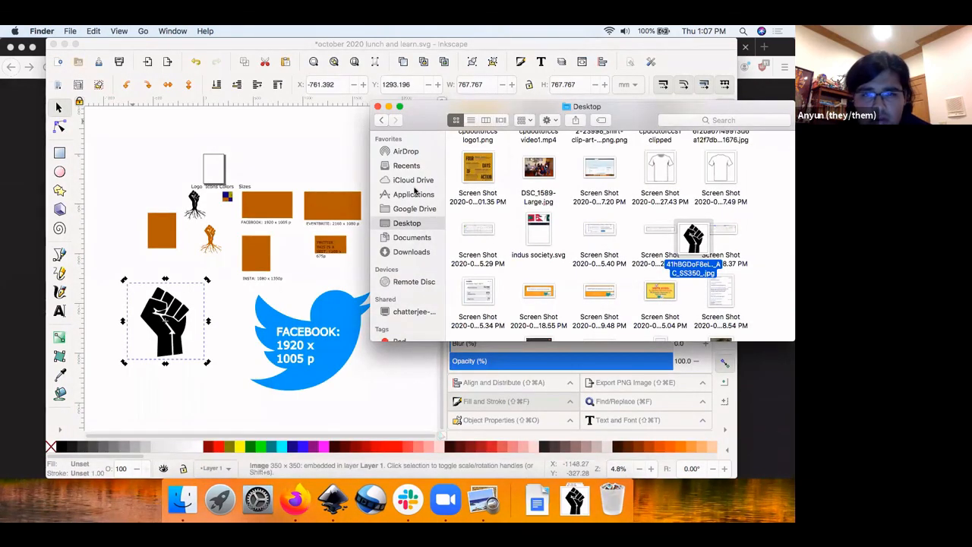
Try to go to a folder named "photos" in Finder, and dismiss the folder path prompt.
{"action": "scroll", "coordinate": [457, 274], "scroll_direction": "down", "scroll_amount": 2}
{"action": "scroll", "coordinate": [414, 250], "scroll_direction": "down", "scroll_amount": 5}
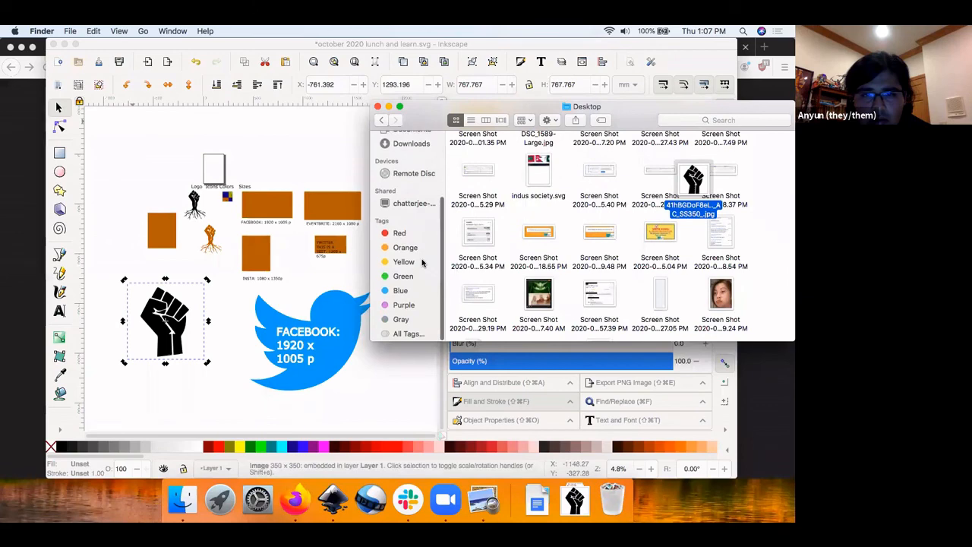
{"action": "scroll", "coordinate": [423, 262], "scroll_direction": "up", "scroll_amount": 5}
{"action": "left_click", "coordinate": [50, 30]}
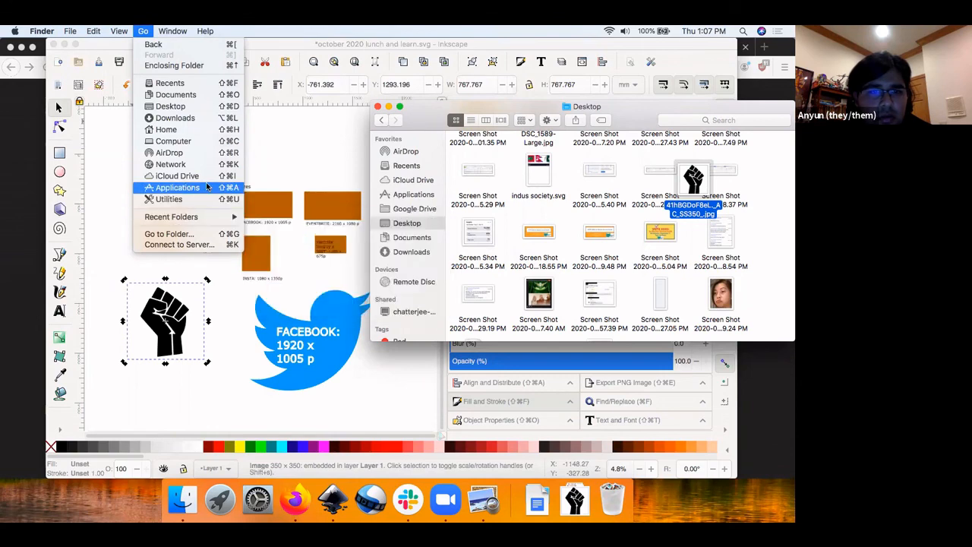
{"action": "left_click", "coordinate": [169, 233]}
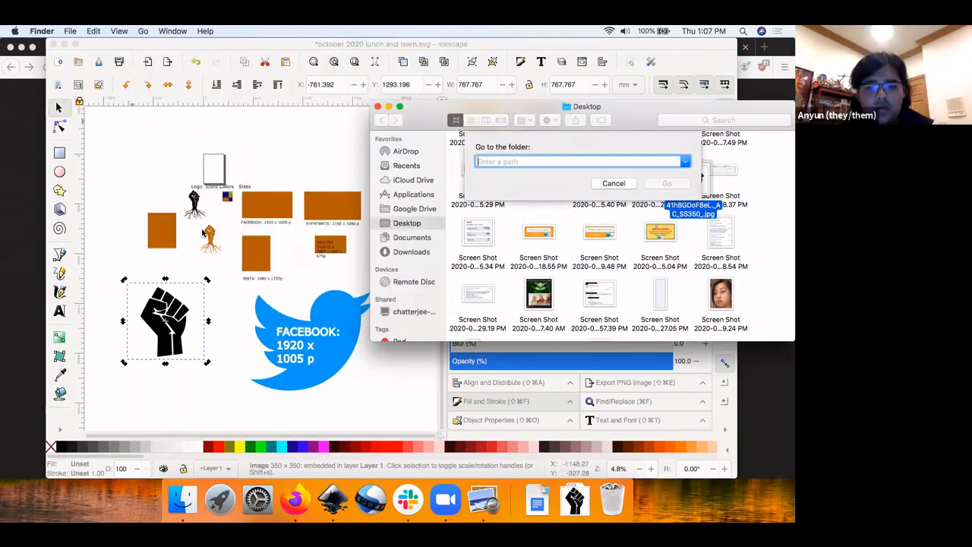
{"action": "type", "text": "photos"}
{"action": "key", "text": "Return"}
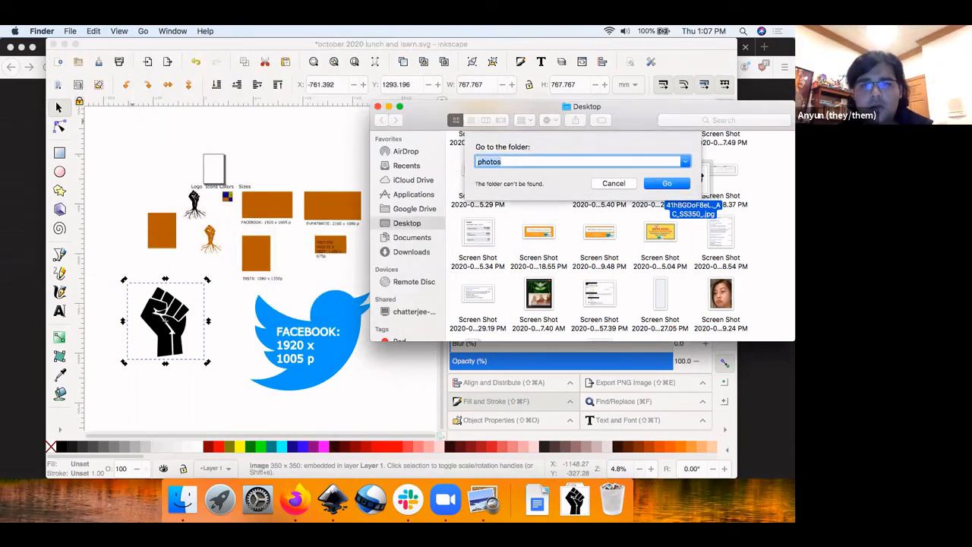
{"action": "left_click", "coordinate": [612, 186]}
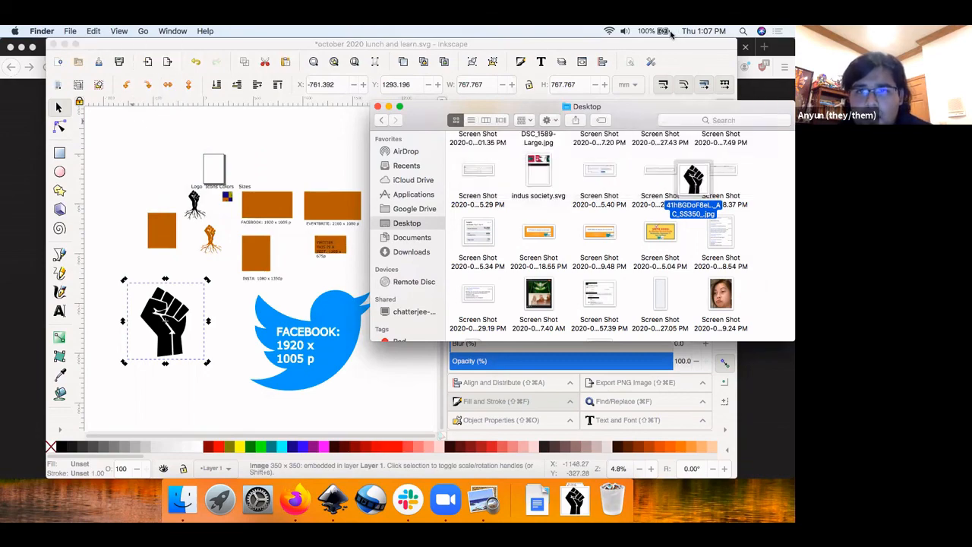